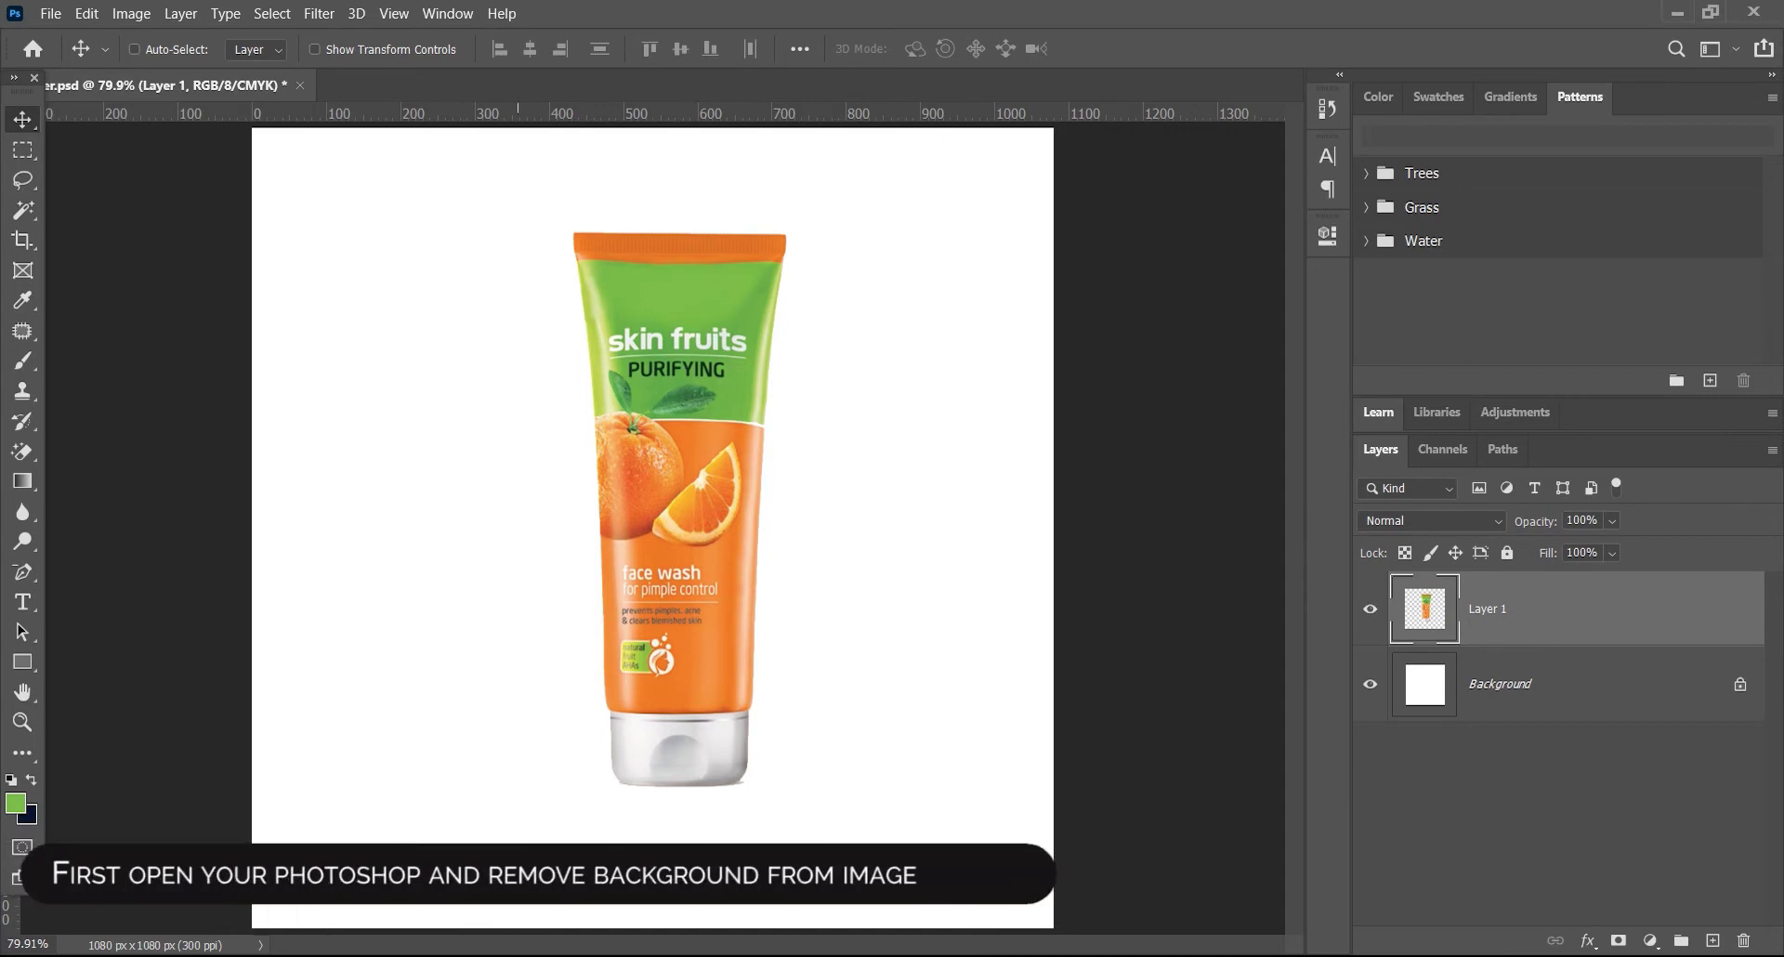
# Scale the face wash tube down to about 79% and place it in the left half of the canvas
pyautogui.moveTo(704, 454)
pyautogui.mouseDown()
pyautogui.moveTo(710, 498)
pyautogui.moveTo(675, 472)
pyautogui.mouseUp()
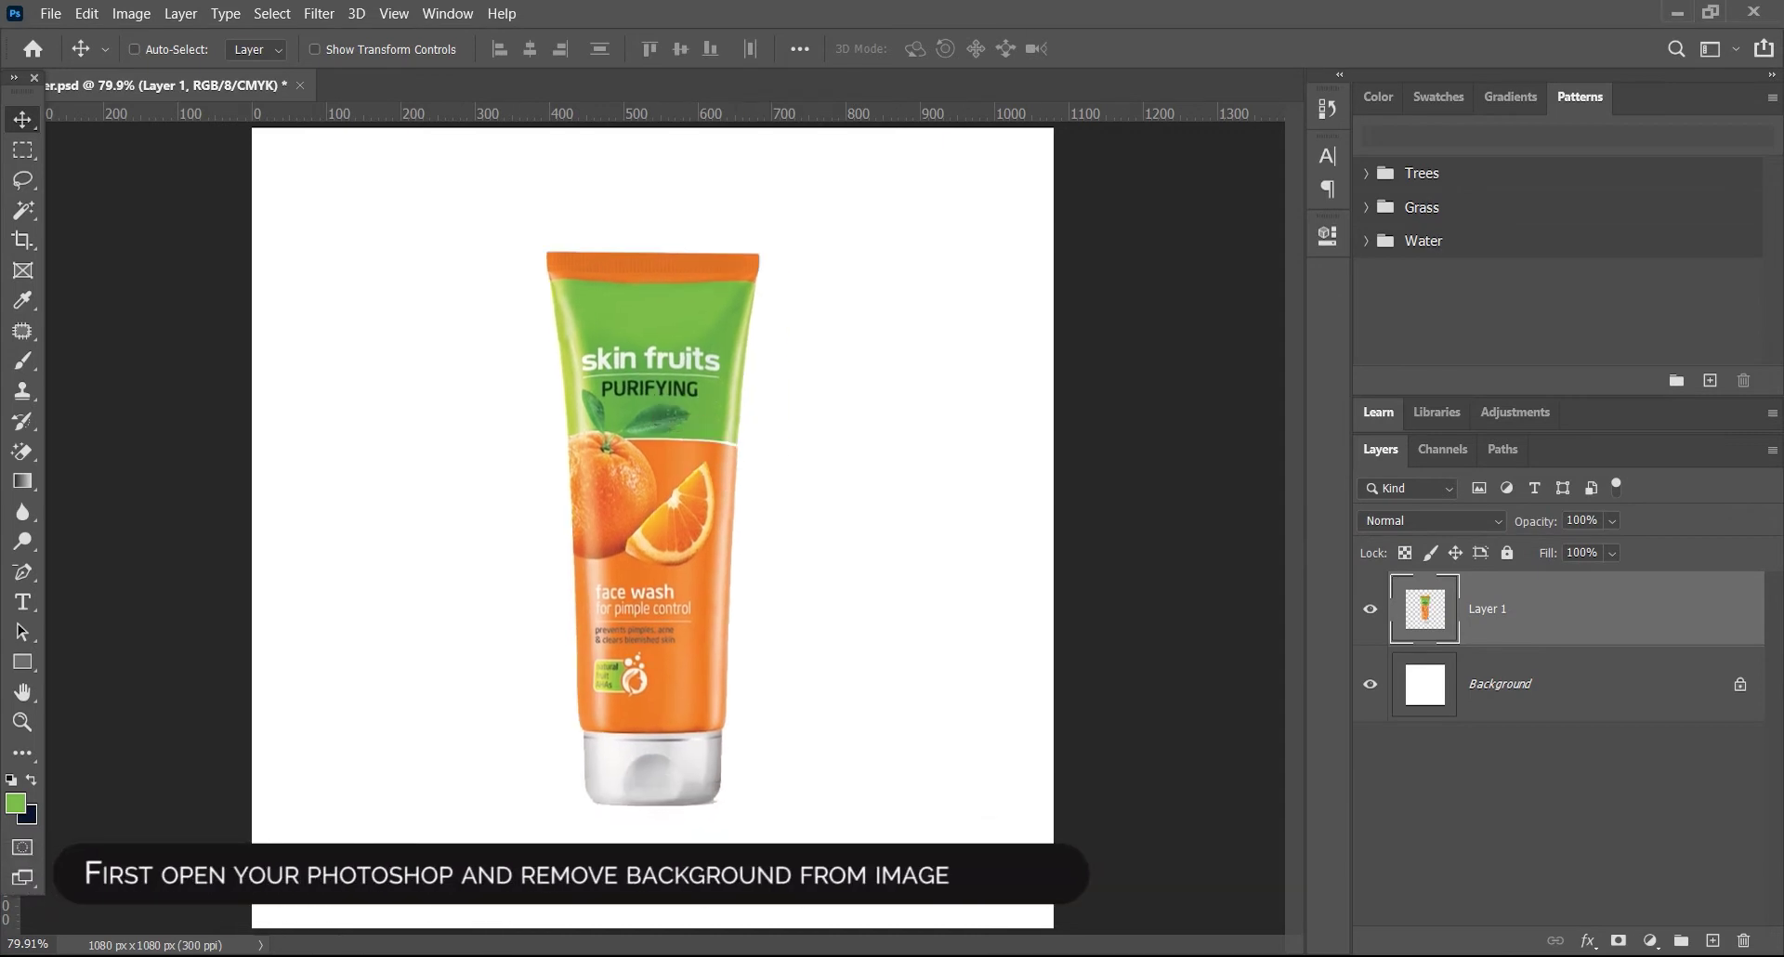
pyautogui.click(1371, 685)
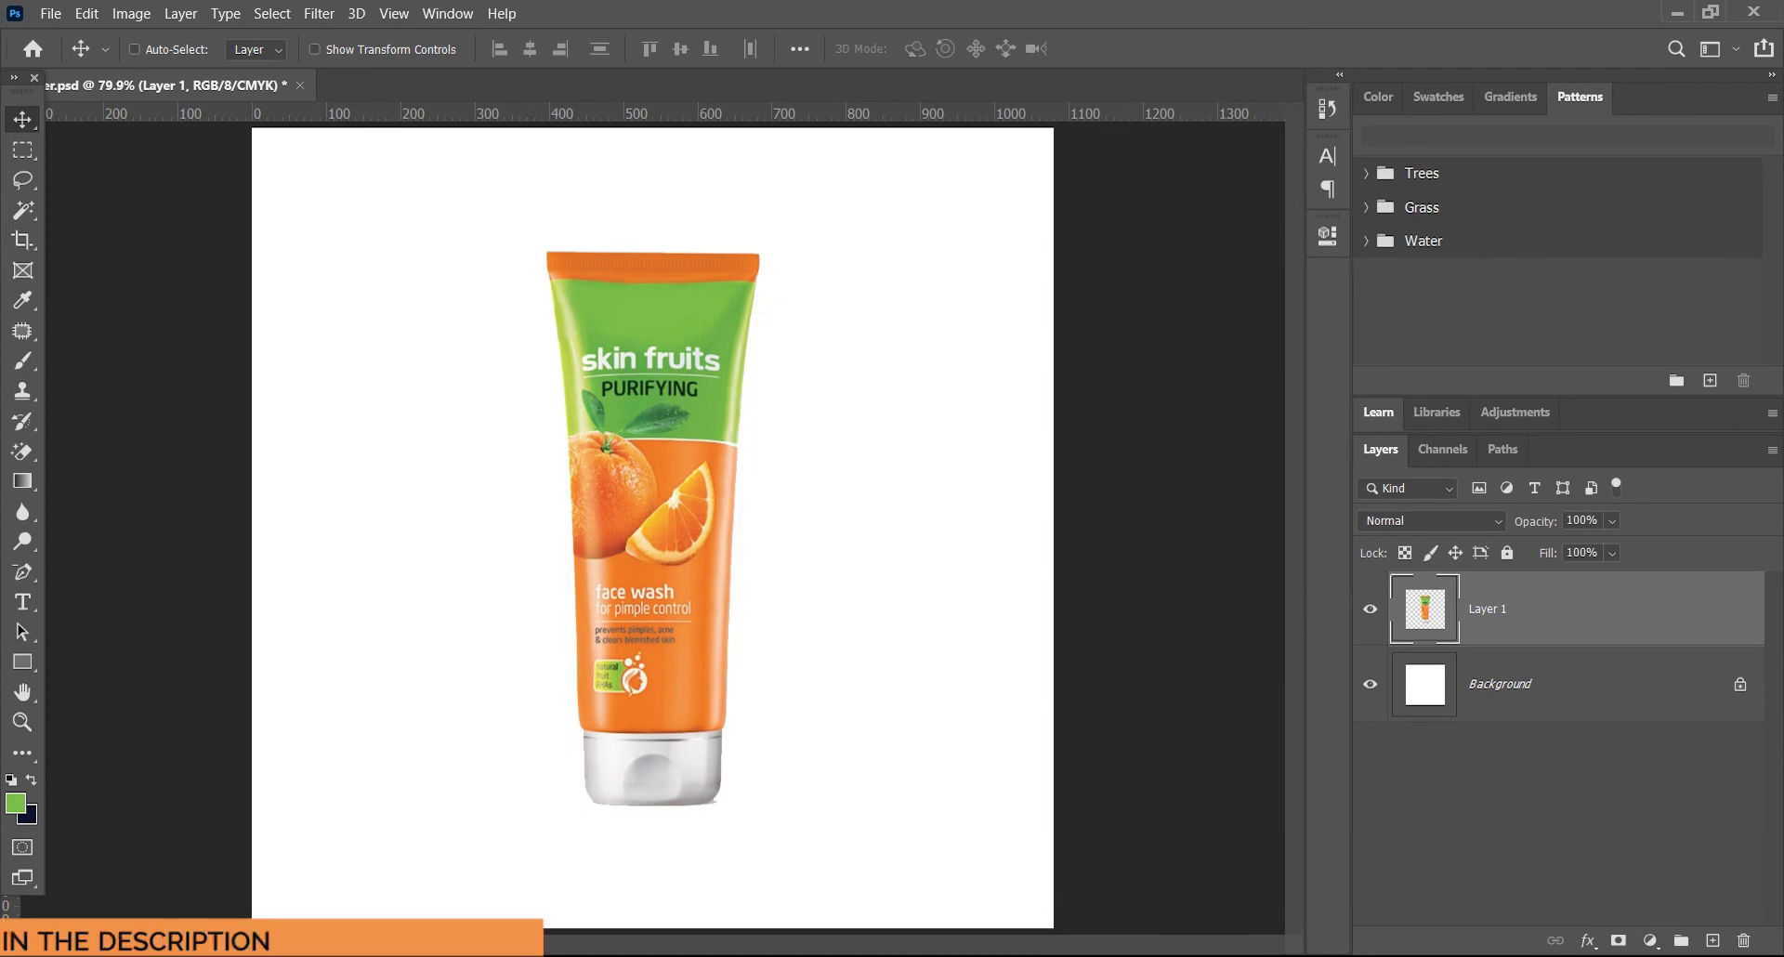
pyautogui.hotkey('ctrl', 't')
pyautogui.moveTo(685, 630); pyautogui.dragTo(550, 618)
pyautogui.moveTo(624, 794); pyautogui.dragTo(579, 678)
pyautogui.moveTo(514, 603); pyautogui.dragTo(514, 674)
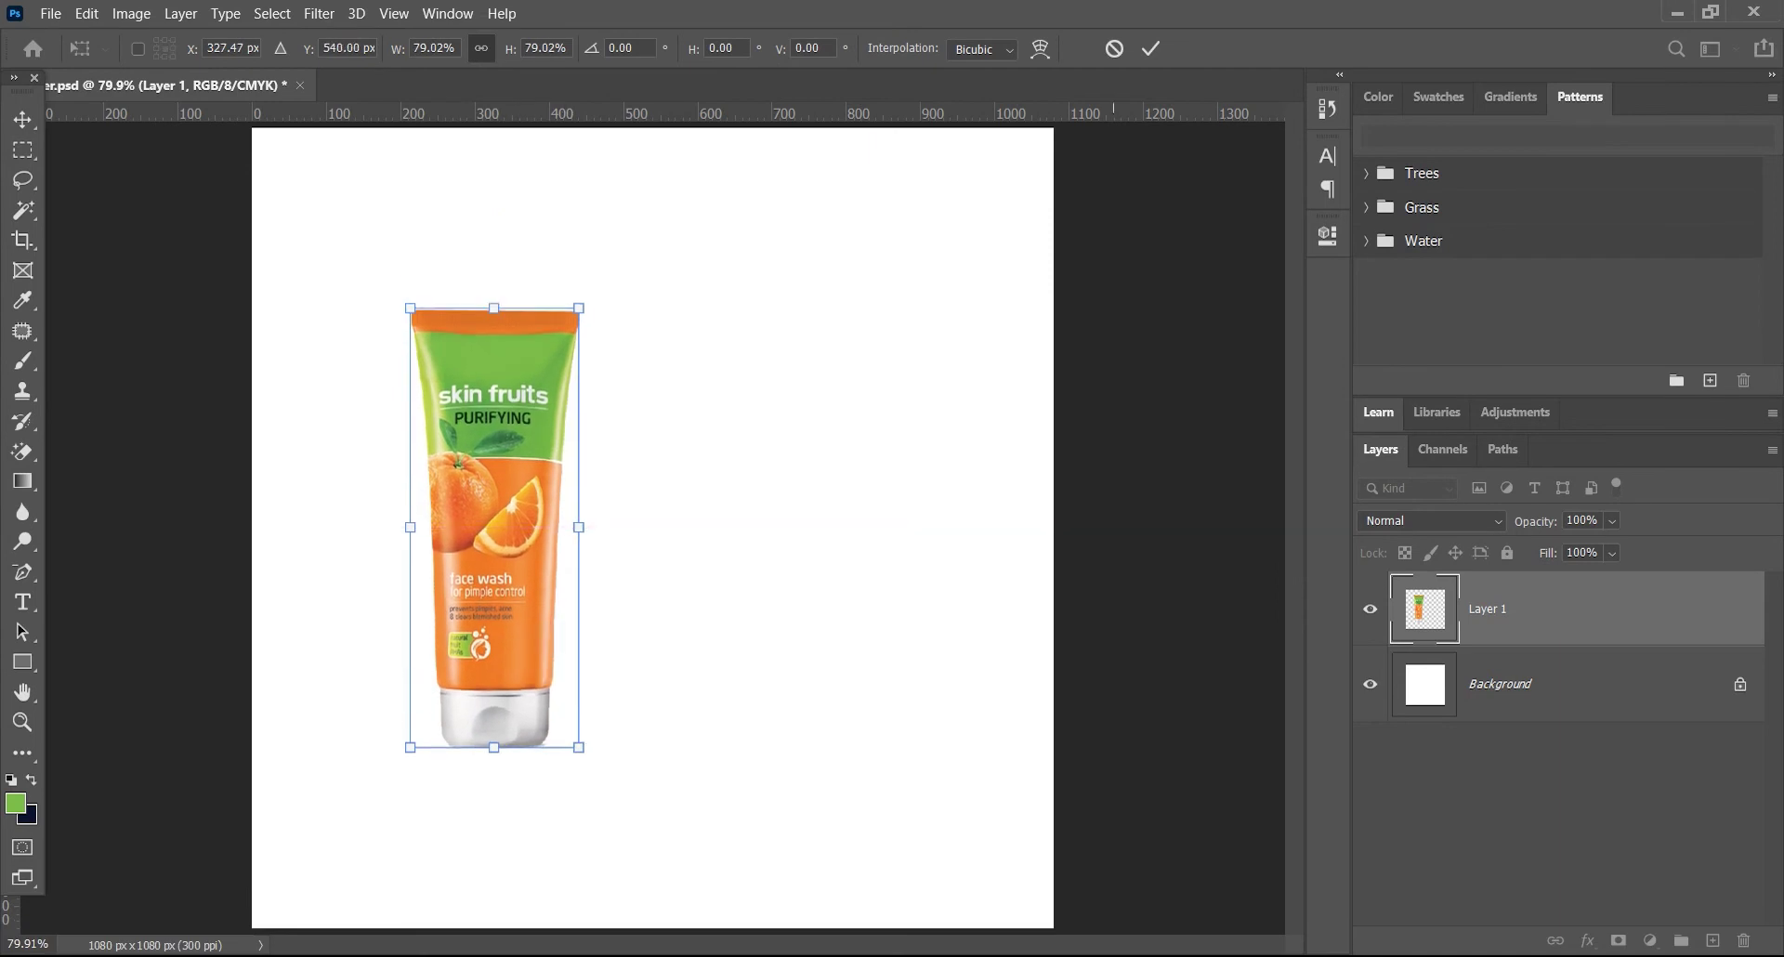
pyautogui.click(1151, 48)
# Add a Drop Shadow to the face wash tube with 46% opacity, a 38° angle, 24 px distance and 16 px size
pyautogui.rightClick(1431, 604)
pyautogui.click(1468, 147)
pyautogui.click(936, 633)
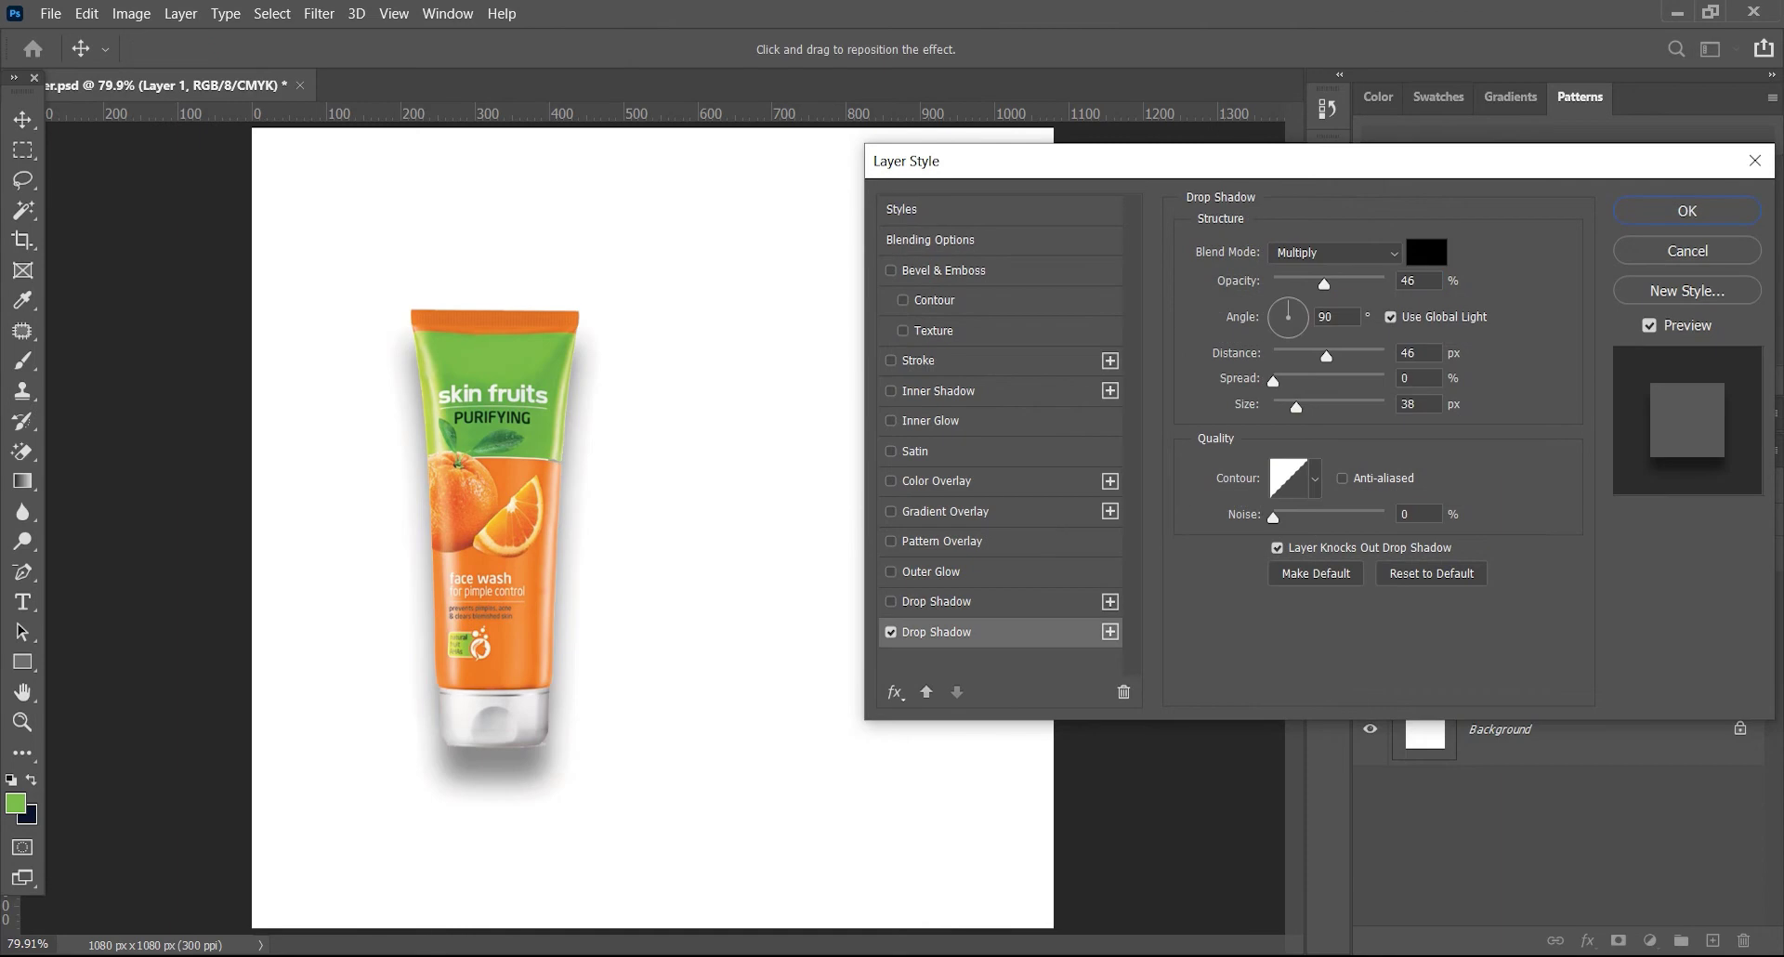
pyautogui.moveTo(517, 558); pyautogui.dragTo(499, 550)
pyautogui.moveTo(1321, 357)
pyautogui.mouseDown()
pyautogui.moveTo(1287, 408)
pyautogui.moveTo(1291, 356)
pyautogui.mouseUp()
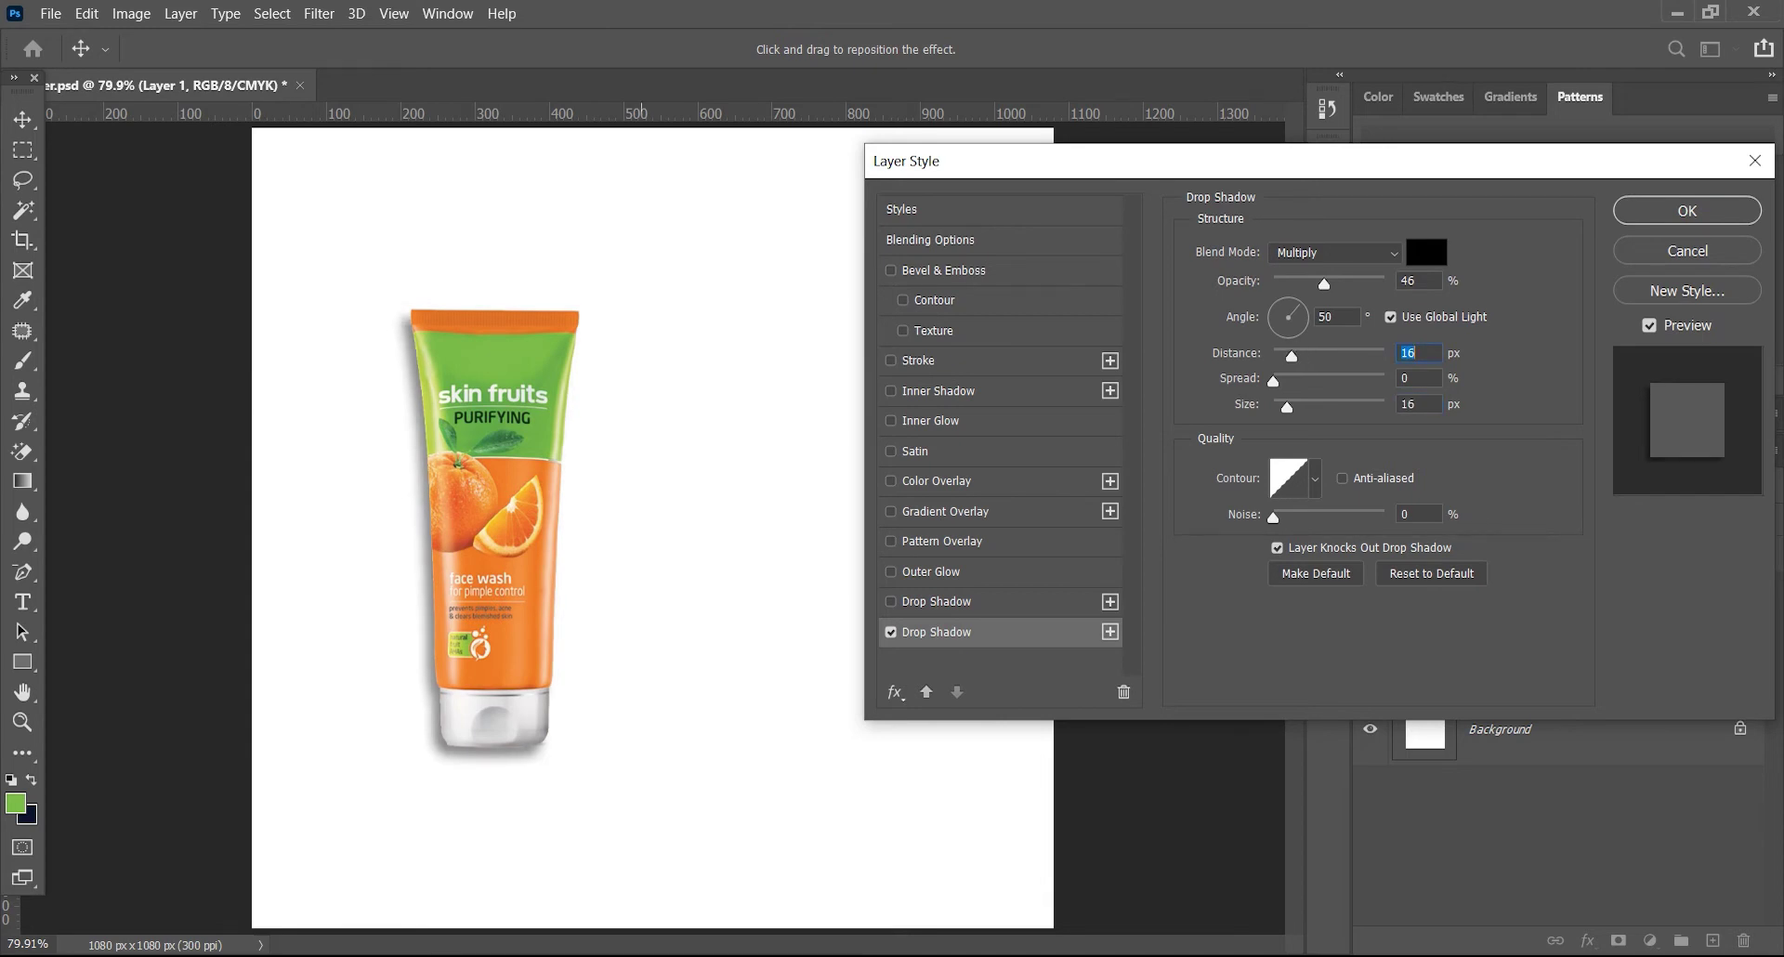
pyautogui.moveTo(514, 550); pyautogui.dragTo(507, 552)
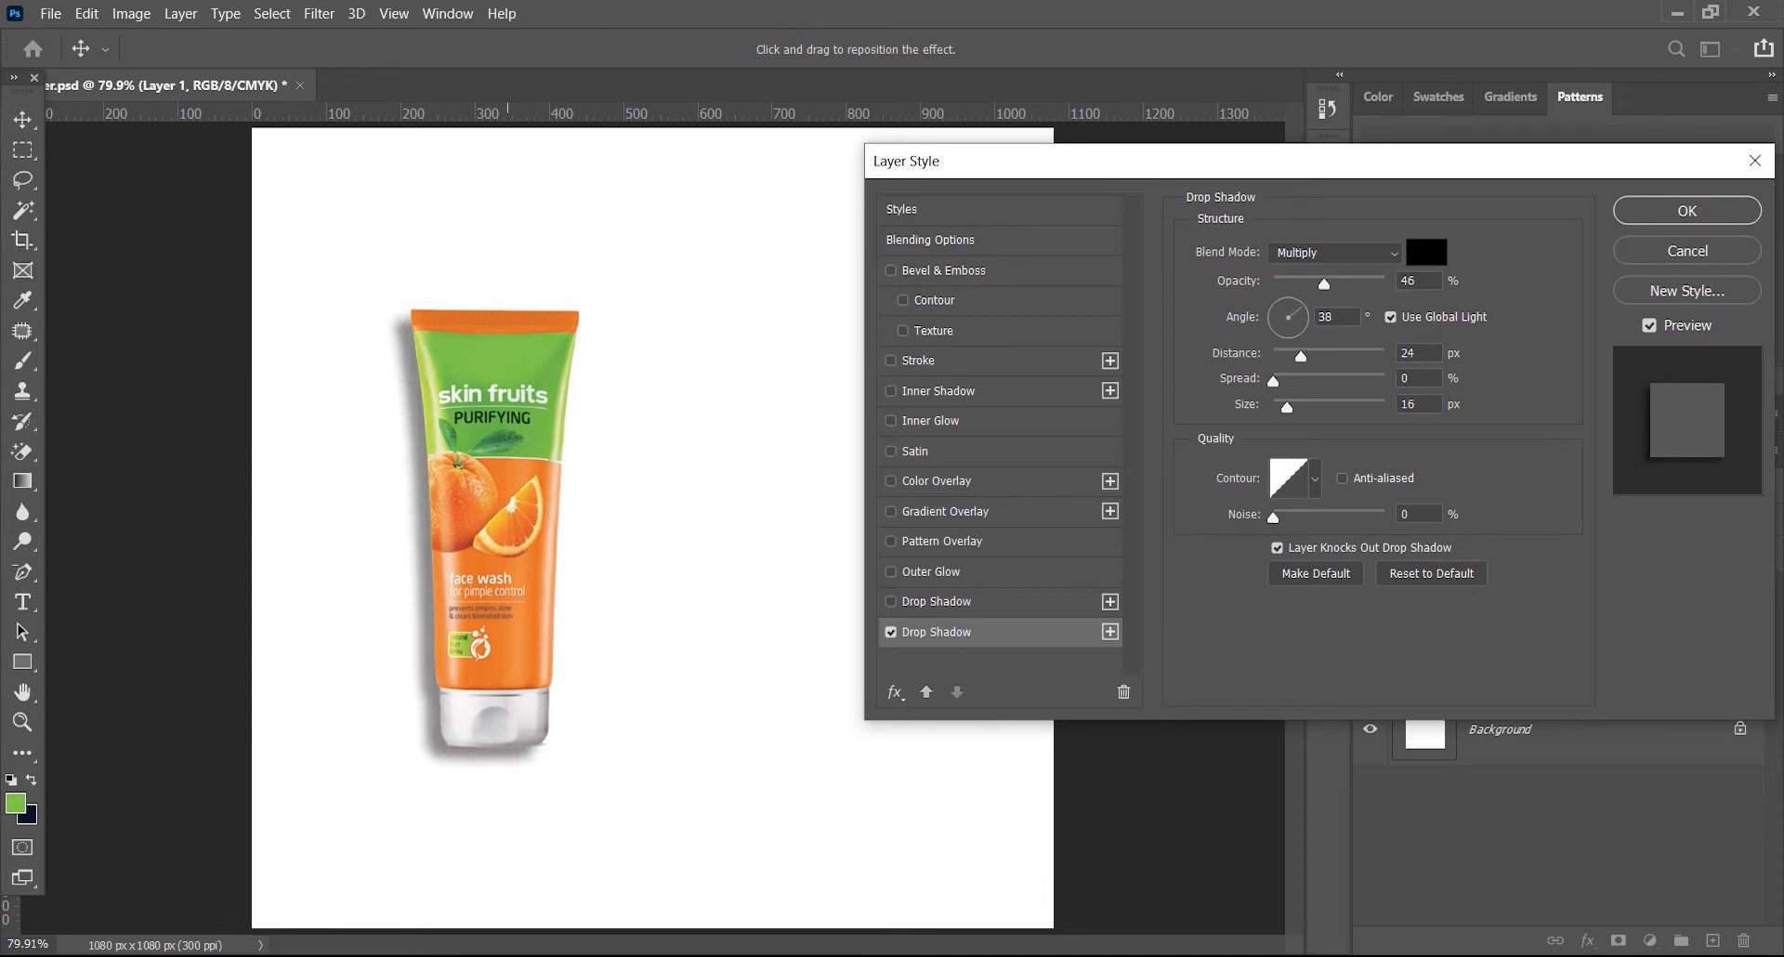
pyautogui.moveTo(1287, 408); pyautogui.dragTo(1290, 408)
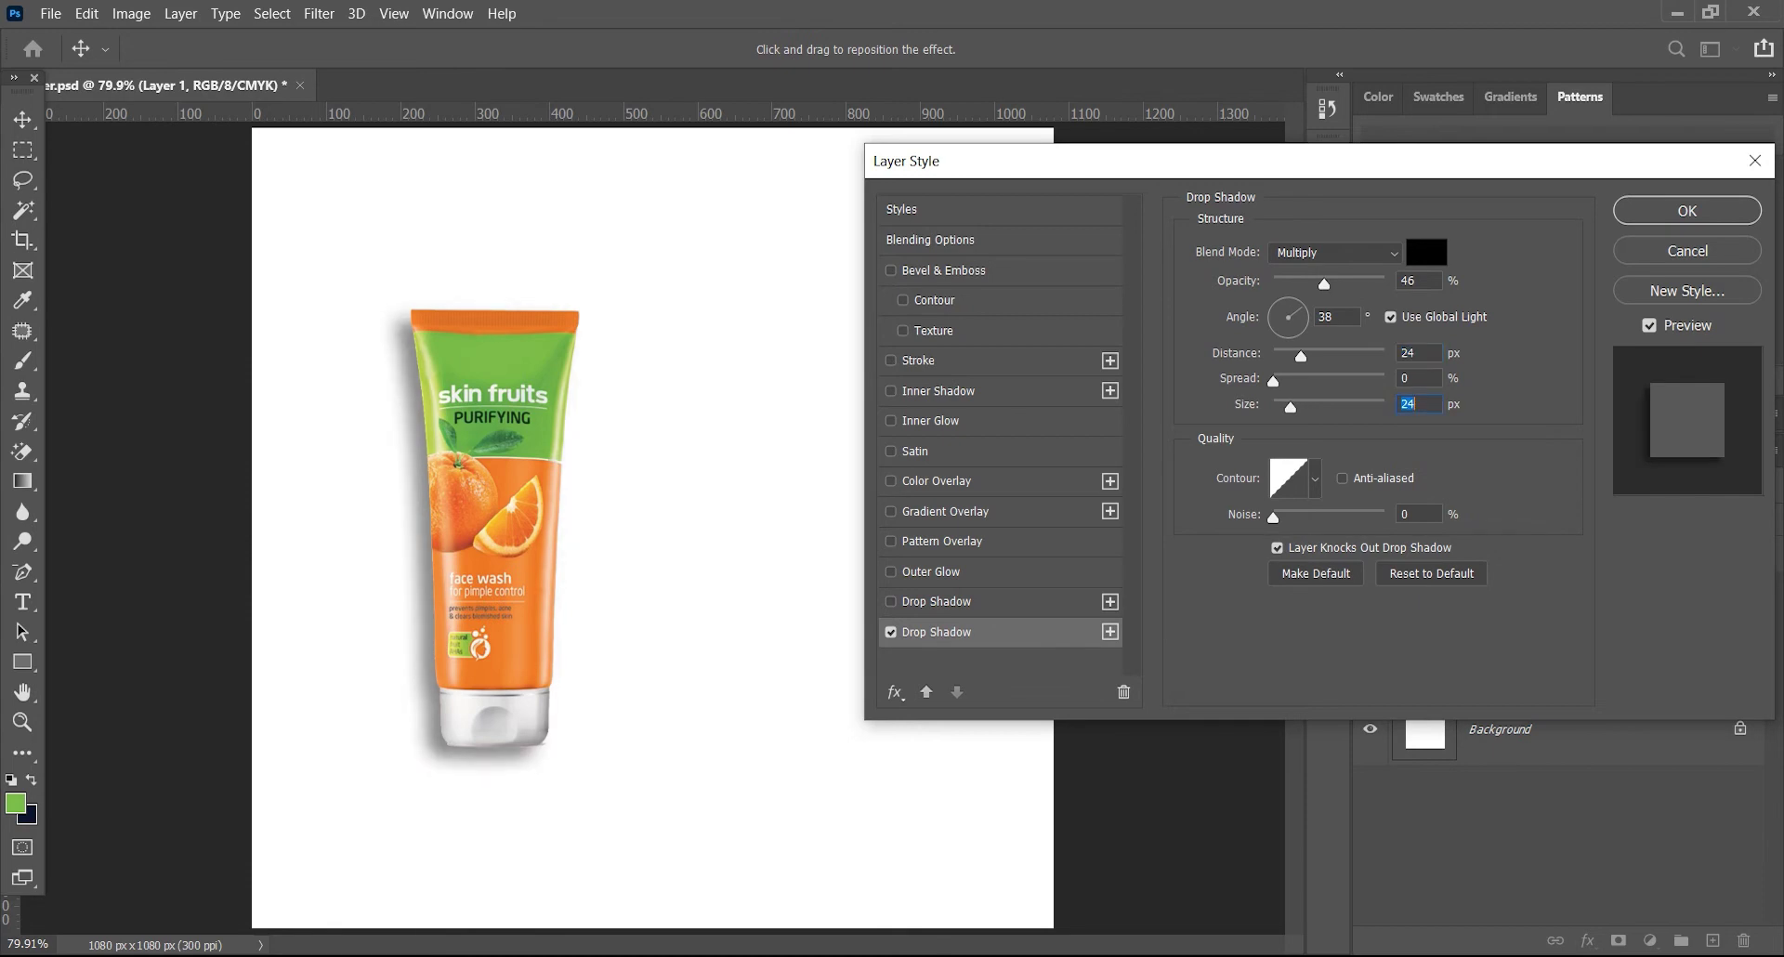
pyautogui.write('16')
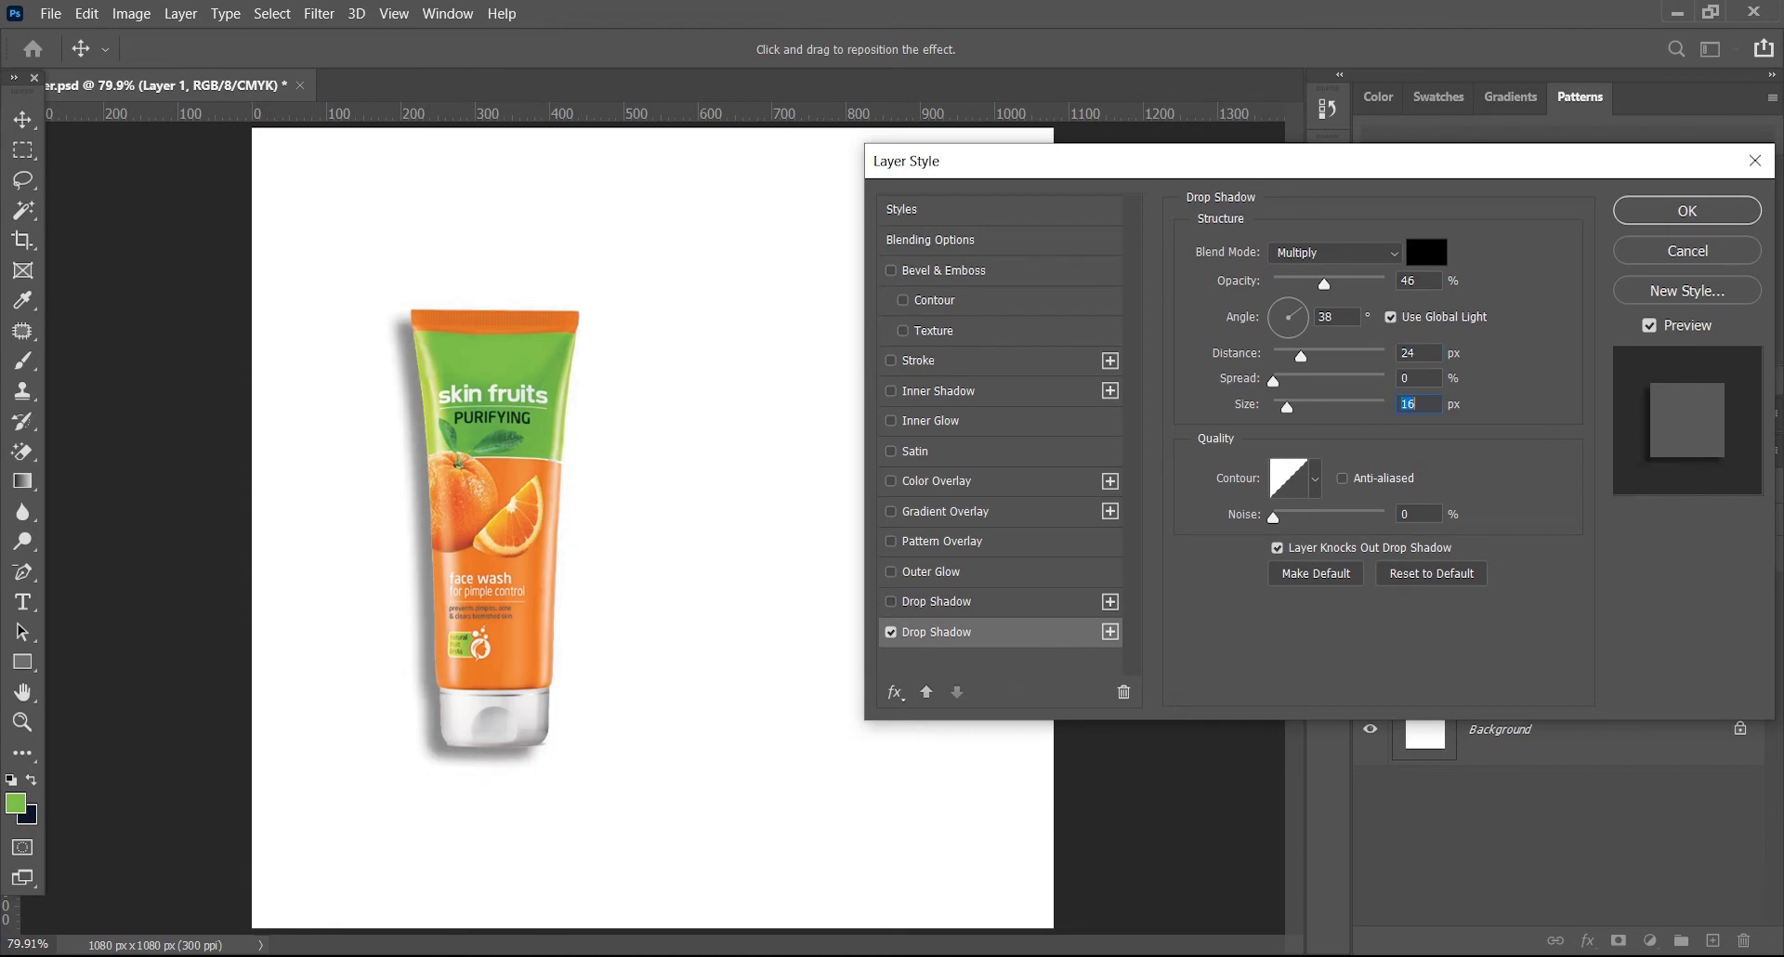
pyautogui.click(1687, 210)
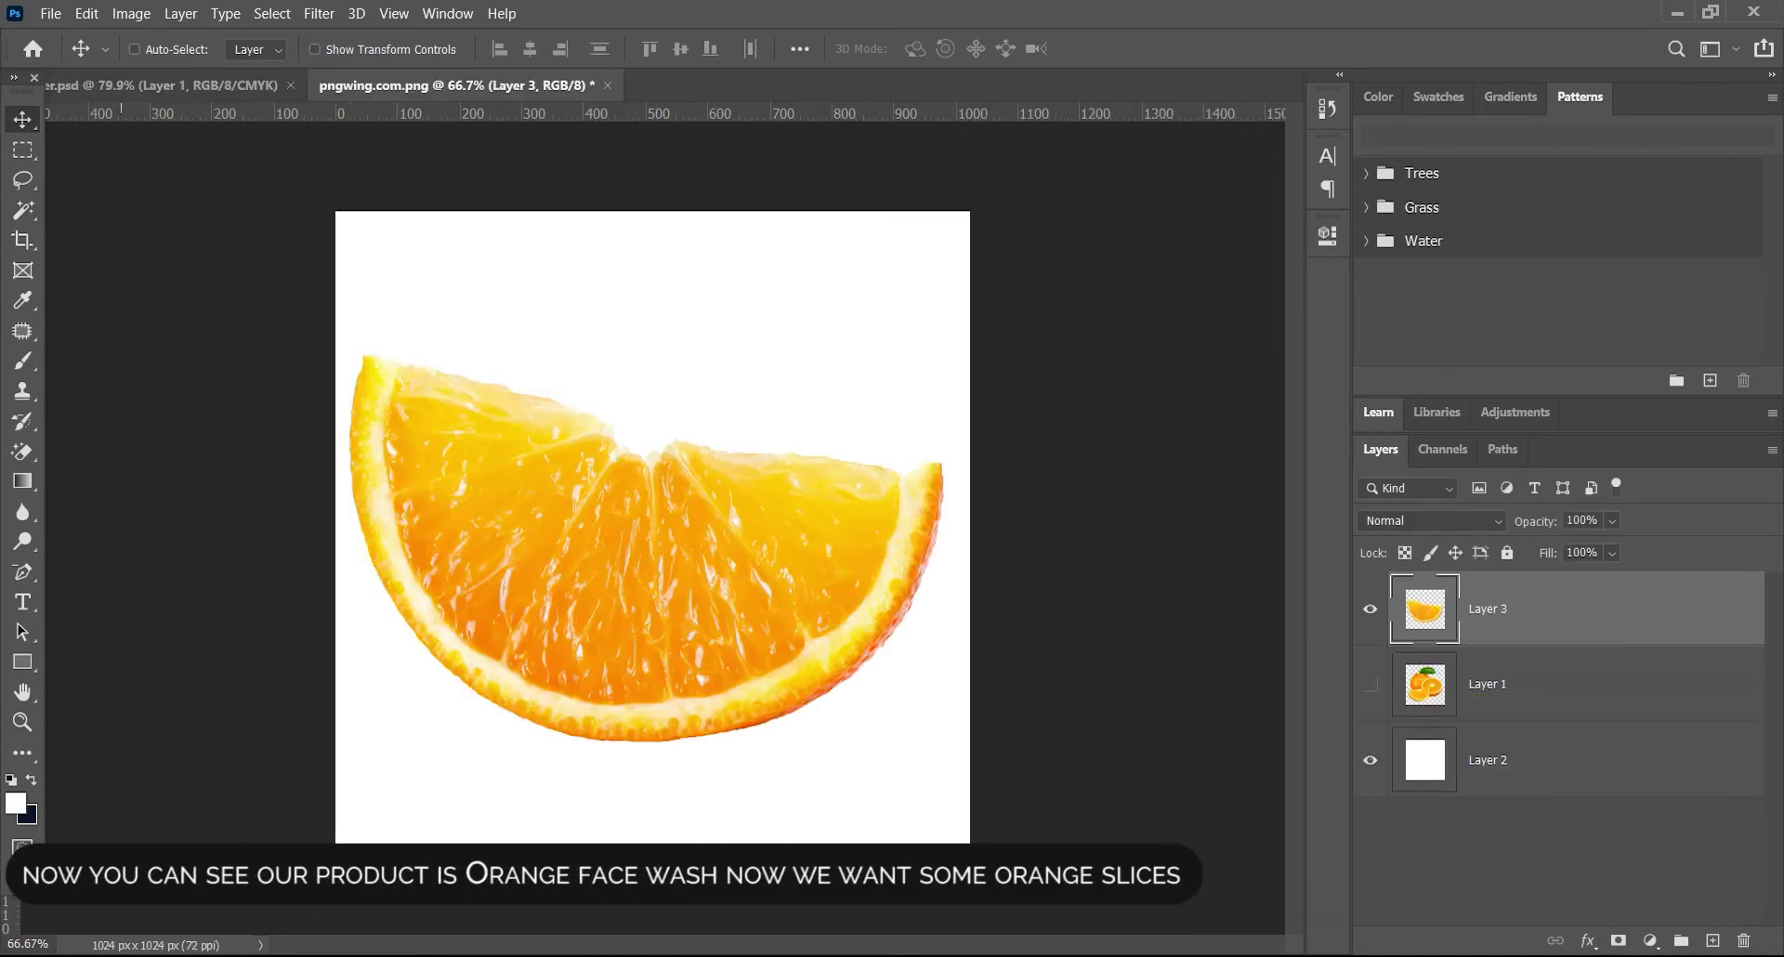
# Bring the orange slice from pngwing.com.png into the banner document and scale it down to a small slice beside the tube
pyautogui.moveTo(481, 403); pyautogui.dragTo(690, 425)
pyautogui.hotkey('ctrl', 't')
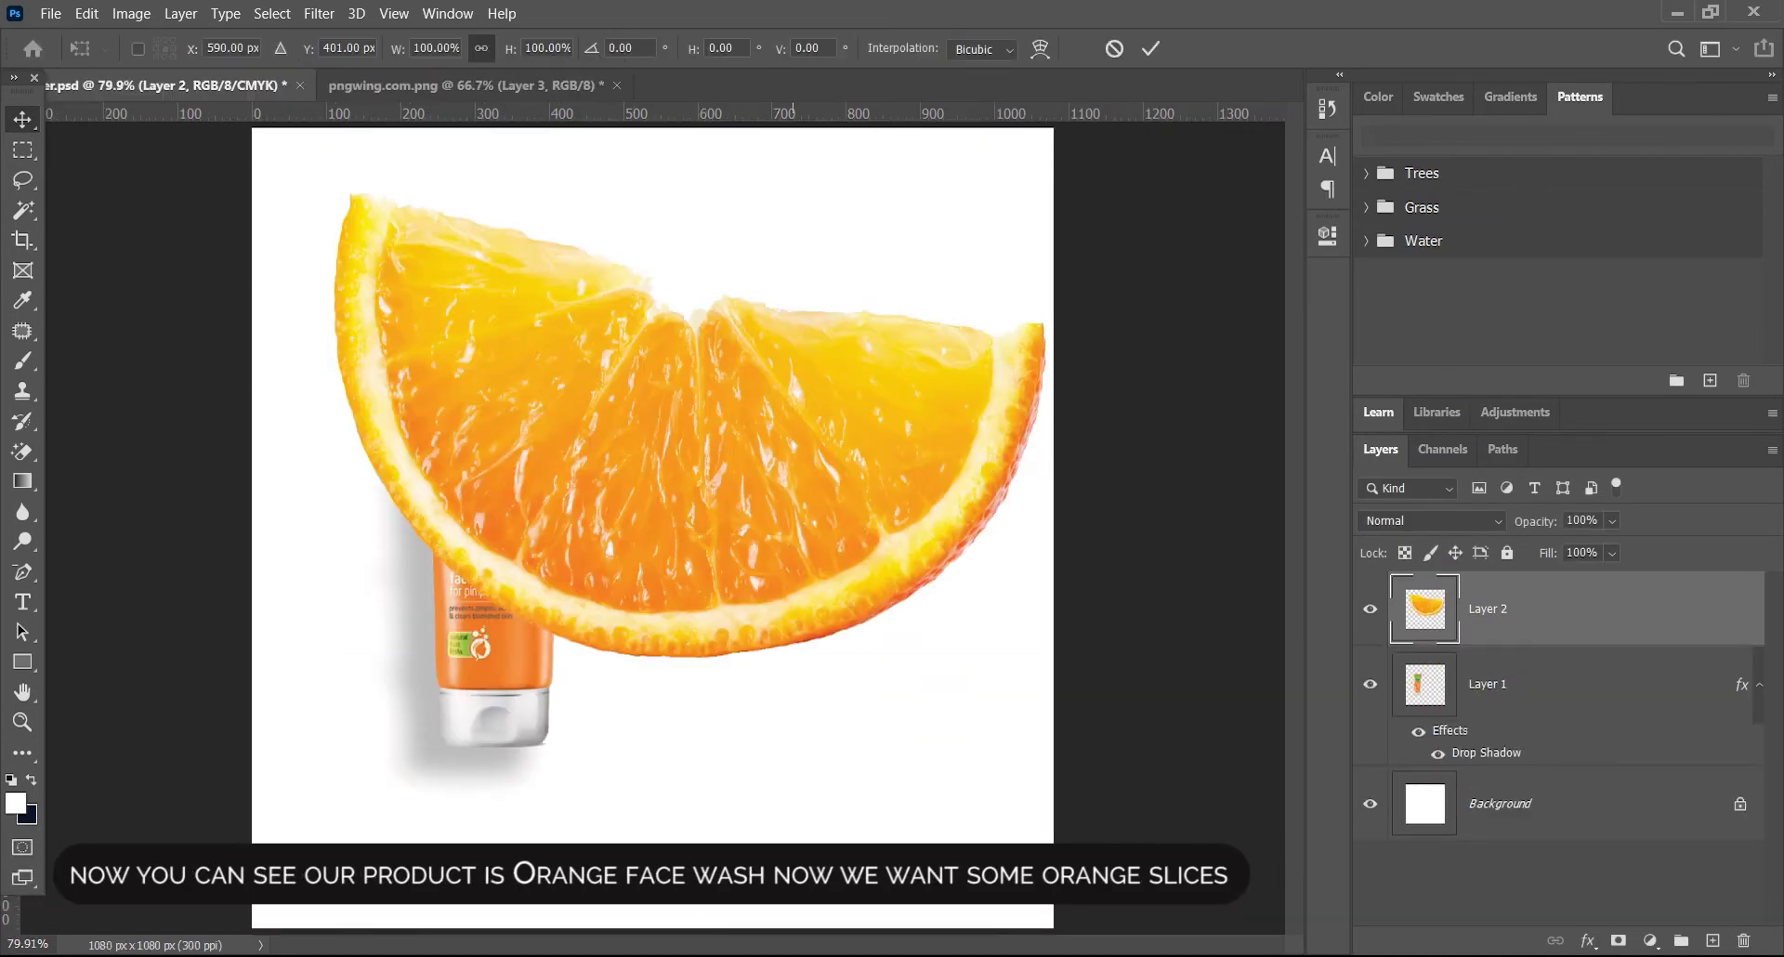
pyautogui.moveTo(1047, 658); pyautogui.dragTo(569, 345)
pyautogui.moveTo(451, 268); pyautogui.dragTo(811, 488)
pyautogui.moveTo(905, 550); pyautogui.dragTo(876, 532)
pyautogui.click(1151, 48)
# Move the orange slice towards the canvas's right edge and scale it down to about 94%
pyautogui.moveTo(800, 465); pyautogui.dragTo(939, 429)
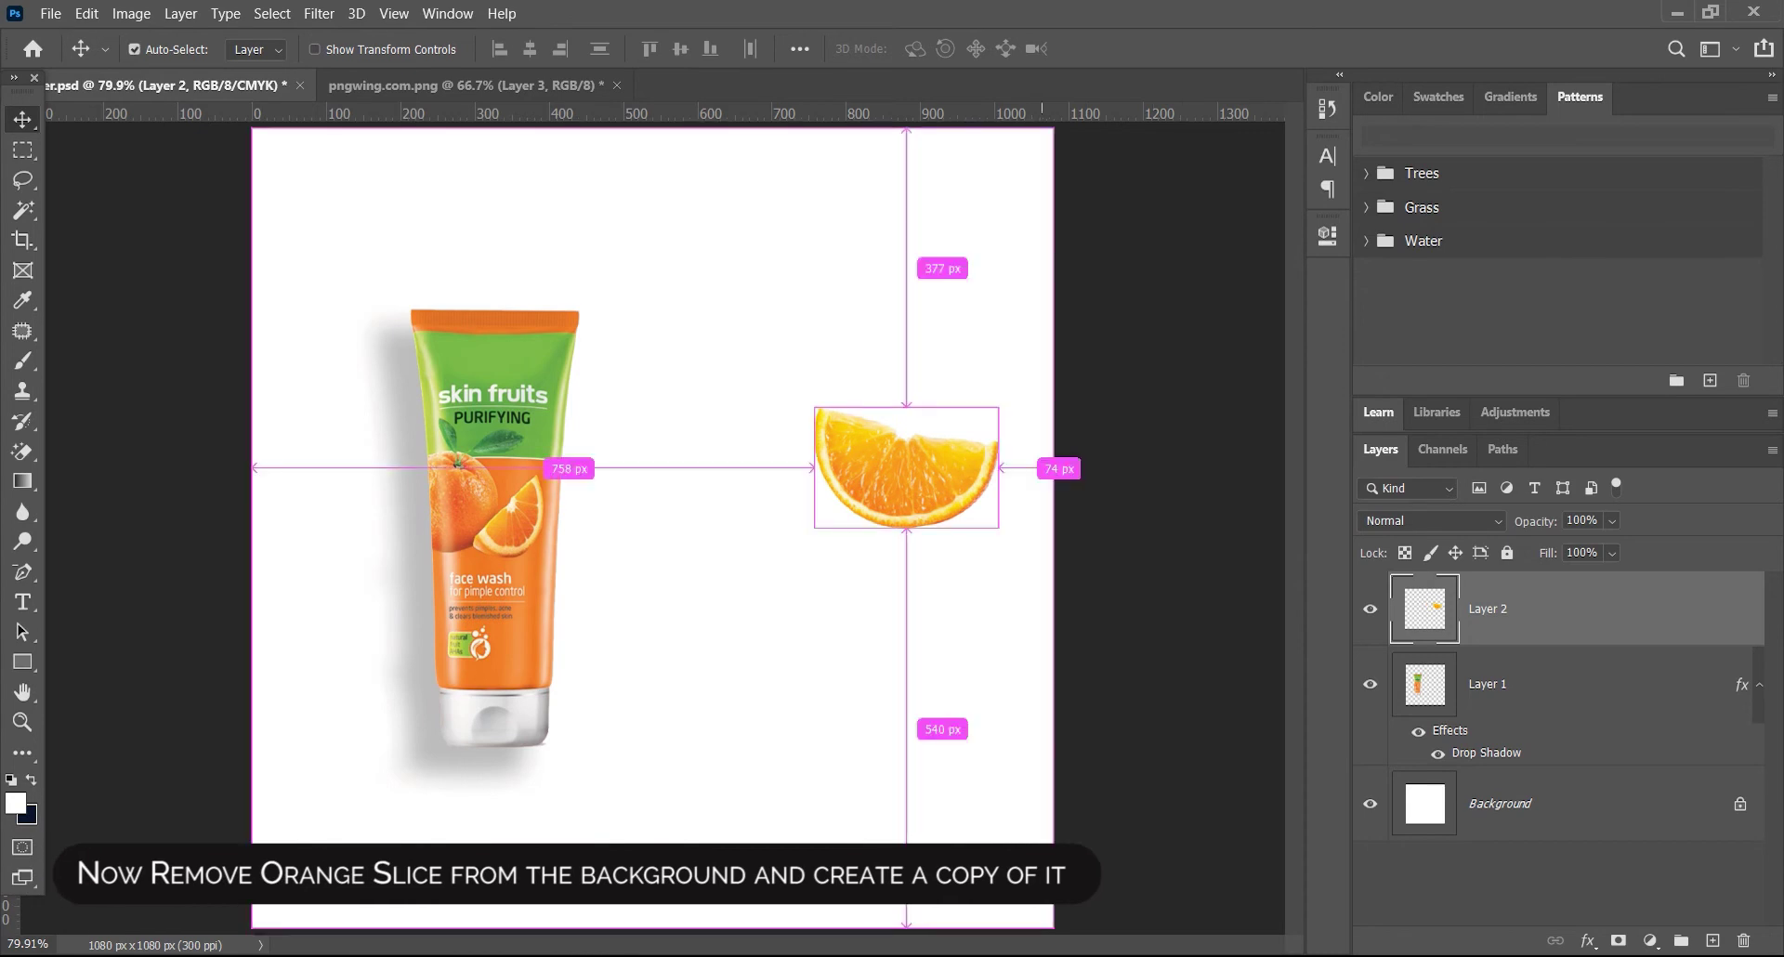
pyautogui.hotkey('ctrl', 't')
pyautogui.moveTo(999, 467); pyautogui.dragTo(986, 463)
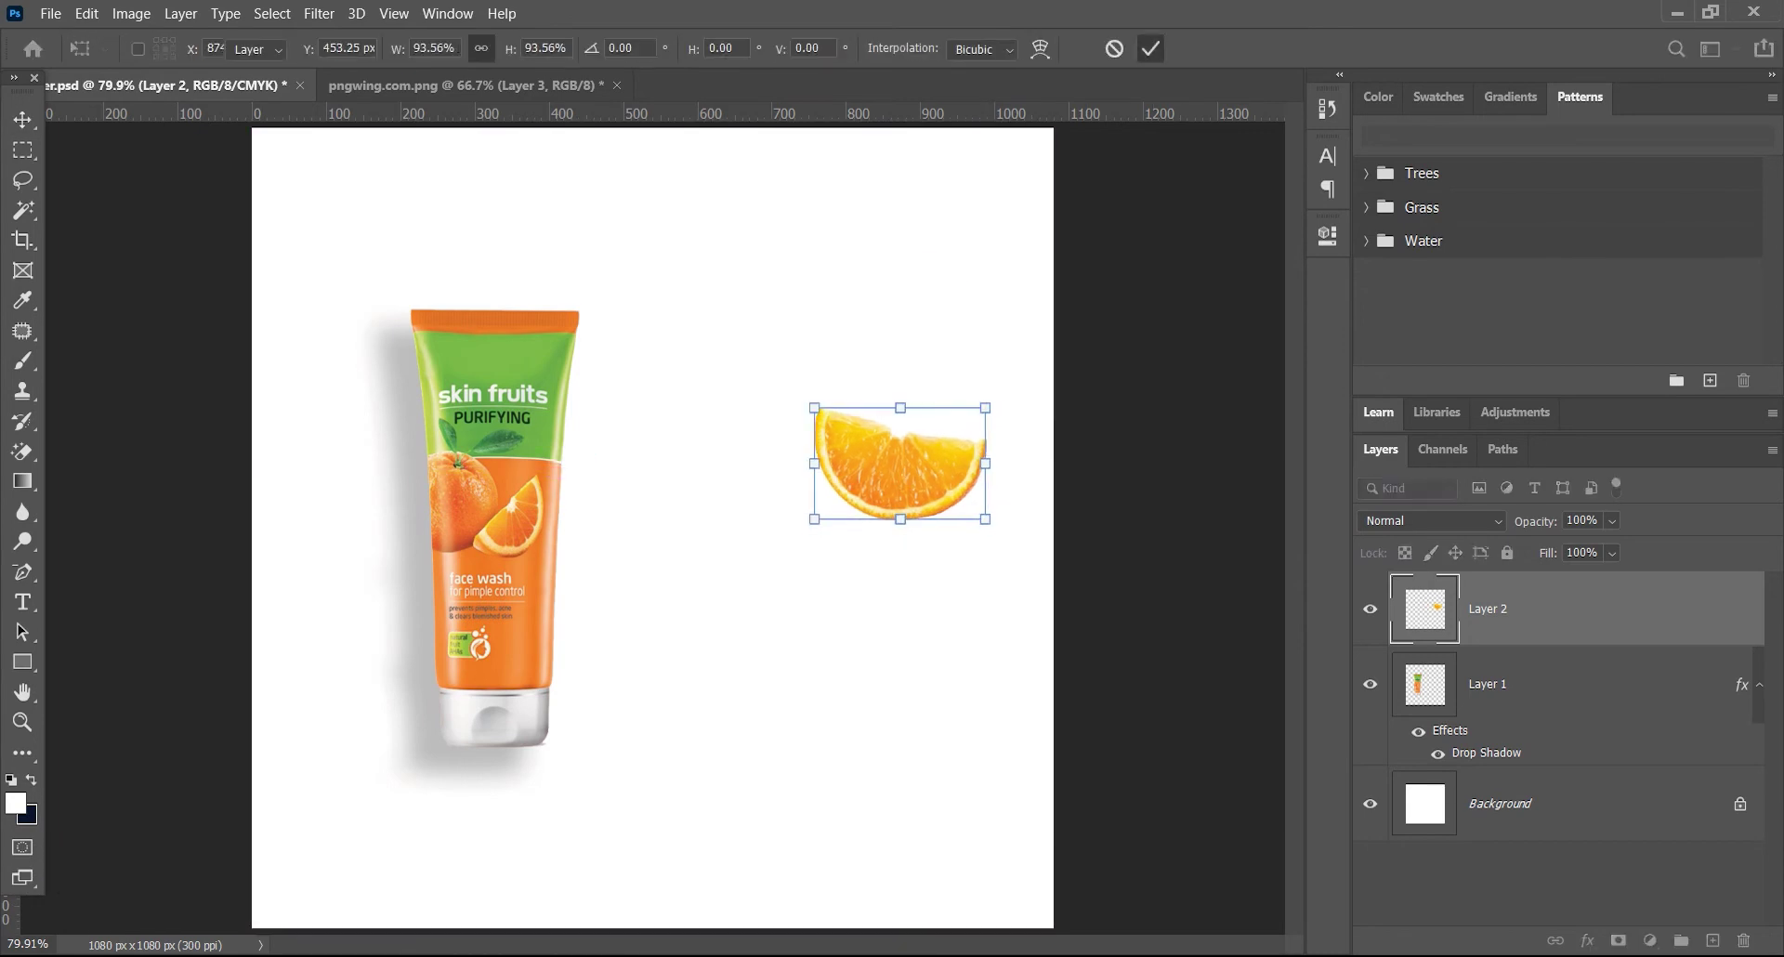
pyautogui.press('Return')
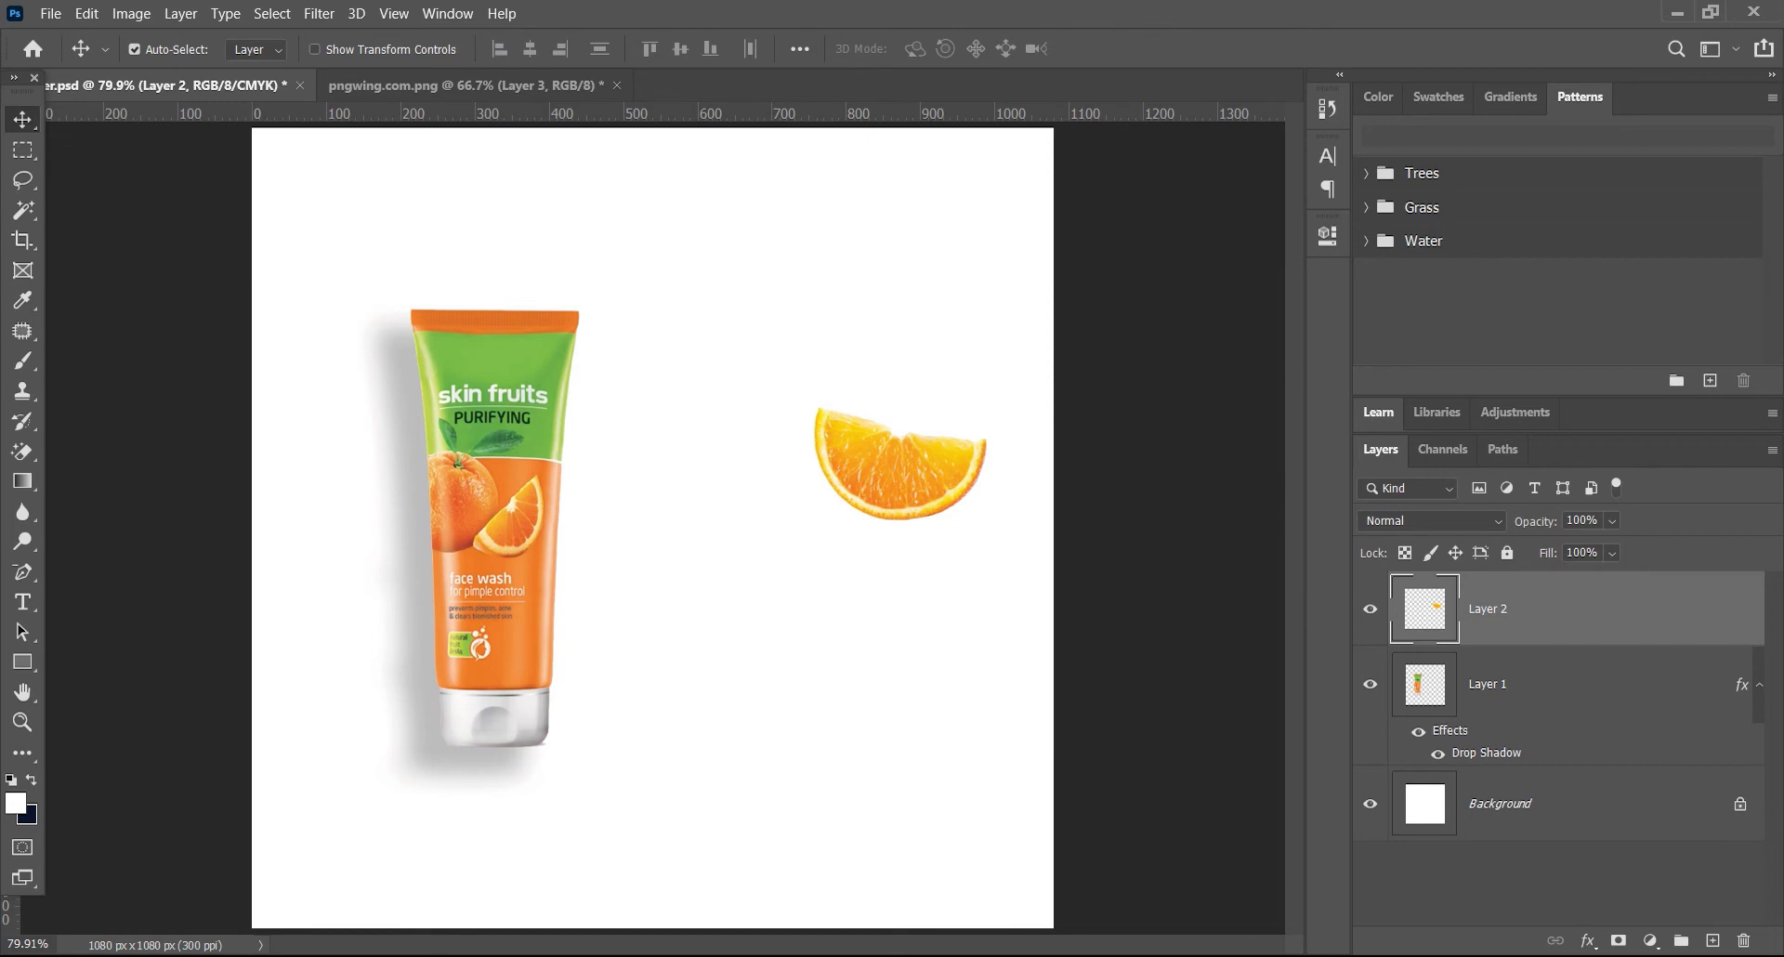
# Duplicate the orange slice twice and spread the slices apart across the space beside the tube
pyautogui.hotkey('ctrl', 'j')
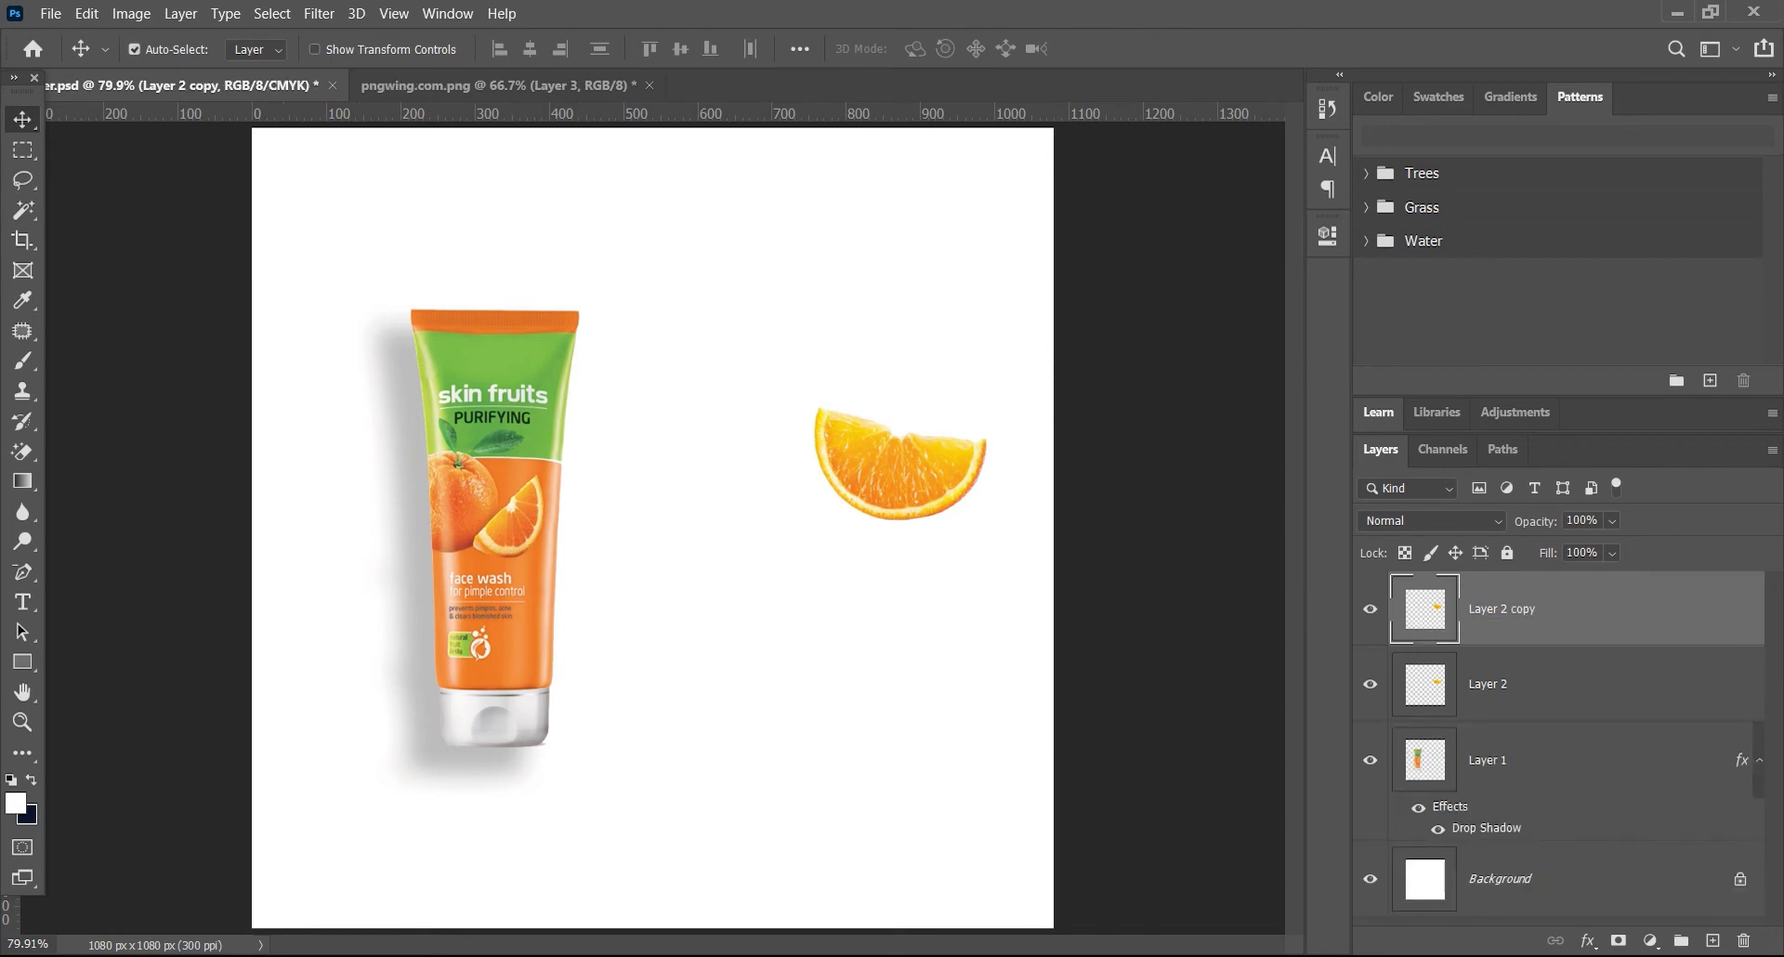
pyautogui.moveTo(892, 436); pyautogui.dragTo(688, 502)
pyautogui.hotkey('ctrl', 'j')
pyautogui.moveTo(957, 423); pyautogui.dragTo(1220, 250)
pyautogui.keyDown('ctrl'); pyautogui.click(945, 472); pyautogui.keyUp('ctrl')
pyautogui.moveTo(946, 472); pyautogui.dragTo(980, 500)
# Rearrange the three orange slices so two are stacked just beside the tube and one sits near the canvas's upper right
pyautogui.click(1506, 684)
pyautogui.moveTo(741, 497); pyautogui.dragTo(725, 529)
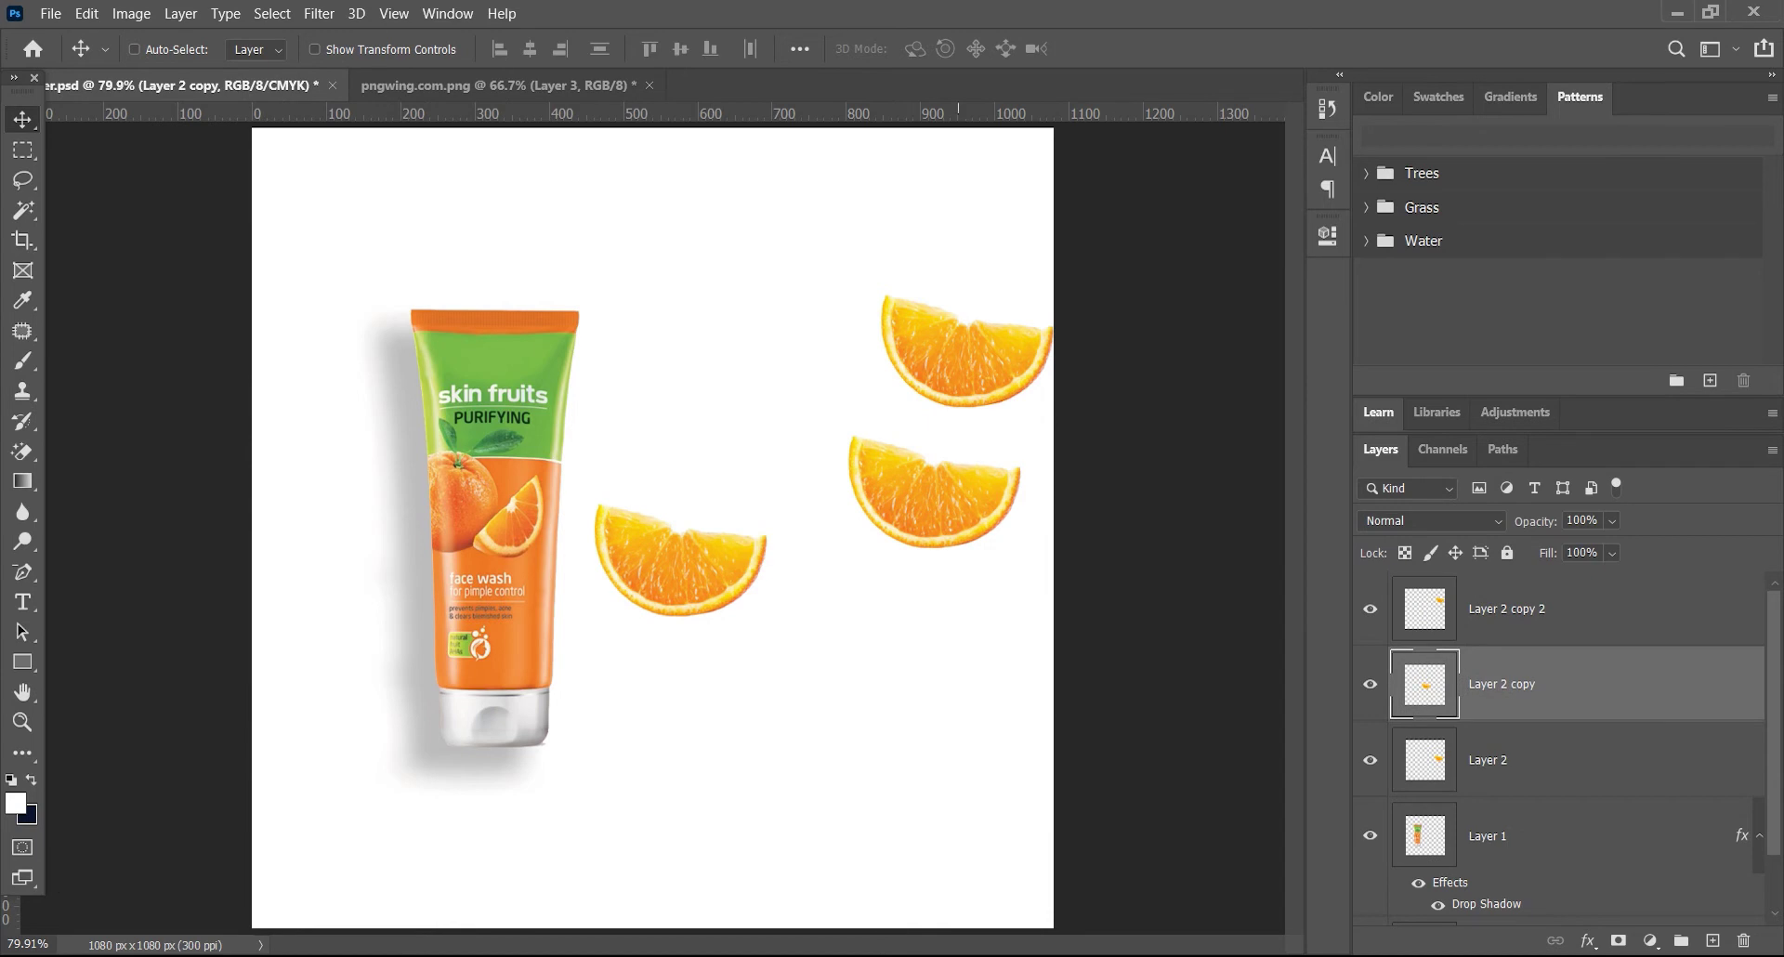
pyautogui.click(1505, 608)
pyautogui.moveTo(994, 483)
pyautogui.mouseDown()
pyautogui.moveTo(934, 456)
pyautogui.moveTo(974, 467)
pyautogui.moveTo(925, 499)
pyautogui.moveTo(988, 517)
pyautogui.mouseUp()
pyautogui.click(1506, 684)
pyautogui.click(1506, 760)
pyautogui.moveTo(883, 501); pyautogui.dragTo(689, 409)
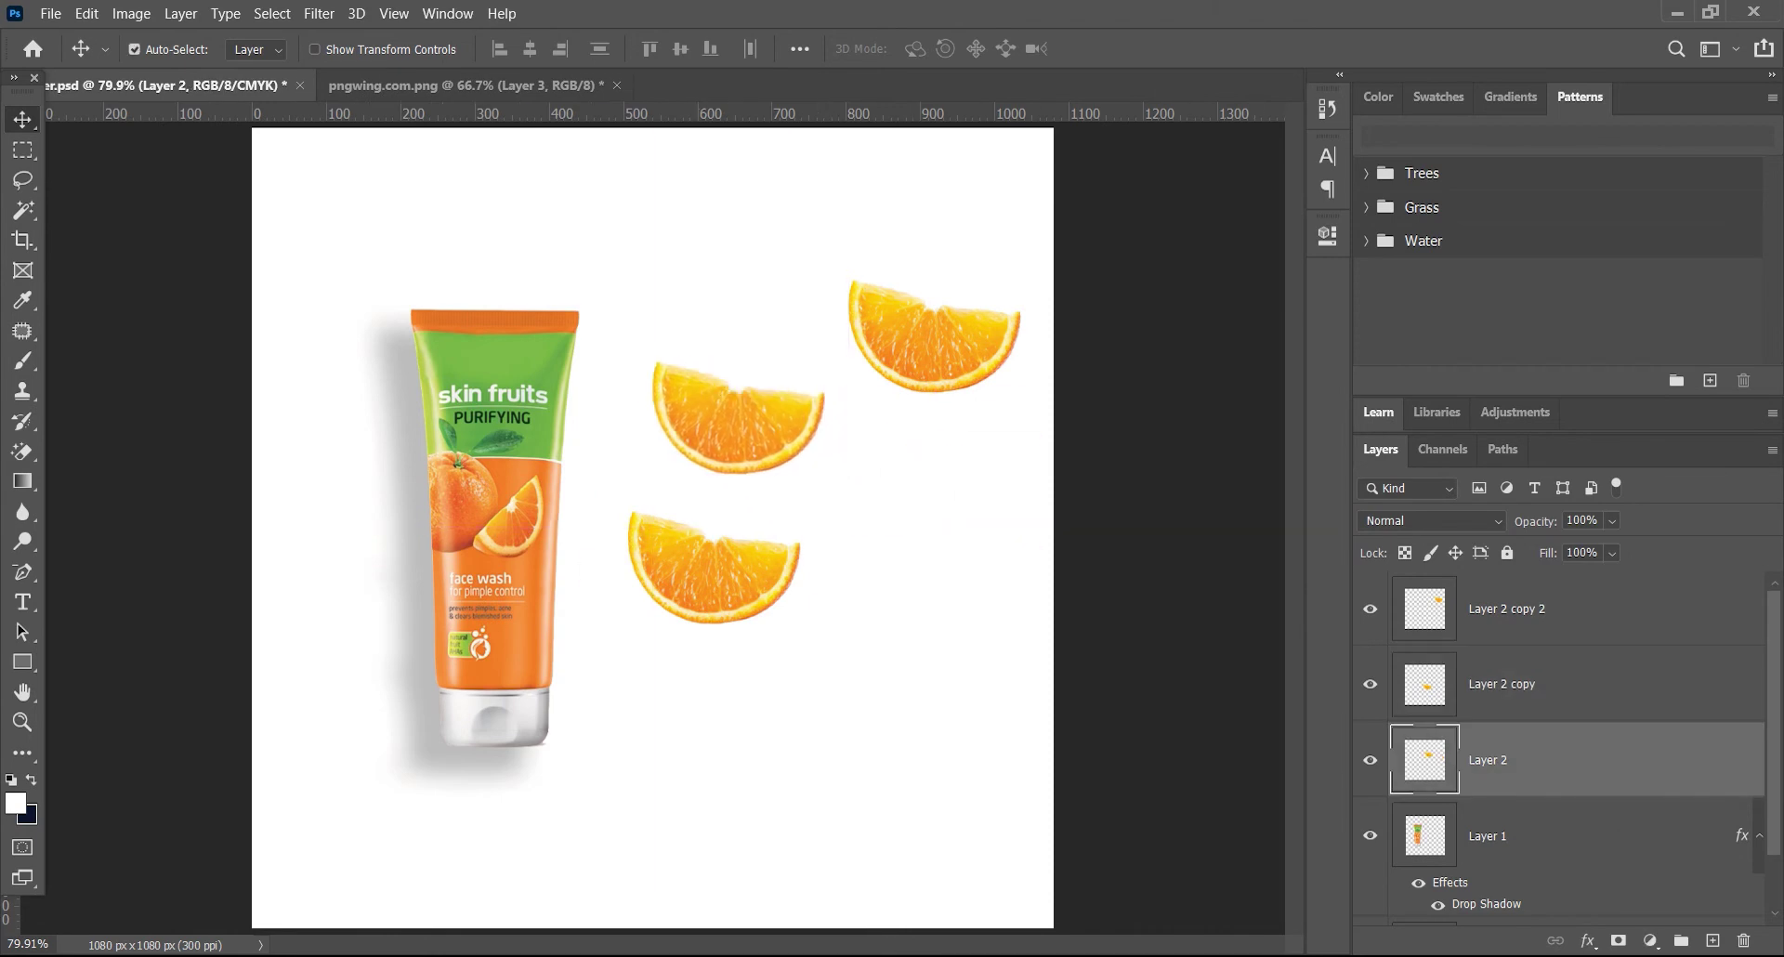
# Duplicate the Layer 2 orange slice, place the copy below the upper-right slice, and save the document
pyautogui.hotkey('ctrl', 'j')
pyautogui.moveTo(939, 321); pyautogui.dragTo(1159, 397)
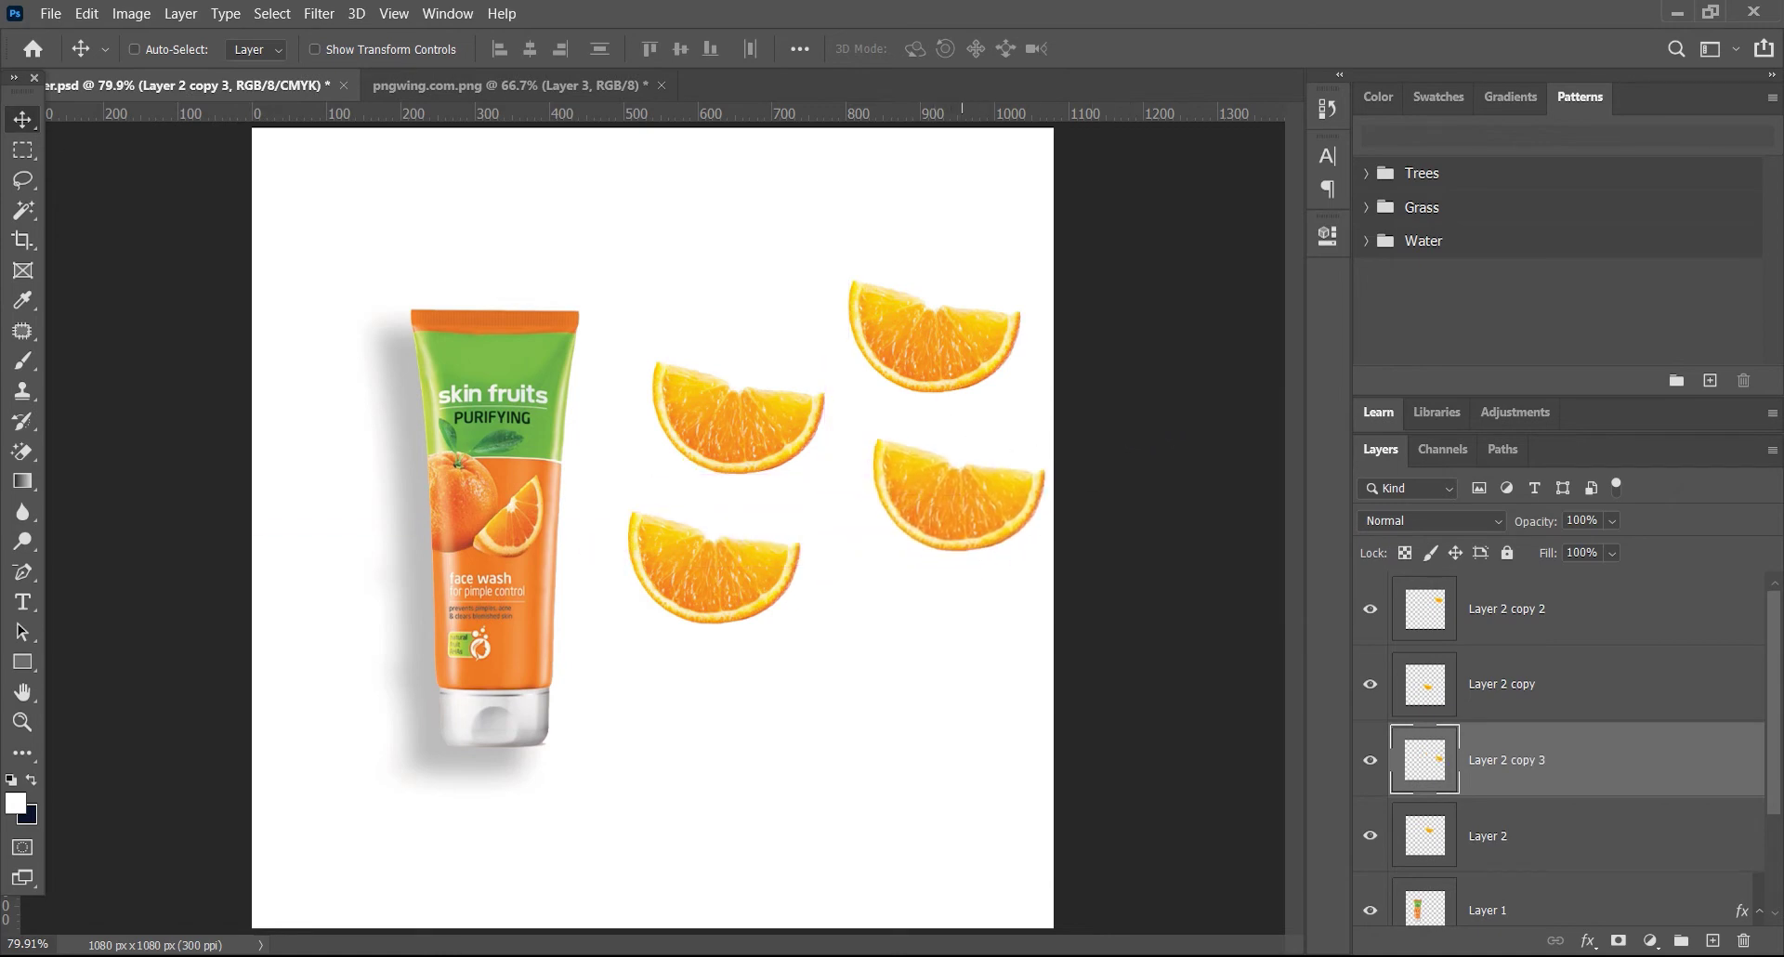
pyautogui.hotkey('ctrl', 's')
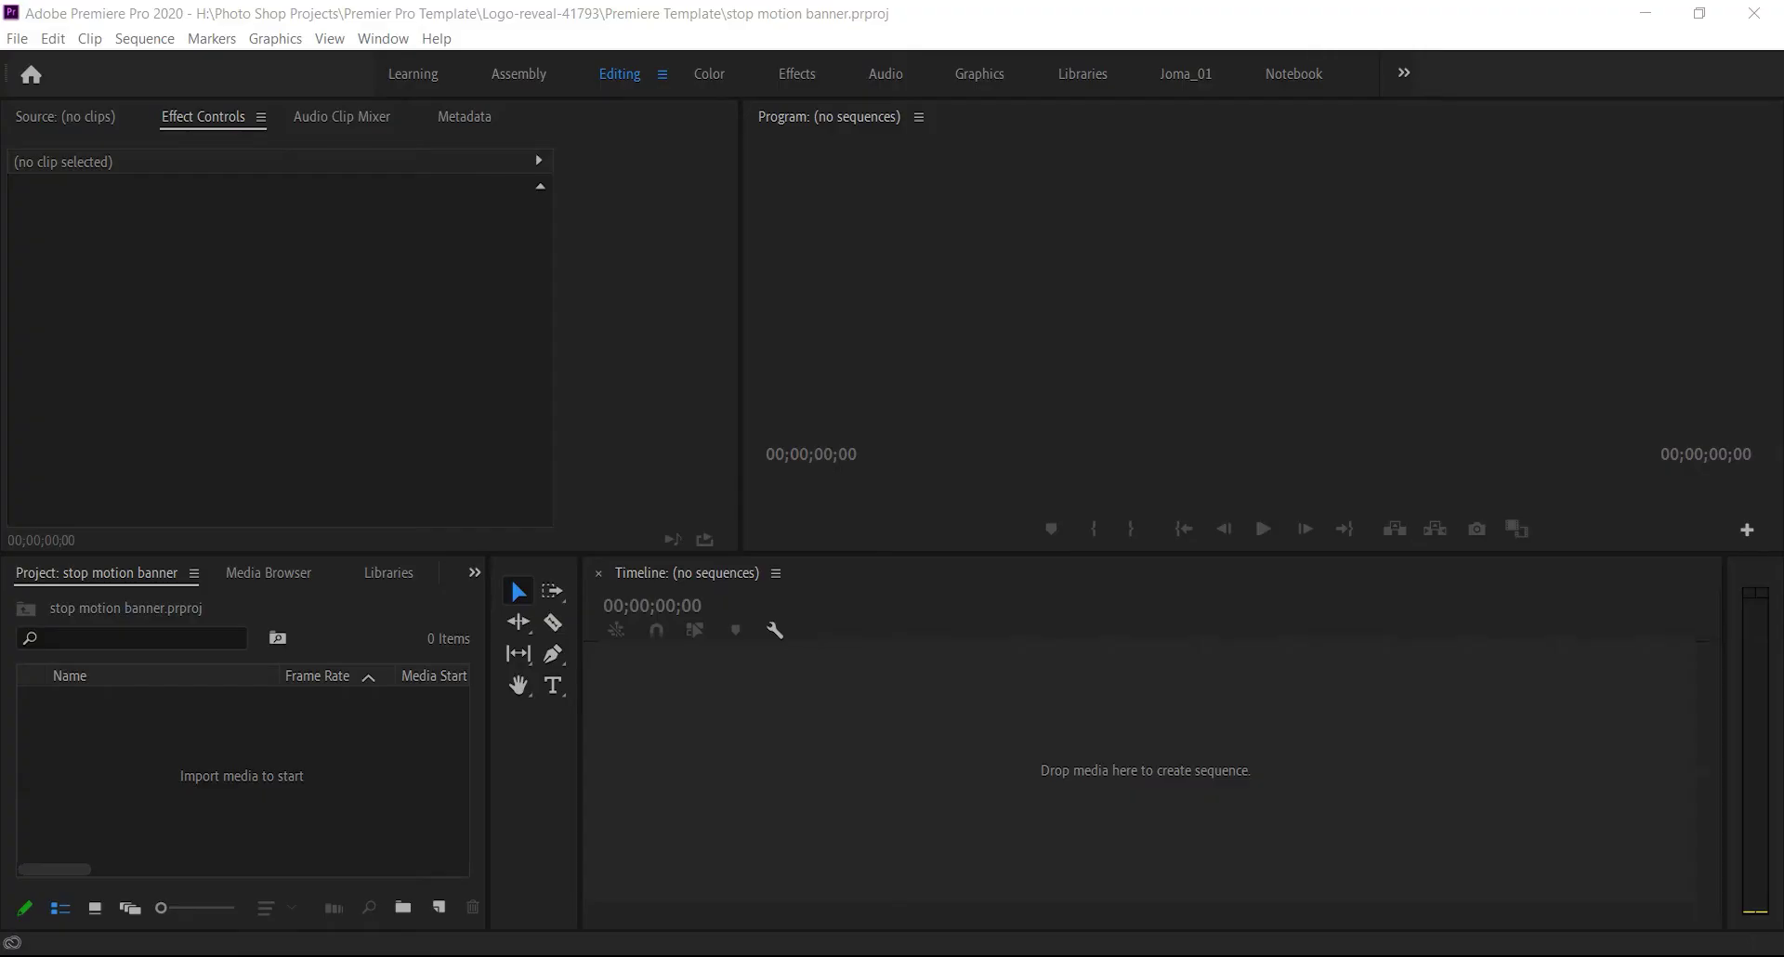
# Switch to Premiere Pro and start a new sequence using the Custom editing mode
pyautogui.rightClick(349, 770)
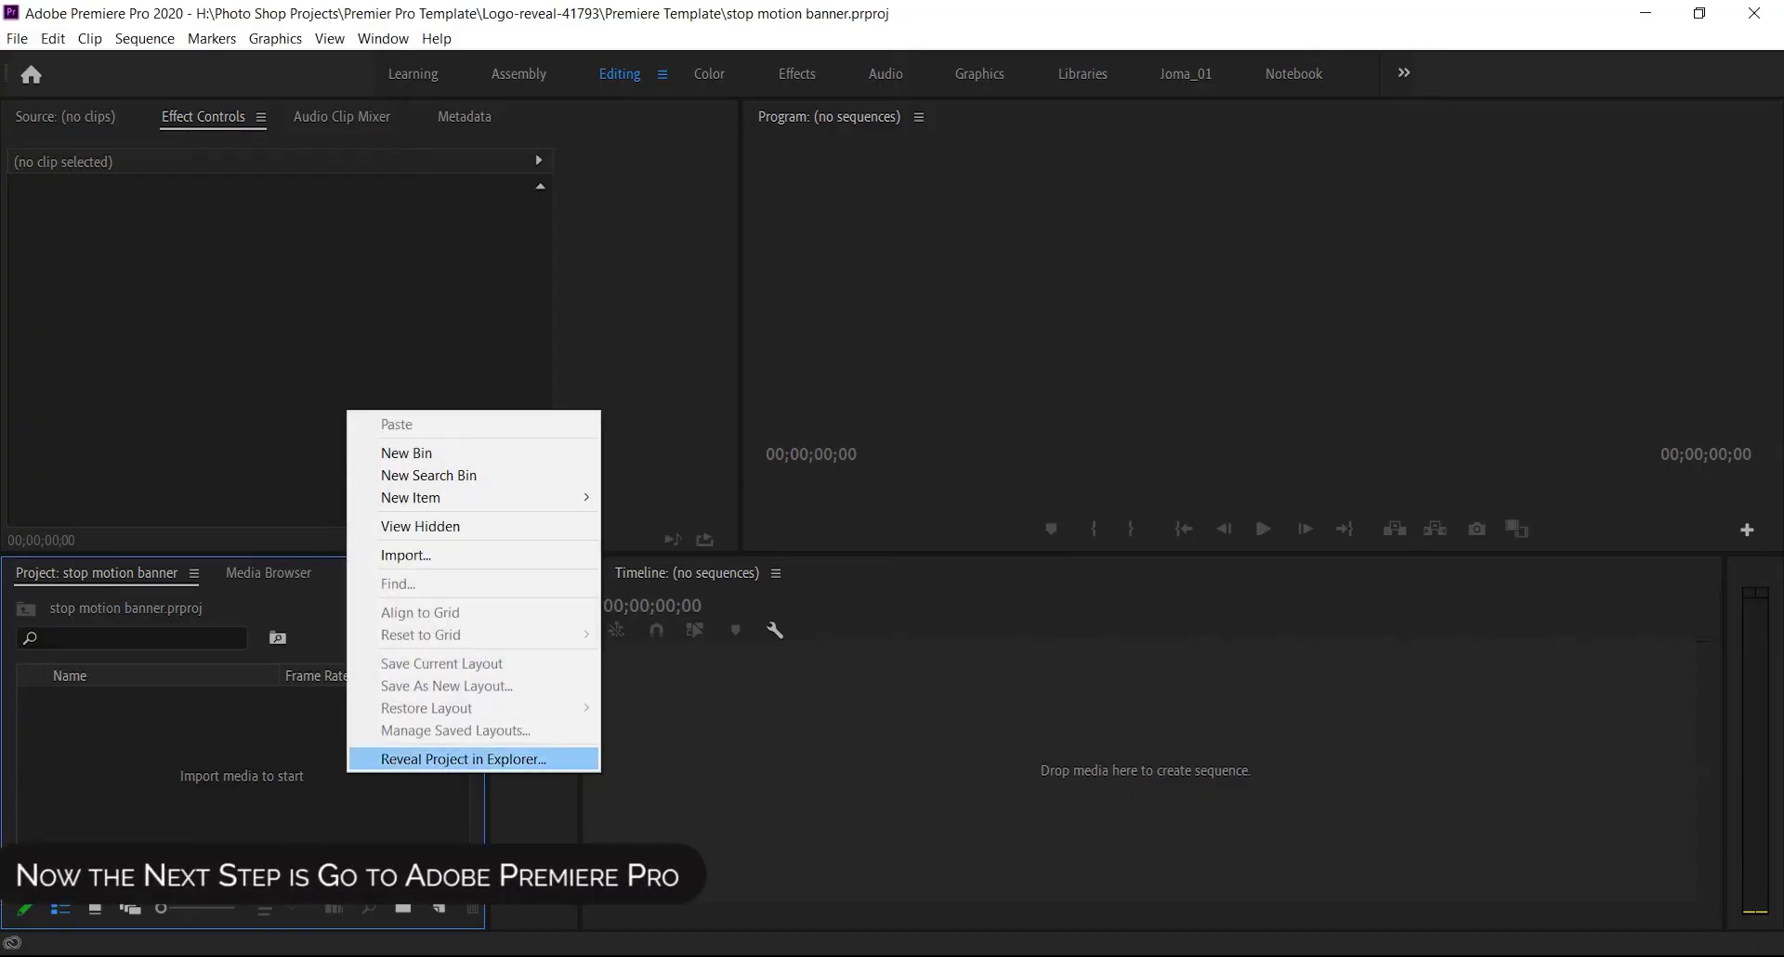
pyautogui.moveTo(465, 497)
pyautogui.click(651, 497)
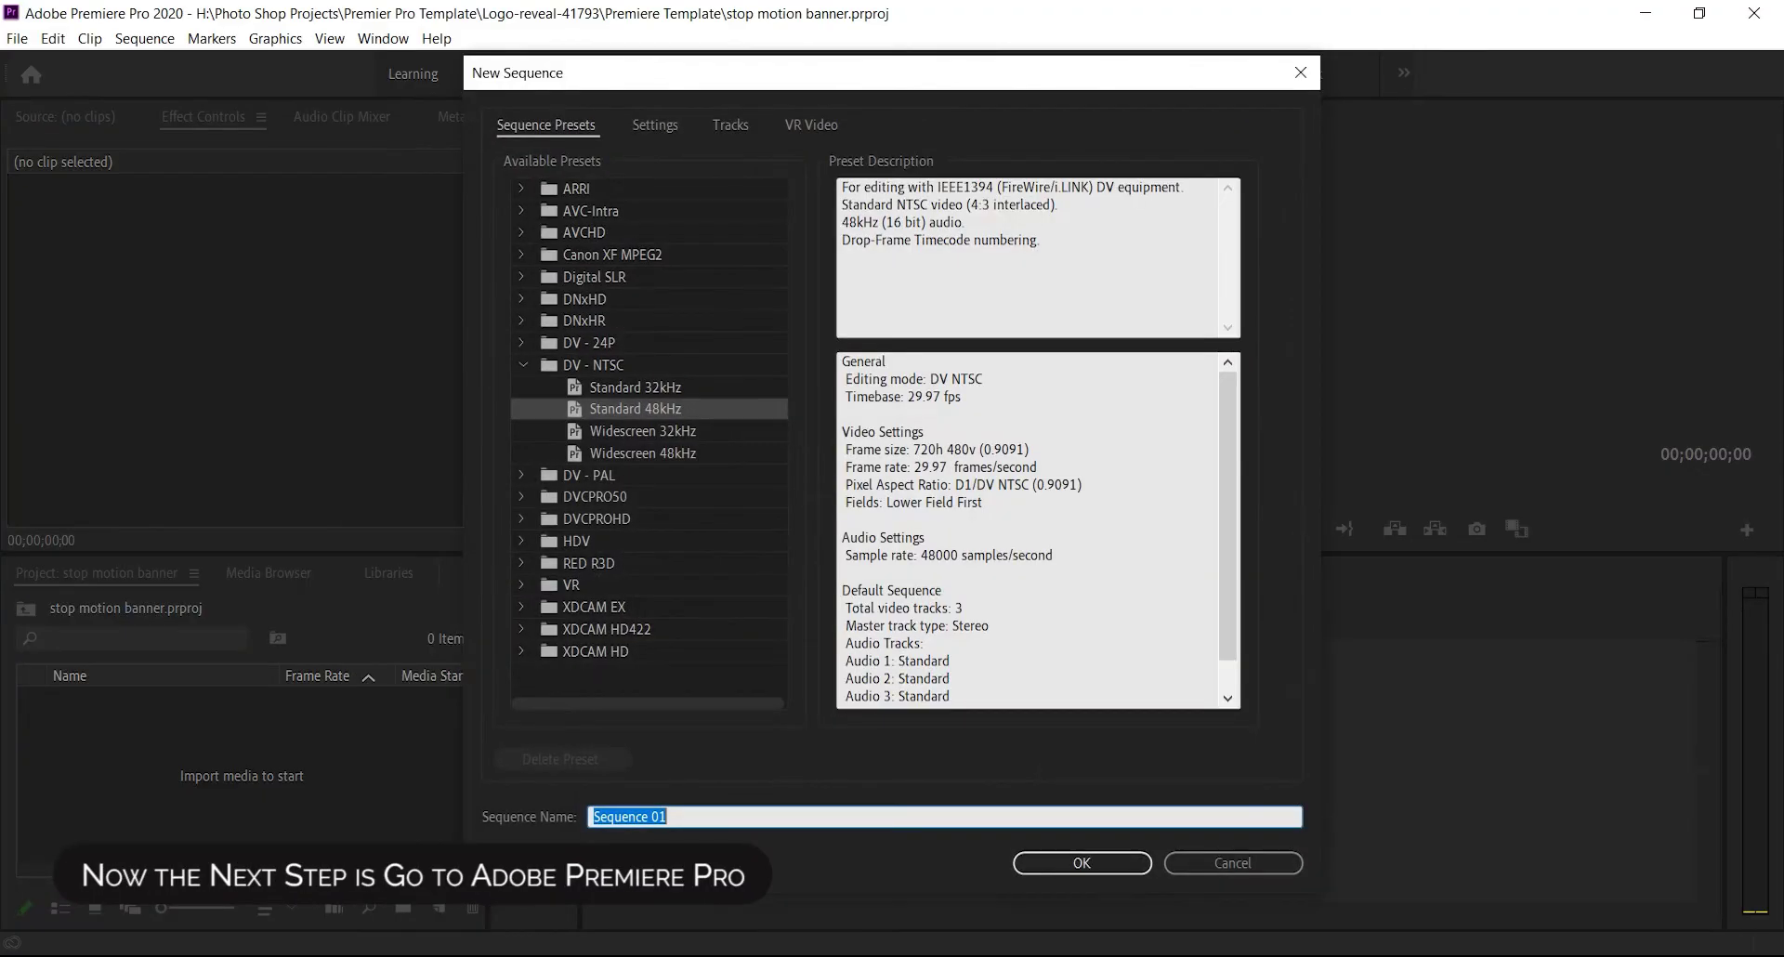
pyautogui.click(656, 126)
pyautogui.click(826, 163)
pyautogui.scroll(6, 823, 279)
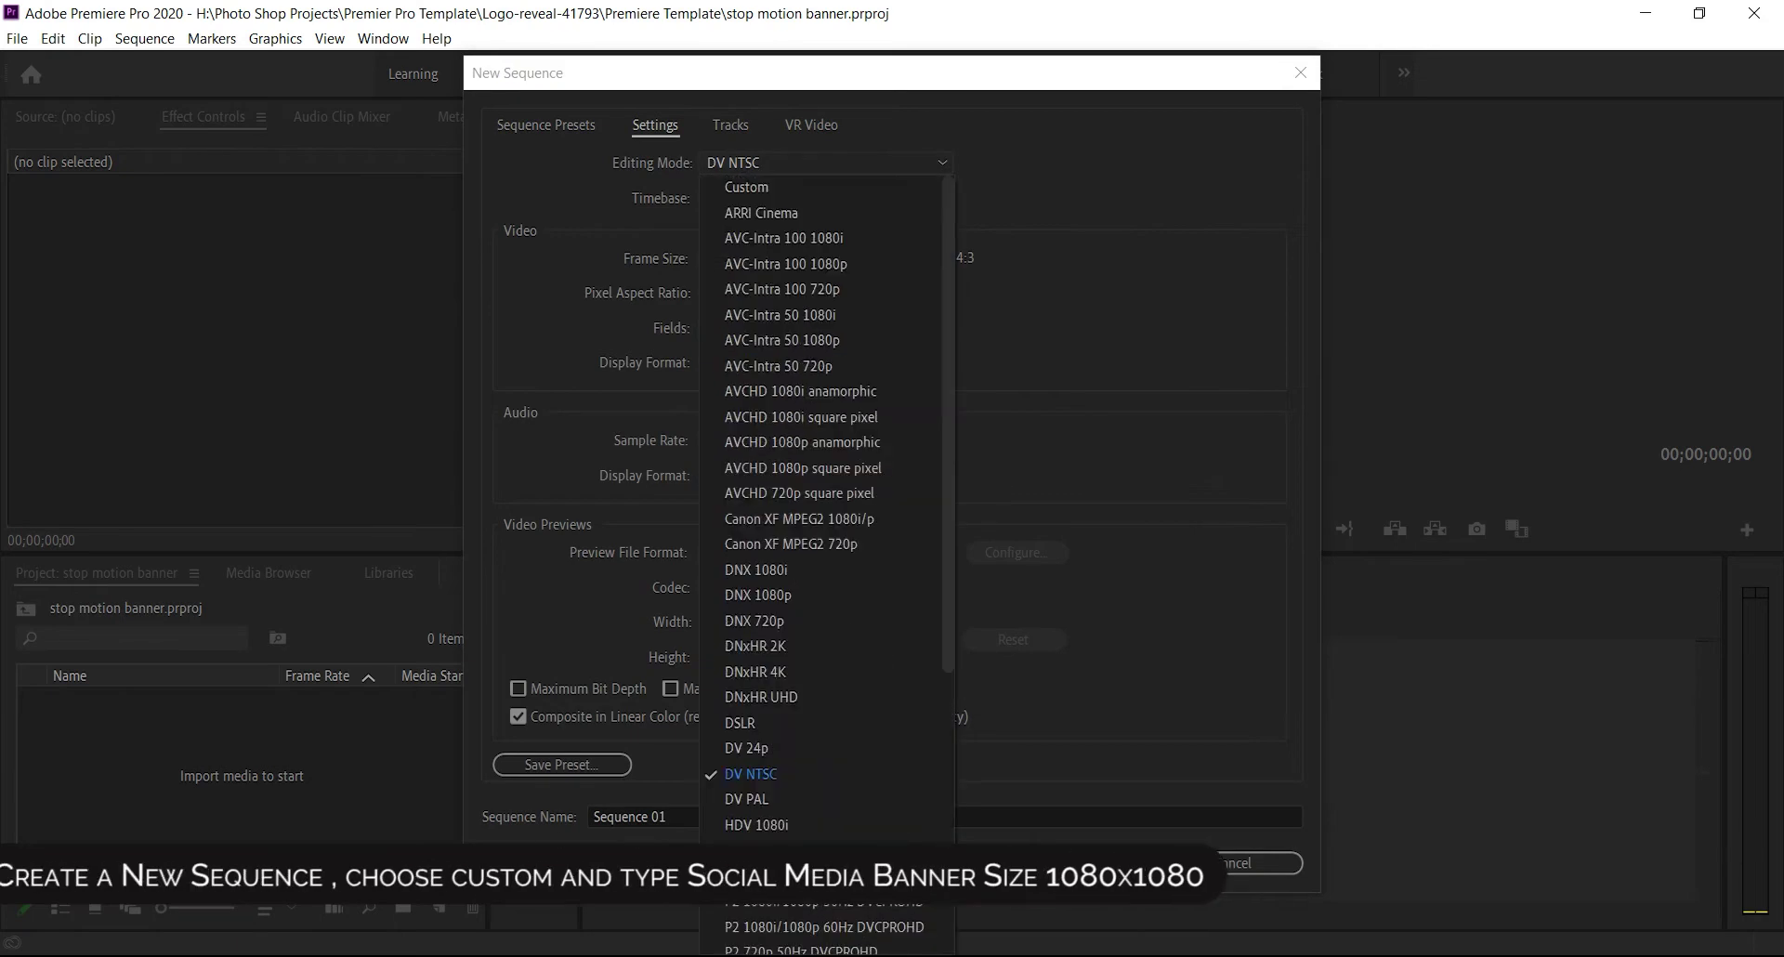
pyautogui.click(747, 187)
# Set the new sequence's frame size to 1080 horizontal by 1080 vertical and create the sequence
pyautogui.click(724, 258)
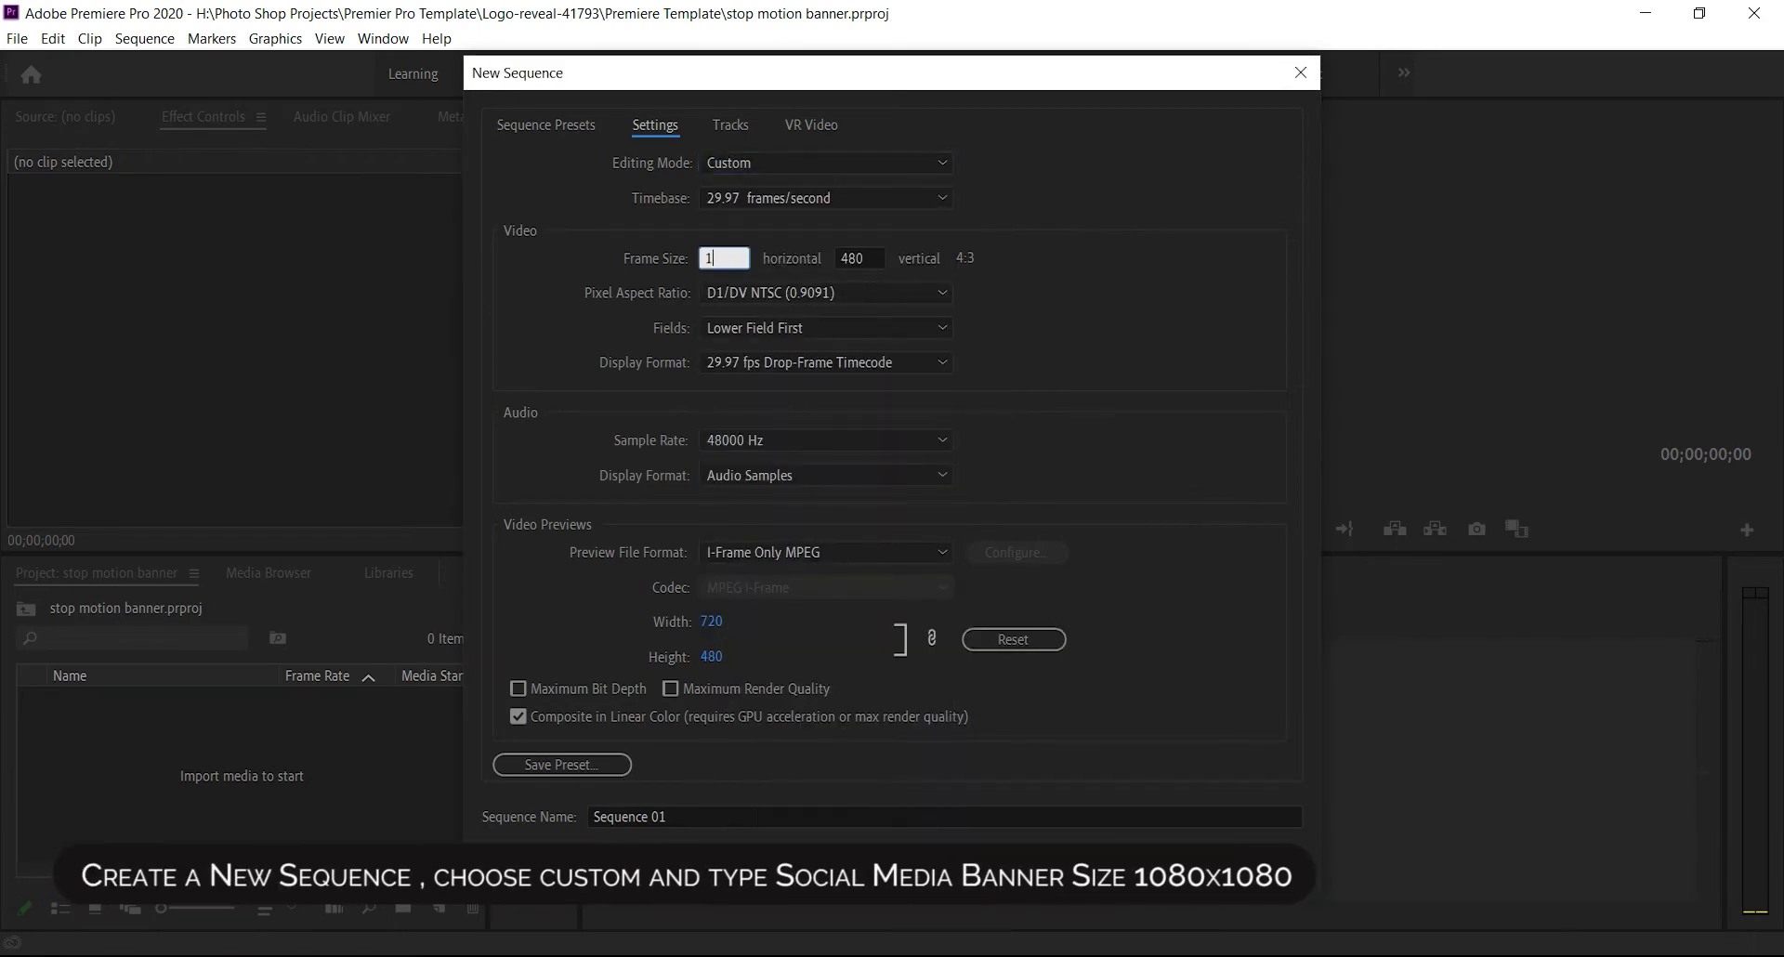
pyautogui.write('1080')
pyautogui.press('Tab')
pyautogui.write('1')
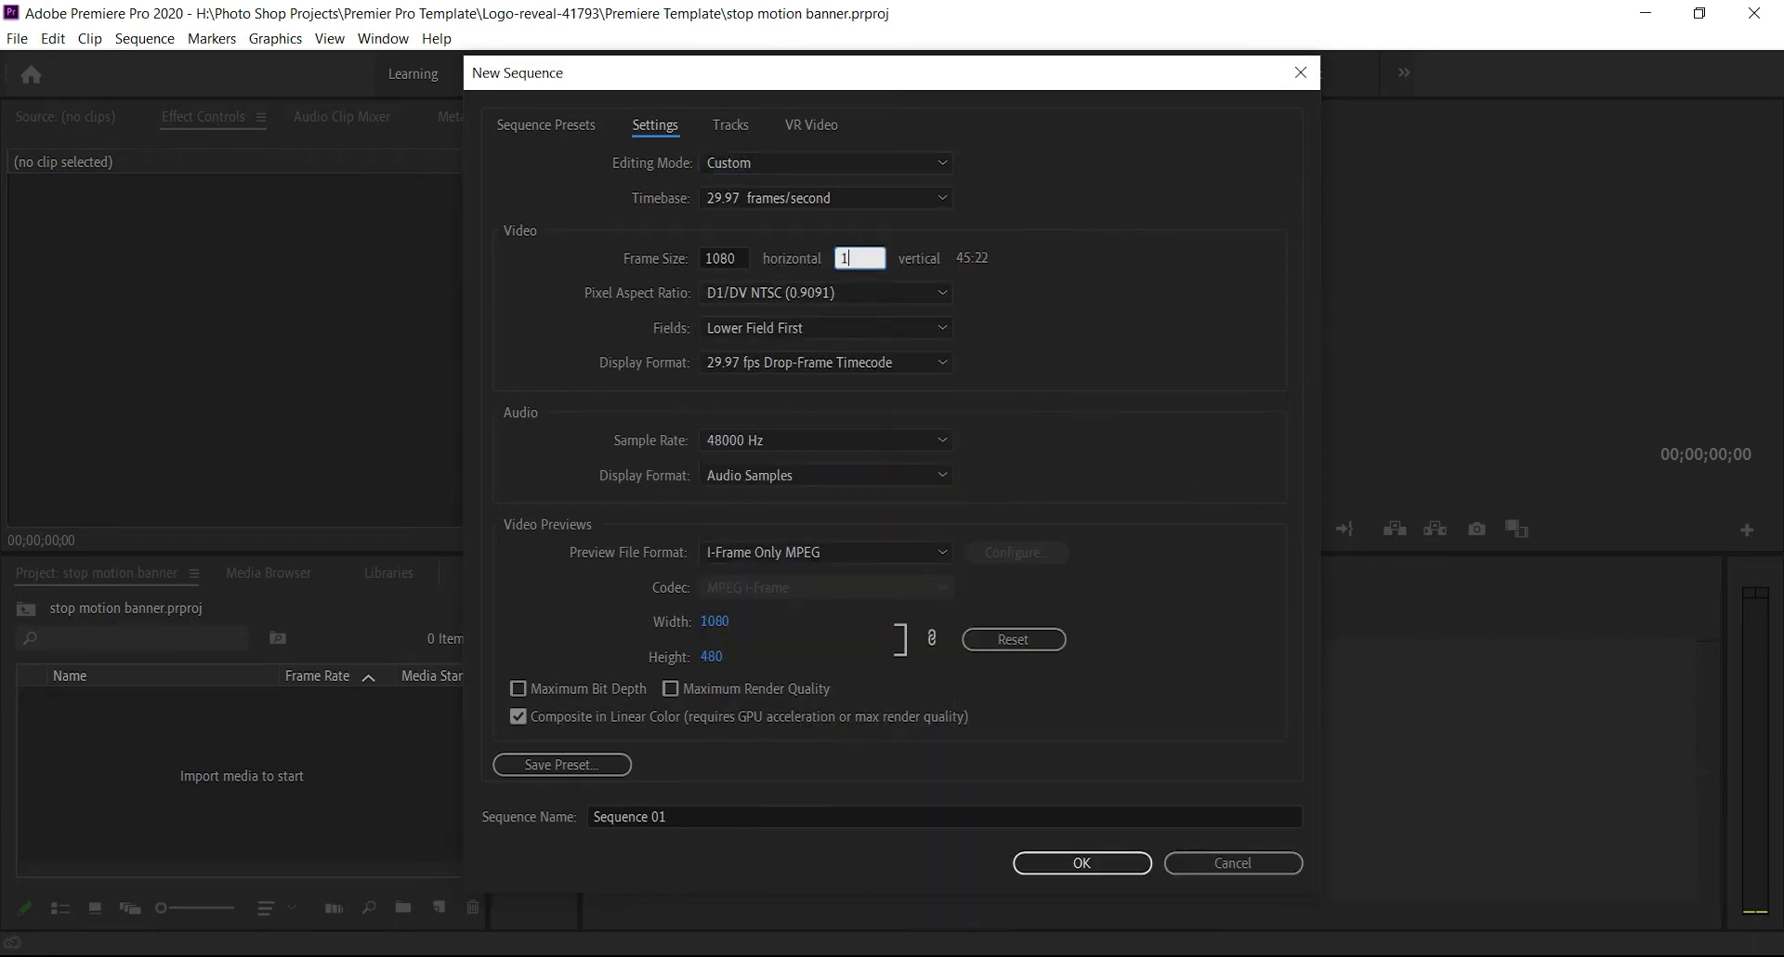
pyautogui.click(1082, 862)
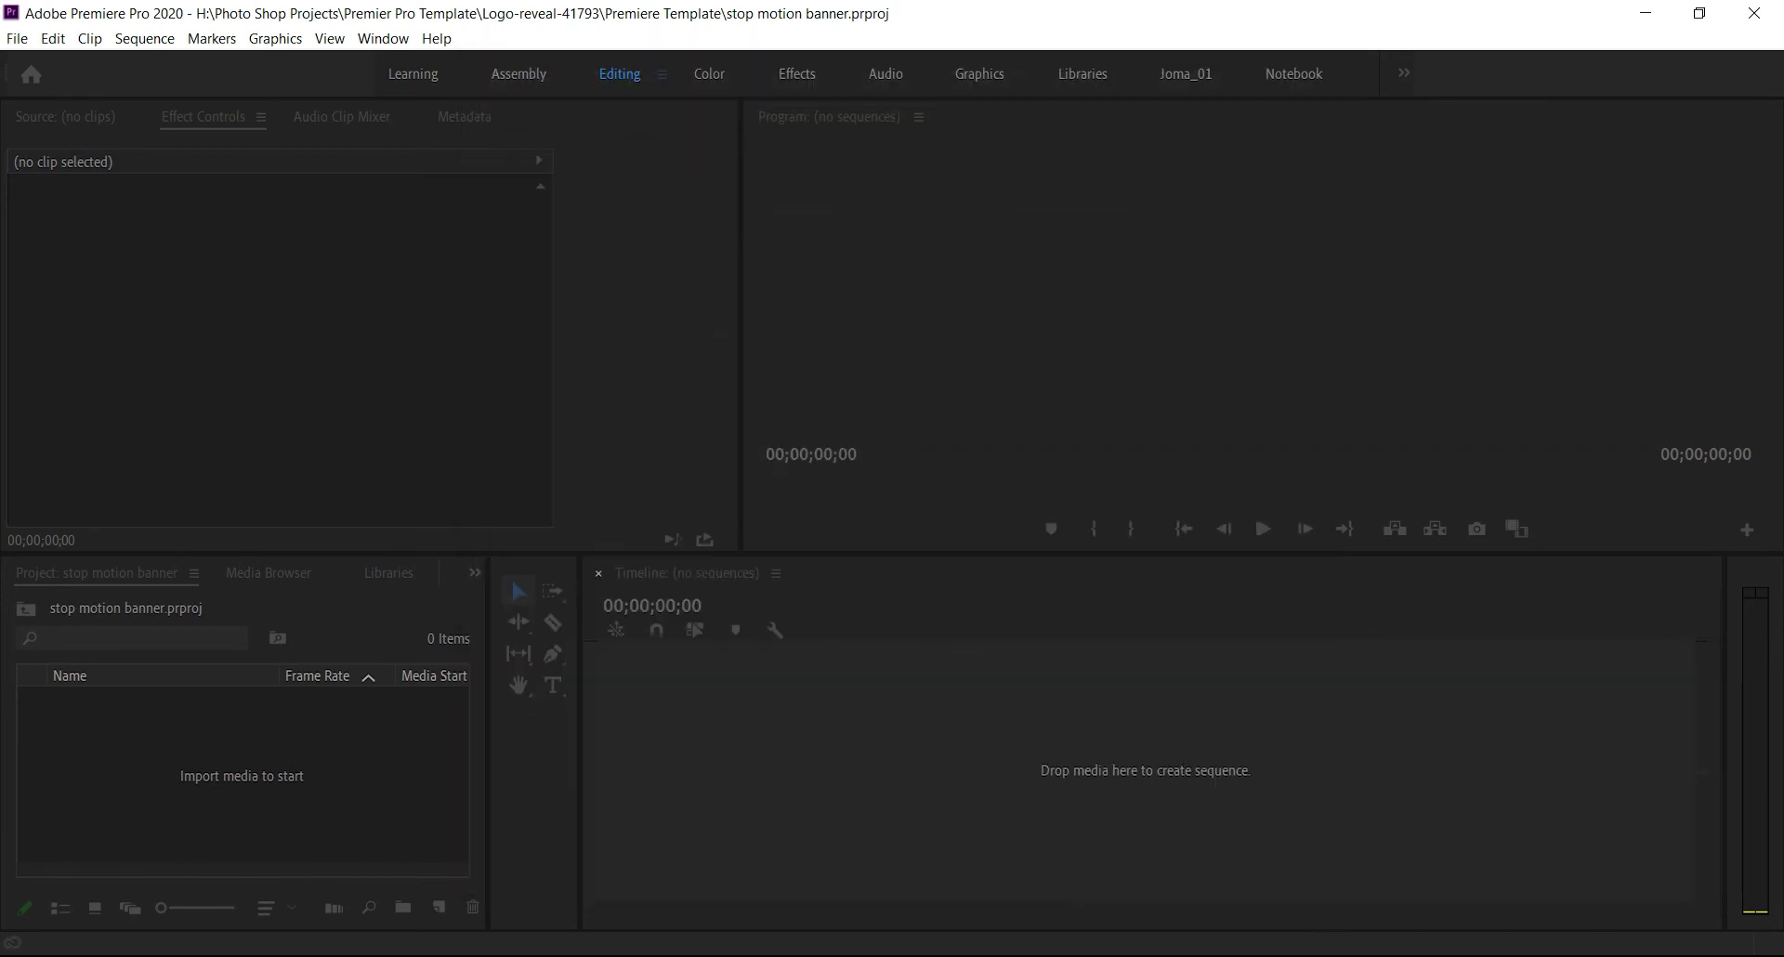
# Choose banner.psd from the Stop Motion Banner folder on the Desktop as the file to import
pyautogui.rightClick(311, 775)
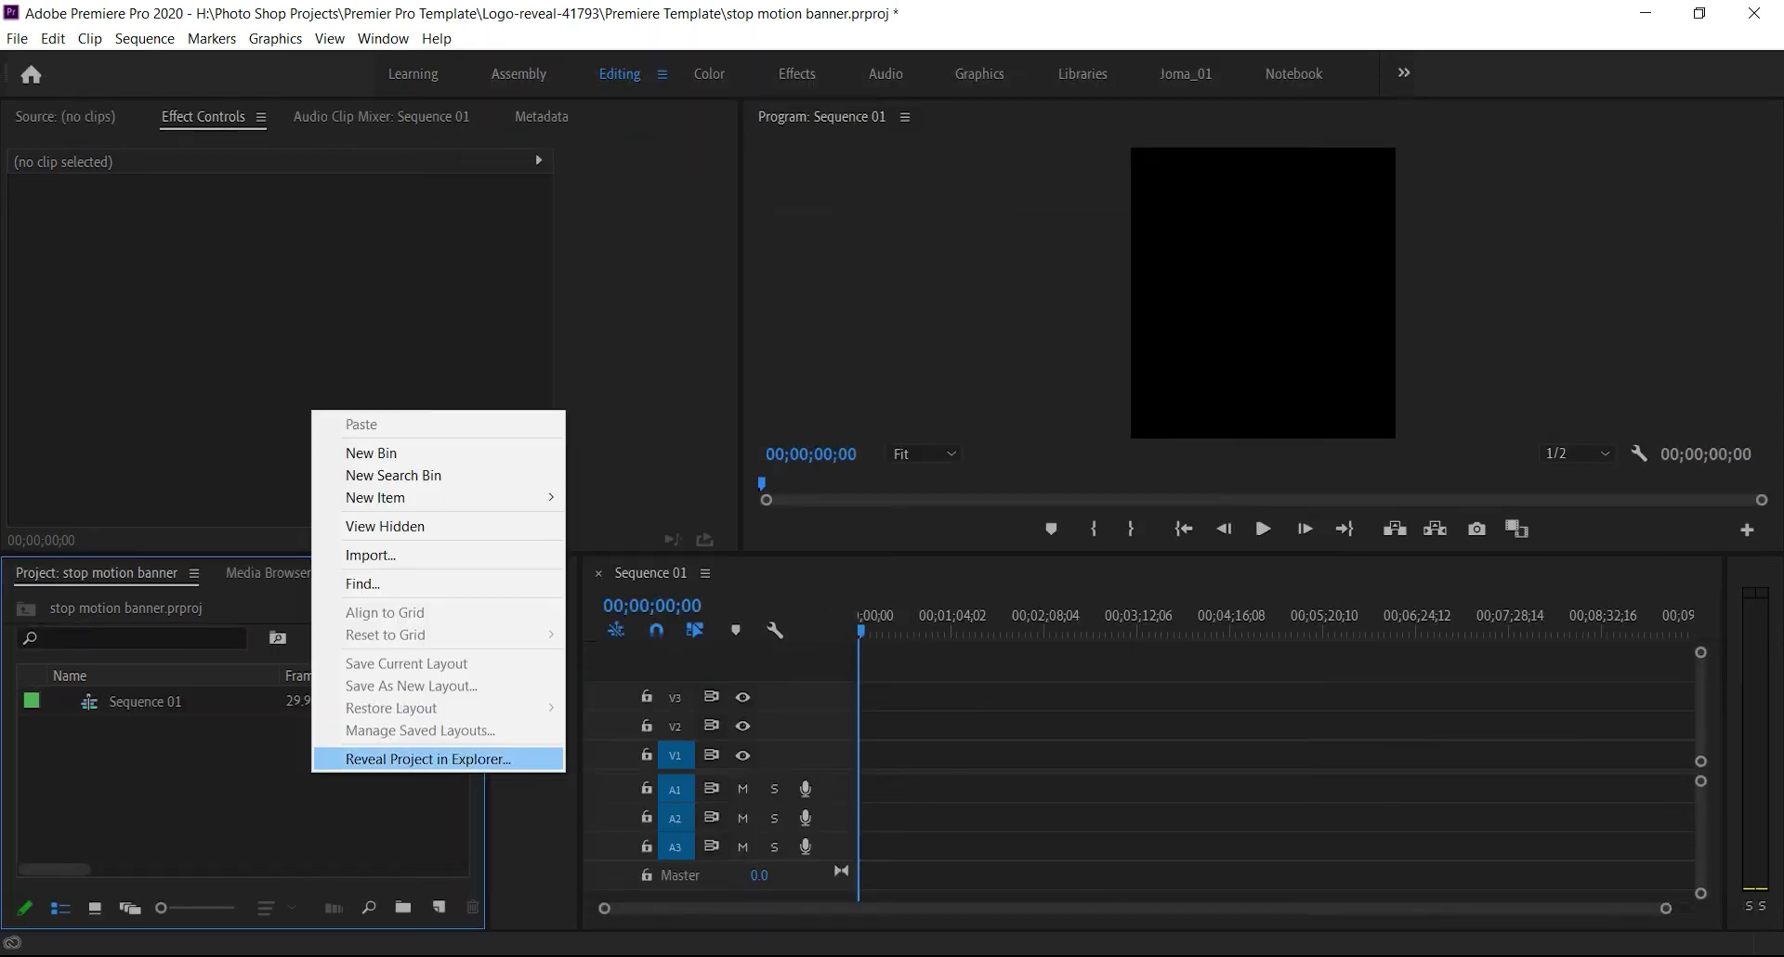
pyautogui.click(367, 554)
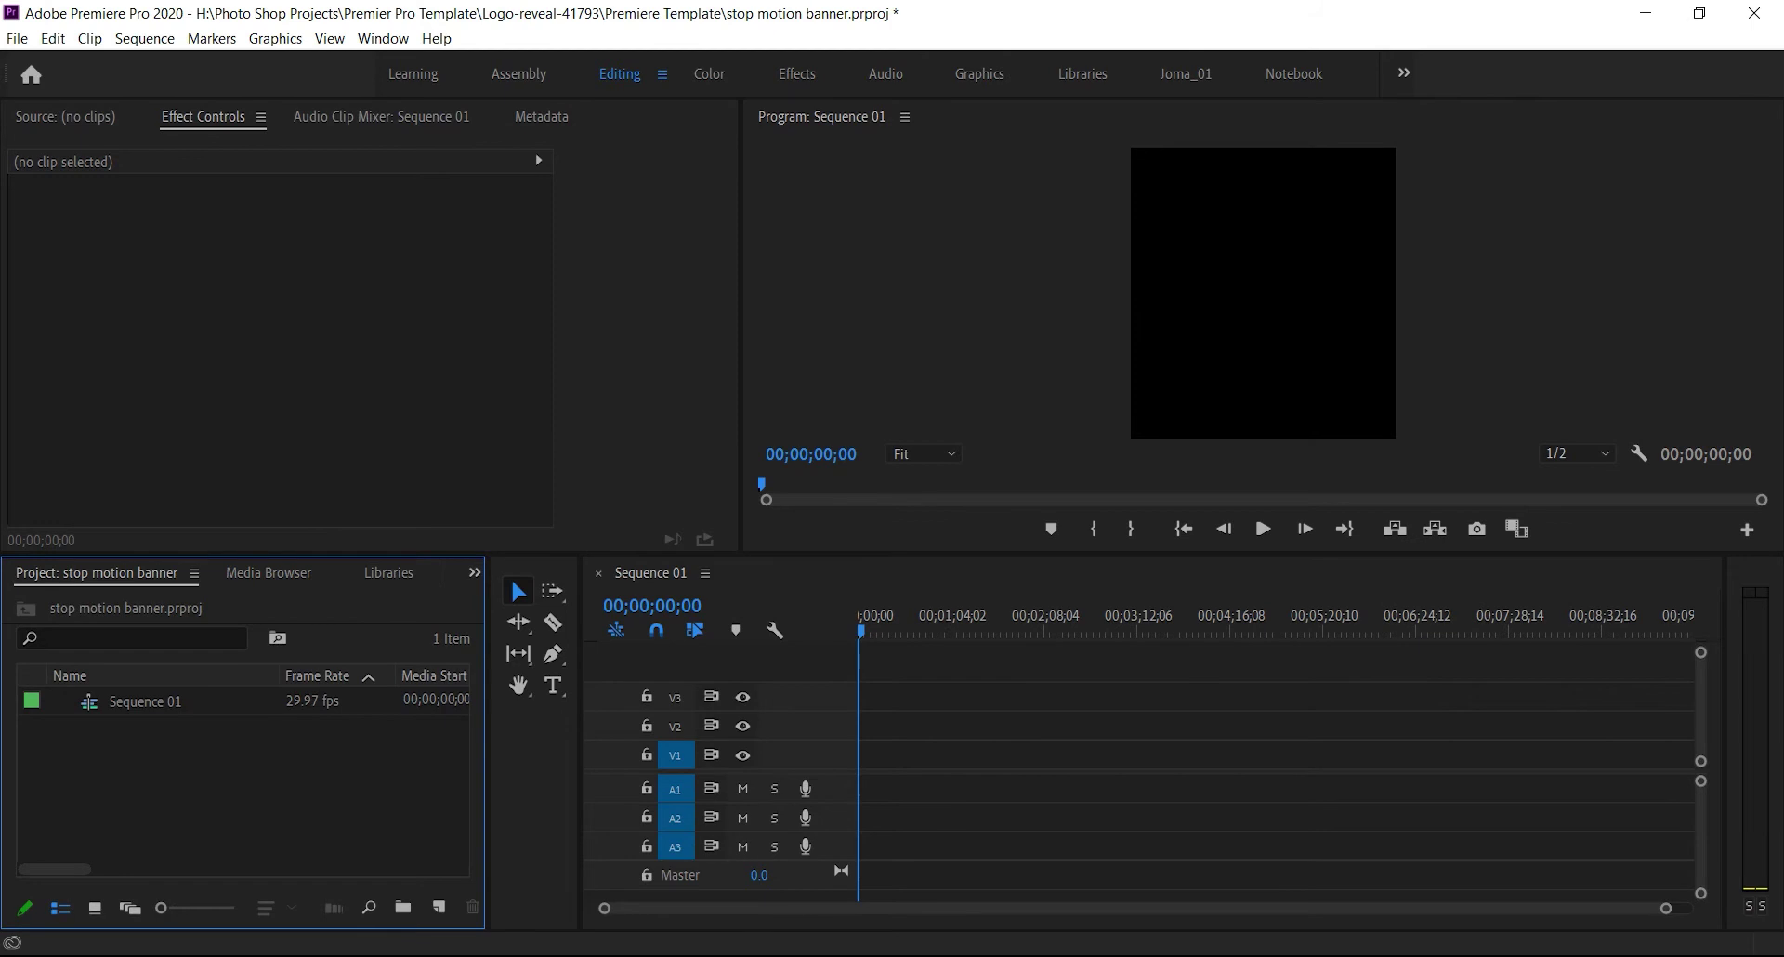
pyautogui.rightClick(298, 452)
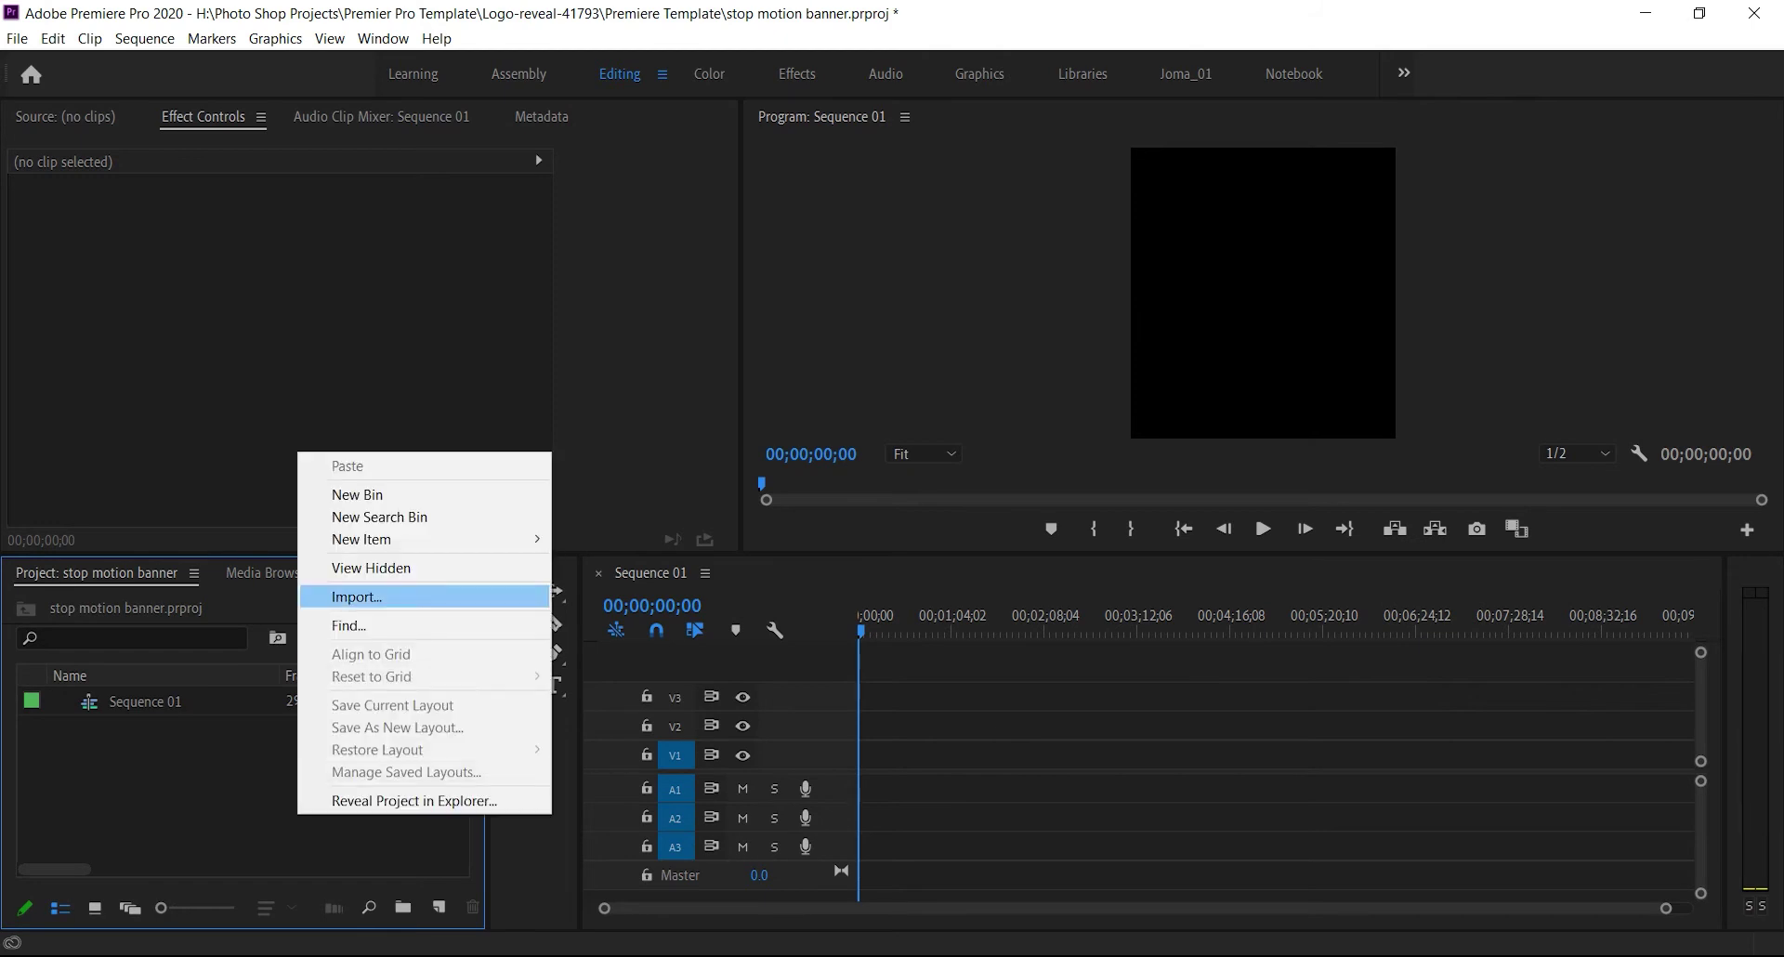
pyautogui.click(339, 595)
pyautogui.click(94, 204)
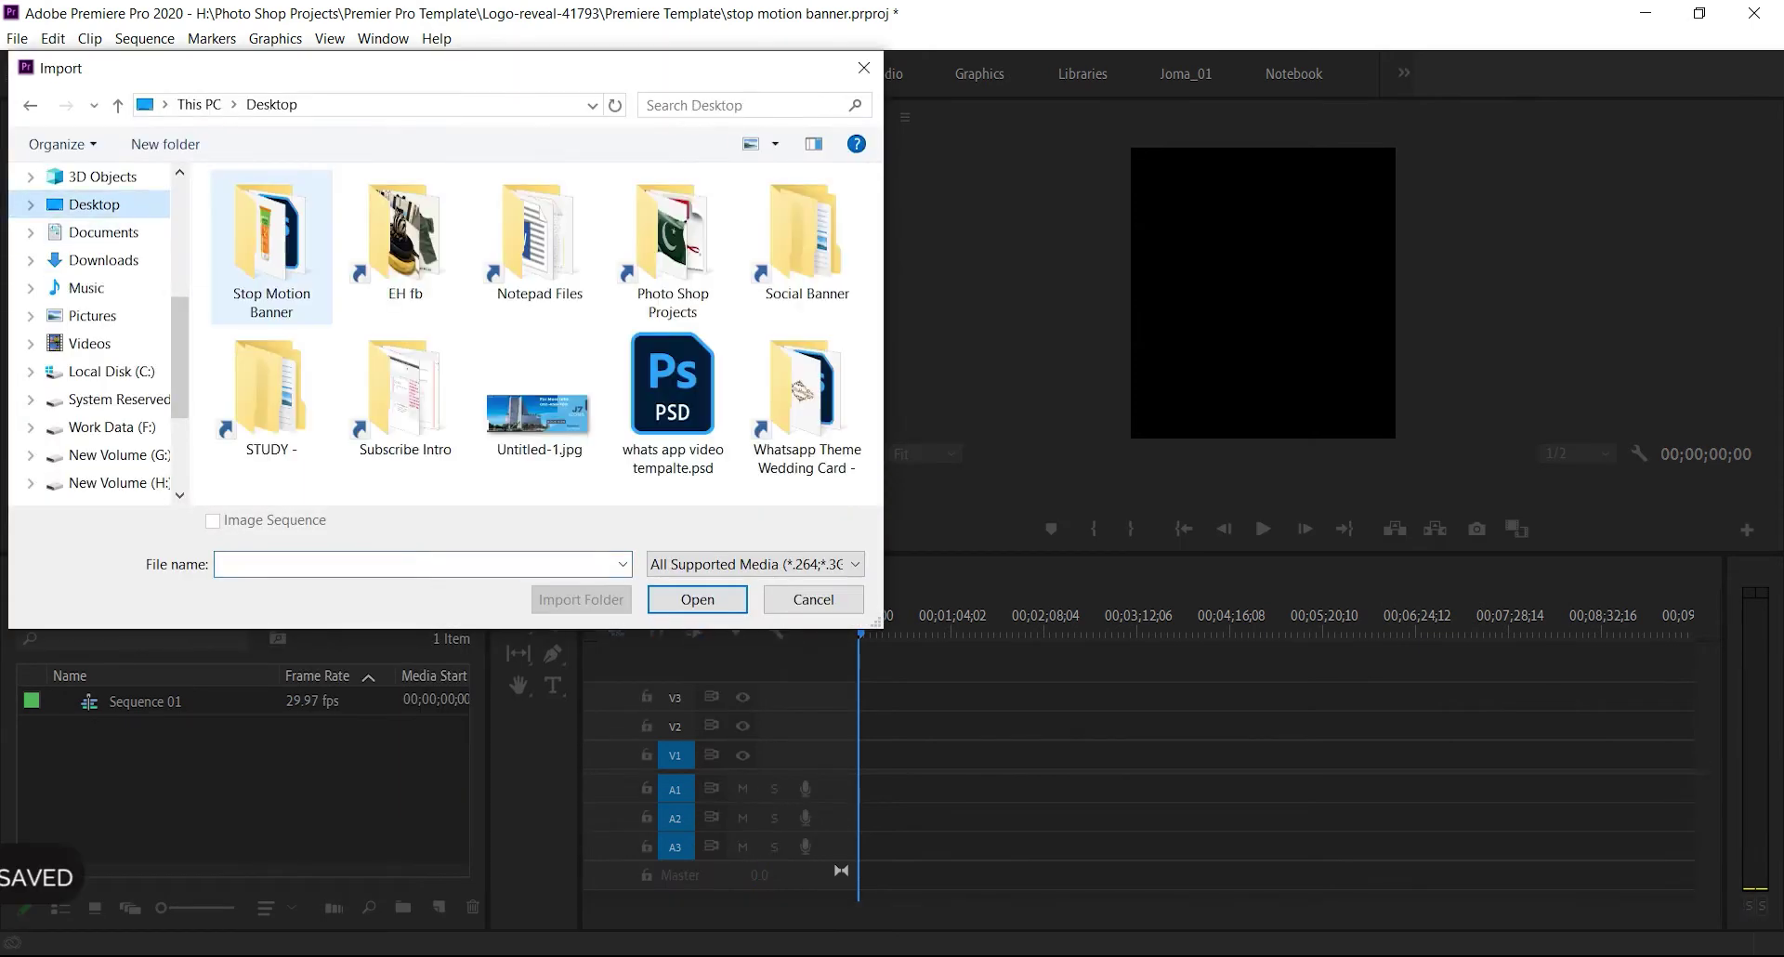
pyautogui.doubleClick(275, 262)
pyautogui.click(276, 263)
pyautogui.click(273, 238)
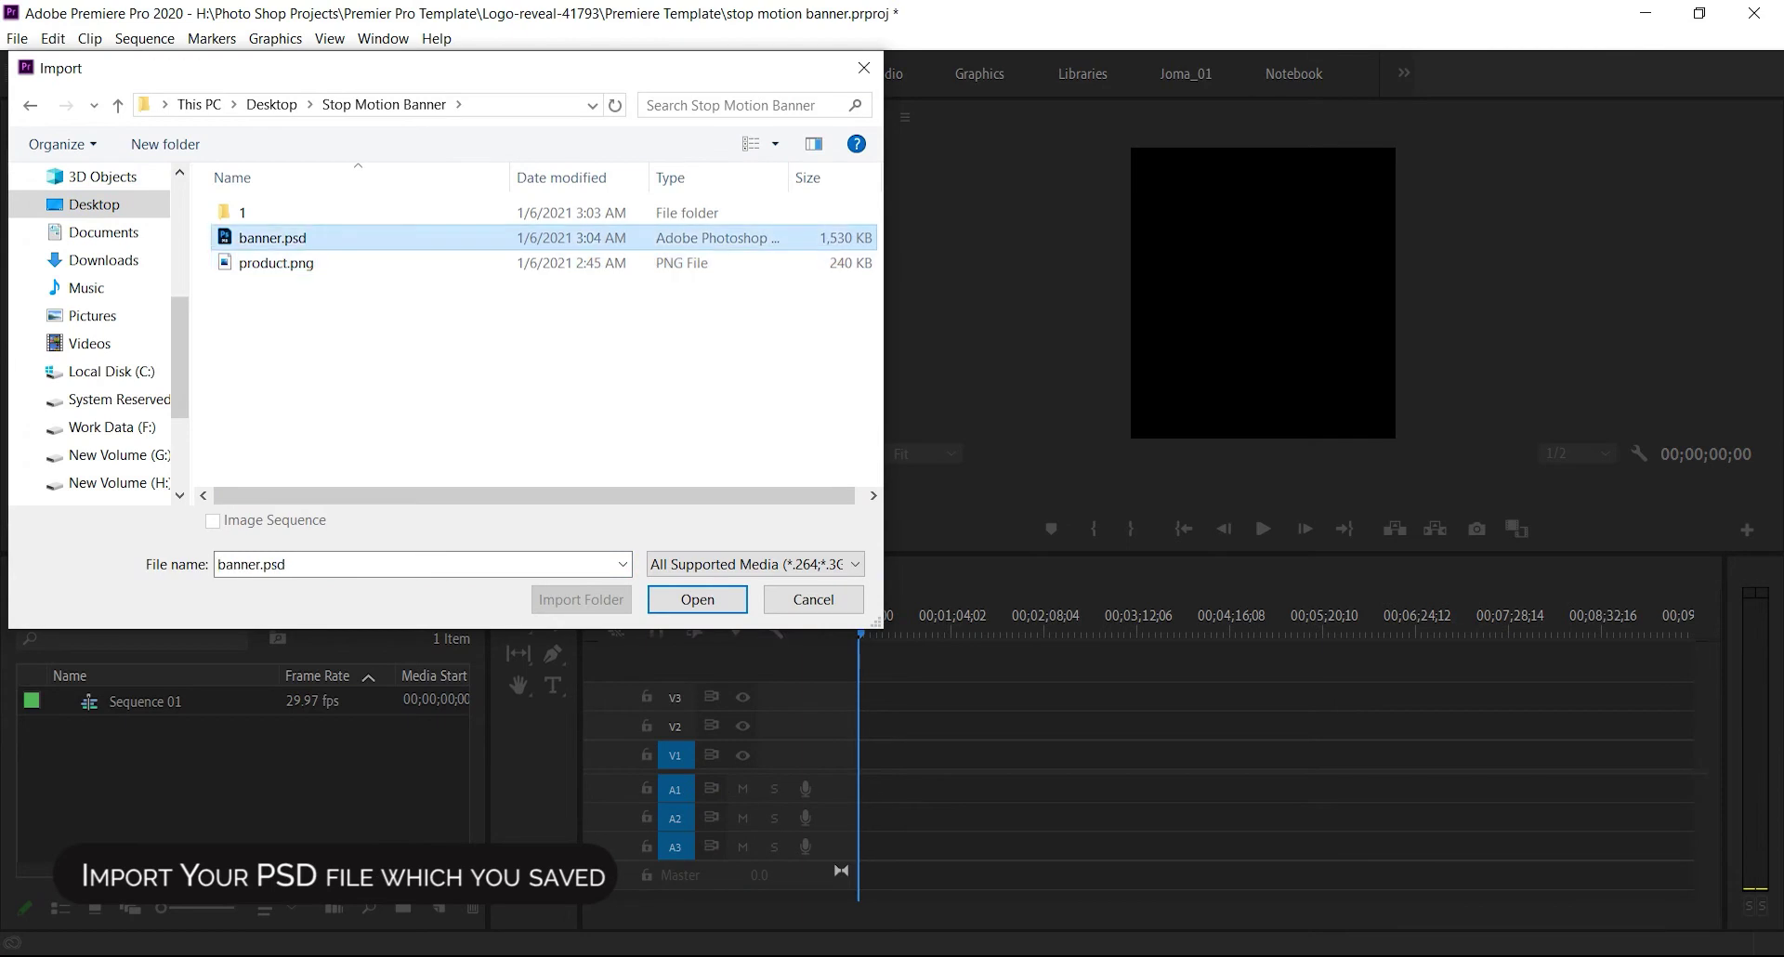
pyautogui.press('Return')
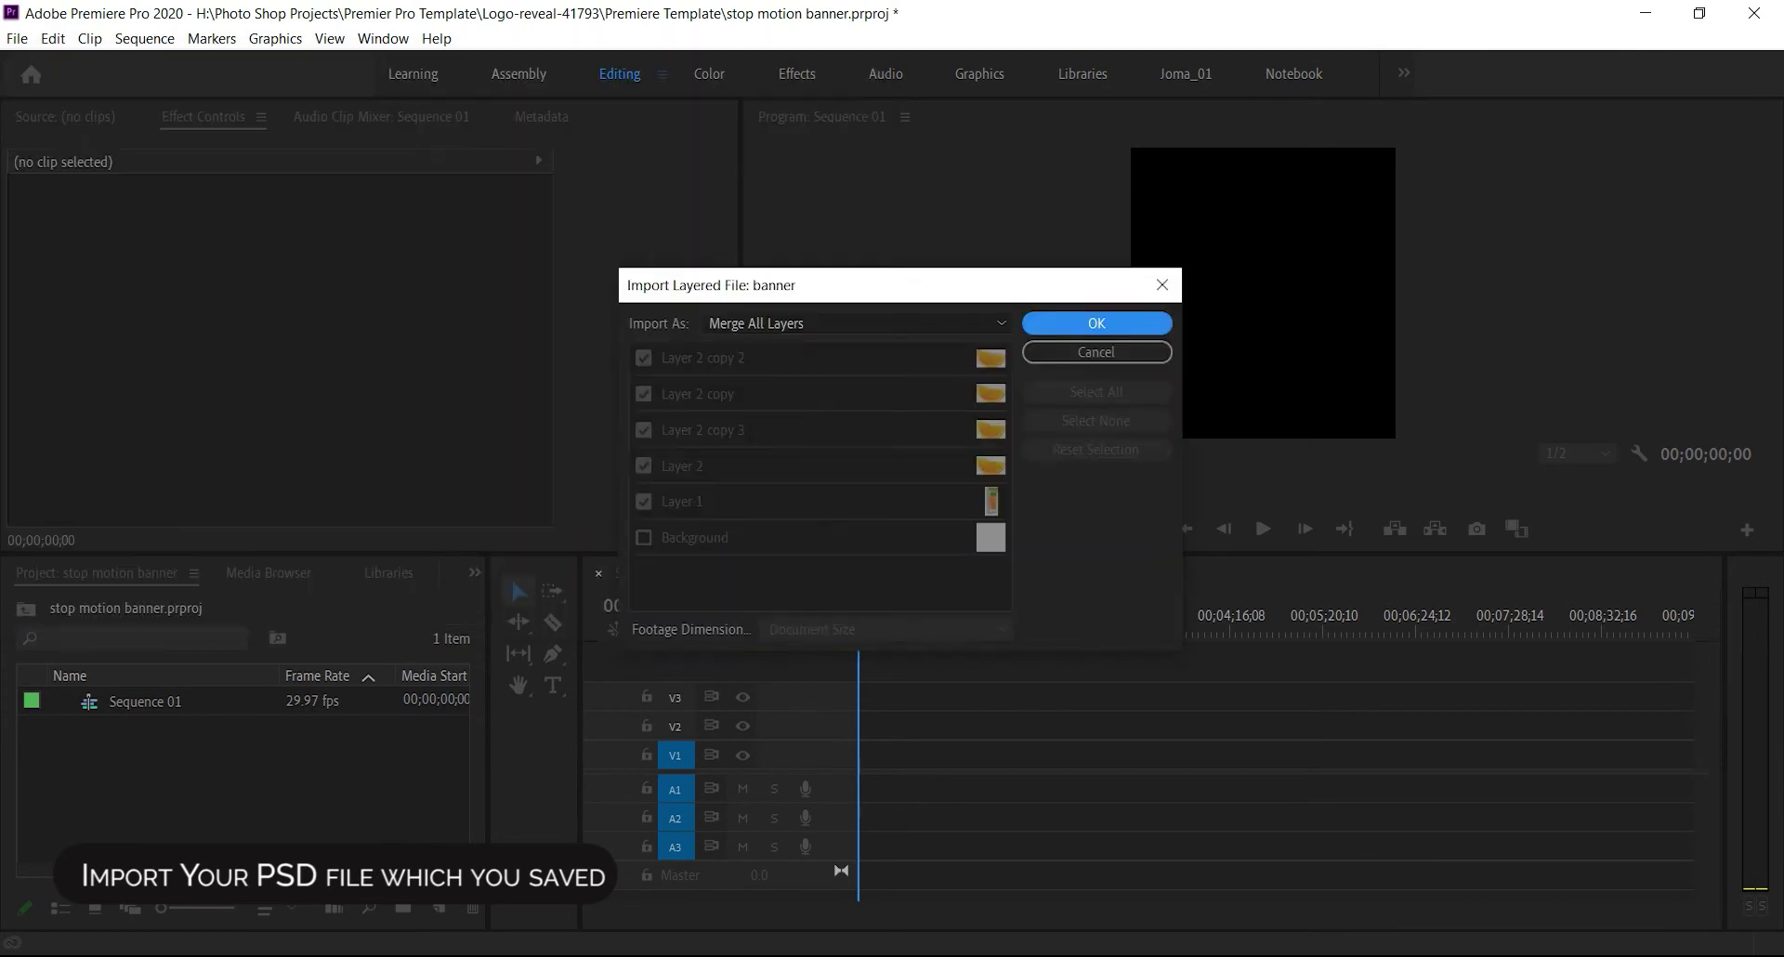
# Import the layered banner file as Individual Layers at document size, leaving out the Background layer
pyautogui.click(855, 324)
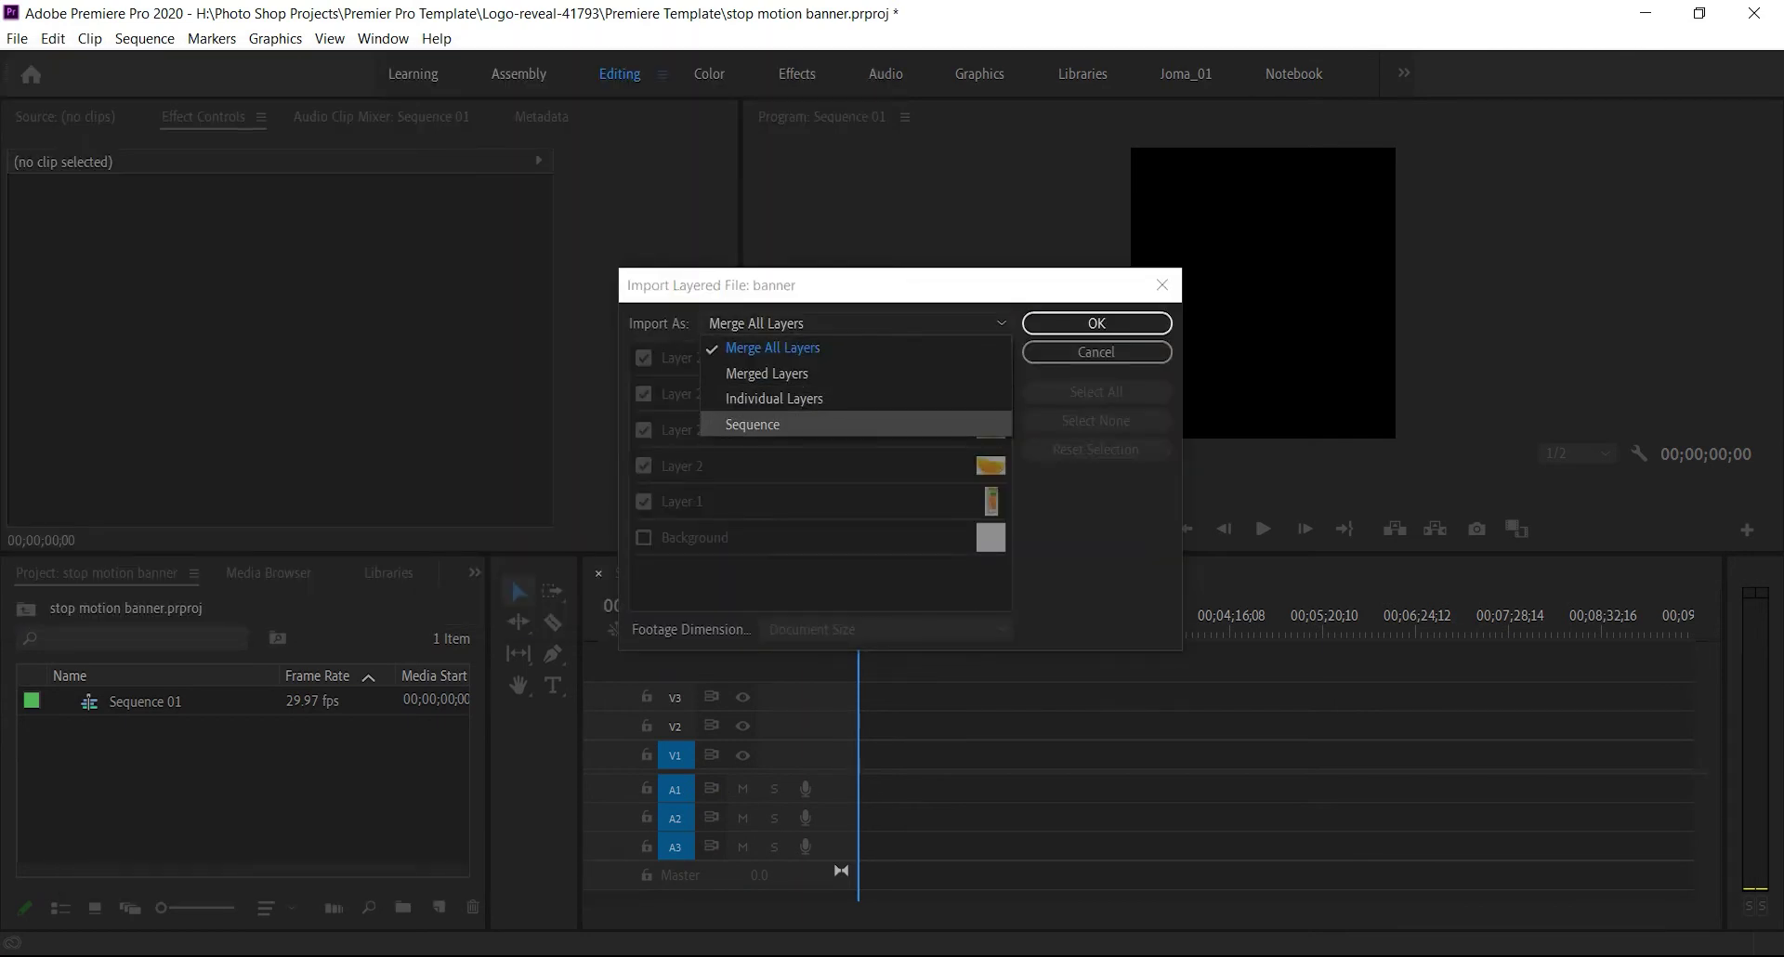
pyautogui.click(774, 398)
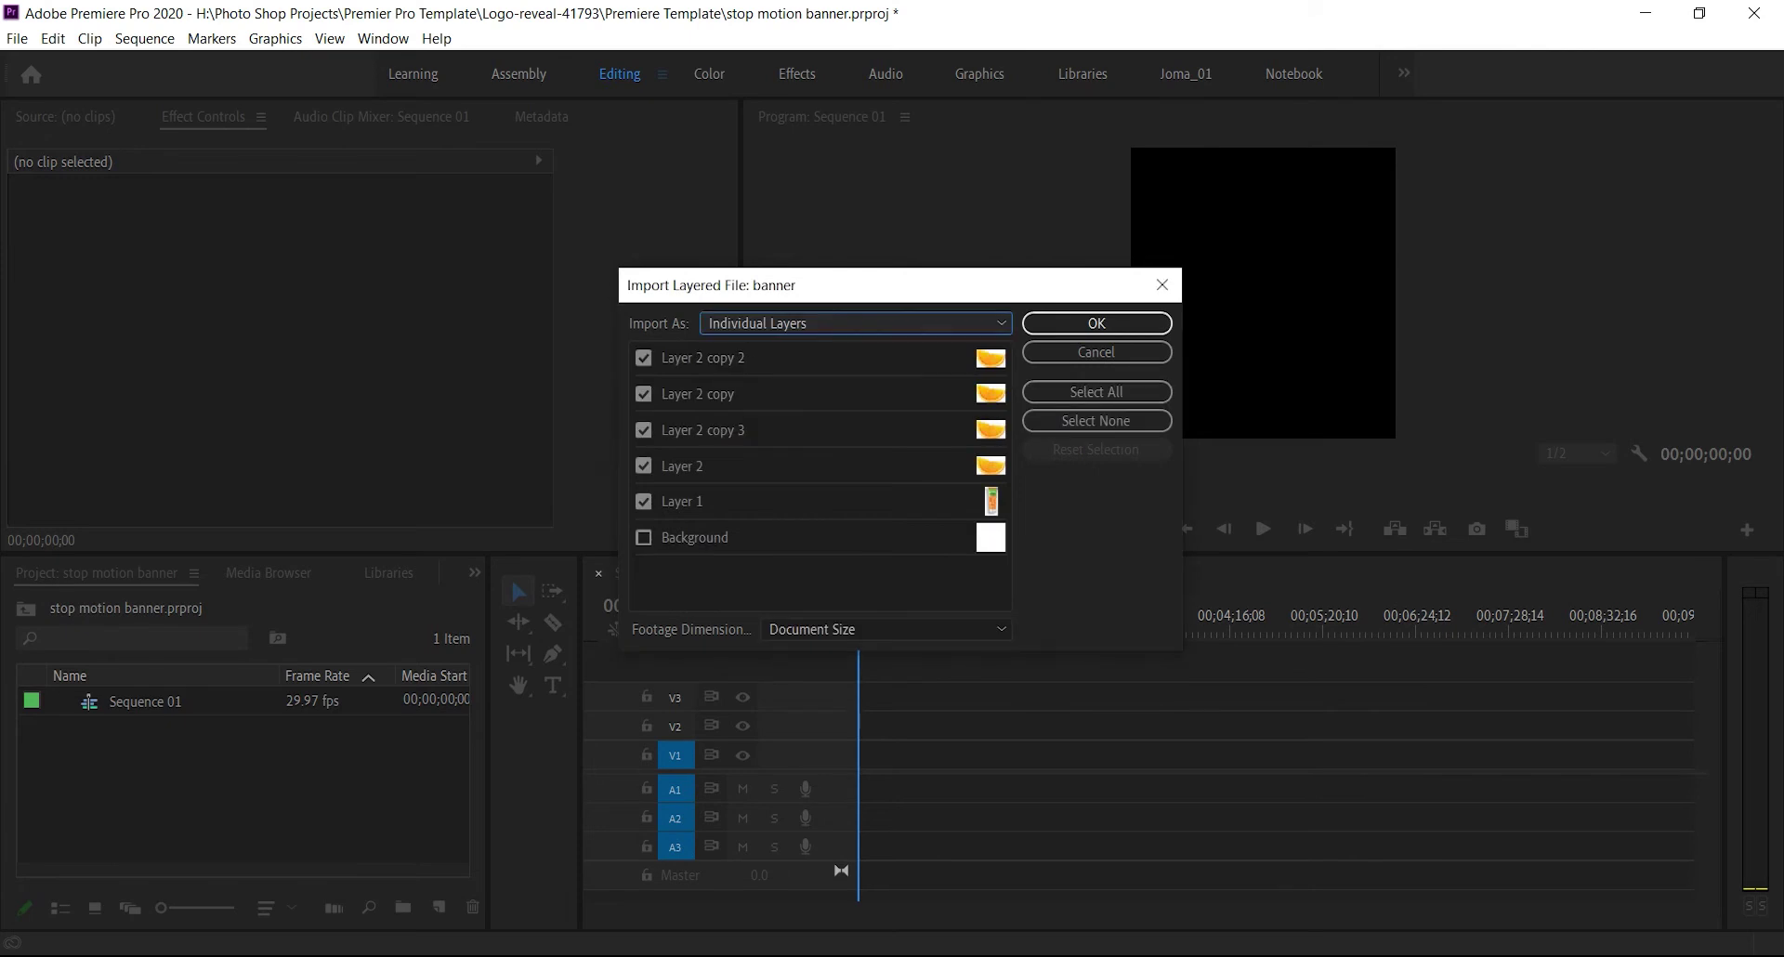
pyautogui.click(1096, 322)
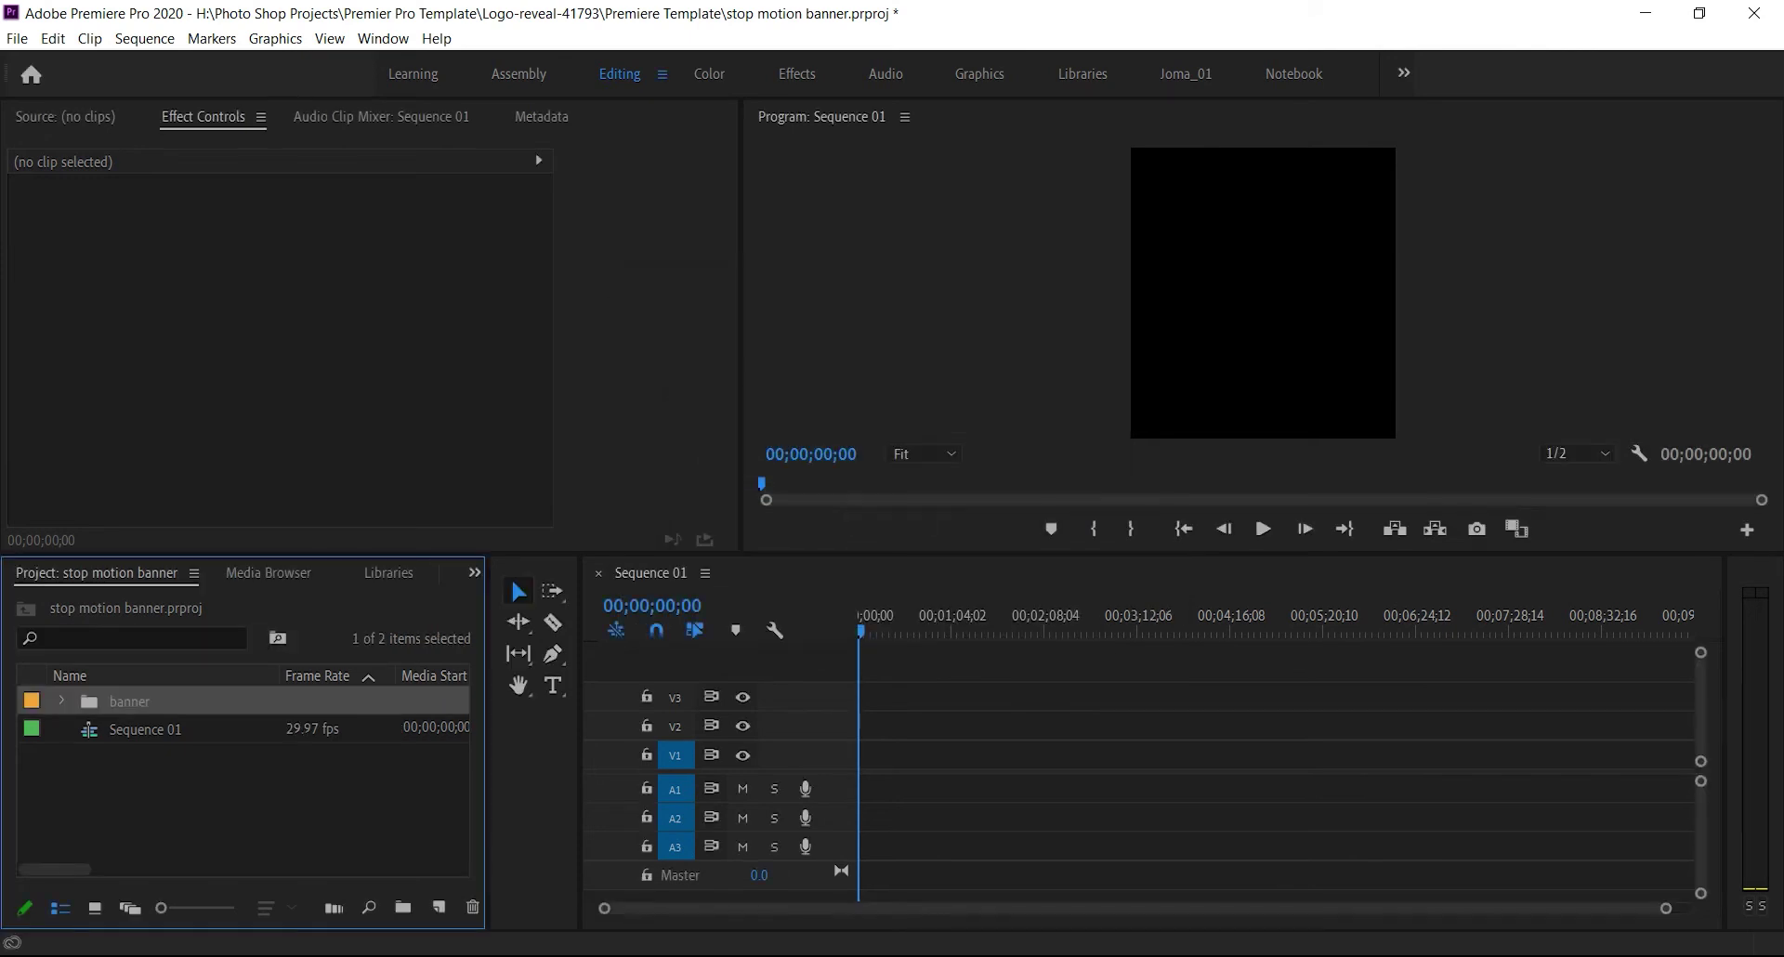
# Expand the banner bin and place Layer 1/banner.psd on track V1 at the start of Sequence 01
pyautogui.click(186, 807)
pyautogui.click(62, 702)
pyautogui.scroll(-1, 186, 780)
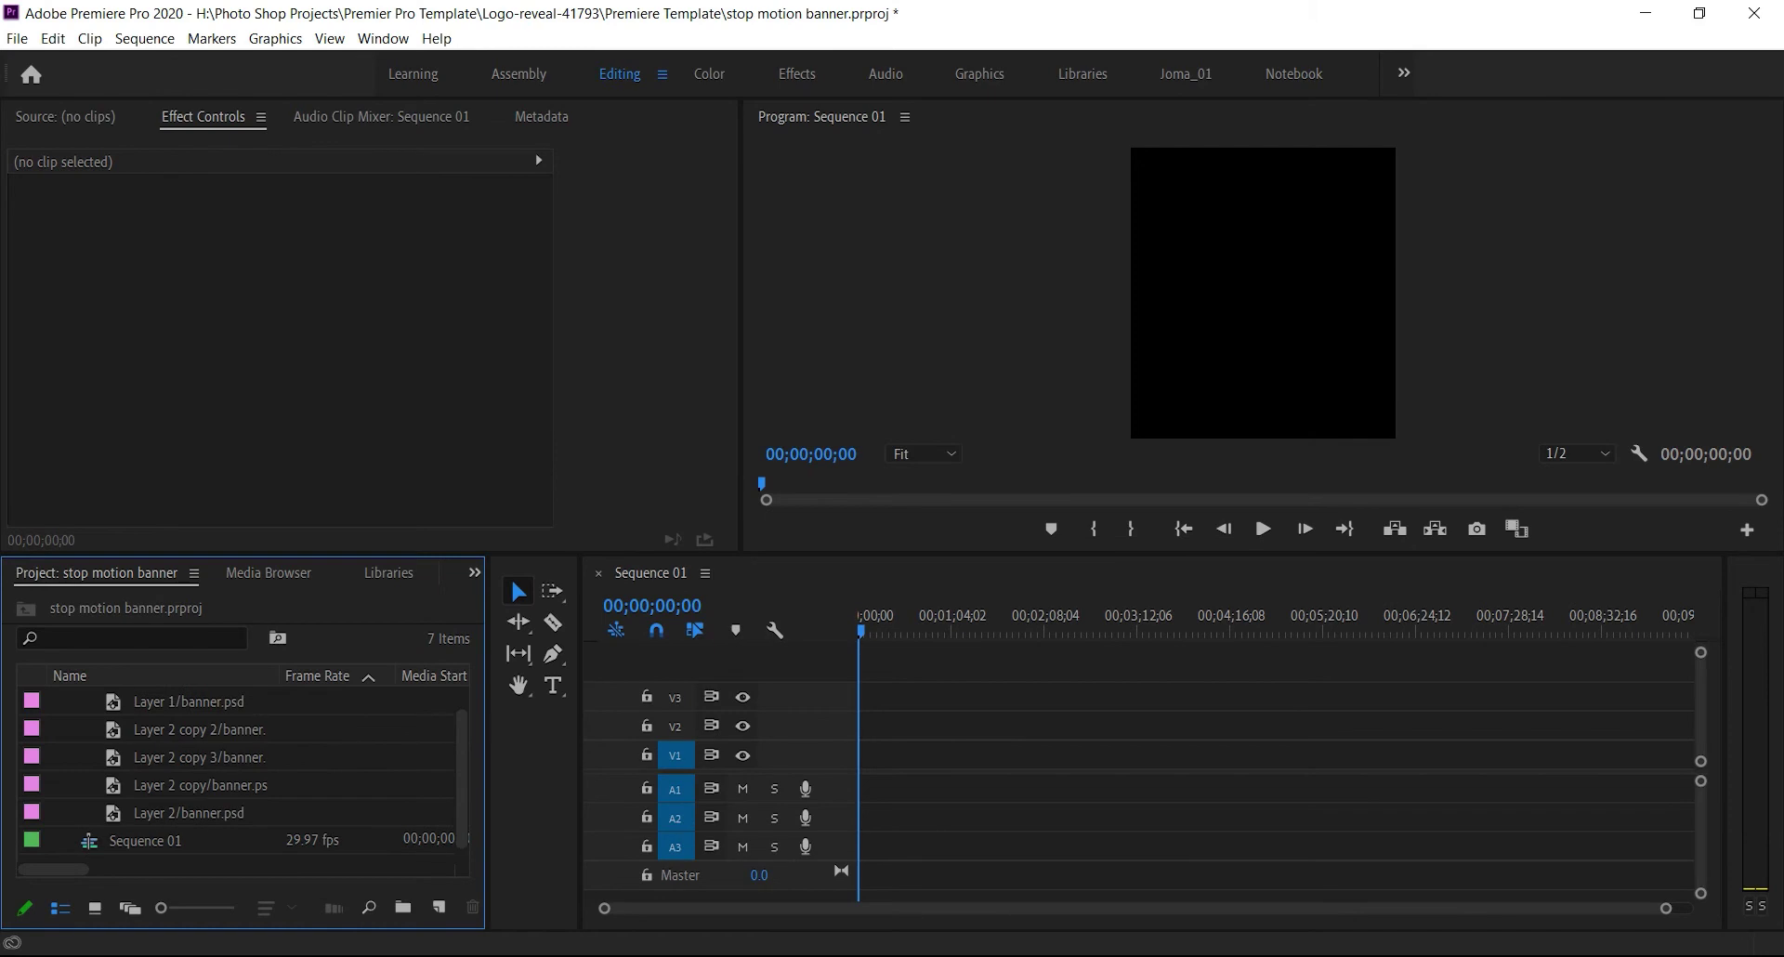
pyautogui.click(189, 813)
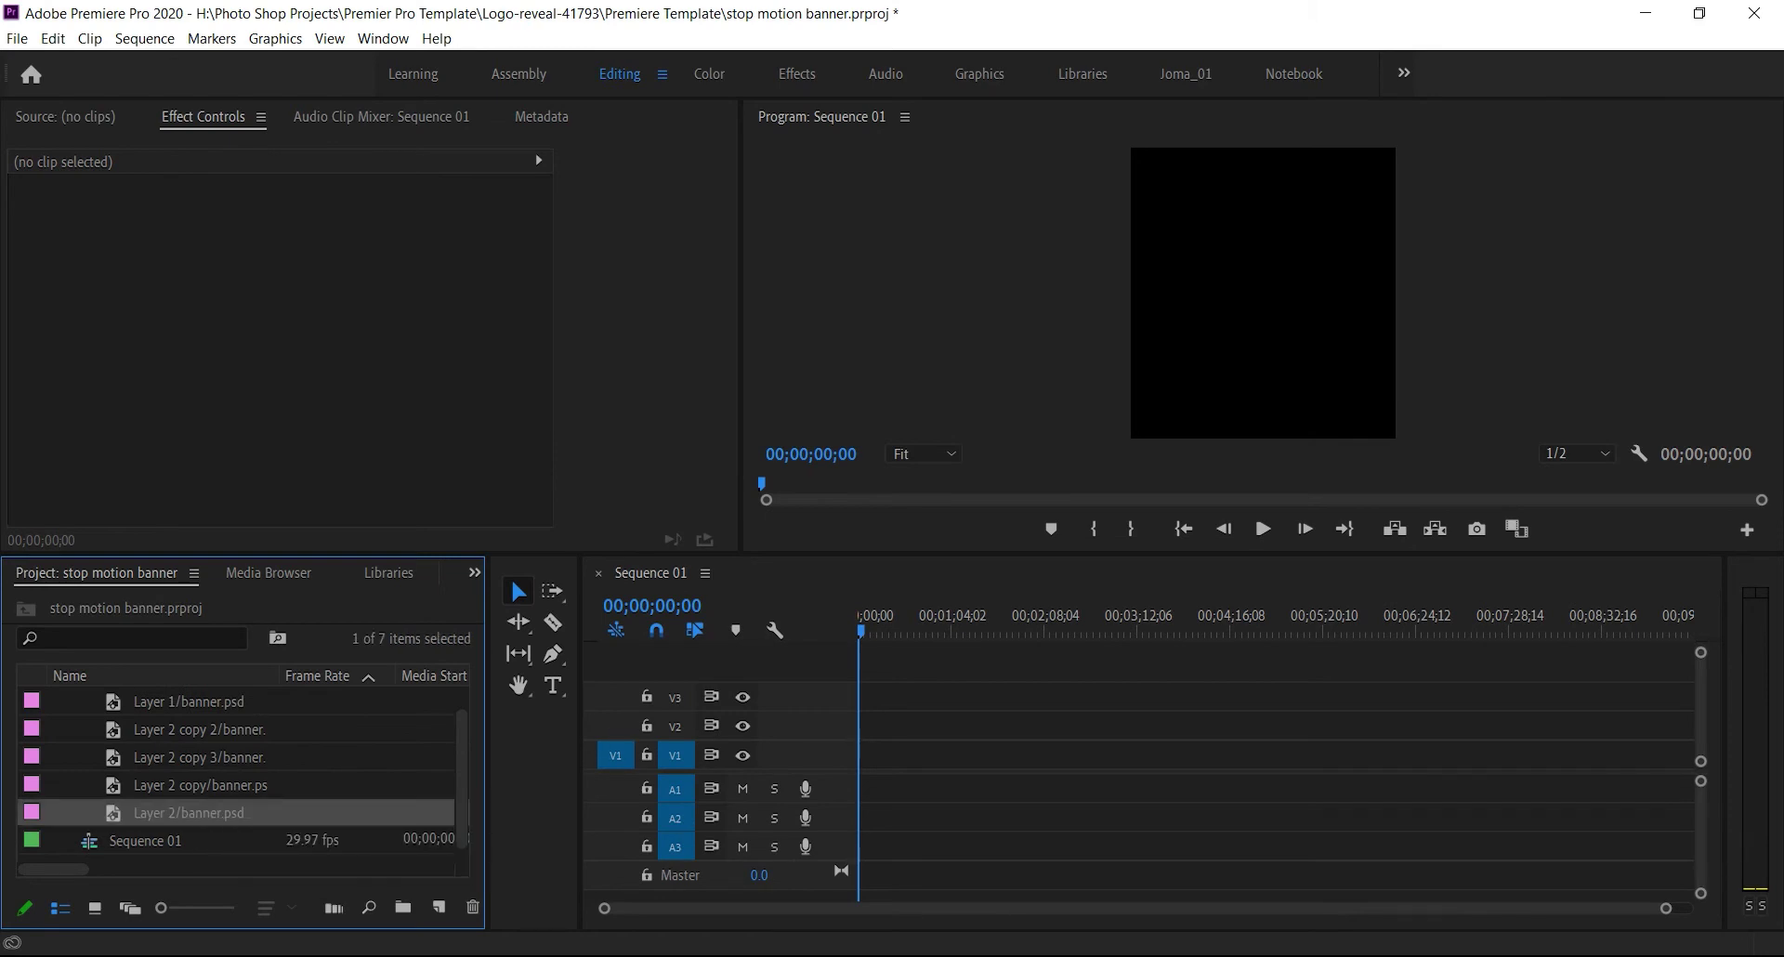
pyautogui.moveTo(189, 702); pyautogui.dragTo(862, 755)
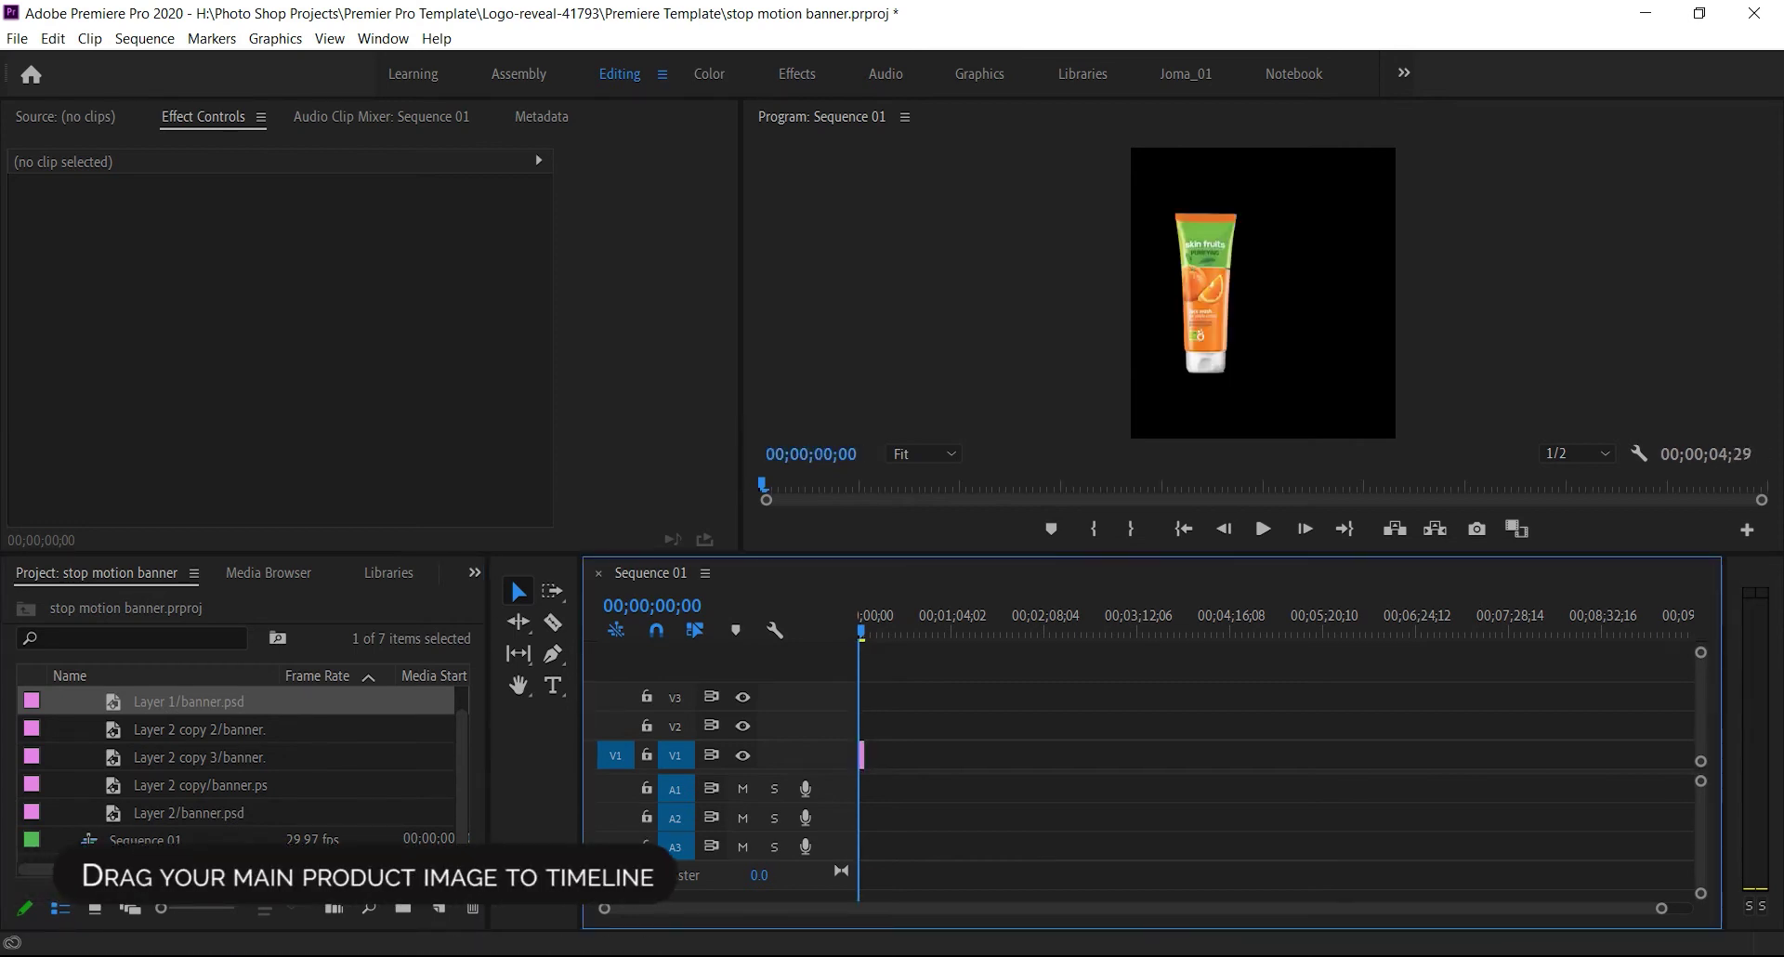
# Create a new bin and add a 1080 by 1080 color matte named Color Matte in it, using color EED971
pyautogui.click(403, 908)
pyautogui.click(438, 908)
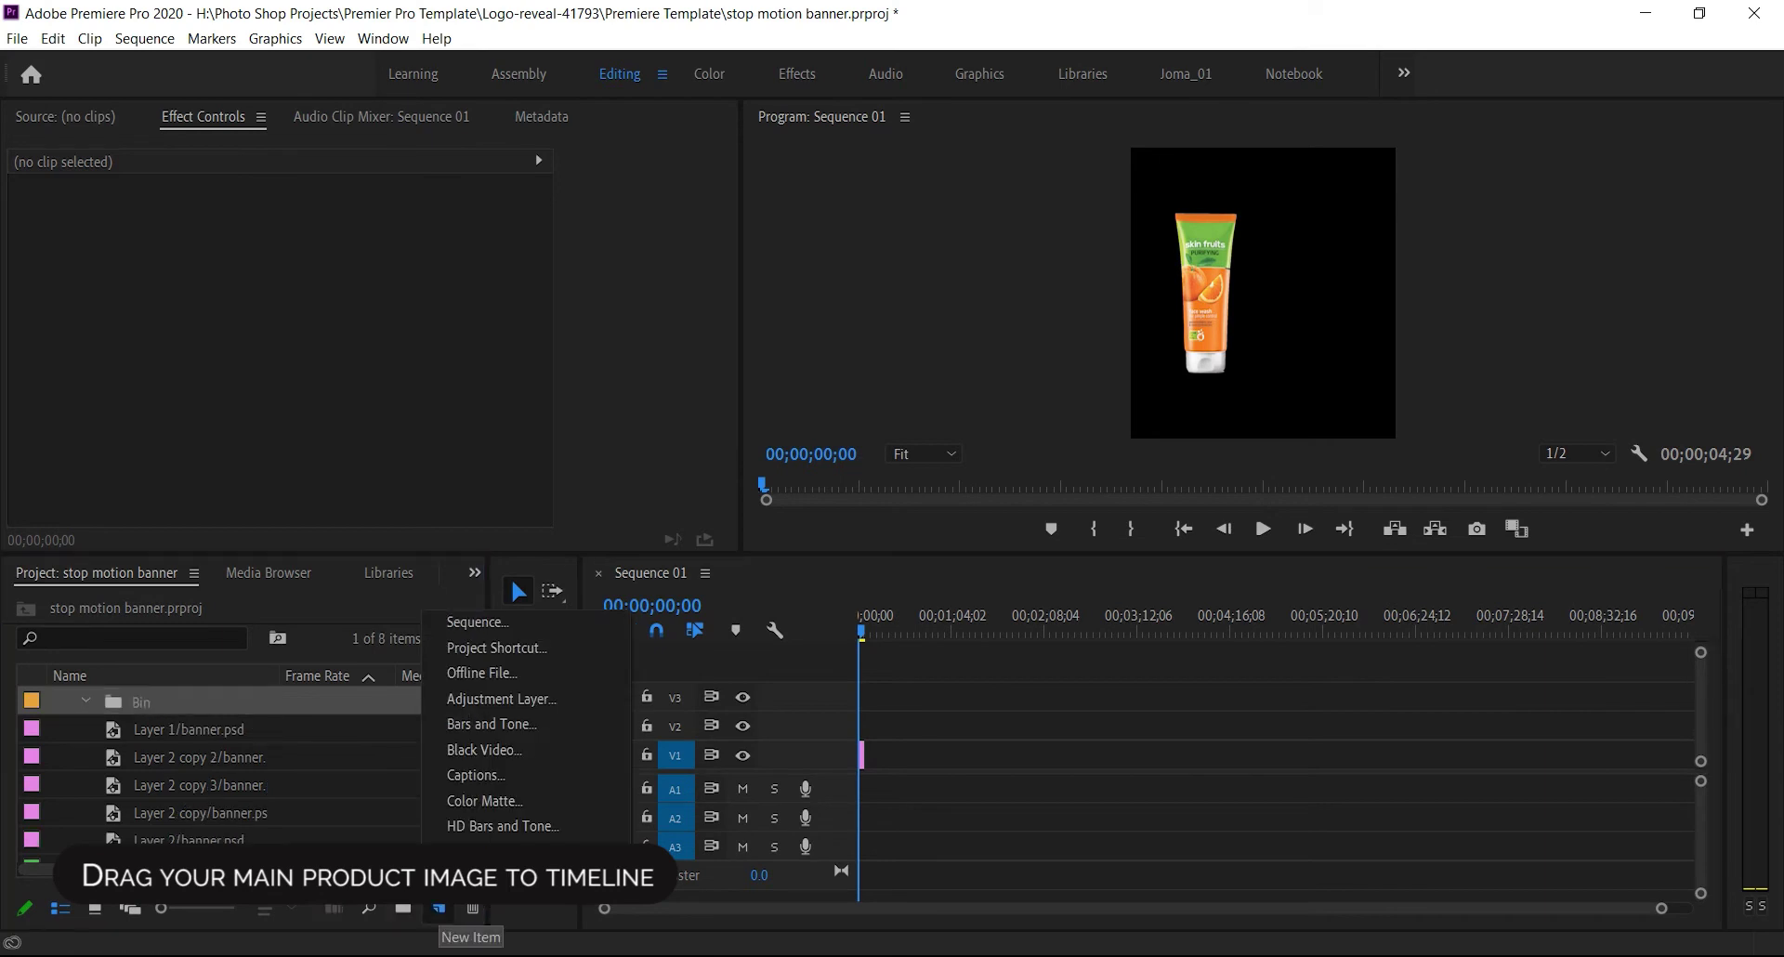
pyautogui.click(474, 801)
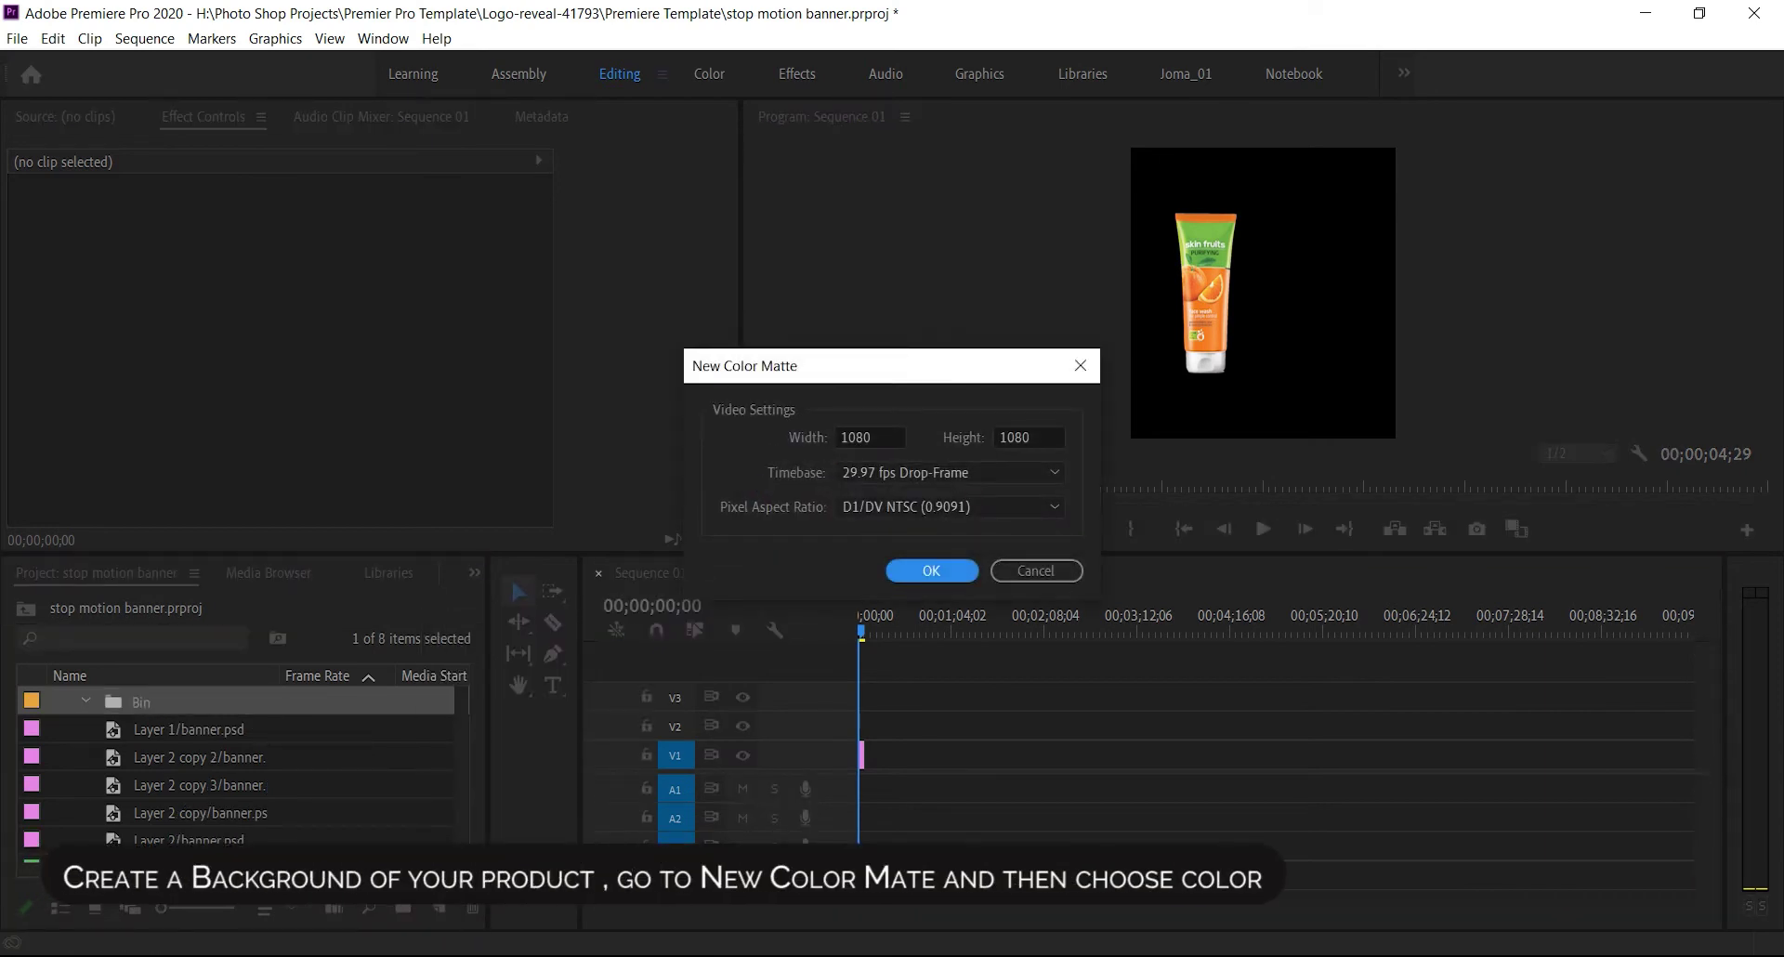
pyautogui.press('Return')
pyautogui.moveTo(1079, 300); pyautogui.dragTo(718, 311)
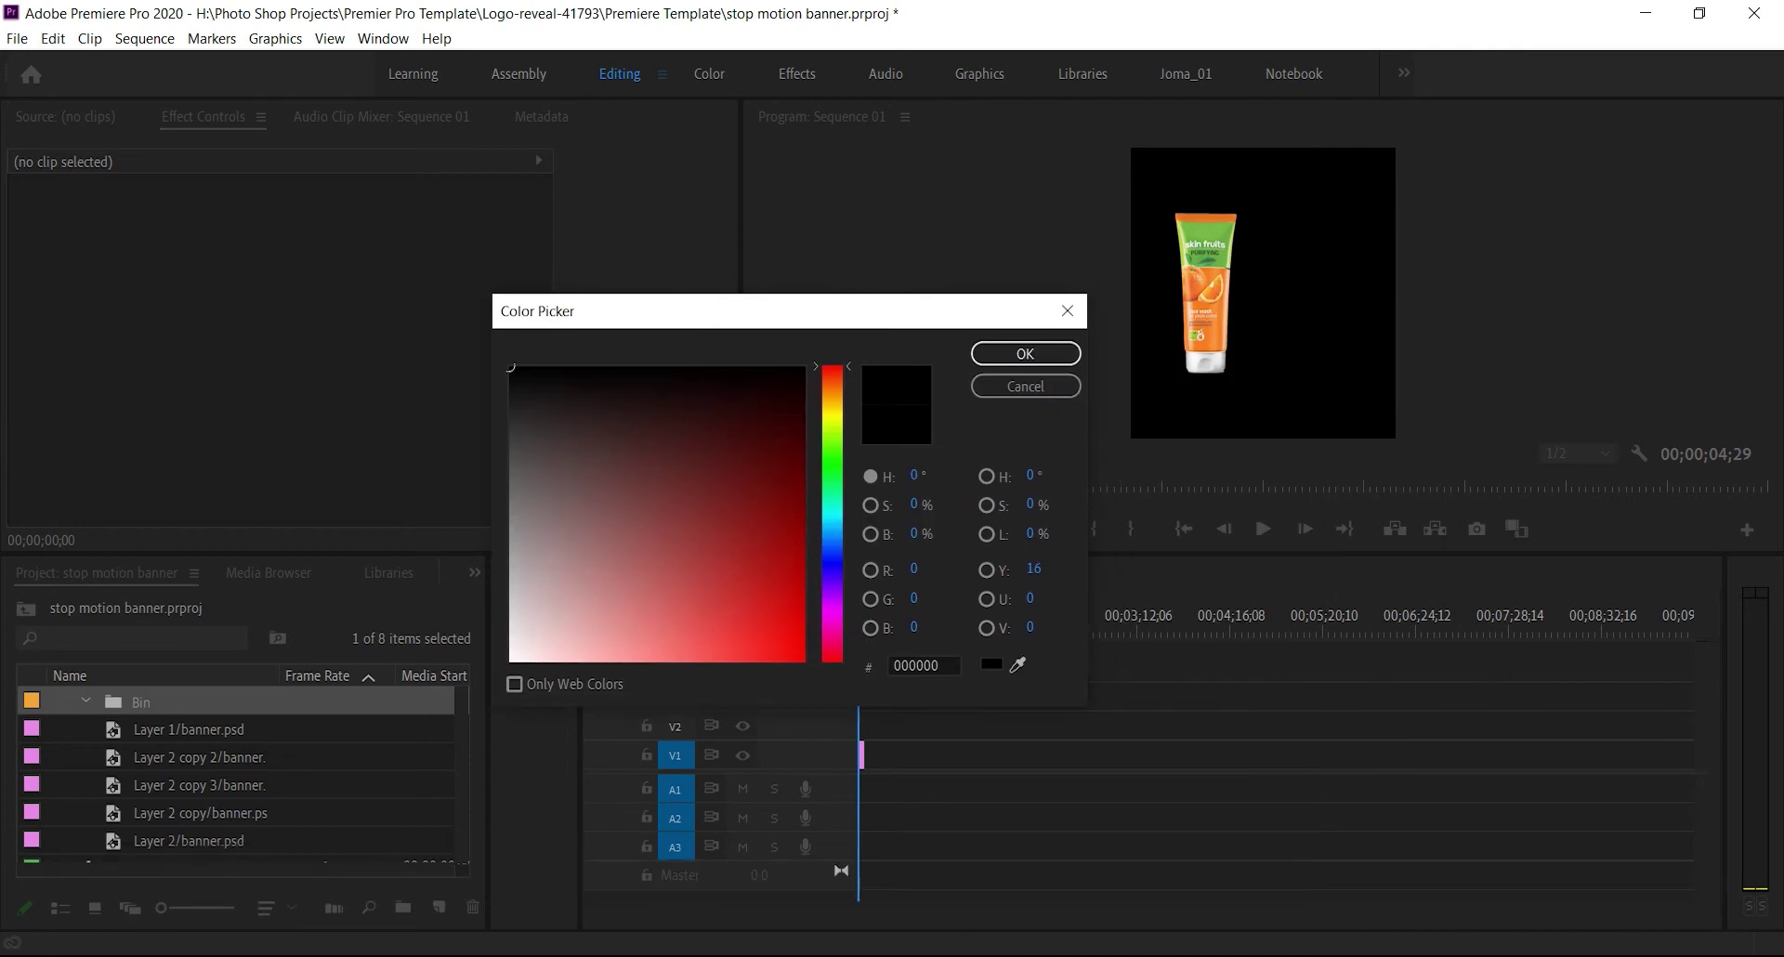
pyautogui.click(833, 449)
pyautogui.click(923, 666)
pyautogui.write('EED971ff')
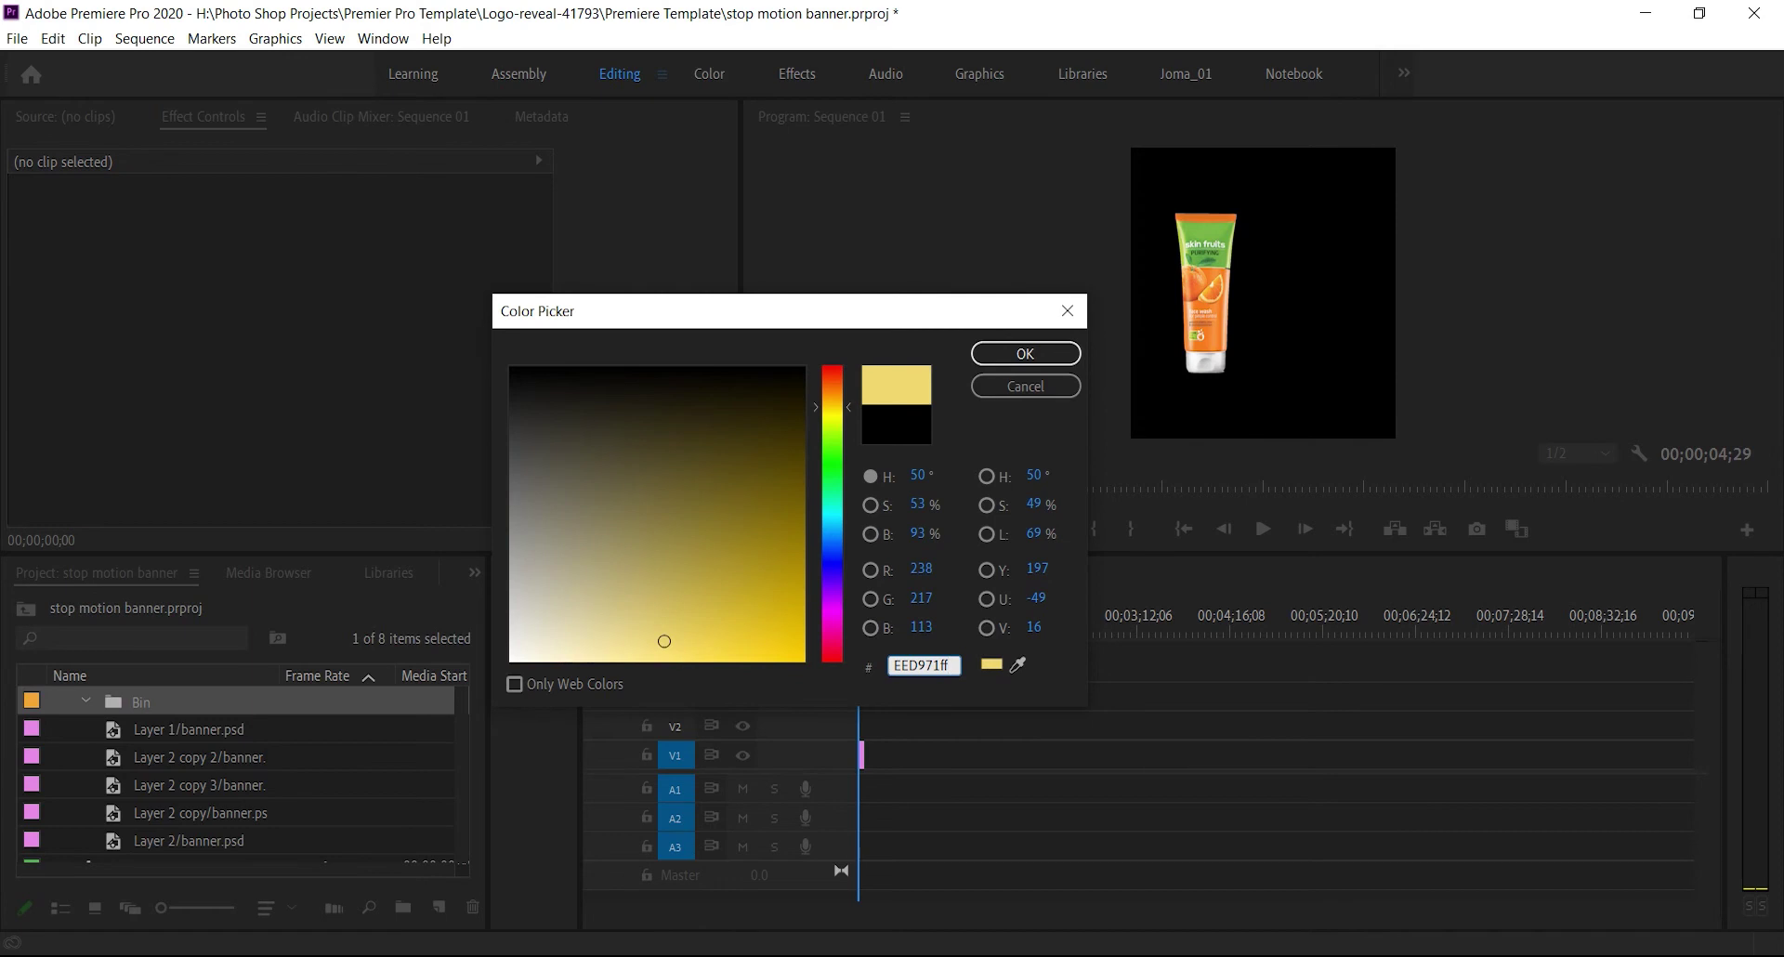
pyautogui.press('Return')
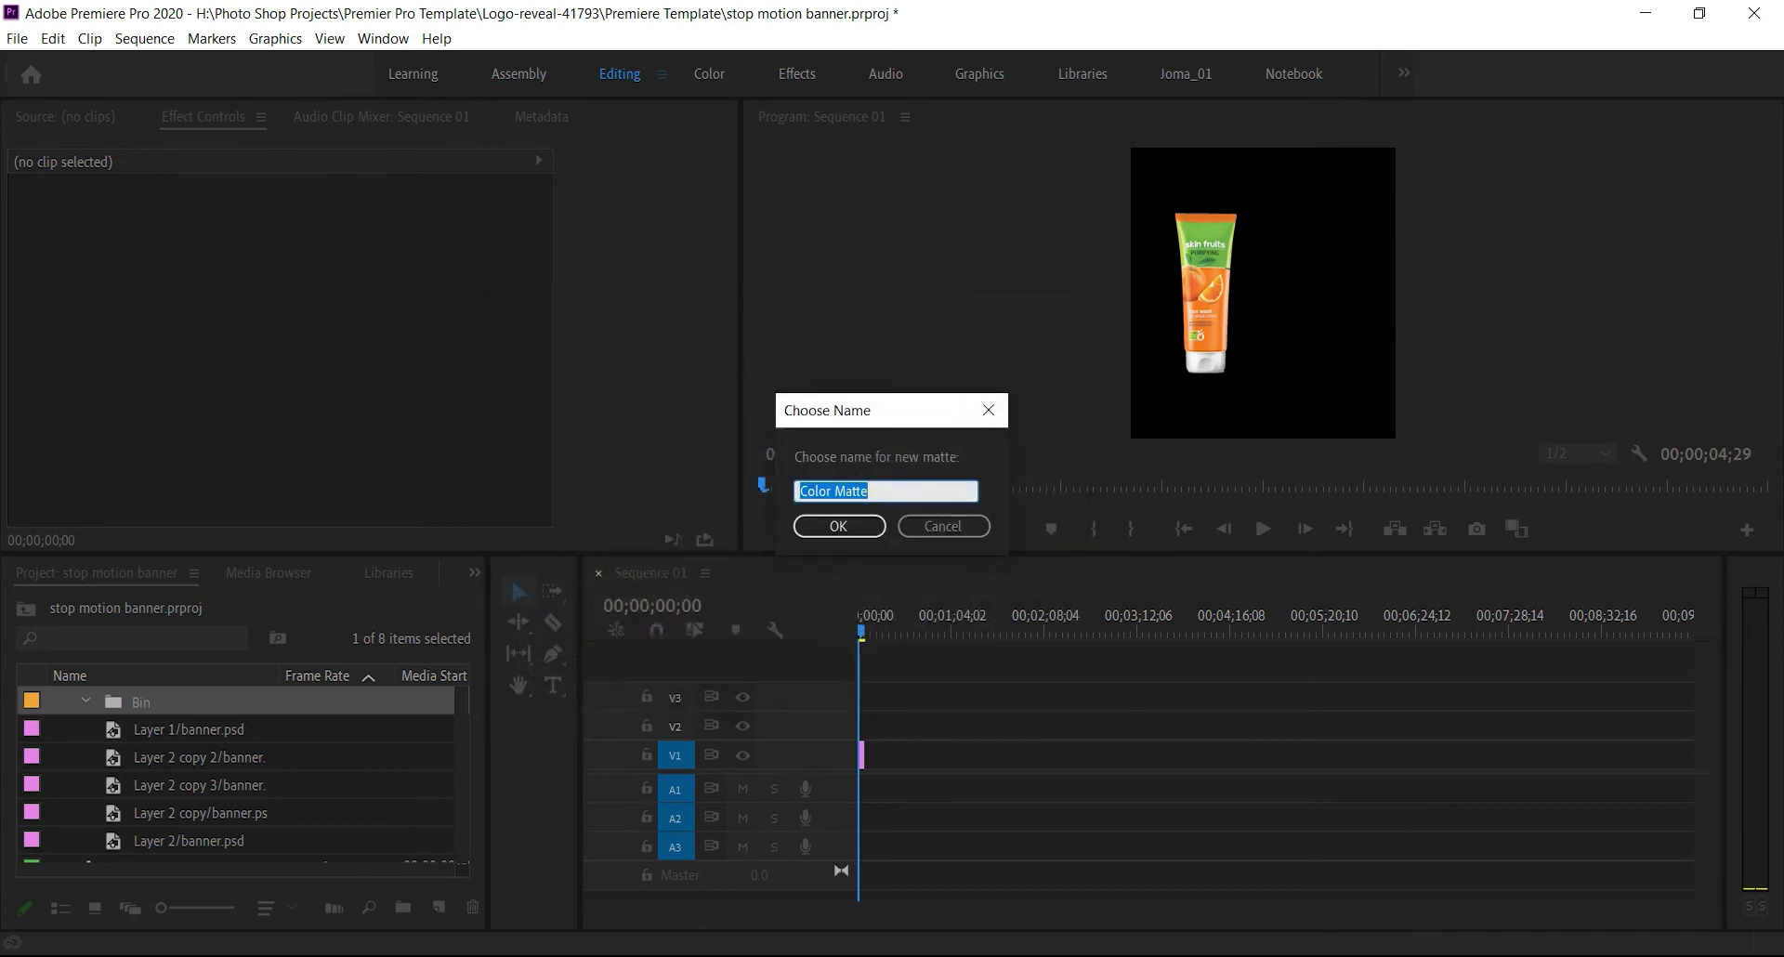
pyautogui.press('Return')
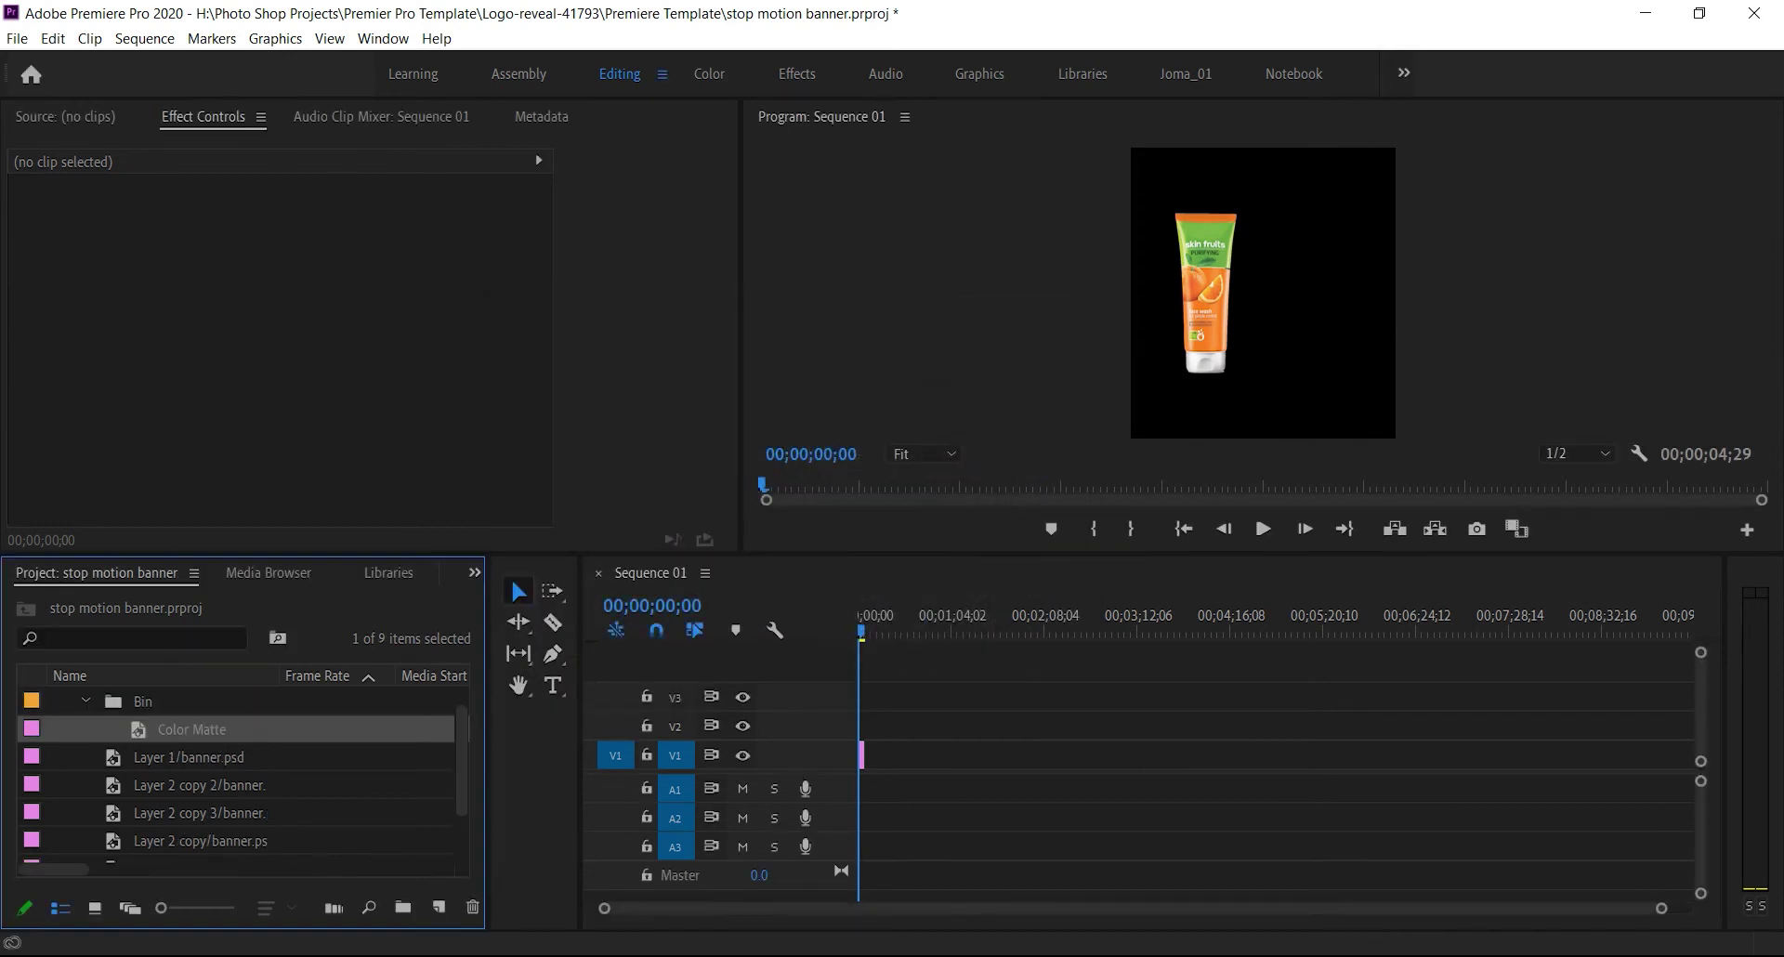
# Place Color Matte on V1 beneath the product layer on V2, with both clips lasting 10 seconds
pyautogui.moveTo(192, 730); pyautogui.dragTo(892, 725)
pyautogui.moveTo(1538, 908); pyautogui.dragTo(895, 908)
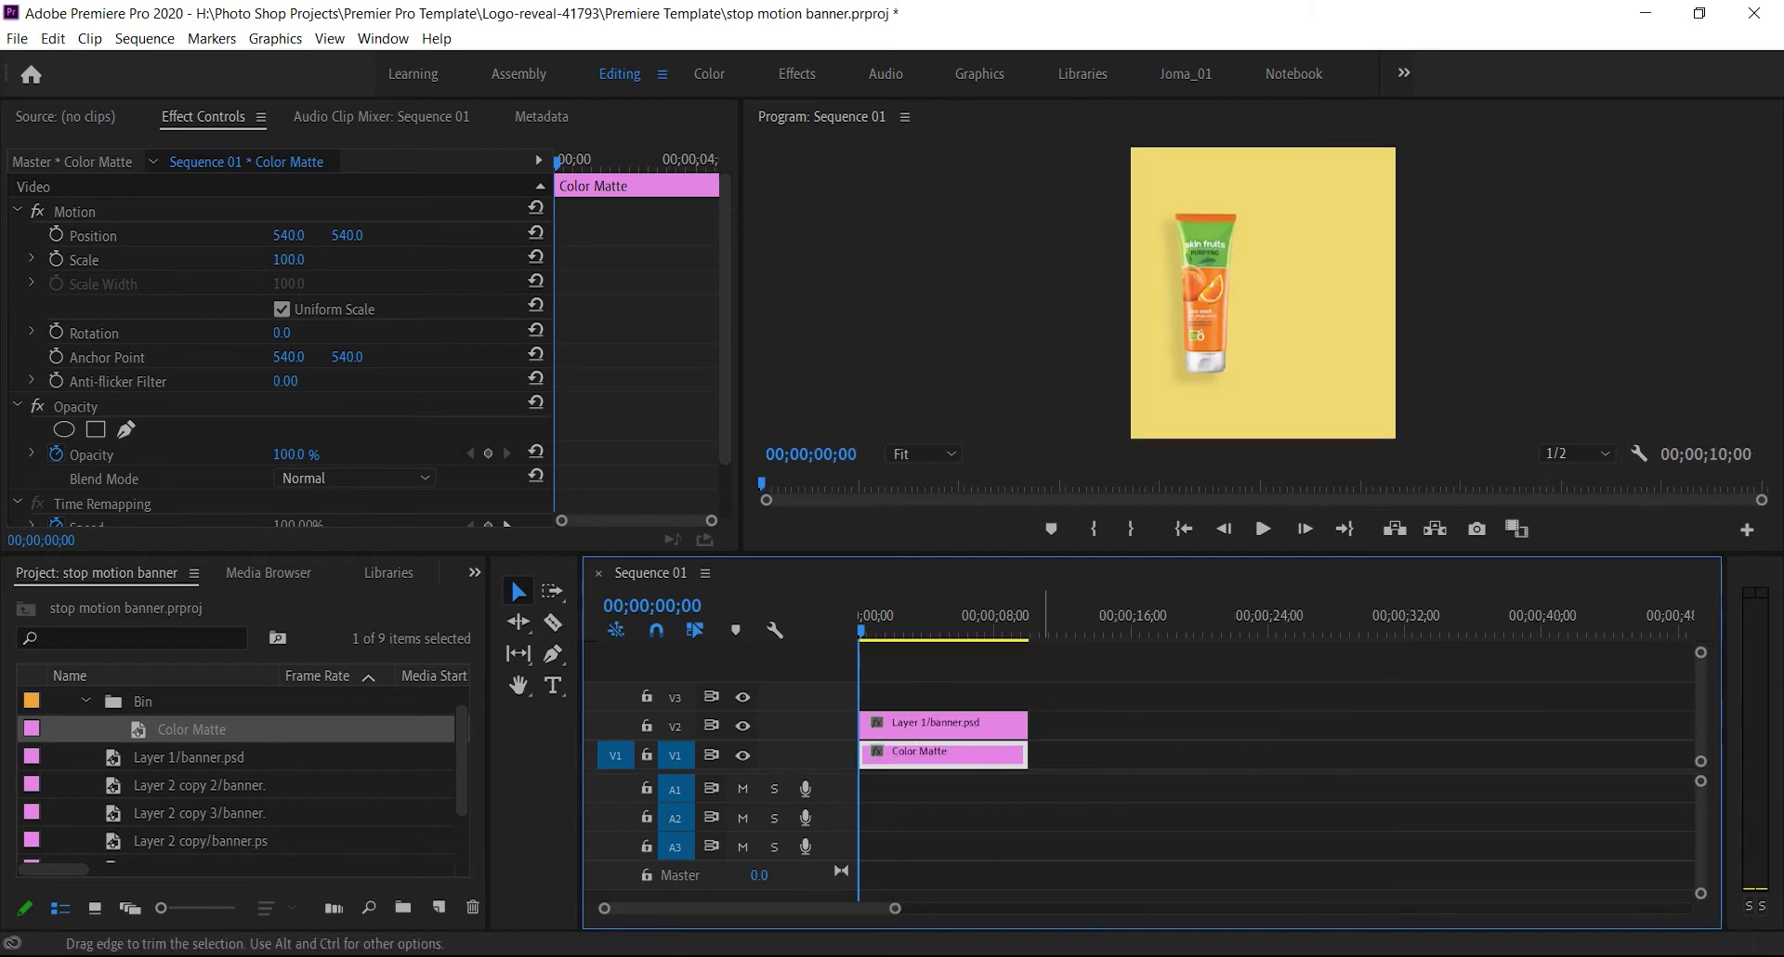
# Change the color matte in the timeline to the pale beige E7E3D0
pyautogui.doubleClick(978, 754)
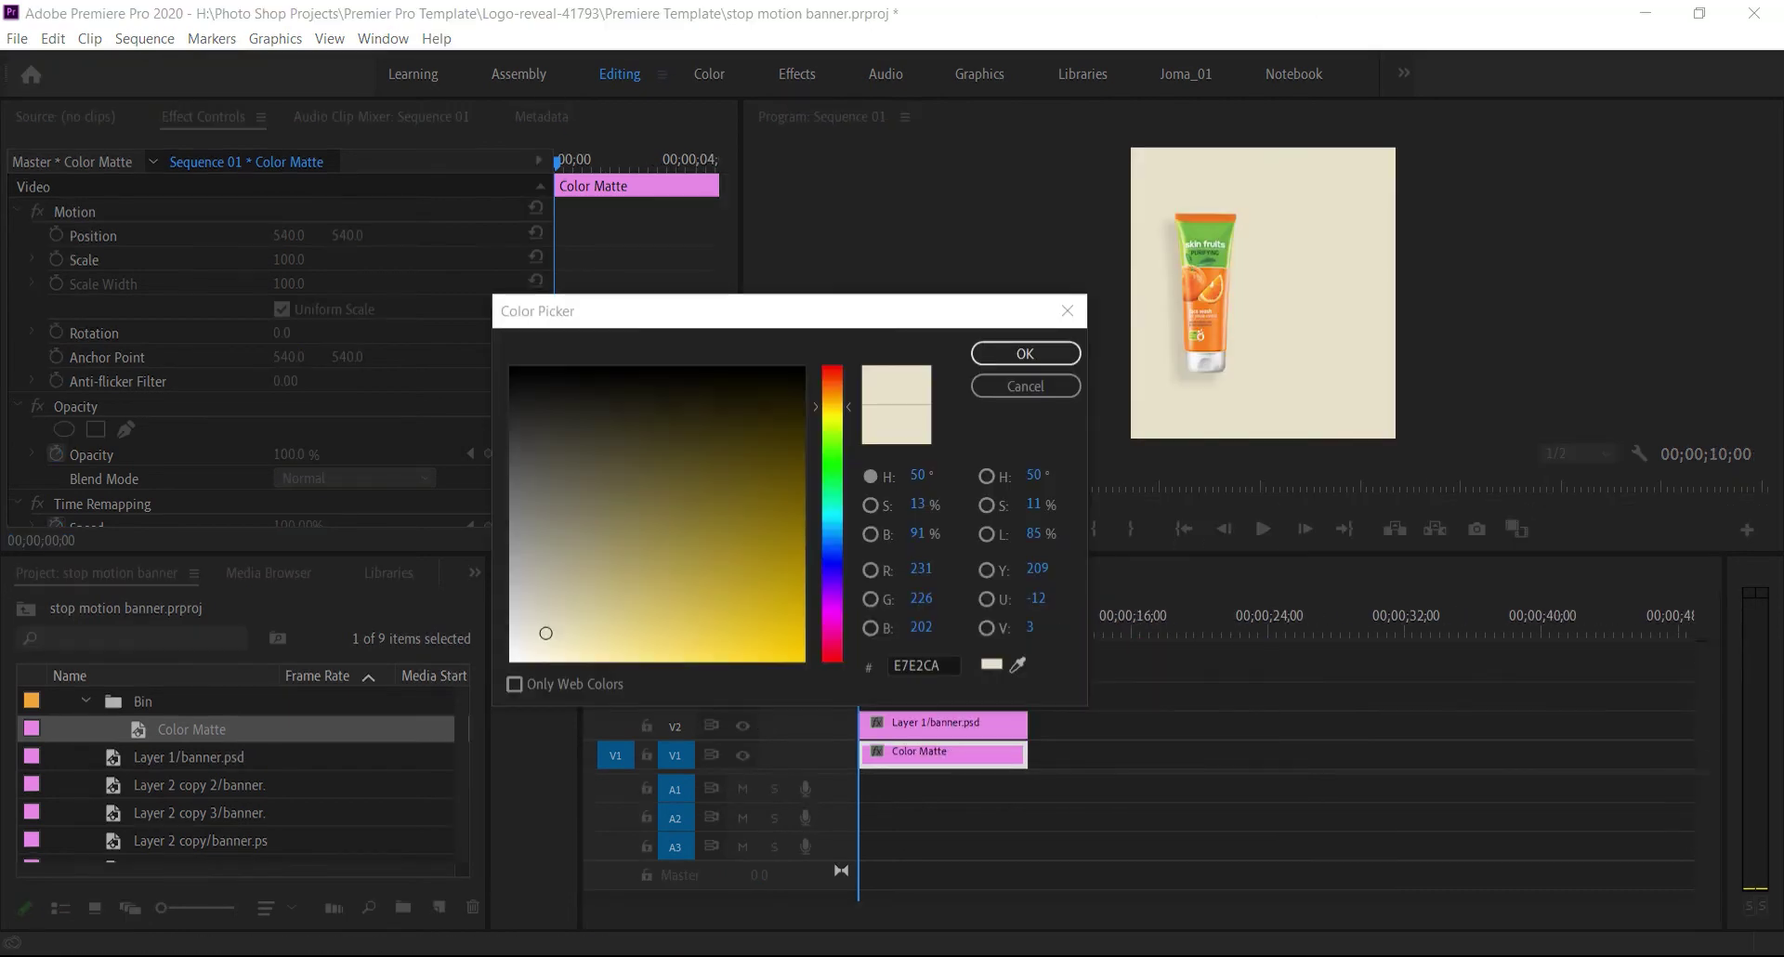
pyautogui.moveTo(546, 633); pyautogui.dragTo(539, 633)
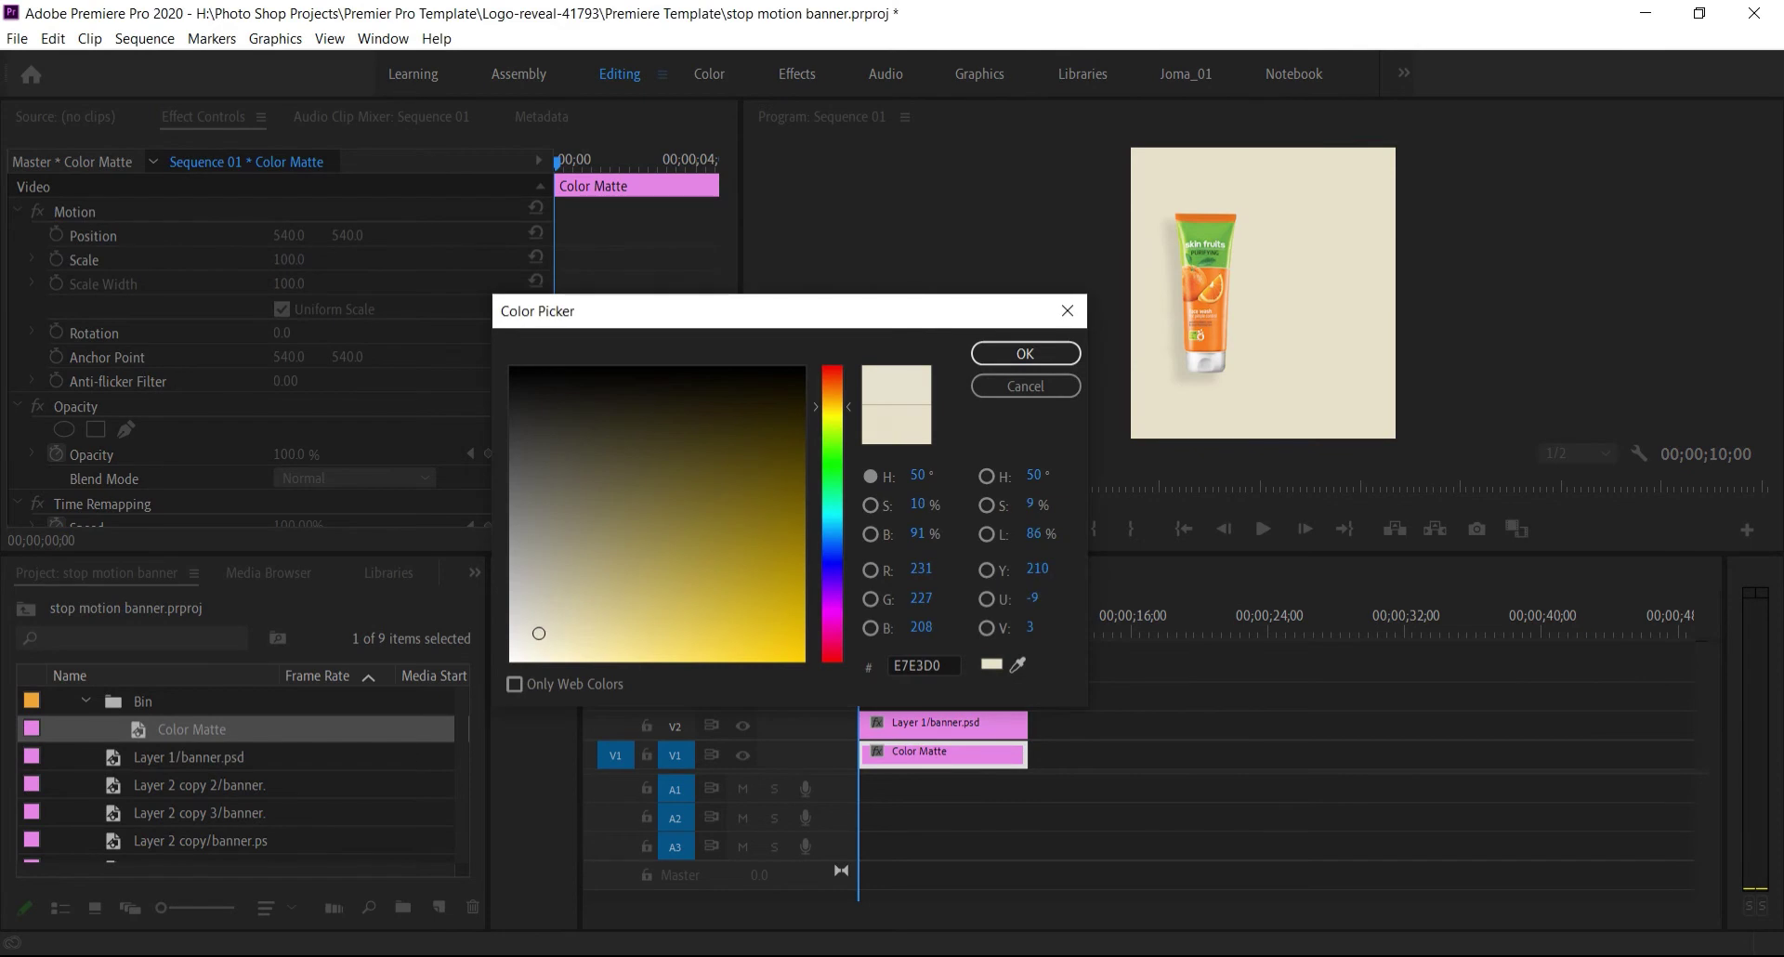
pyautogui.click(1025, 354)
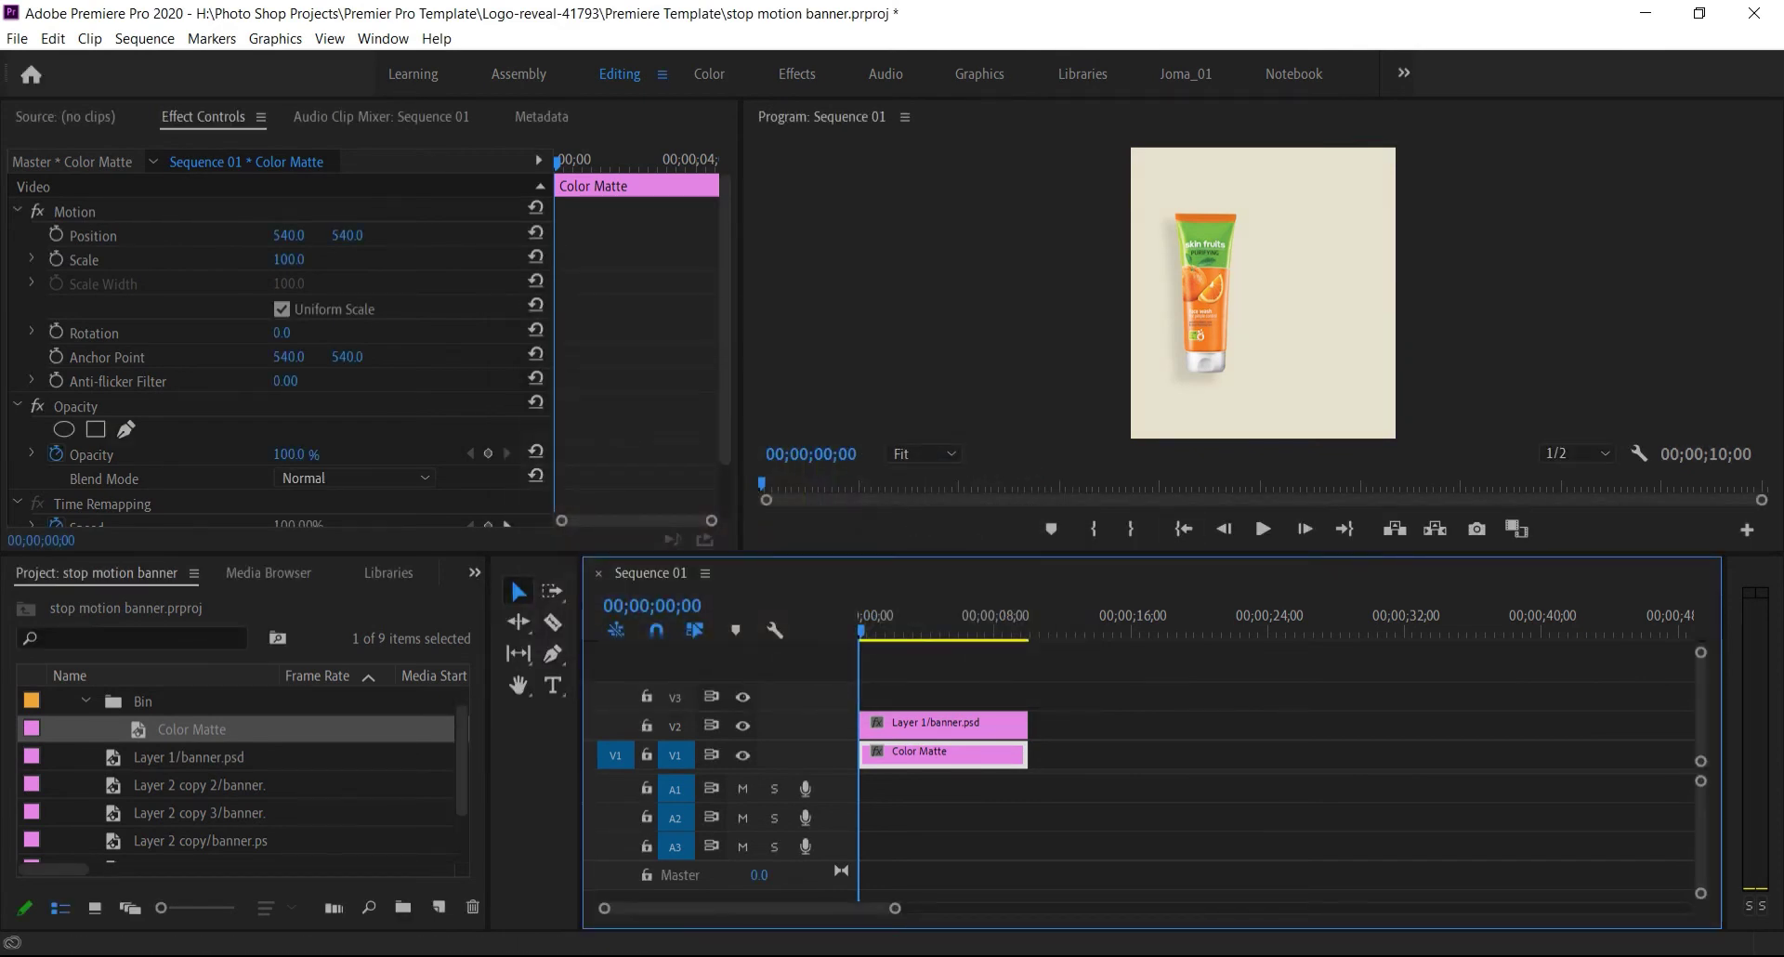
# Import the pexels-lorenzo-242236 texture image from the file folder into the project's banner bin
pyautogui.moveTo(946, 956)
pyautogui.click(946, 888)
pyautogui.moveTo(787, 283); pyautogui.dragTo(775, 305)
pyautogui.moveTo(787, 367); pyautogui.dragTo(253, 779)
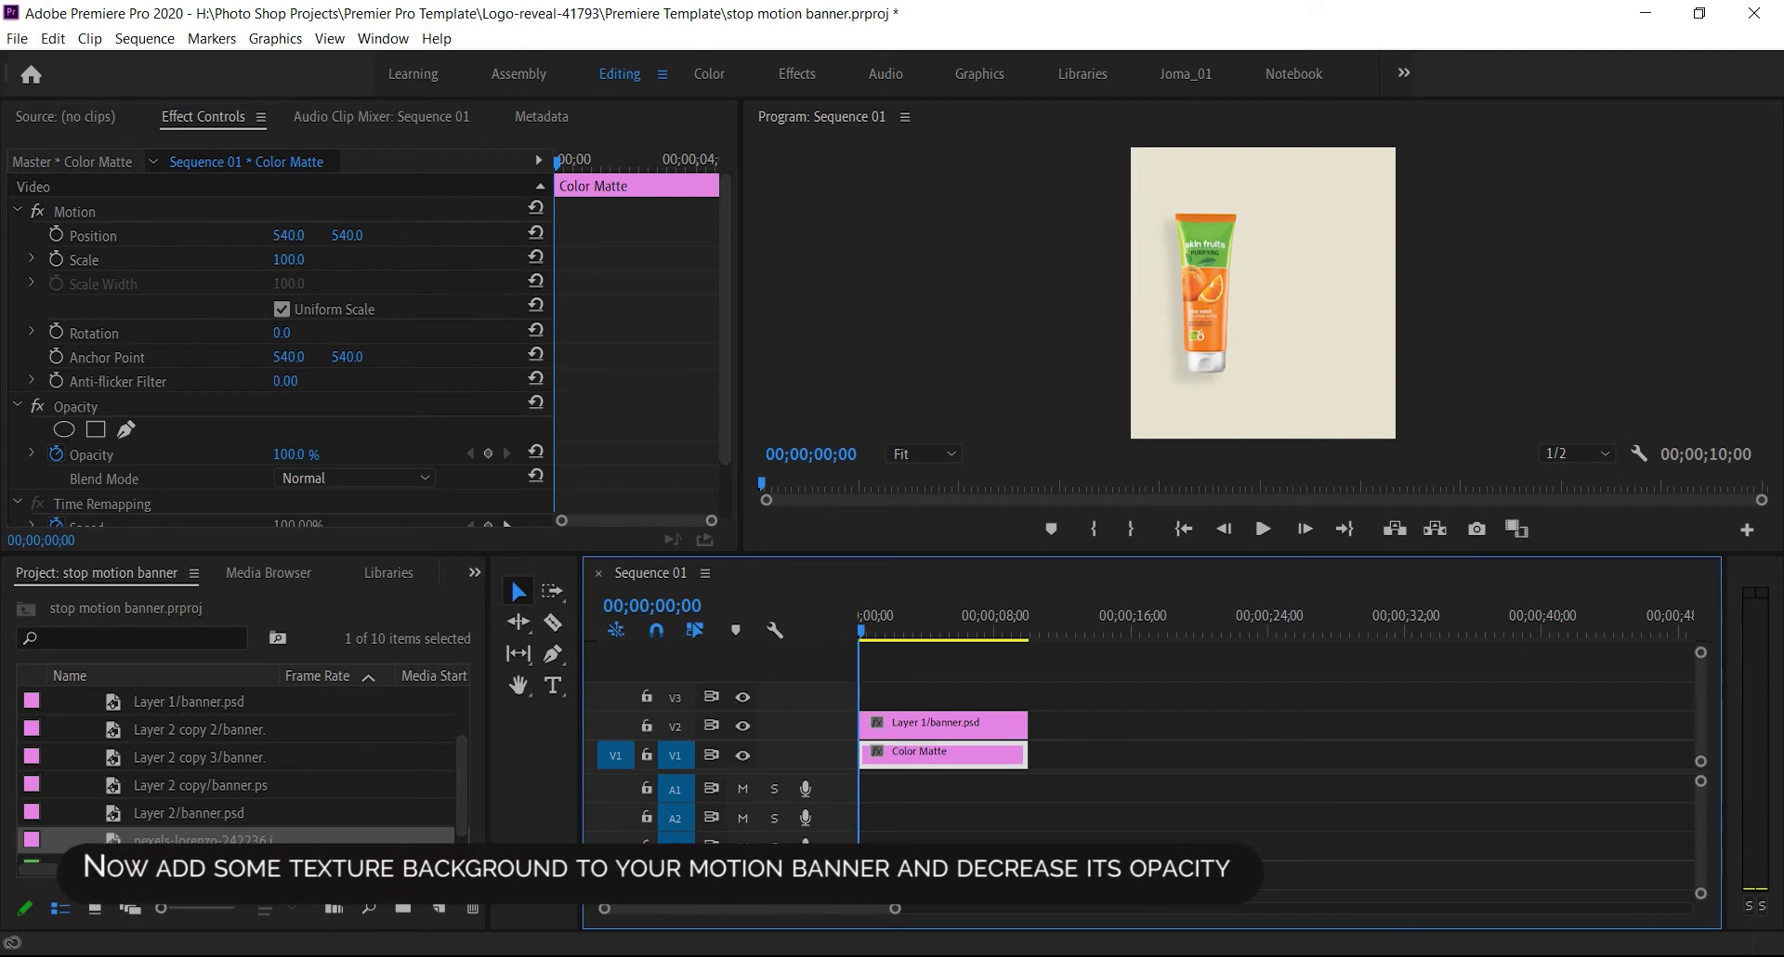
# Move the product clip up to V3 and place the pexels-lorenzo-242236 texture on V2 at the sequence start
pyautogui.click(982, 727)
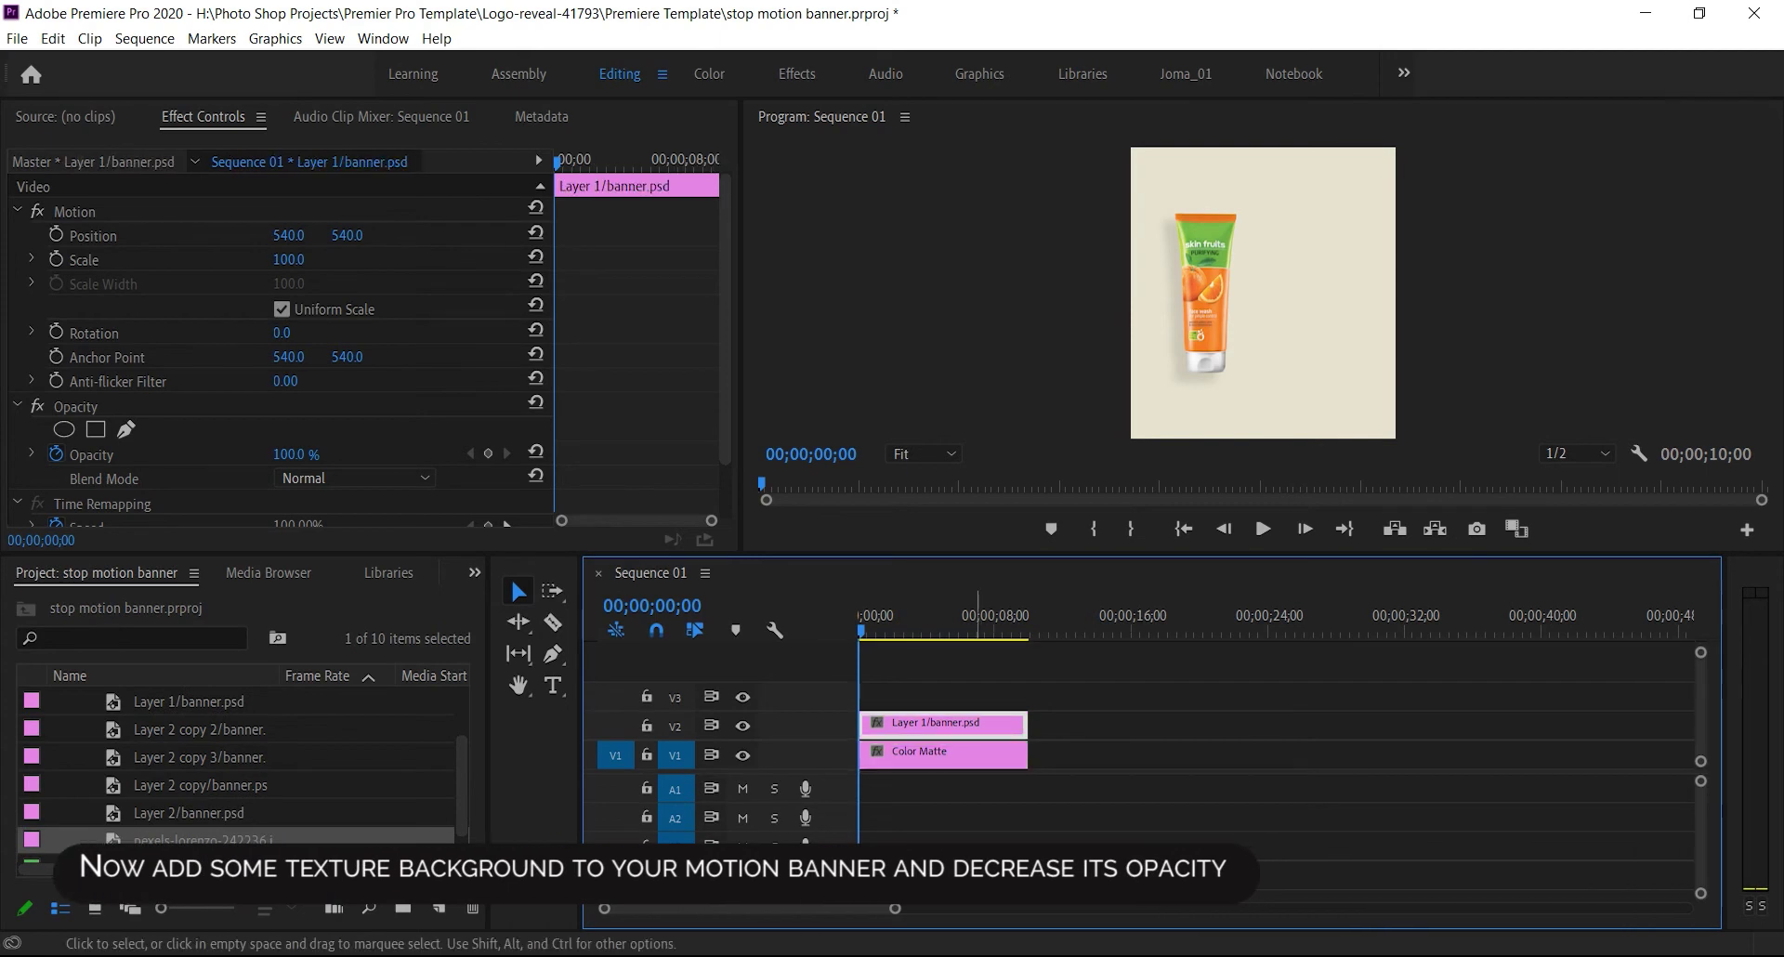
pyautogui.moveTo(943, 724); pyautogui.dragTo(943, 696)
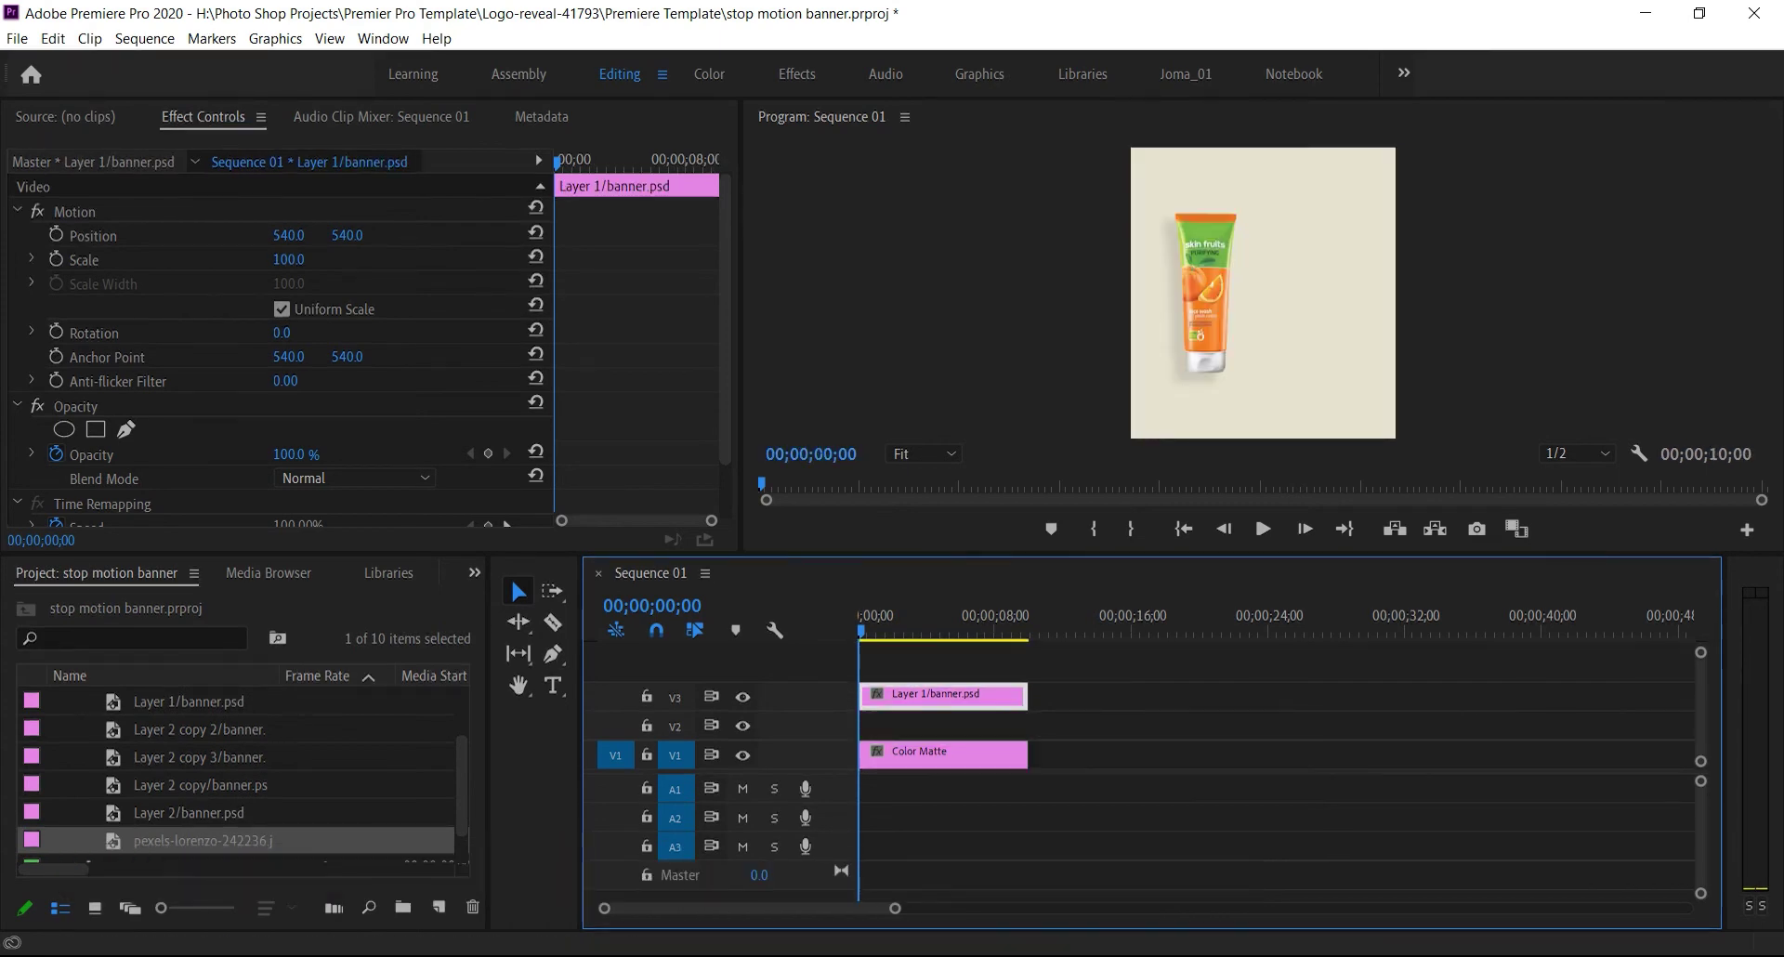
pyautogui.click(461, 788)
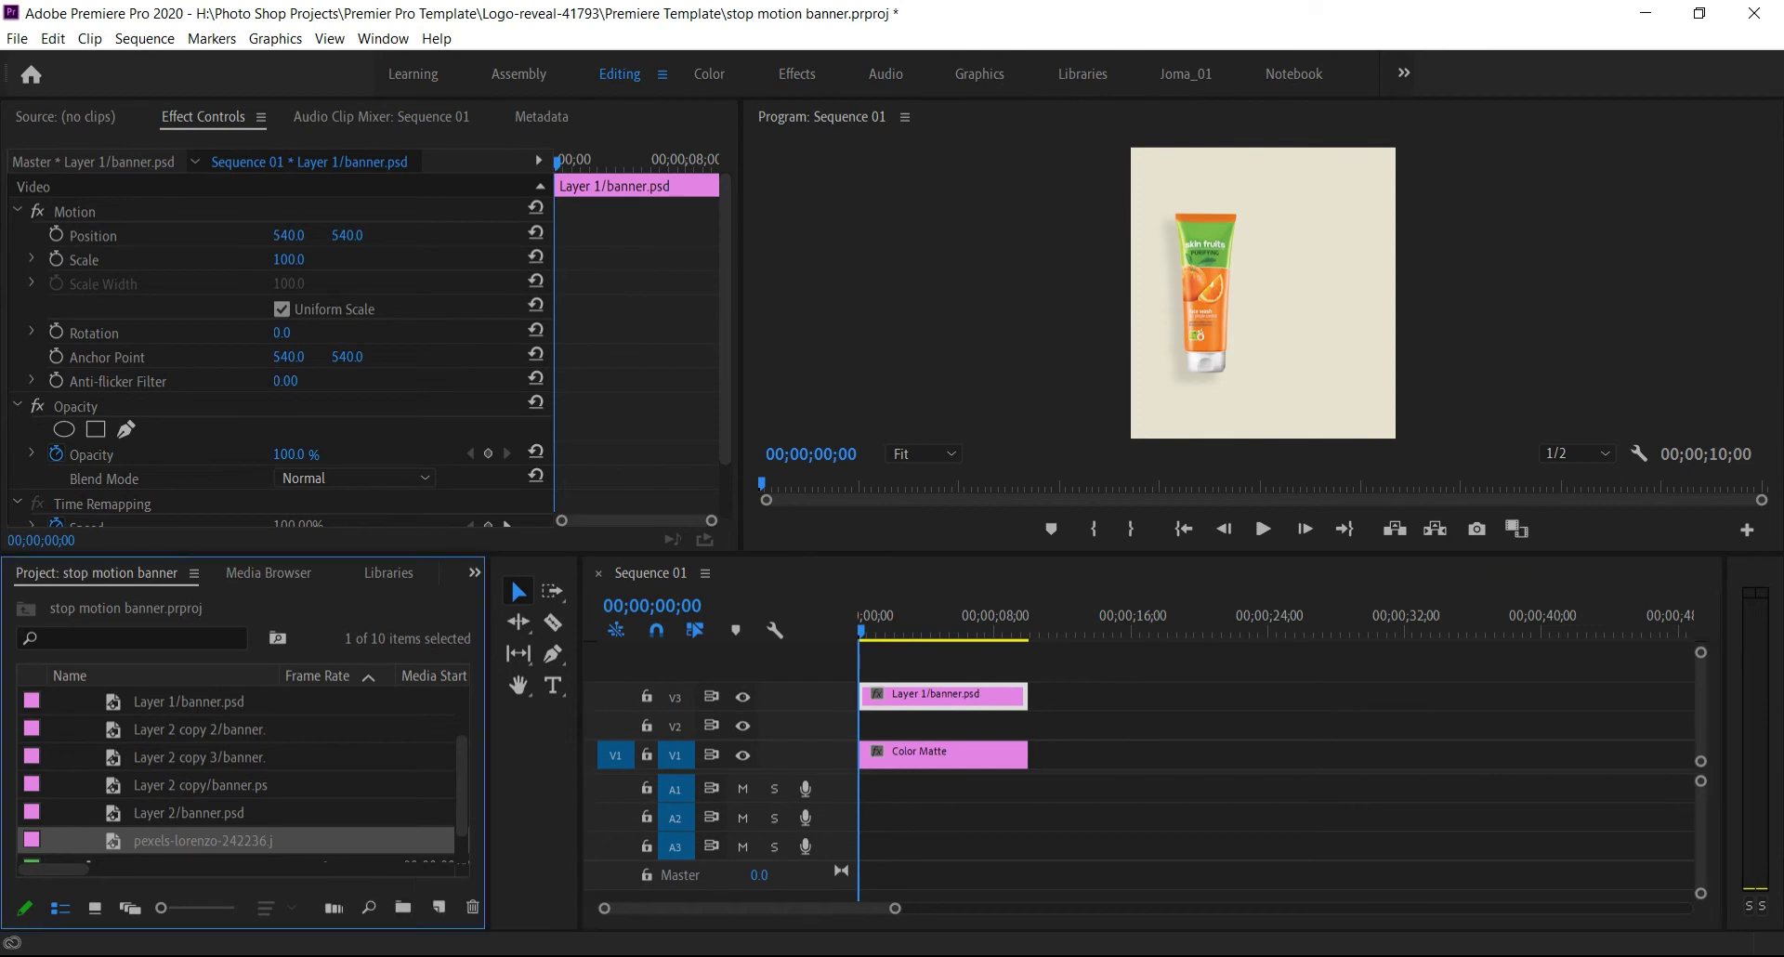
pyautogui.press('Tab')
pyautogui.moveTo(199, 841); pyautogui.dragTo(897, 726)
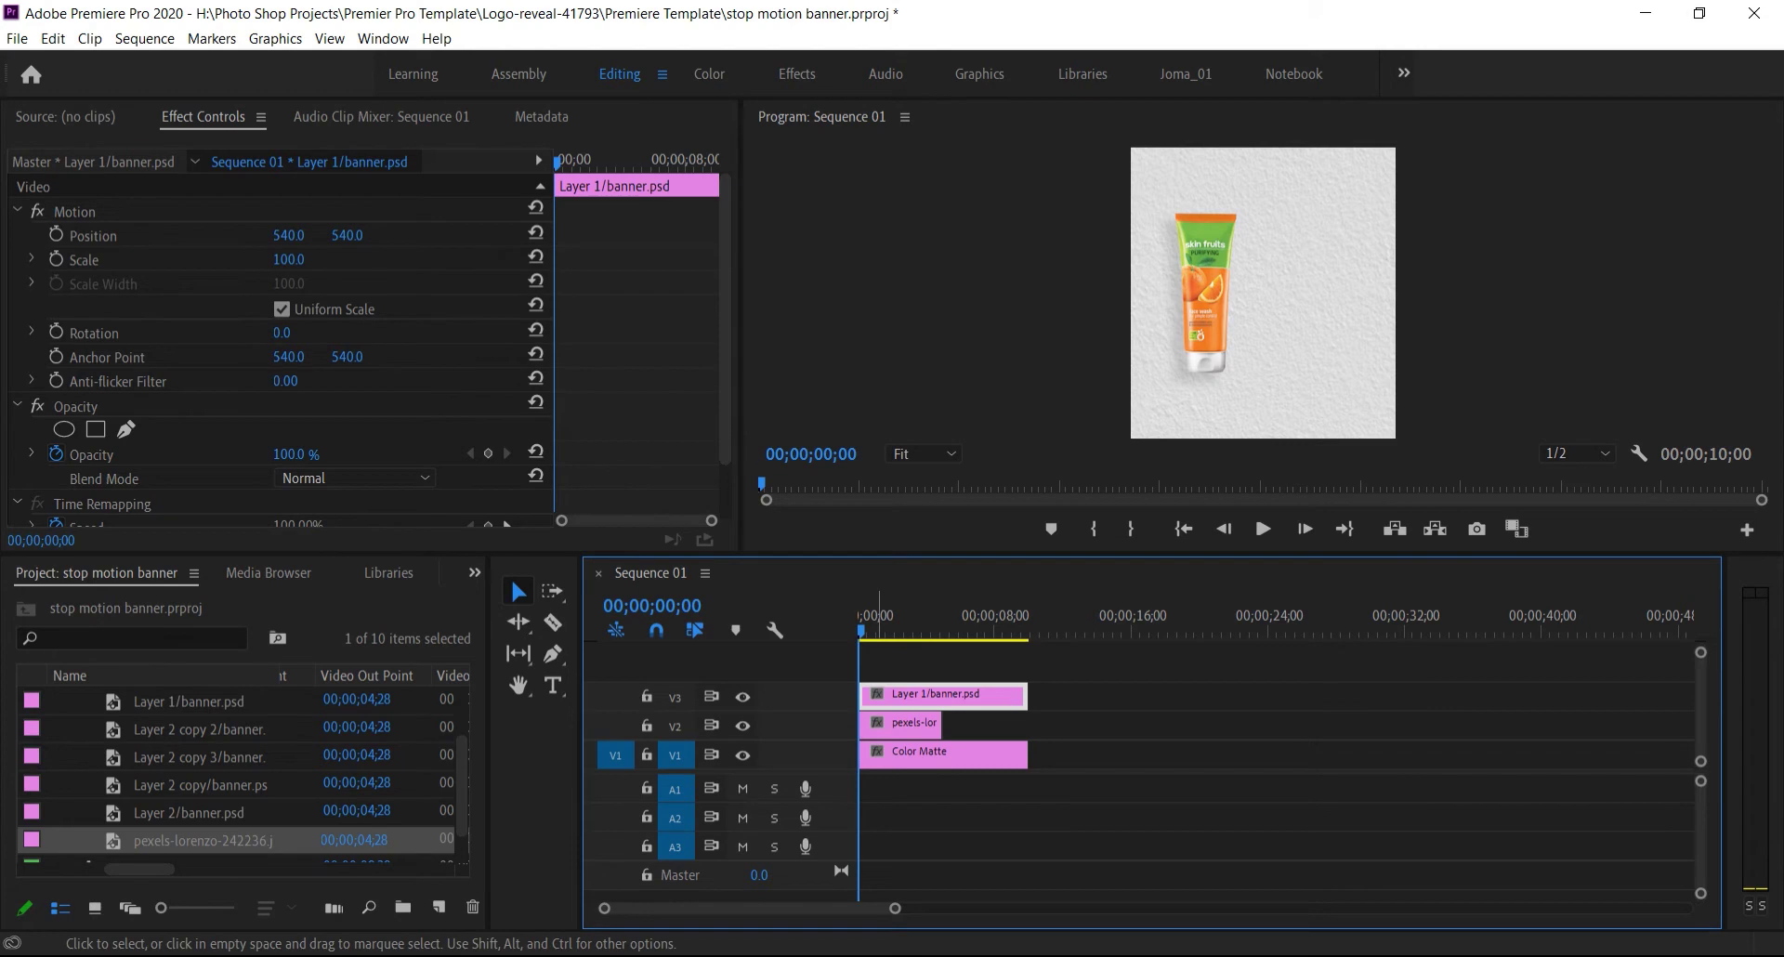
# Lower the texture clip's opacity to 29% and preview the sequence
pyautogui.click(899, 723)
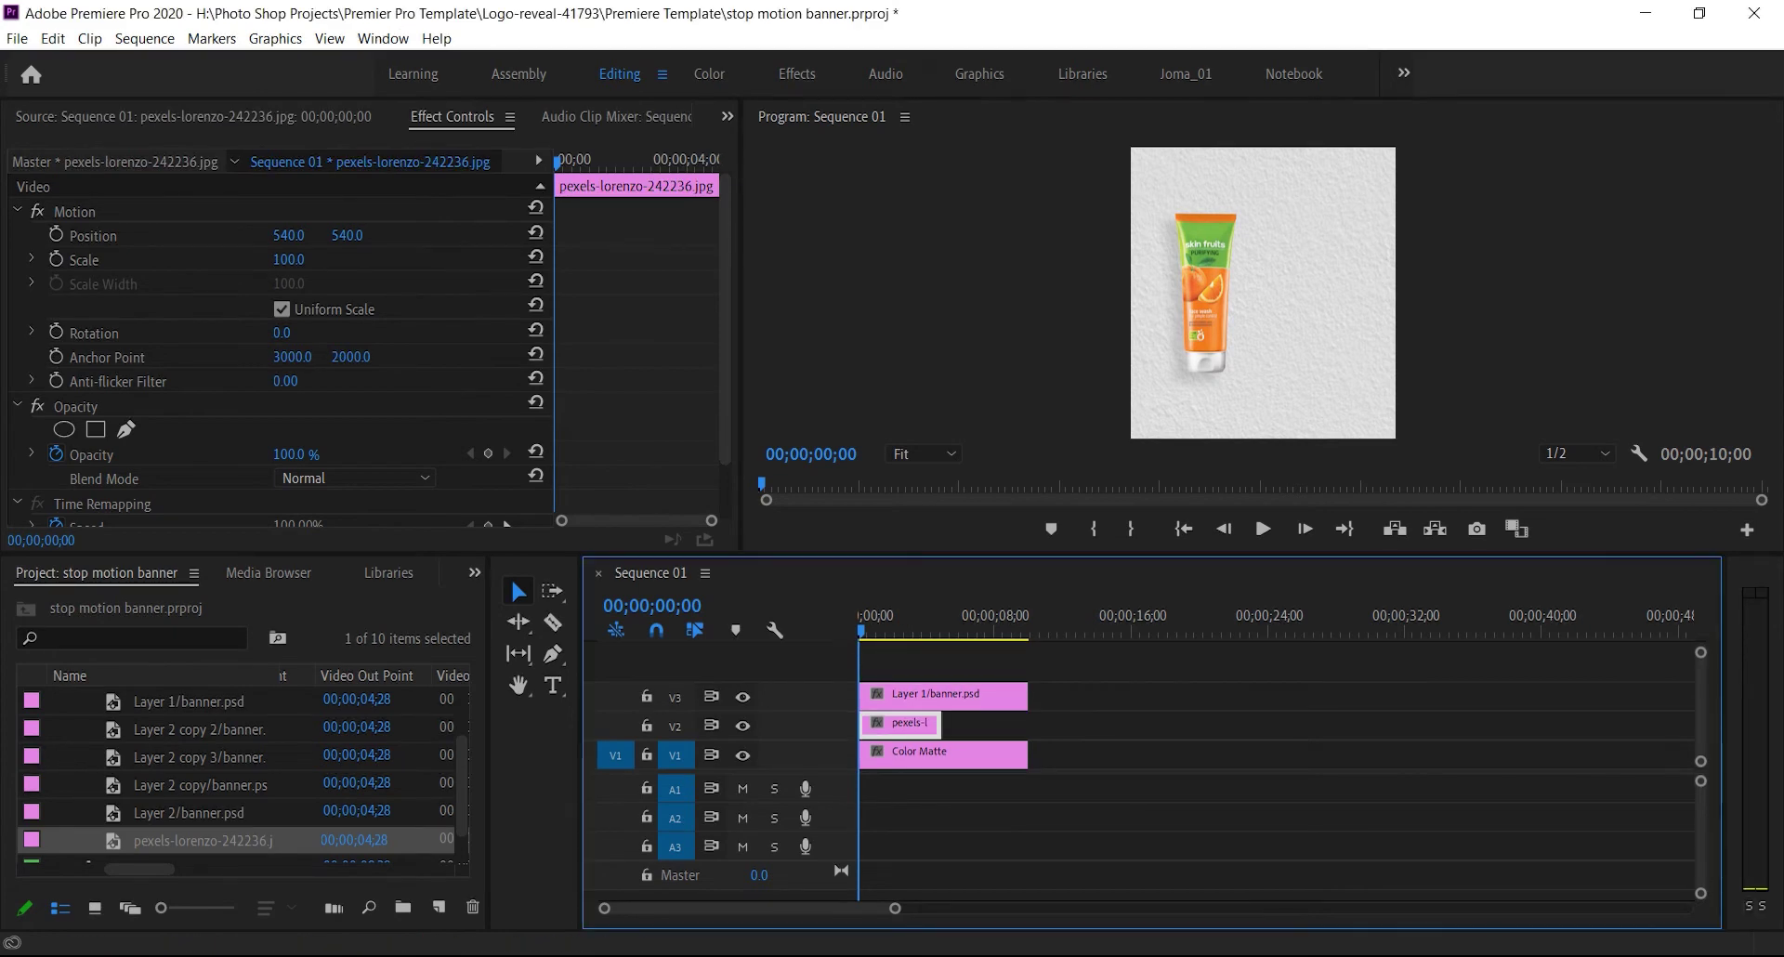
pyautogui.moveTo(294, 456); pyautogui.dragTo(246, 455)
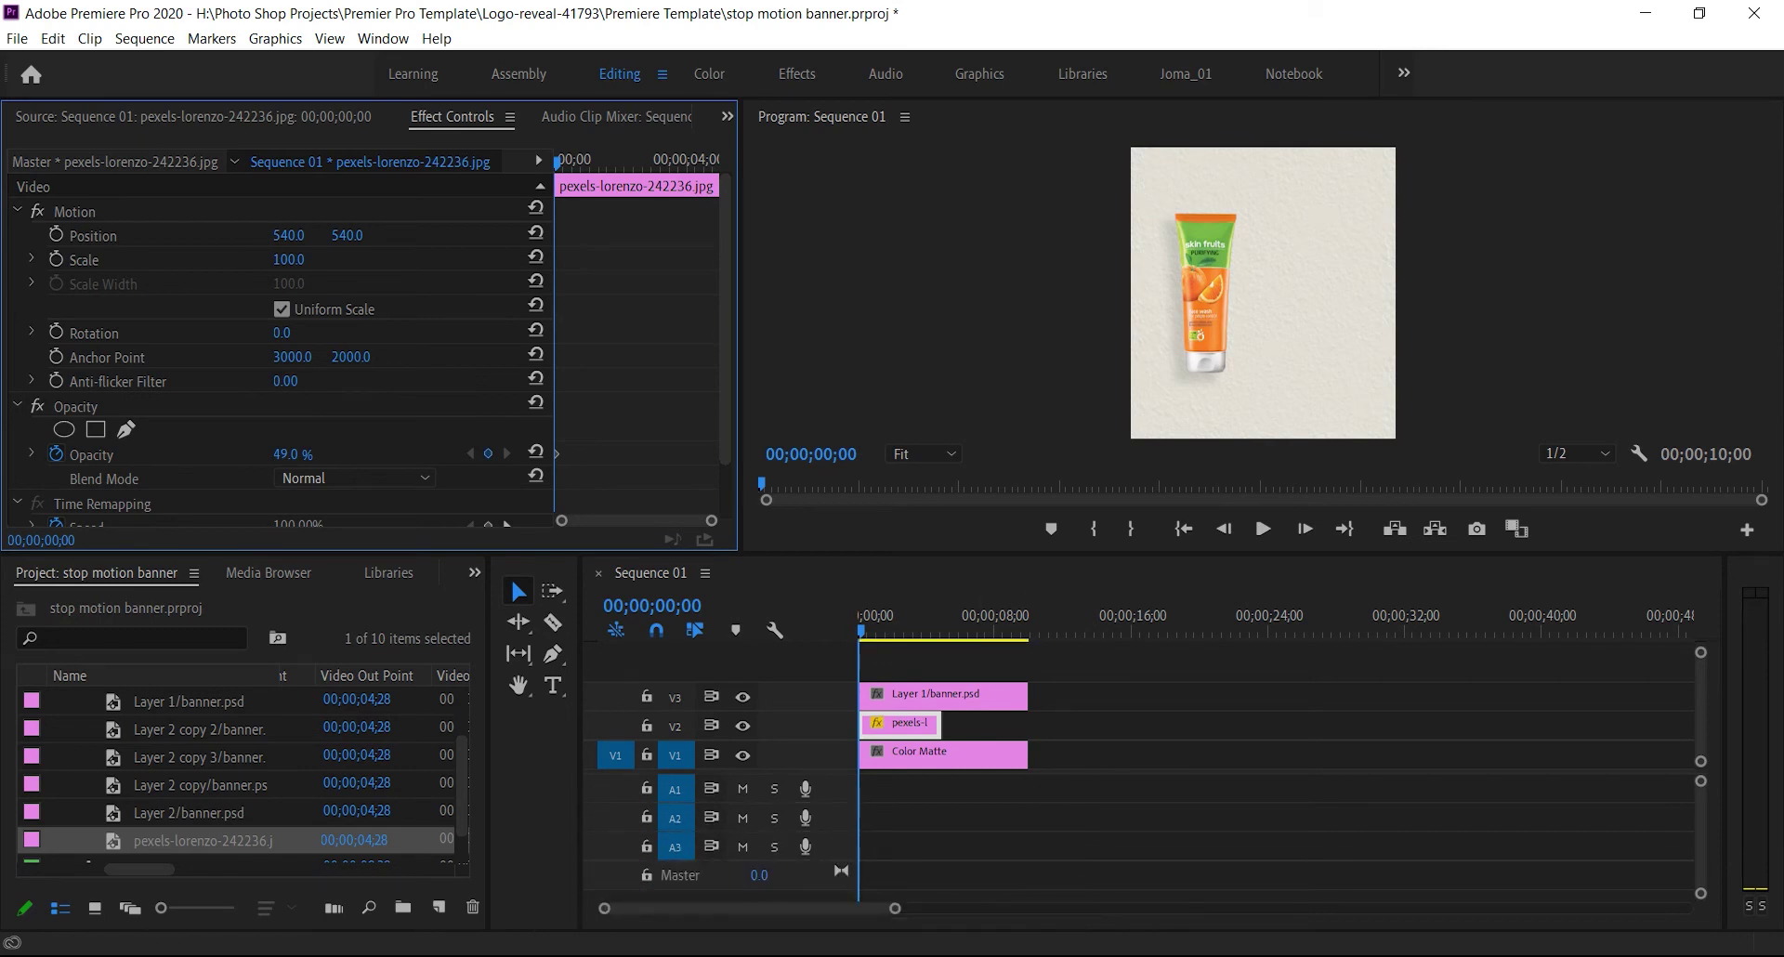
pyautogui.click(293, 455)
pyautogui.click(214, 454)
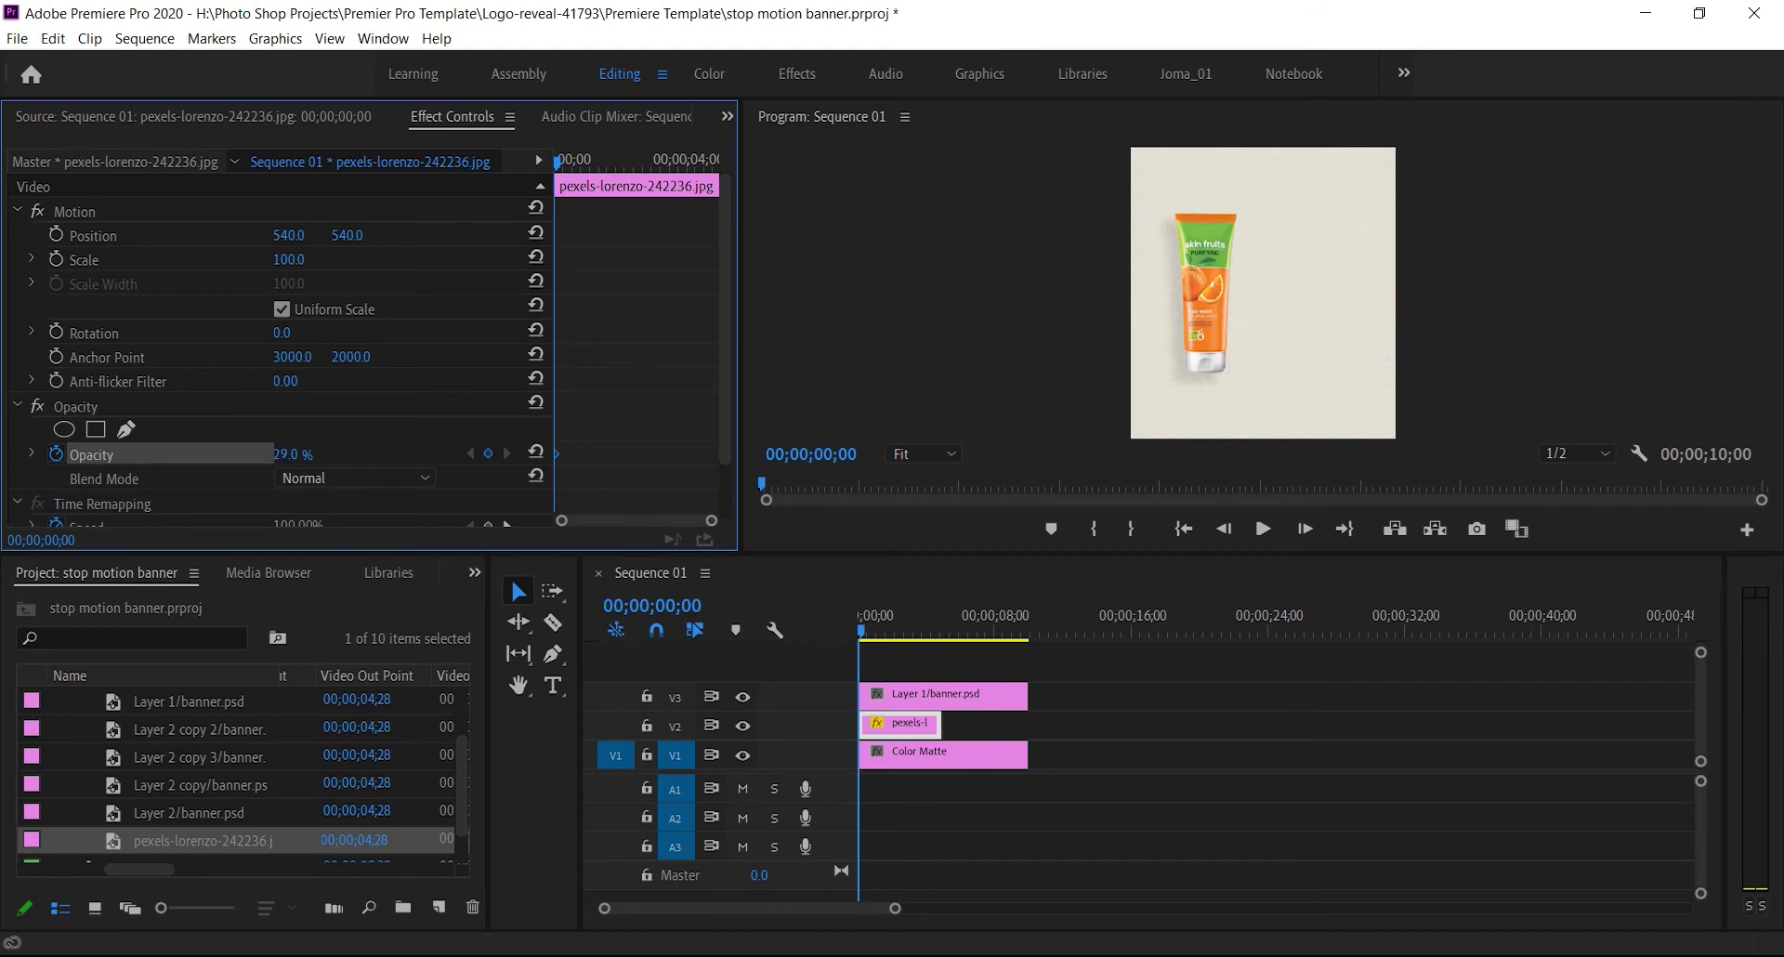
pyautogui.click(1263, 529)
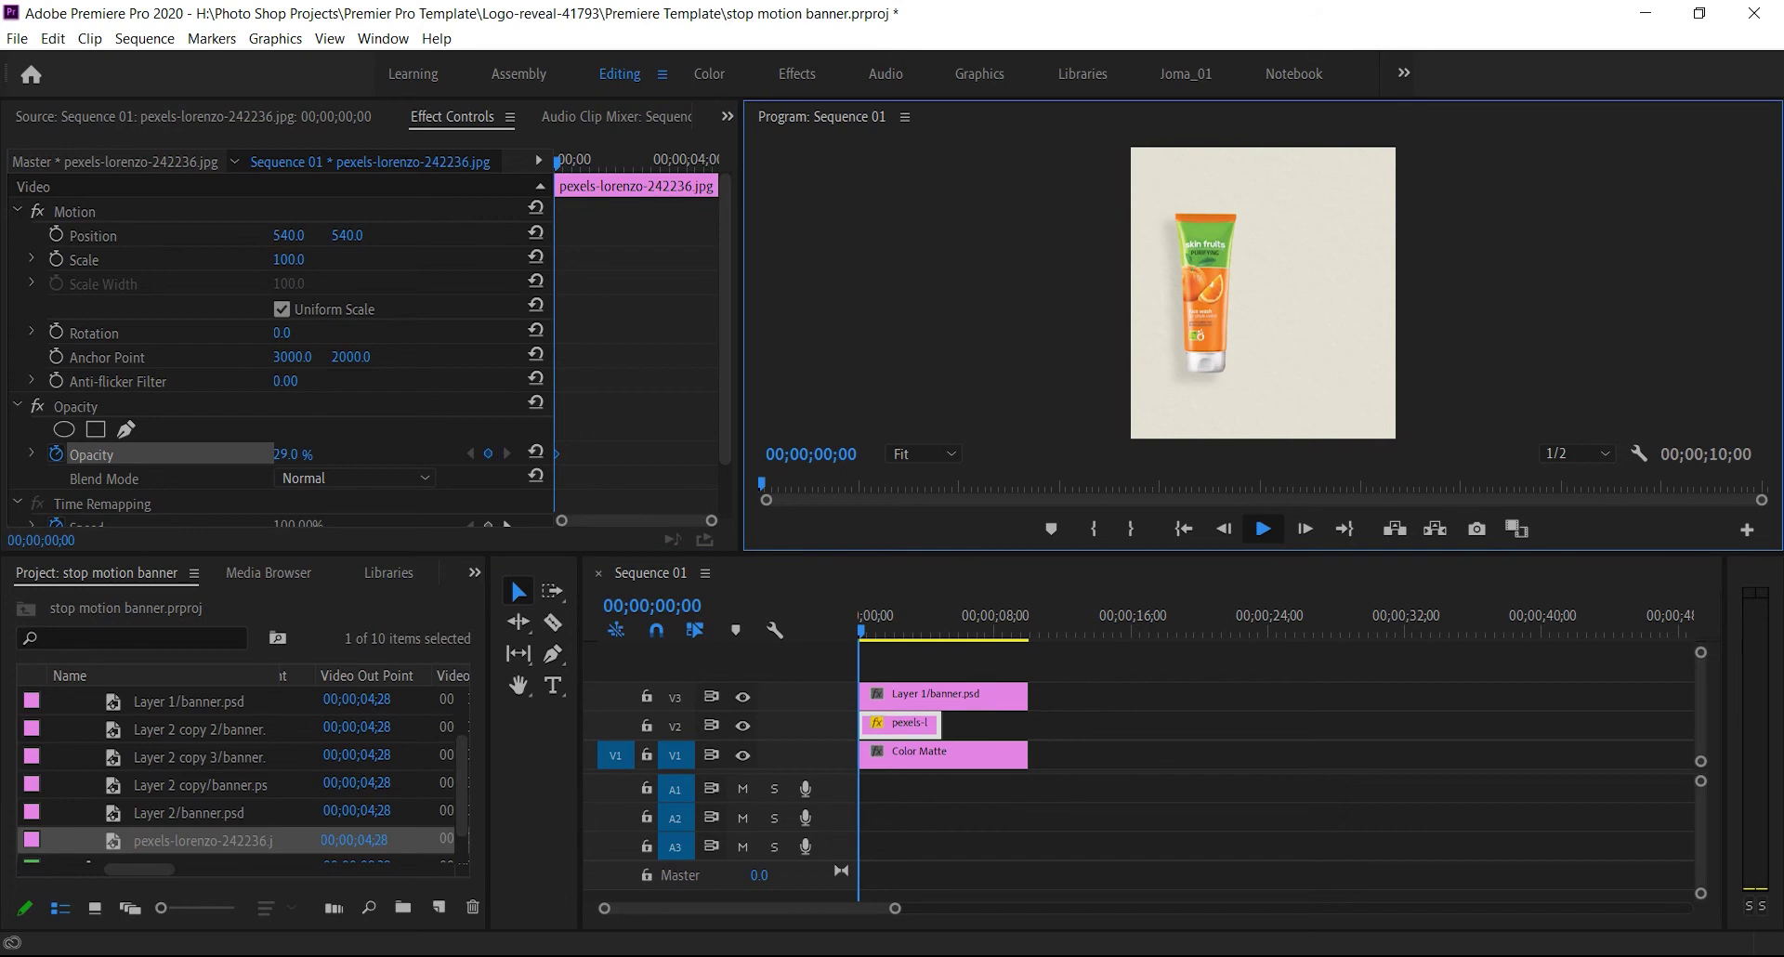
pyautogui.press('space')
pyautogui.moveTo(885, 632); pyautogui.dragTo(738, 630)
# Extend the texture to 10 seconds, and insert Layer 2 copy 2/banner.psd on V3 with the product clip moved to V4
pyautogui.click(198, 729)
pyautogui.moveTo(938, 726); pyautogui.dragTo(977, 668)
pyautogui.moveTo(200, 730); pyautogui.dragTo(862, 698)
pyautogui.moveTo(864, 626); pyautogui.dragTo(861, 626)
pyautogui.click(893, 697)
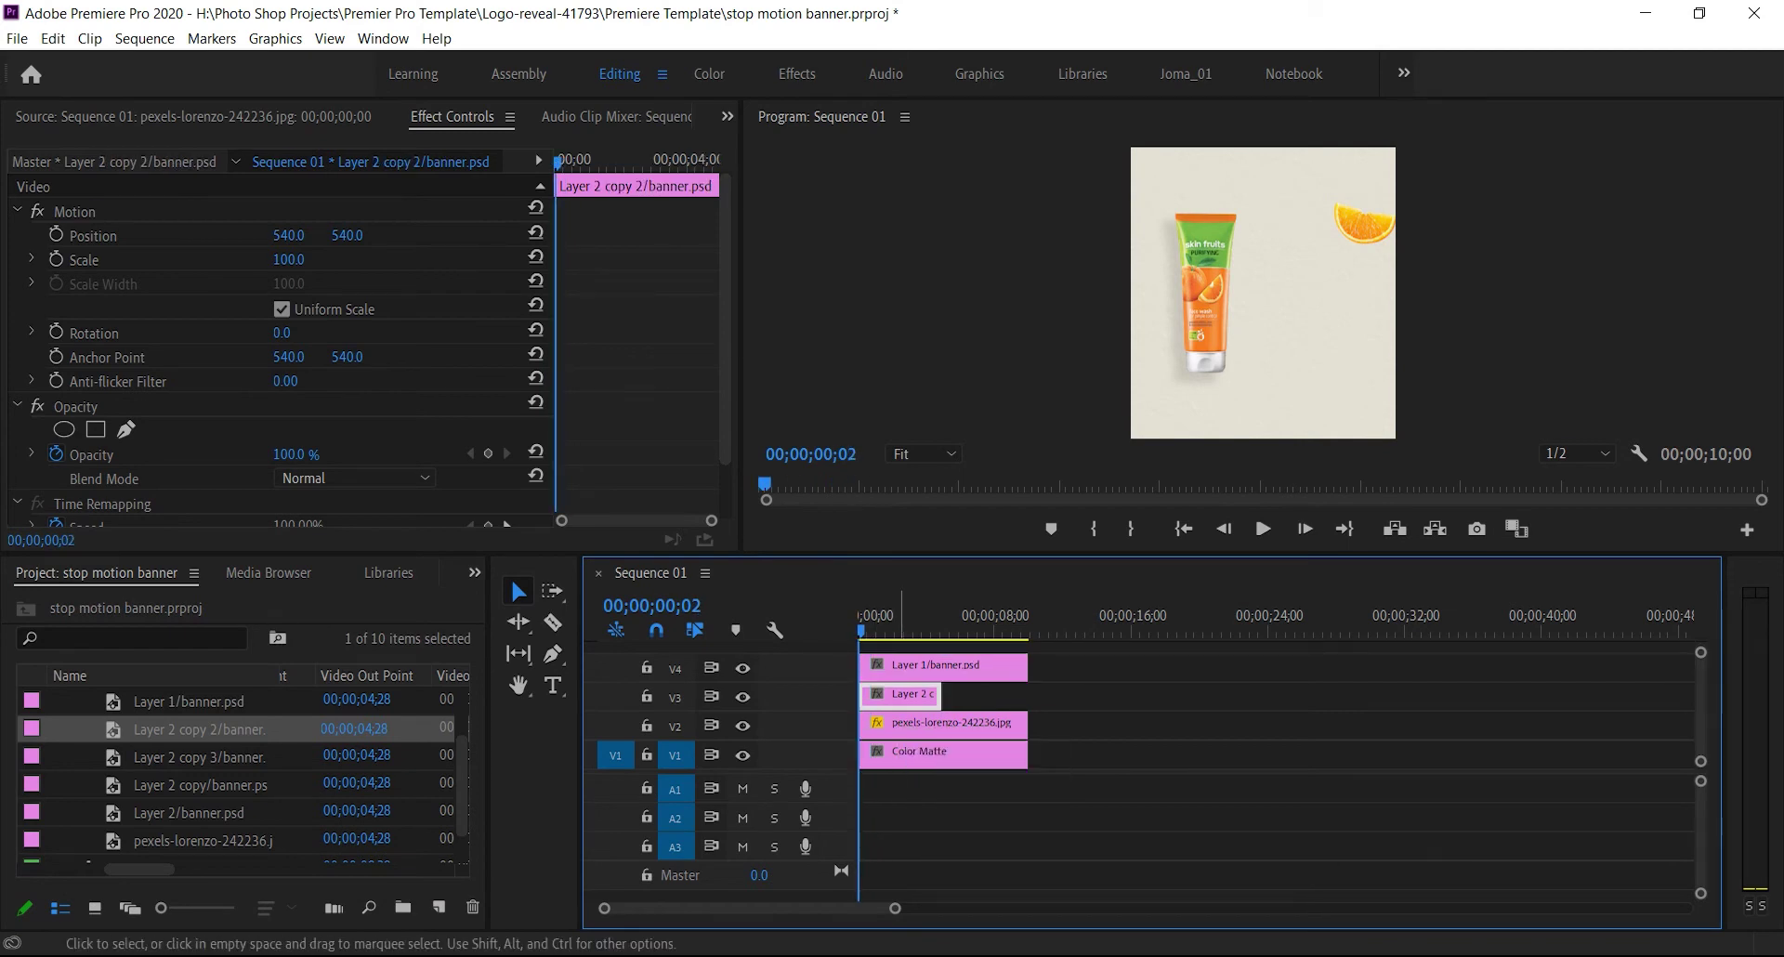
# Set the scale of the Layer 2 copy 2 orange slice clip to 75
pyautogui.doubleClick(902, 697)
pyautogui.click(453, 118)
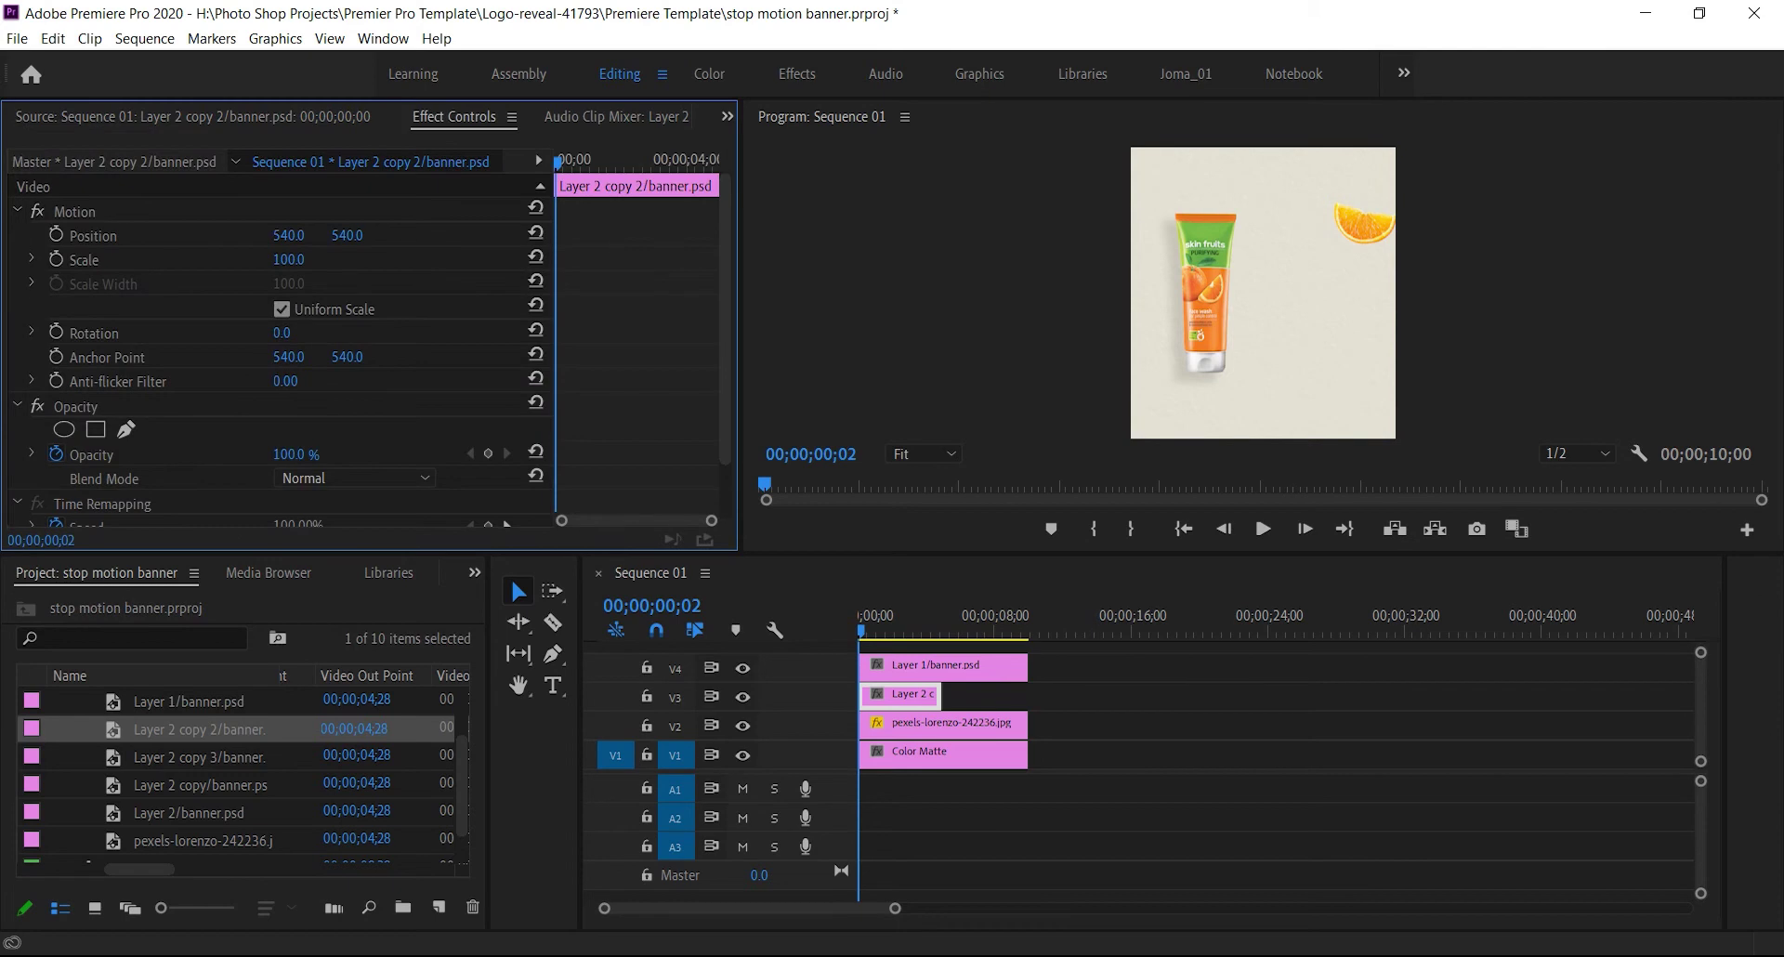
pyautogui.moveTo(286, 261); pyautogui.dragTo(273, 260)
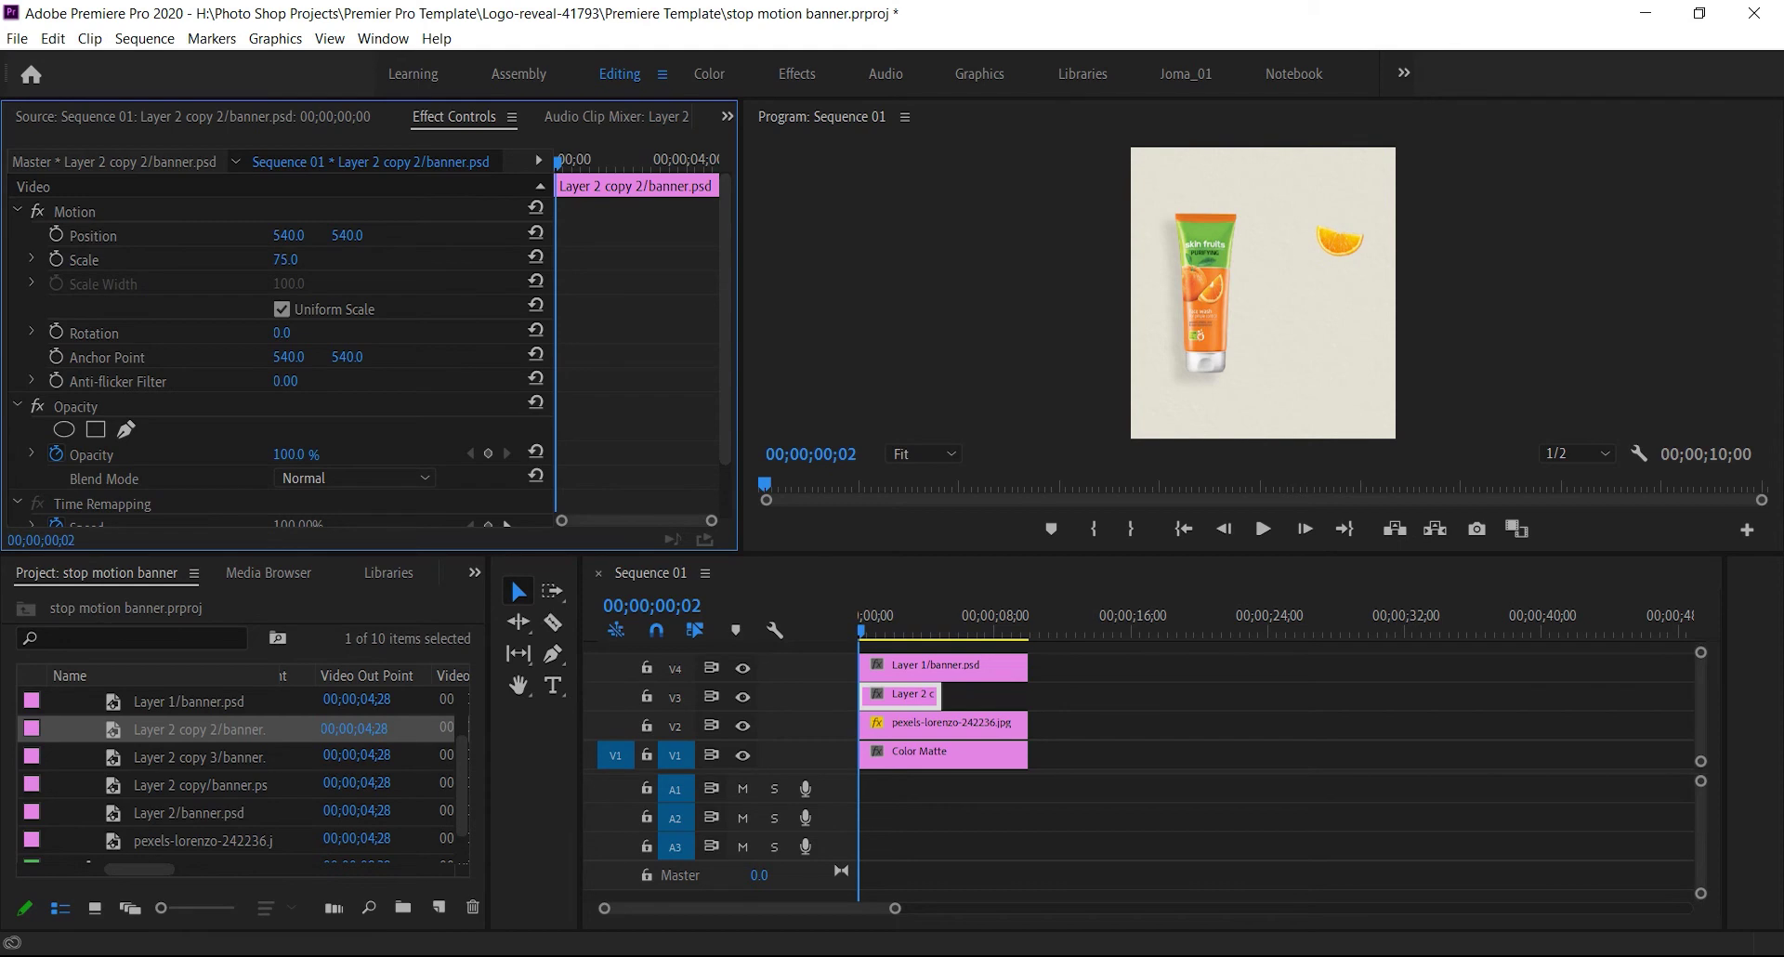
pyautogui.click(927, 697)
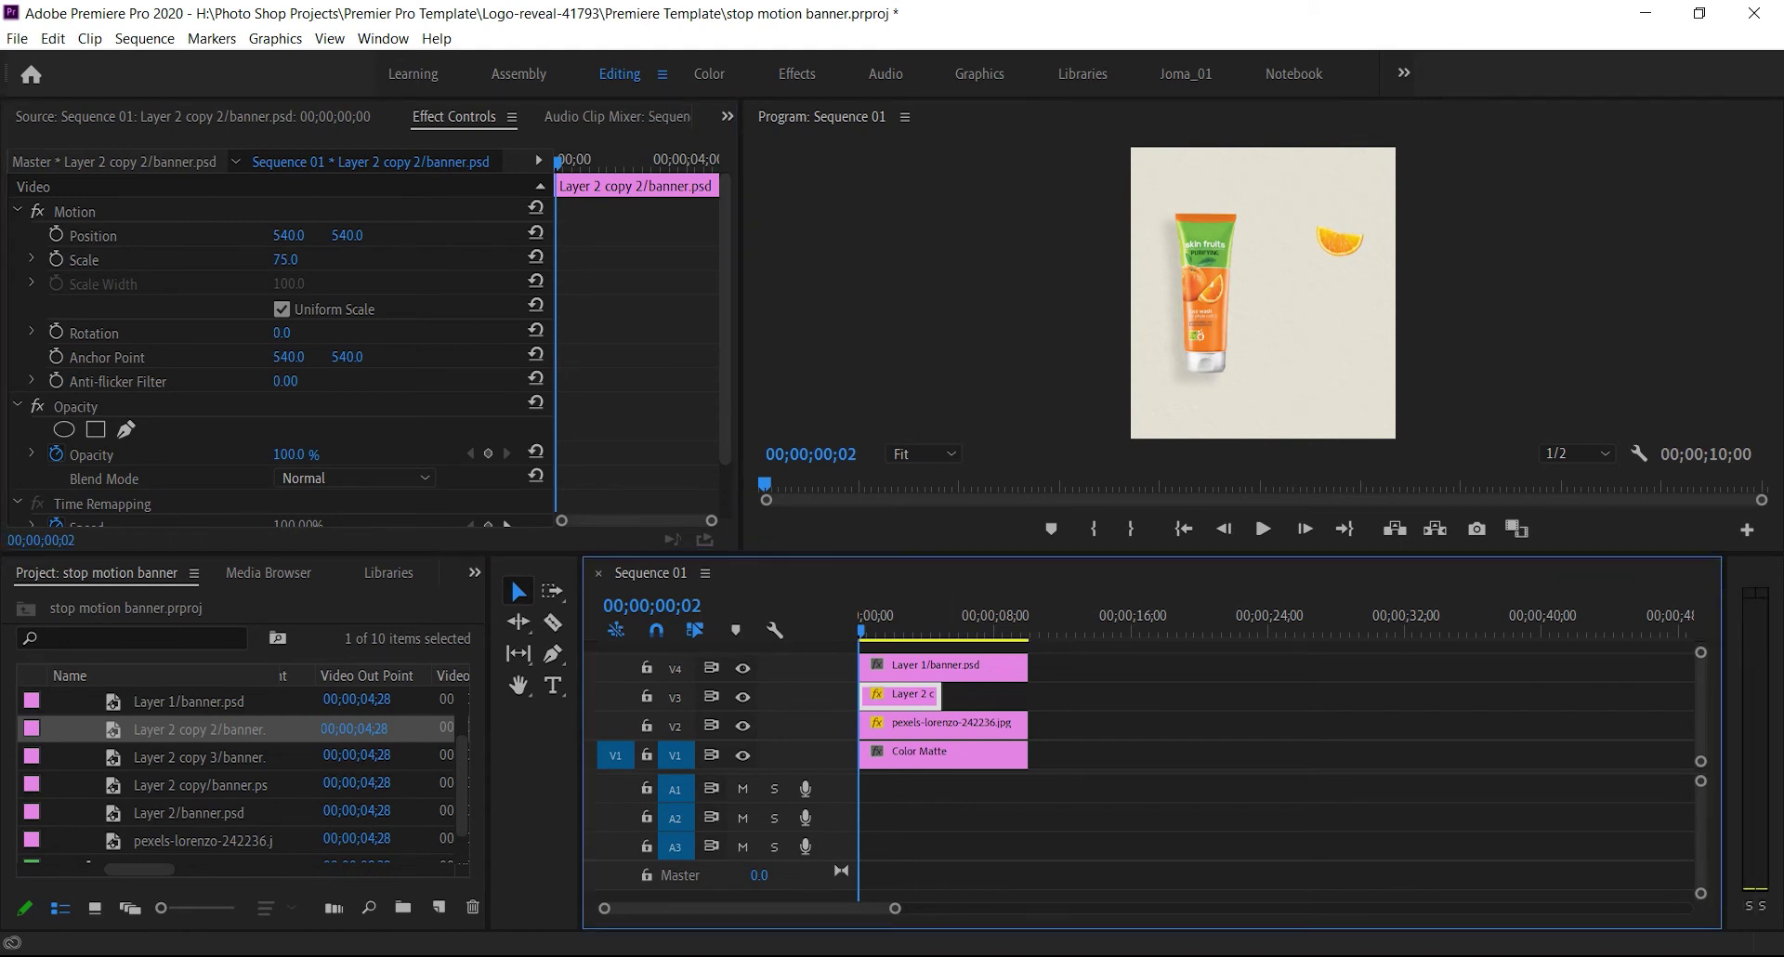
pyautogui.doubleClick(1339, 241)
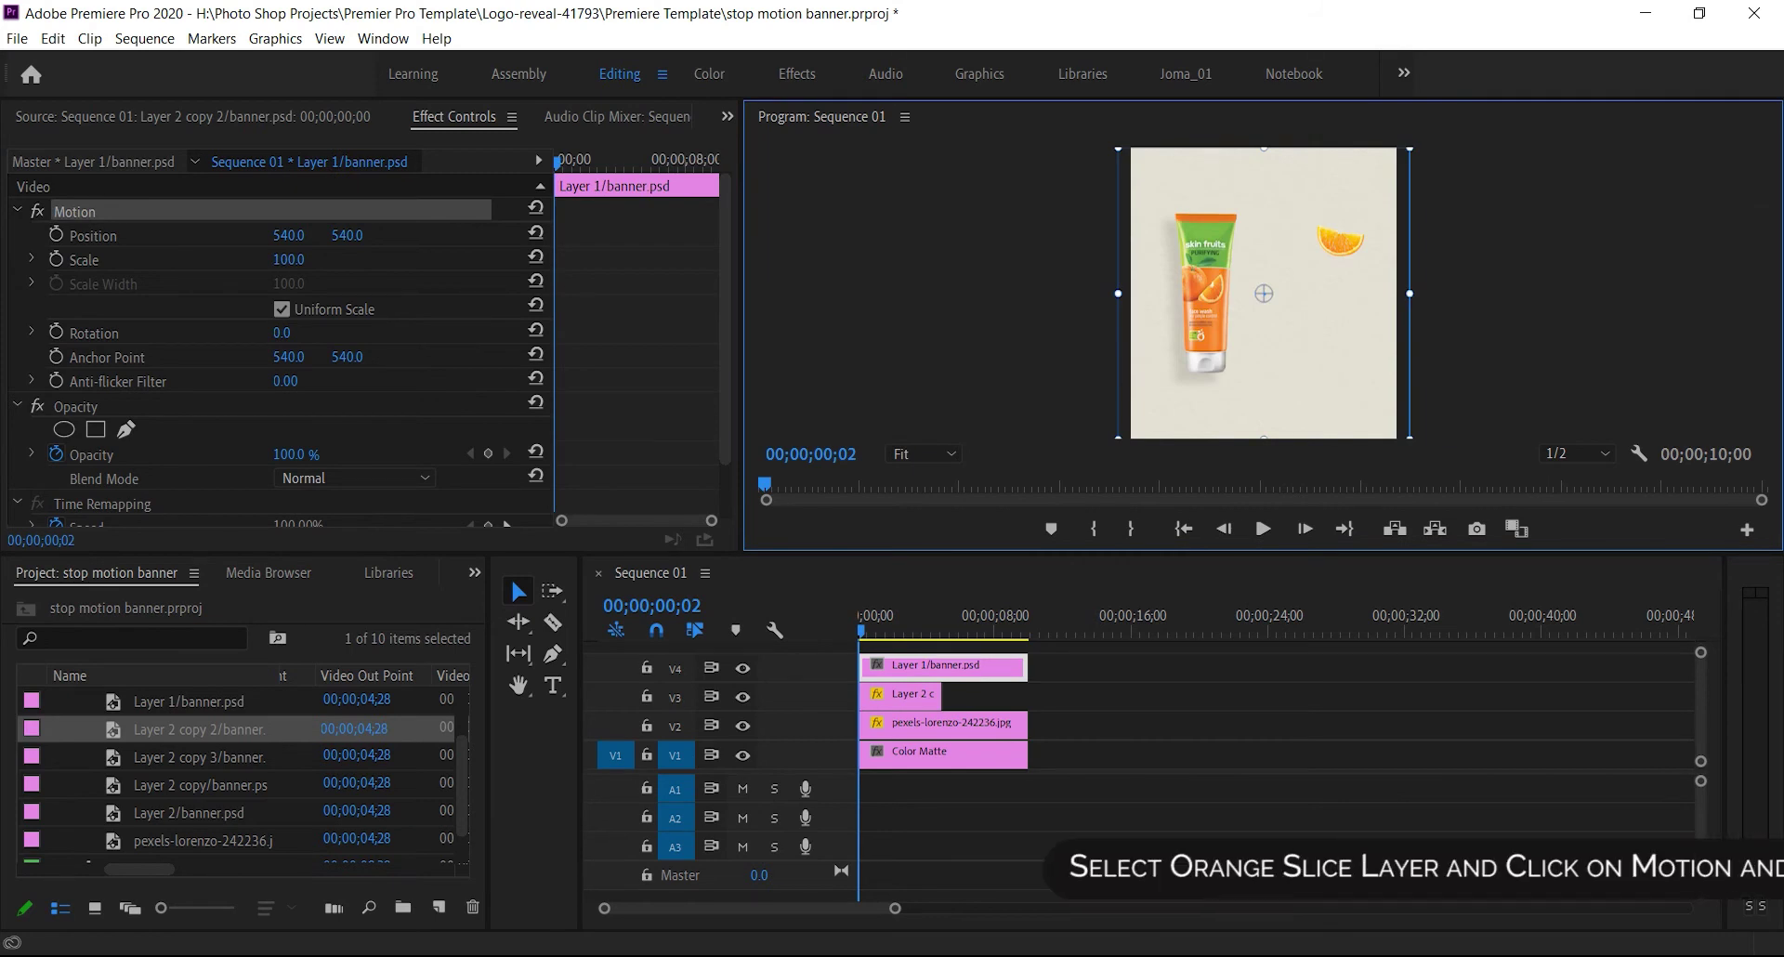
pyautogui.hotkey('shift', '5')
pyautogui.moveTo(1264, 294); pyautogui.dragTo(1299, 249)
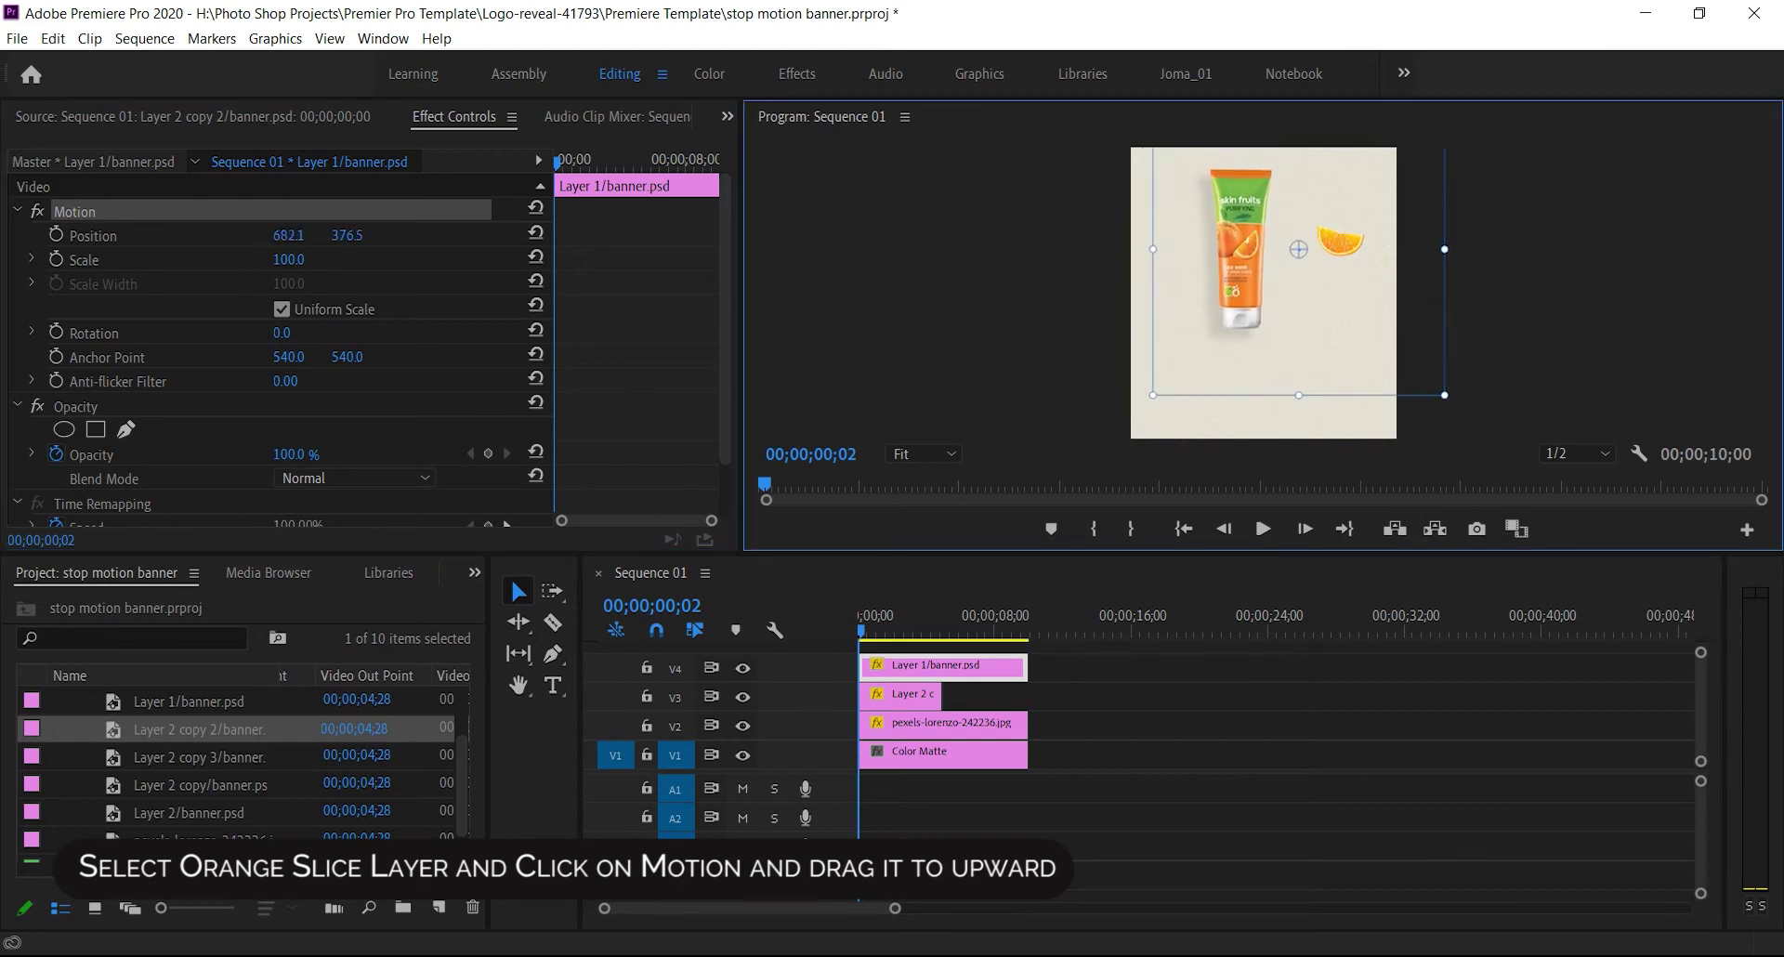
pyautogui.hotkey('ctrl', 'z')
# Move the Layer 2 copy 2 orange slice up and out of the frame's right side, to position 909.5, 273.2
pyautogui.click(903, 697)
pyautogui.hotkey('shift', '5')
pyautogui.moveTo(1264, 294); pyautogui.dragTo(1355, 221)
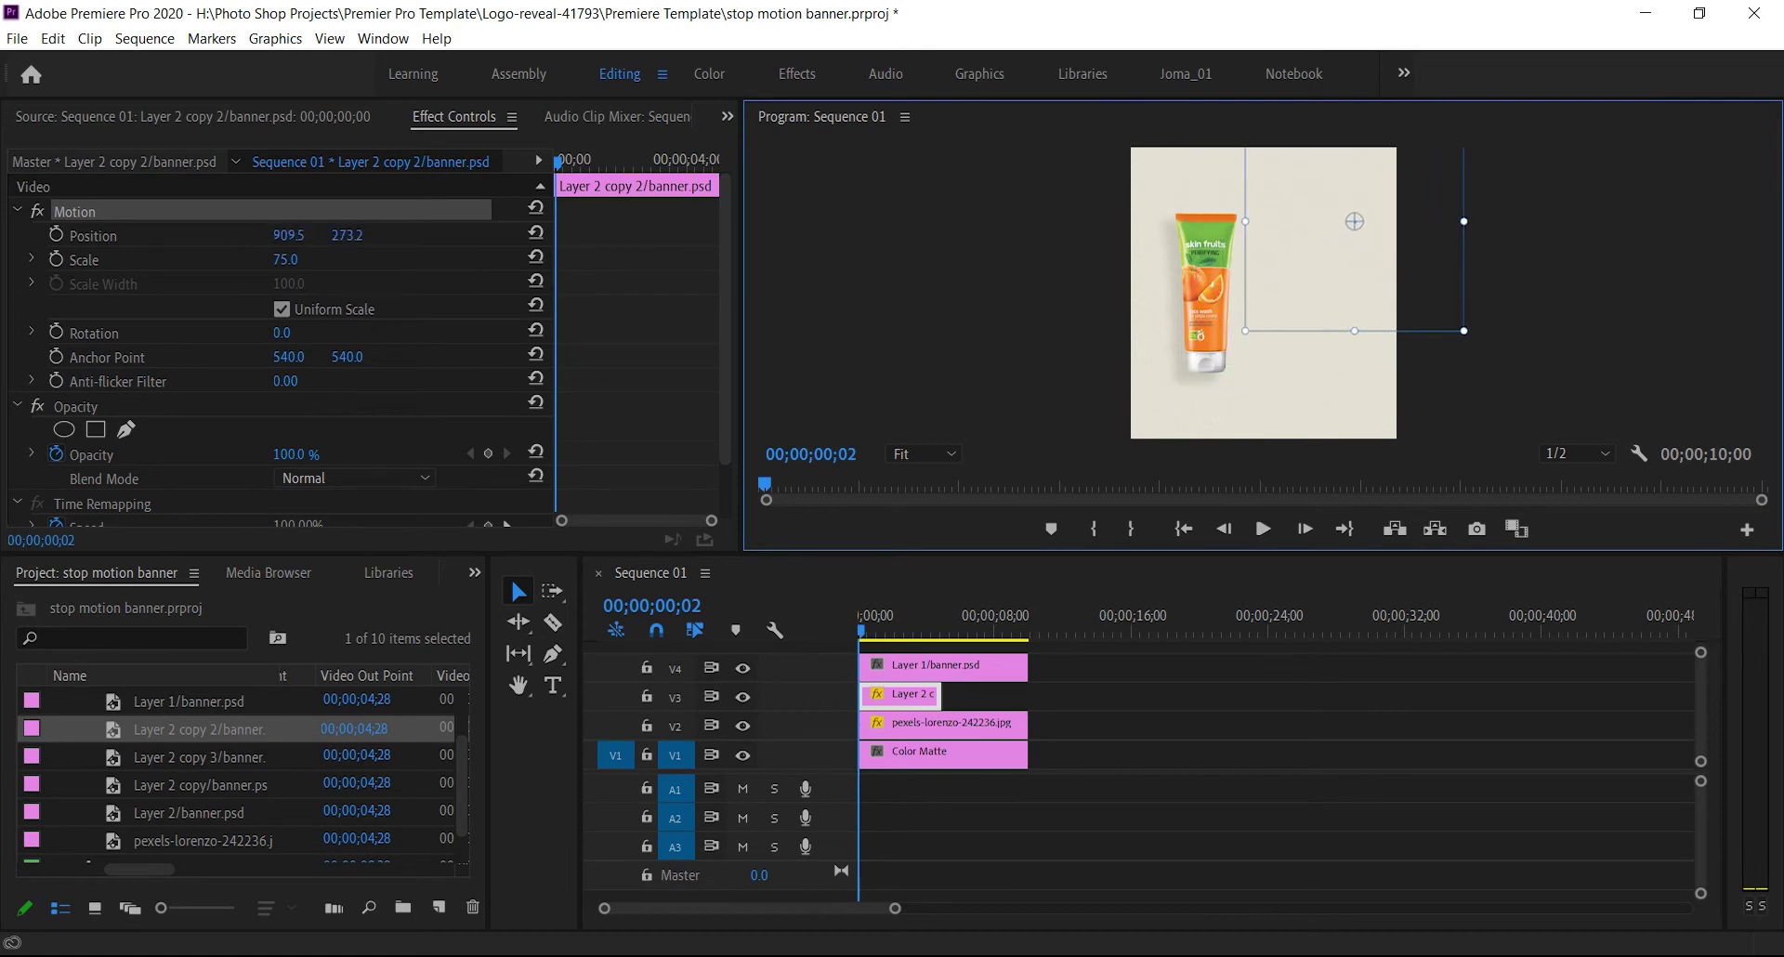
# Extend the orange slice clip to the product clip's end and turn on Position and Rotation keyframing at 00;00;00;02
pyautogui.moveTo(940, 694); pyautogui.dragTo(1028, 694)
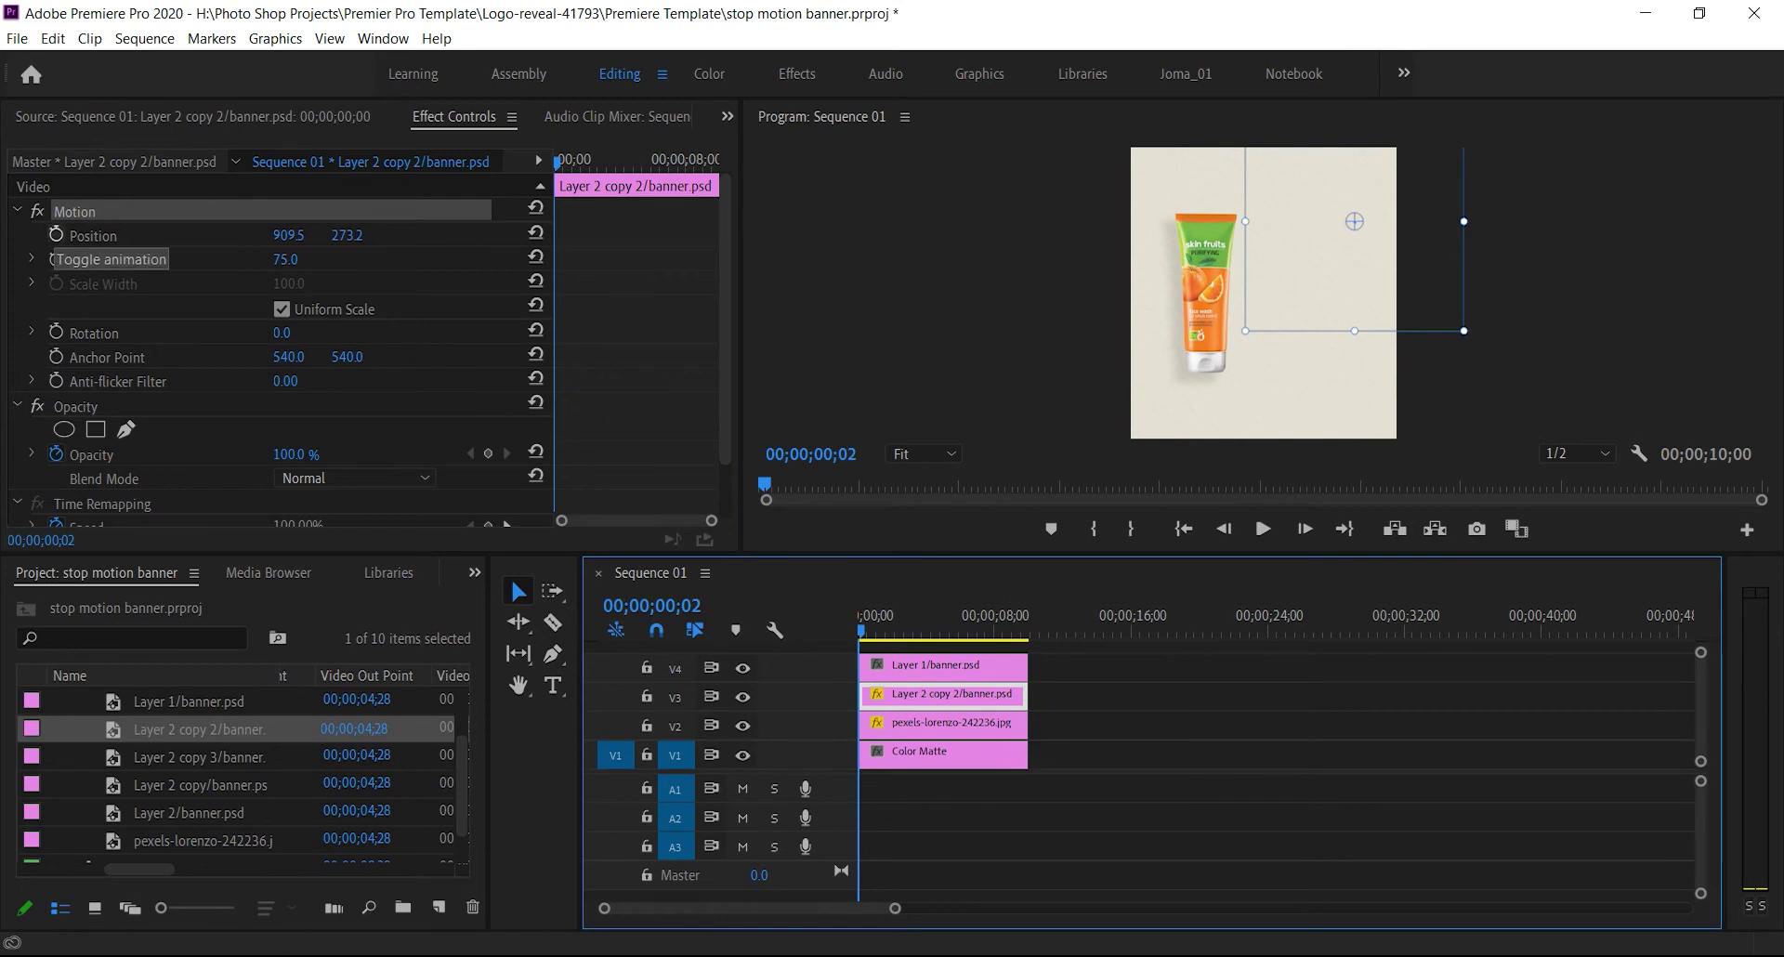
pyautogui.click(56, 234)
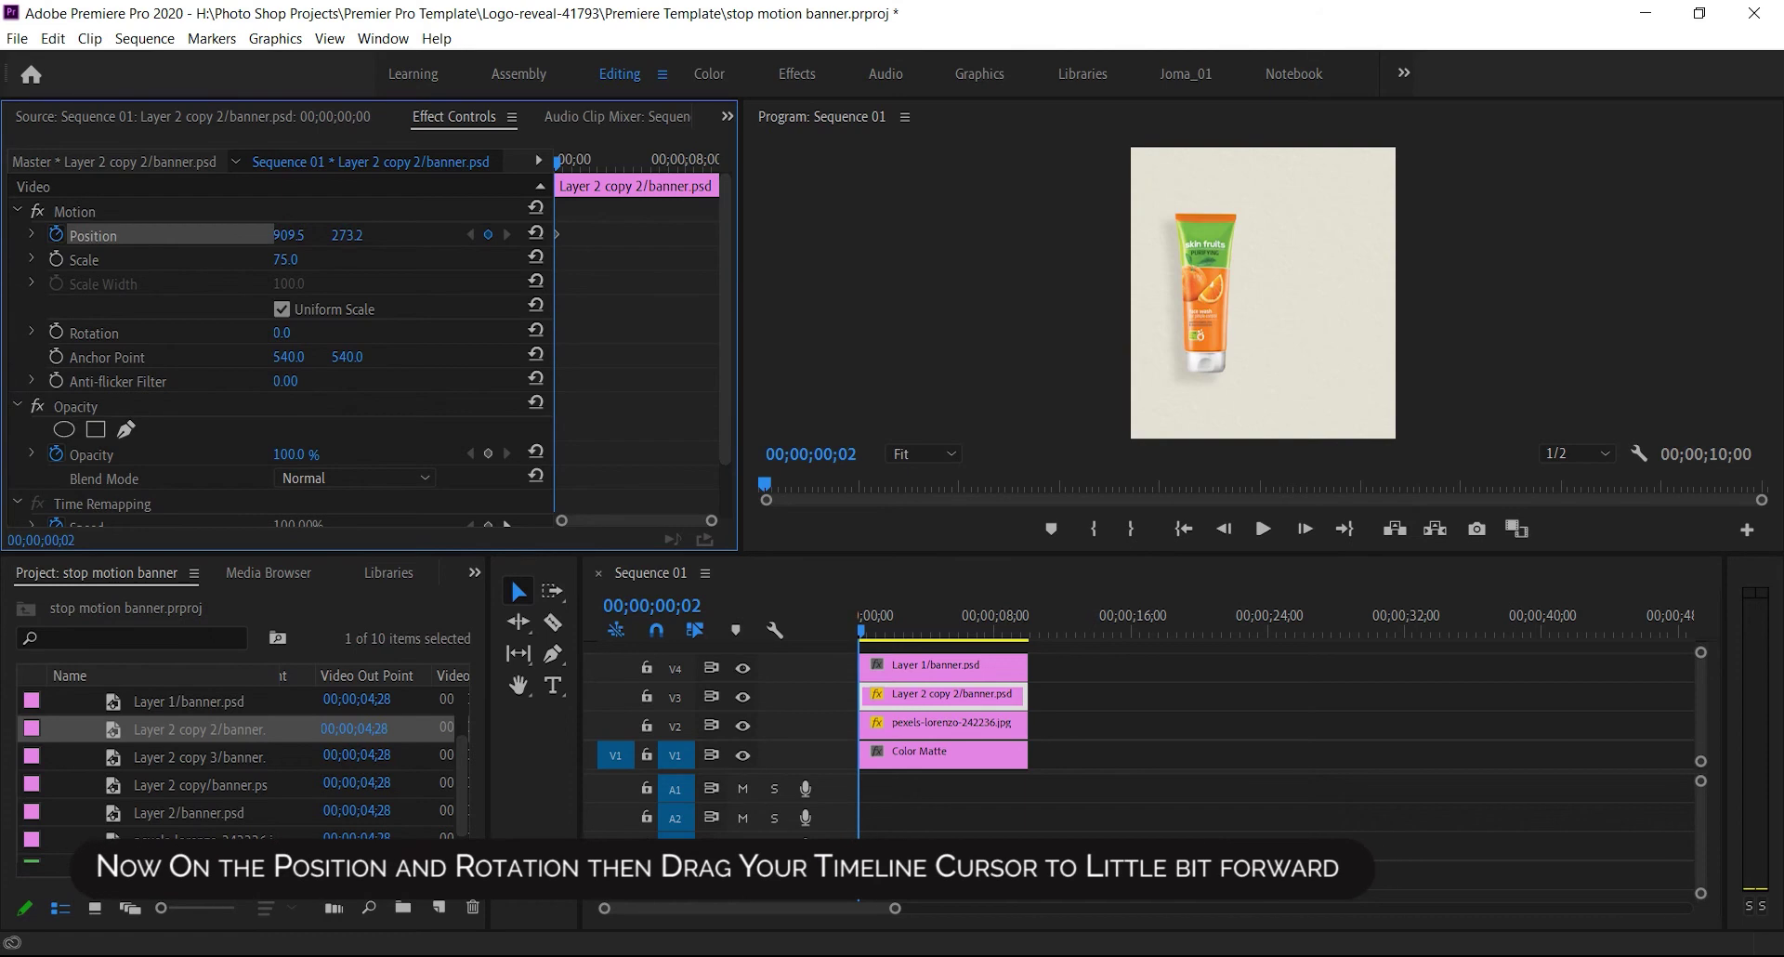
pyautogui.click(55, 333)
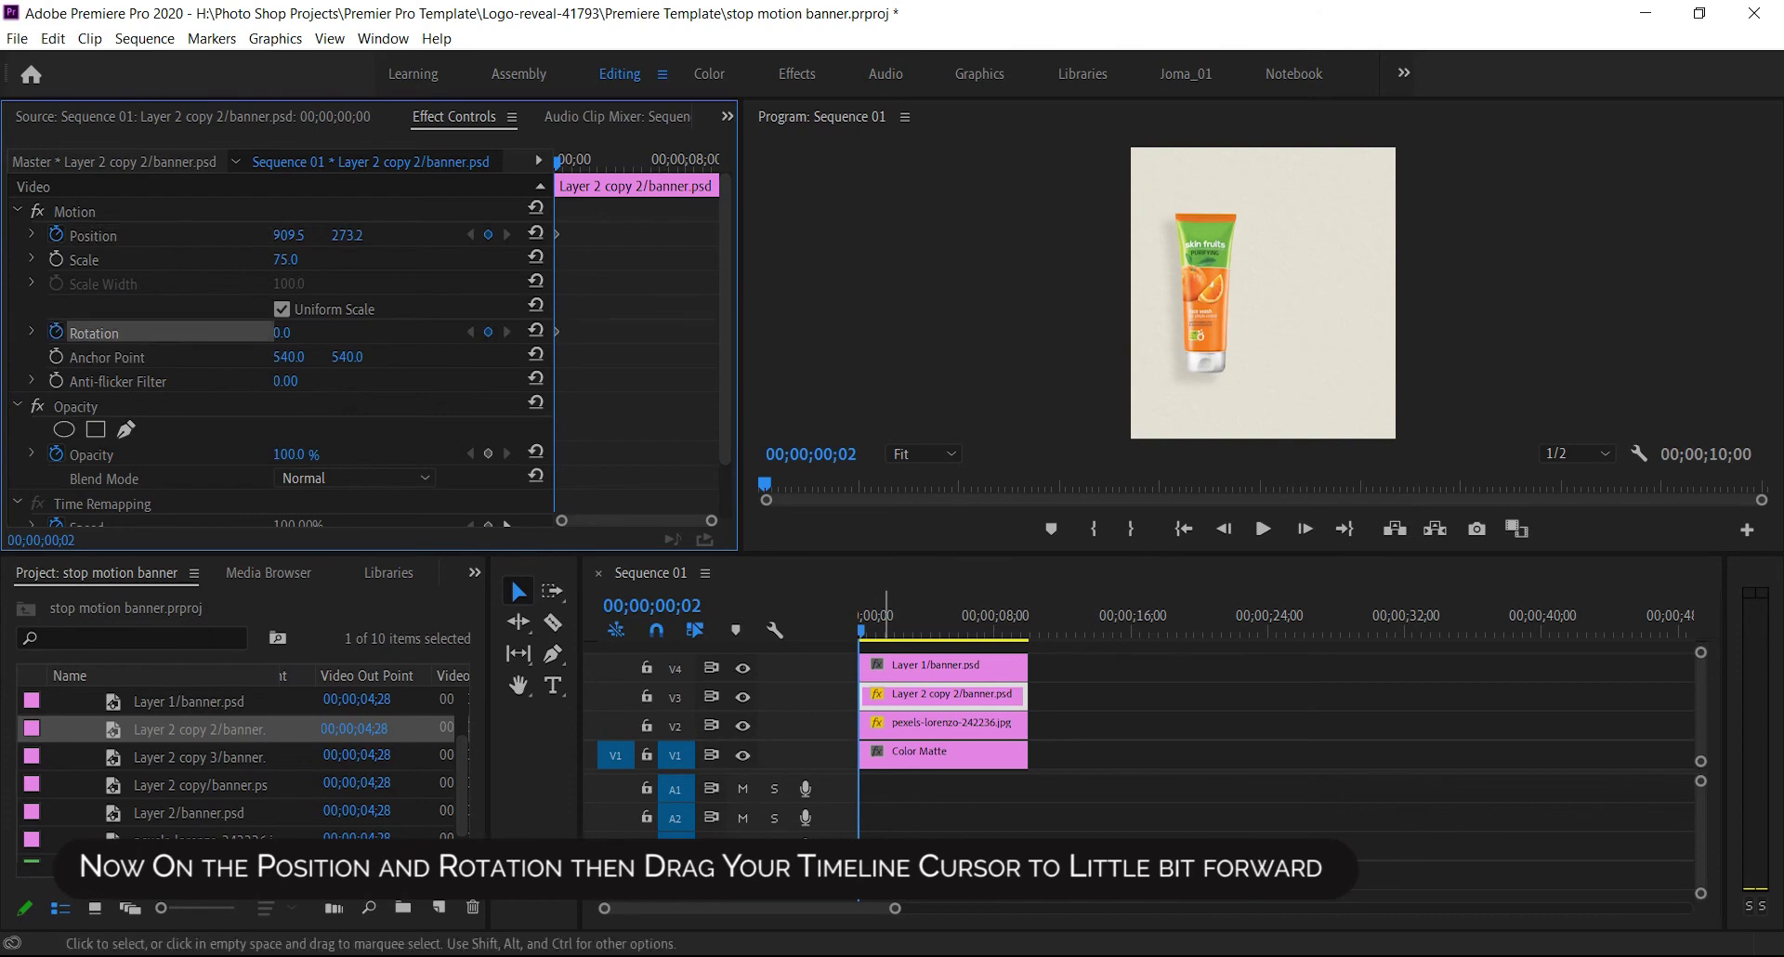
# At 00;00;03;28, move the Layer 2 copy 2 orange slice under the product to position -4.7, 746.5, and preview the movement
pyautogui.moveTo(861, 630); pyautogui.dragTo(925, 630)
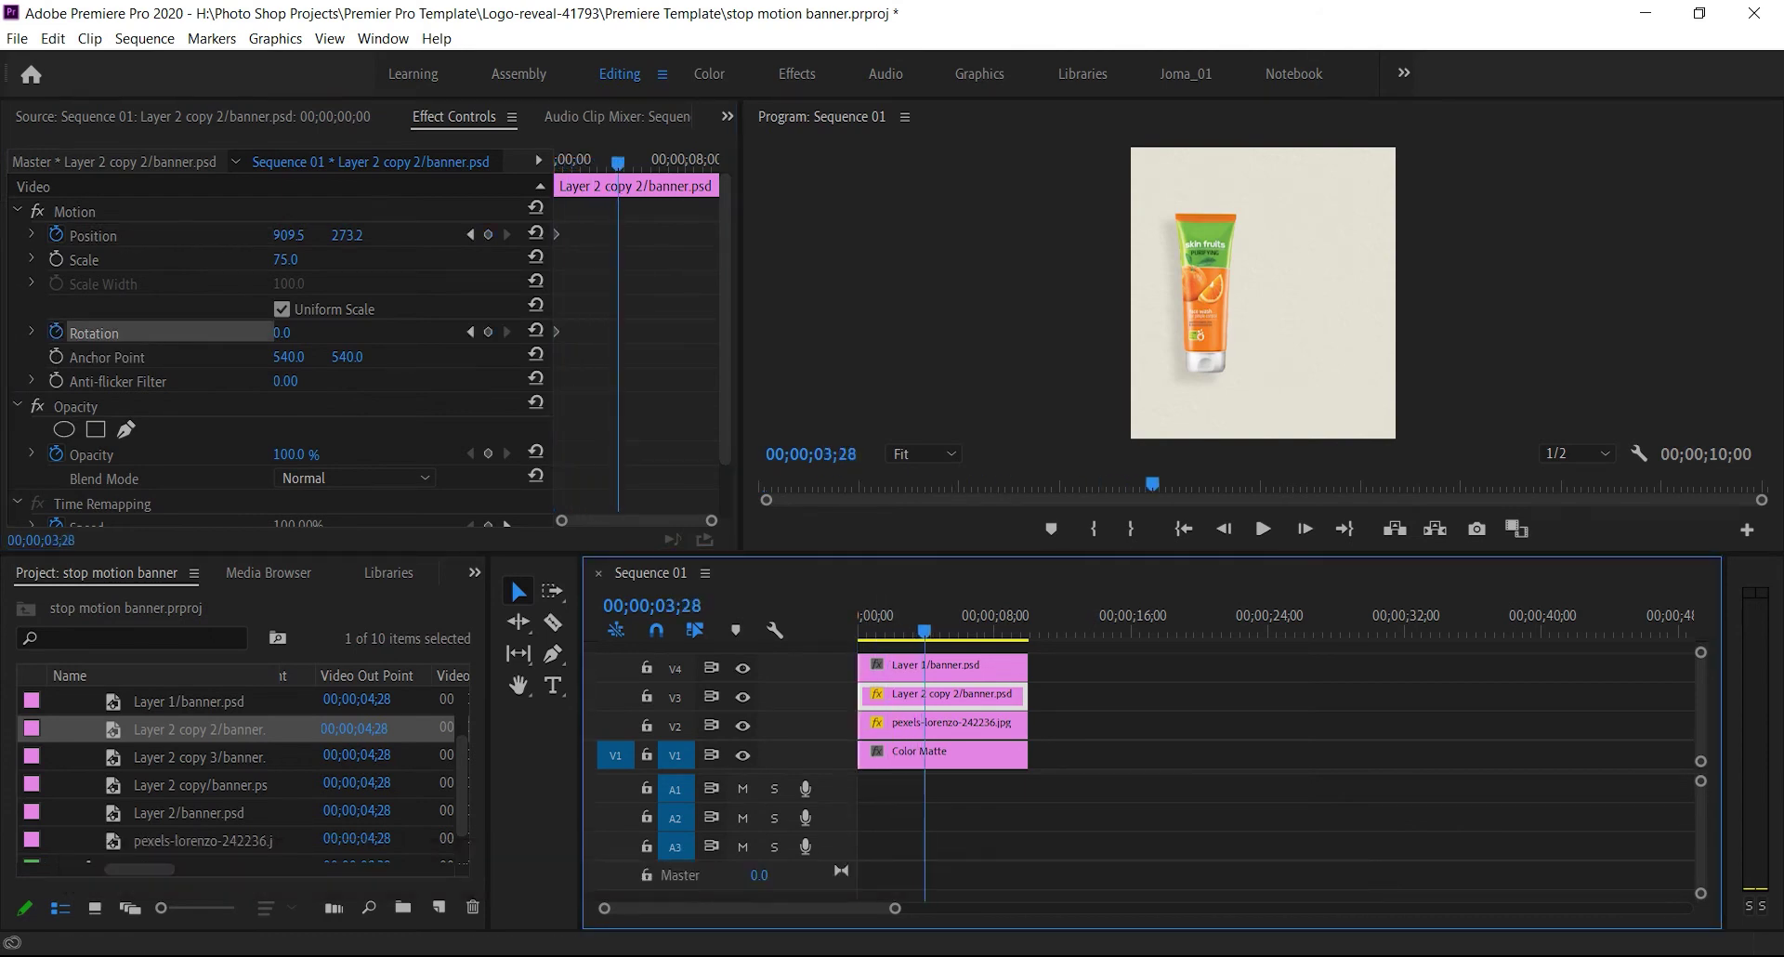
pyautogui.click(1206, 293)
pyautogui.doubleClick(1207, 293)
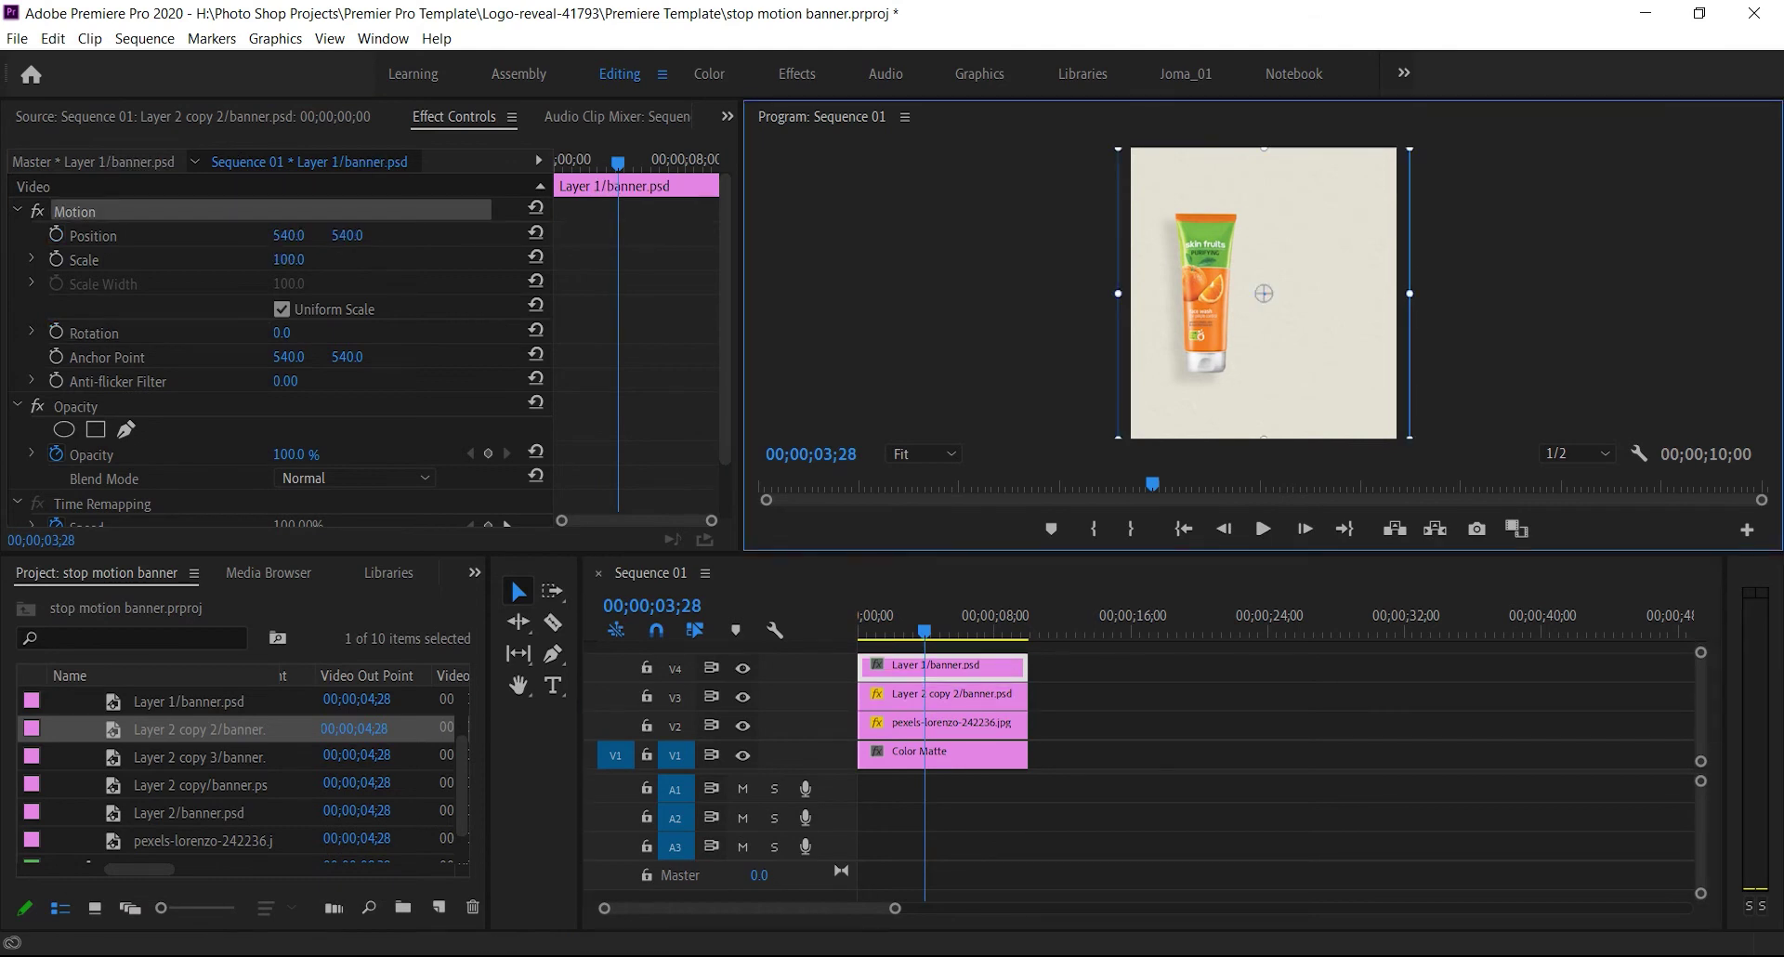
pyautogui.moveTo(1204, 294); pyautogui.dragTo(1170, 301)
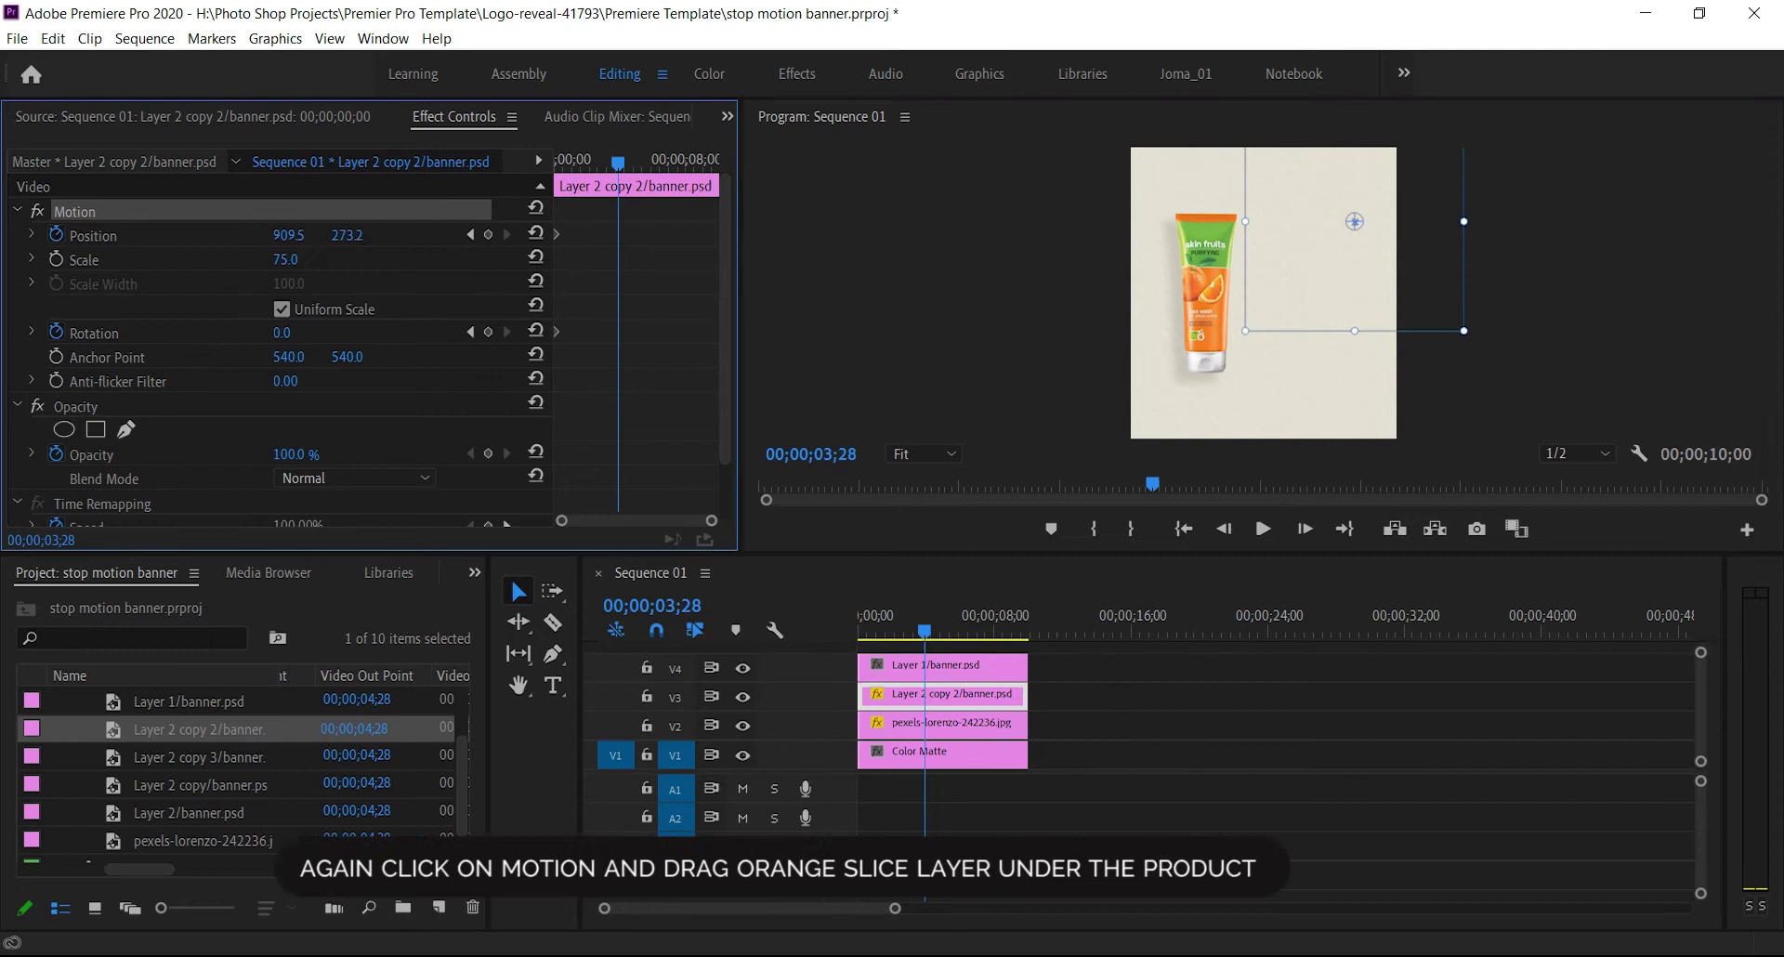
pyautogui.moveTo(1354, 221); pyautogui.dragTo(1126, 335)
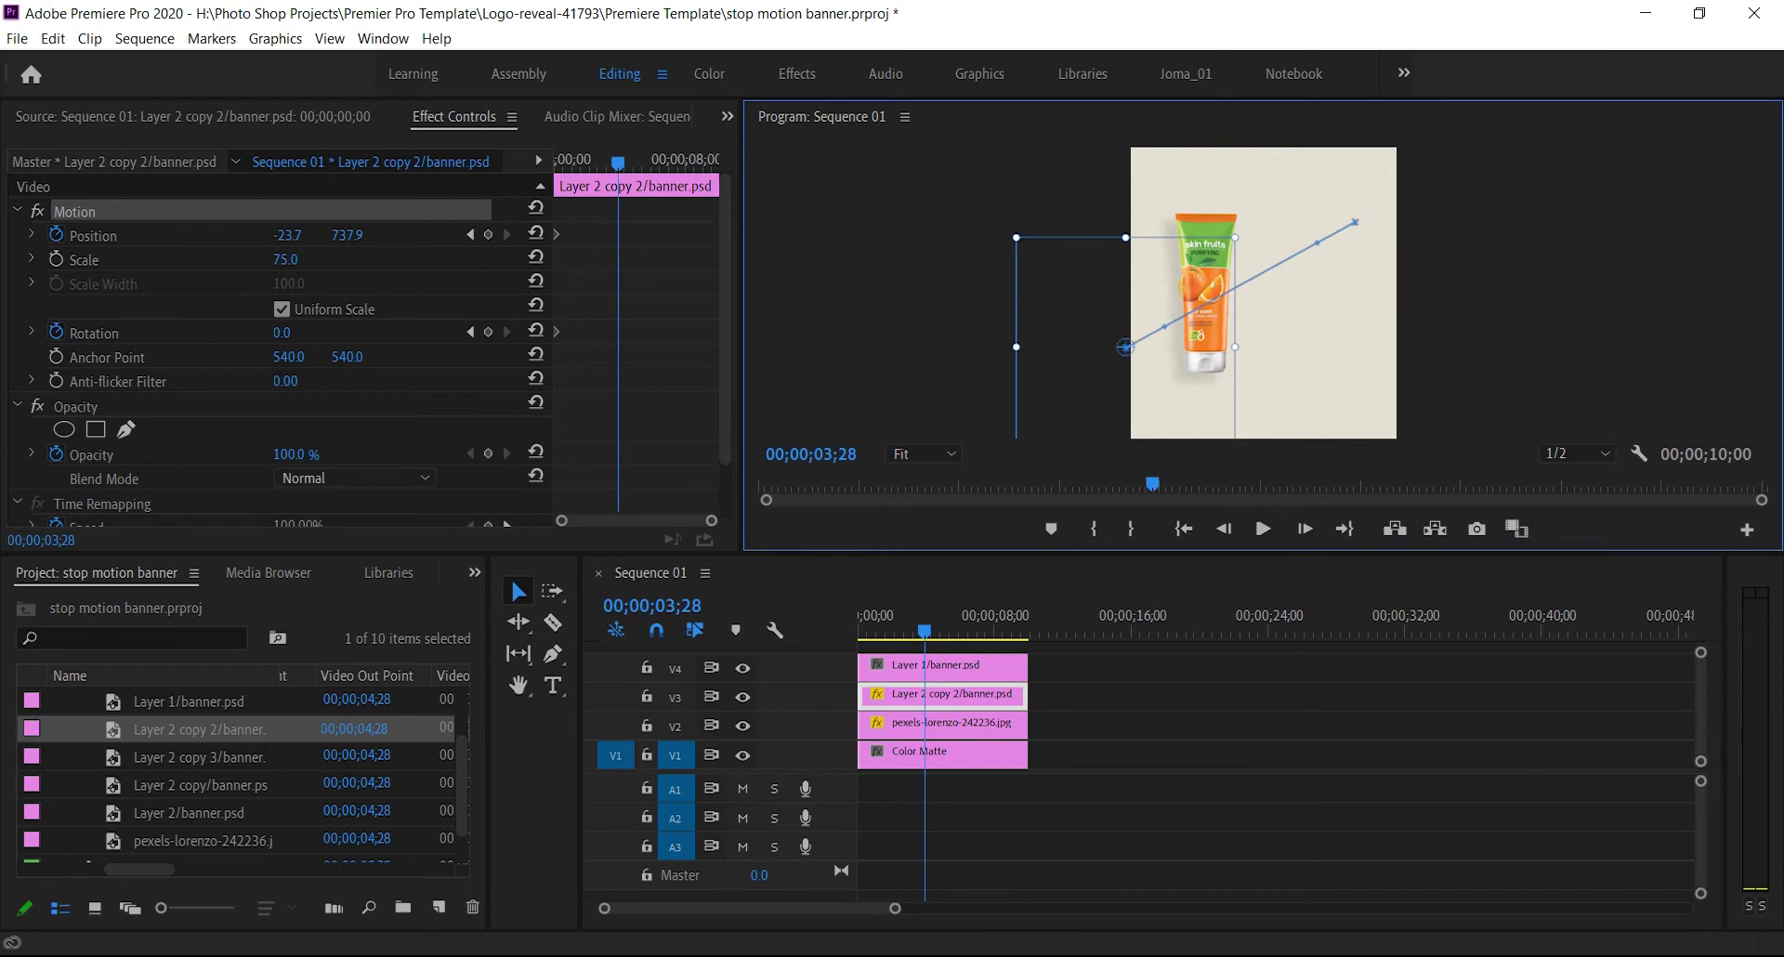
pyautogui.moveTo(1126, 335)
pyautogui.mouseDown()
pyautogui.moveTo(1145, 332)
pyautogui.moveTo(1131, 338)
pyautogui.mouseUp()
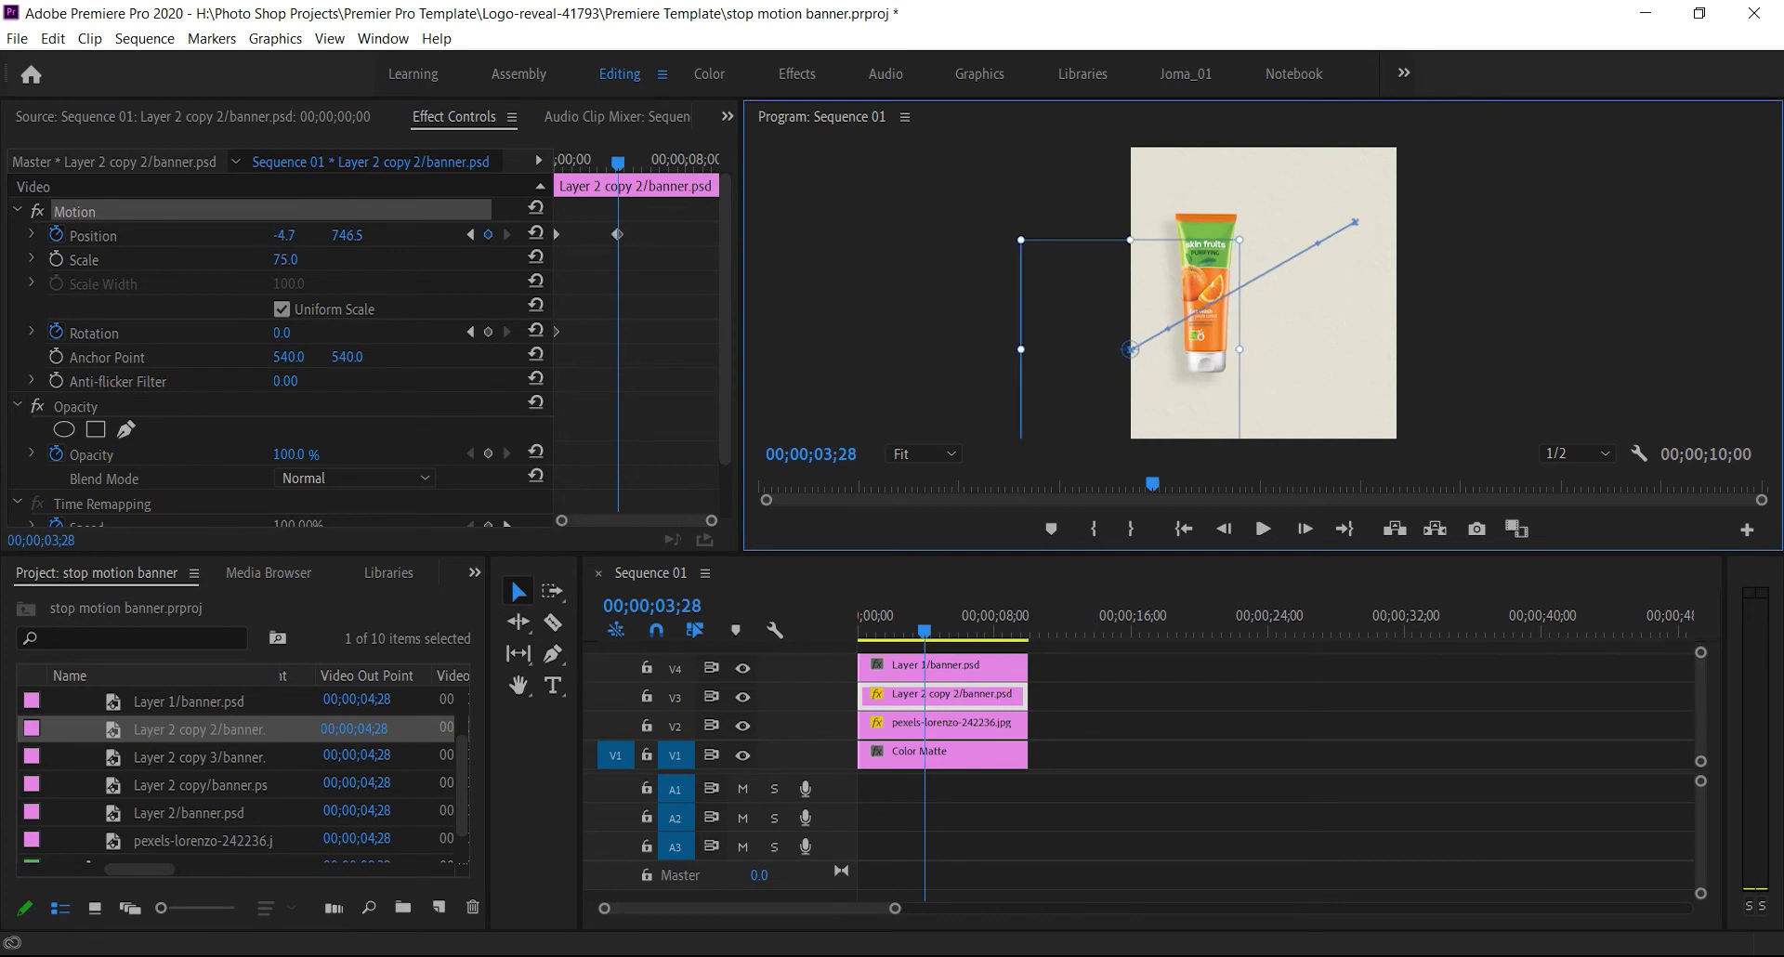
pyautogui.click(1183, 529)
pyautogui.click(1264, 529)
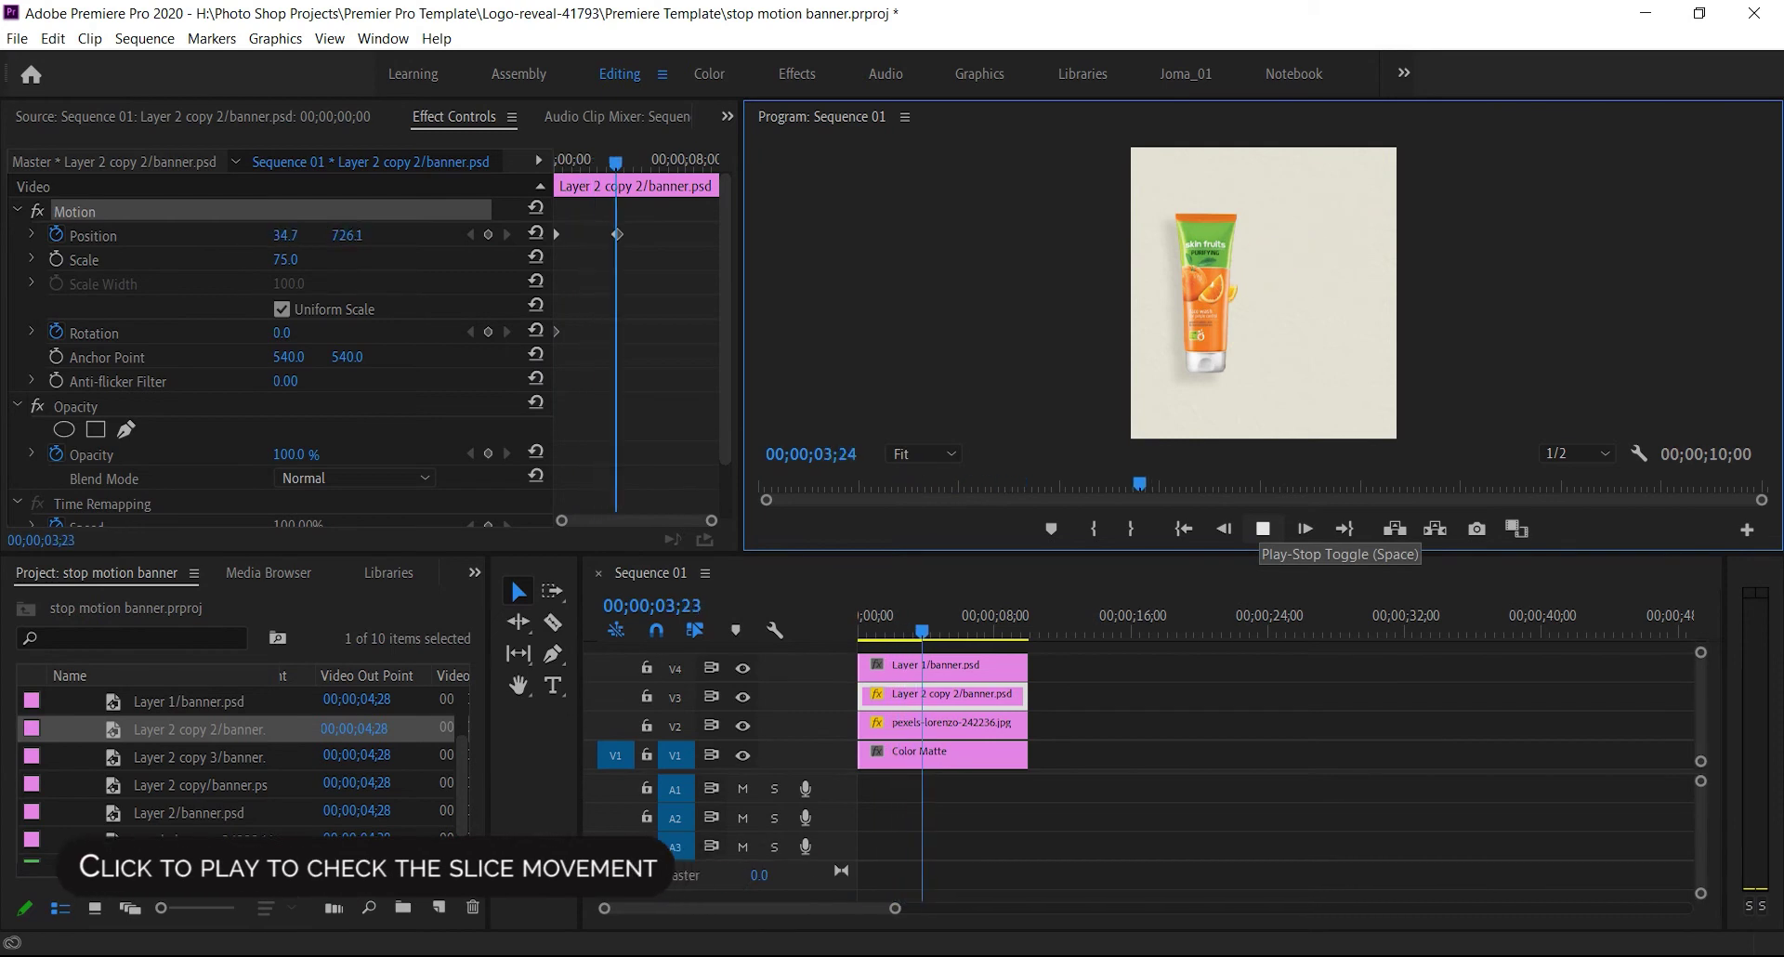
pyautogui.press('space')
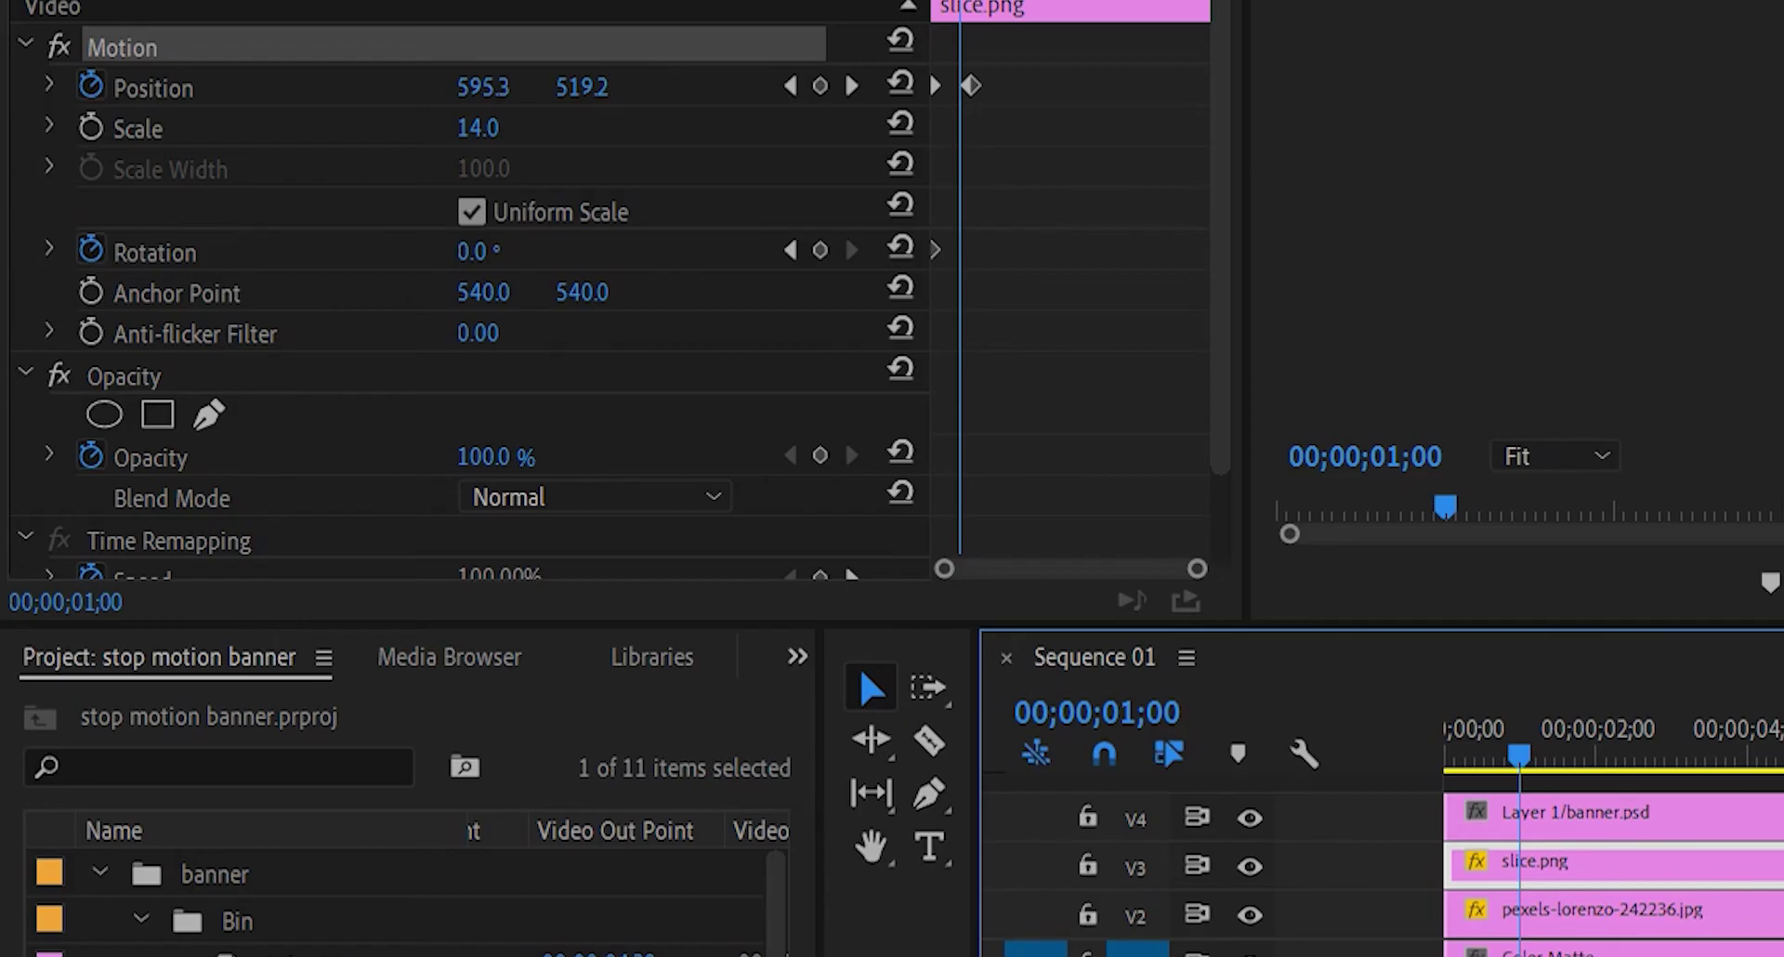
# Keyframe the slice.png clip's rotation to 199° at 00;00;00;27 and play the animation from the start
pyautogui.press('Left')
pyautogui.press('Left')
pyautogui.press('Left')
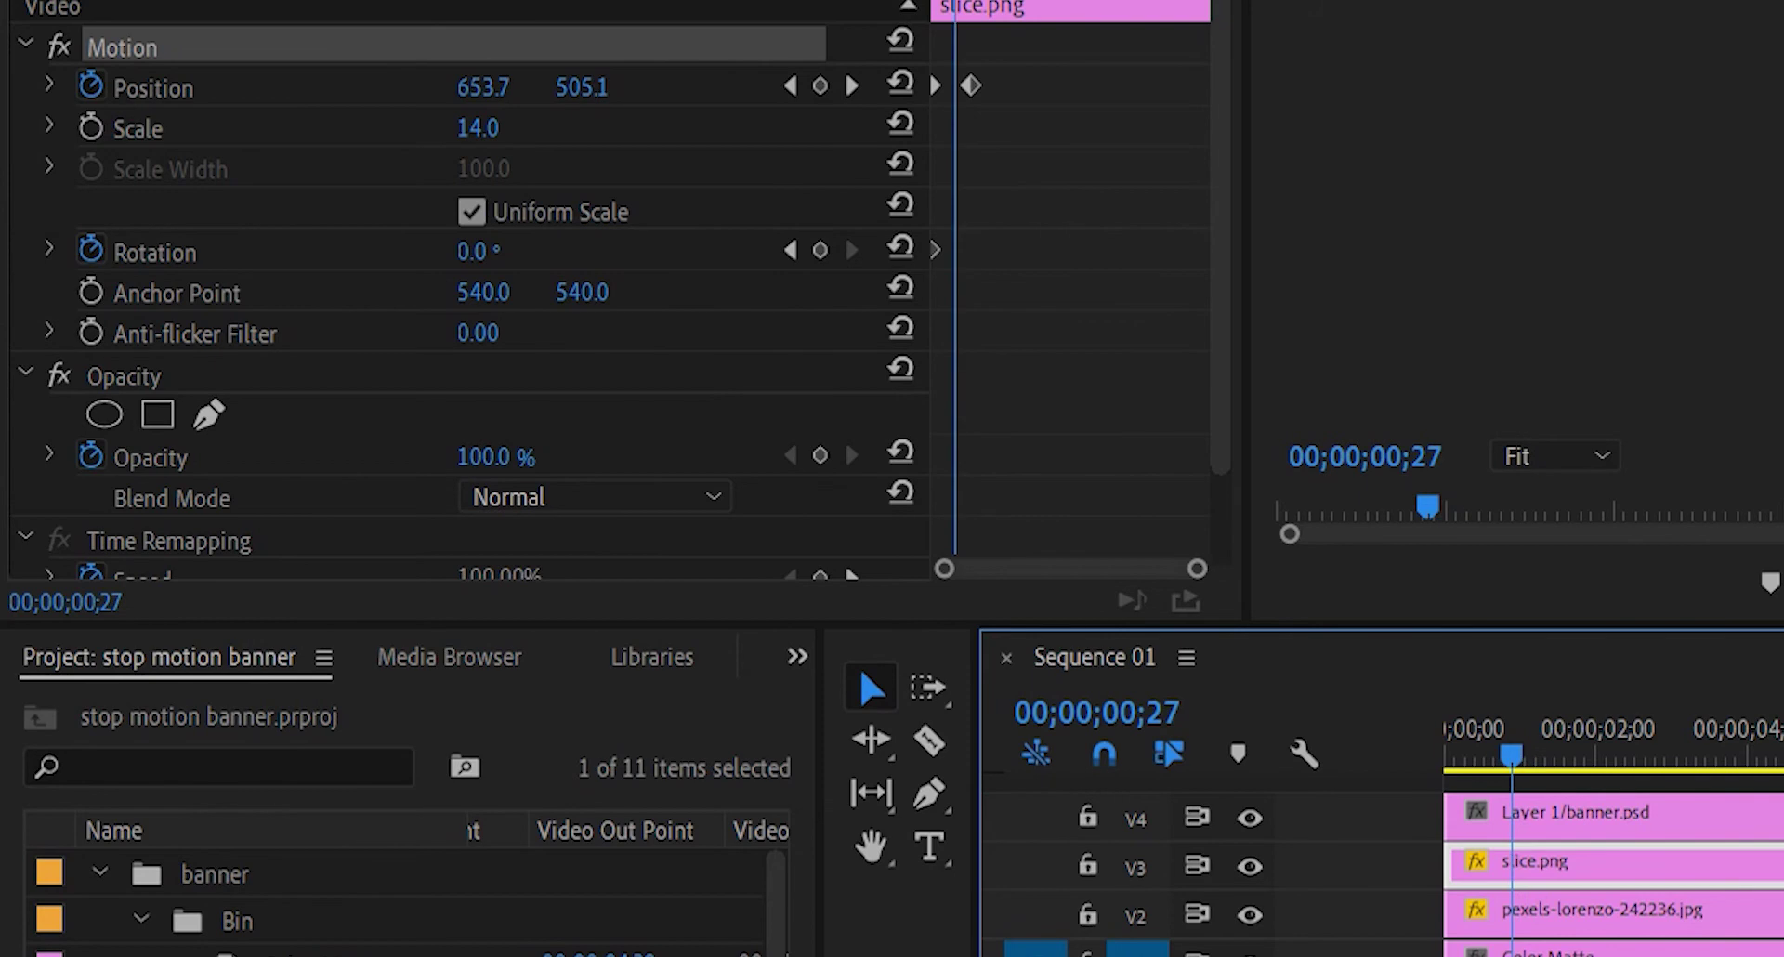
pyautogui.moveTo(476, 252); pyautogui.dragTo(558, 252)
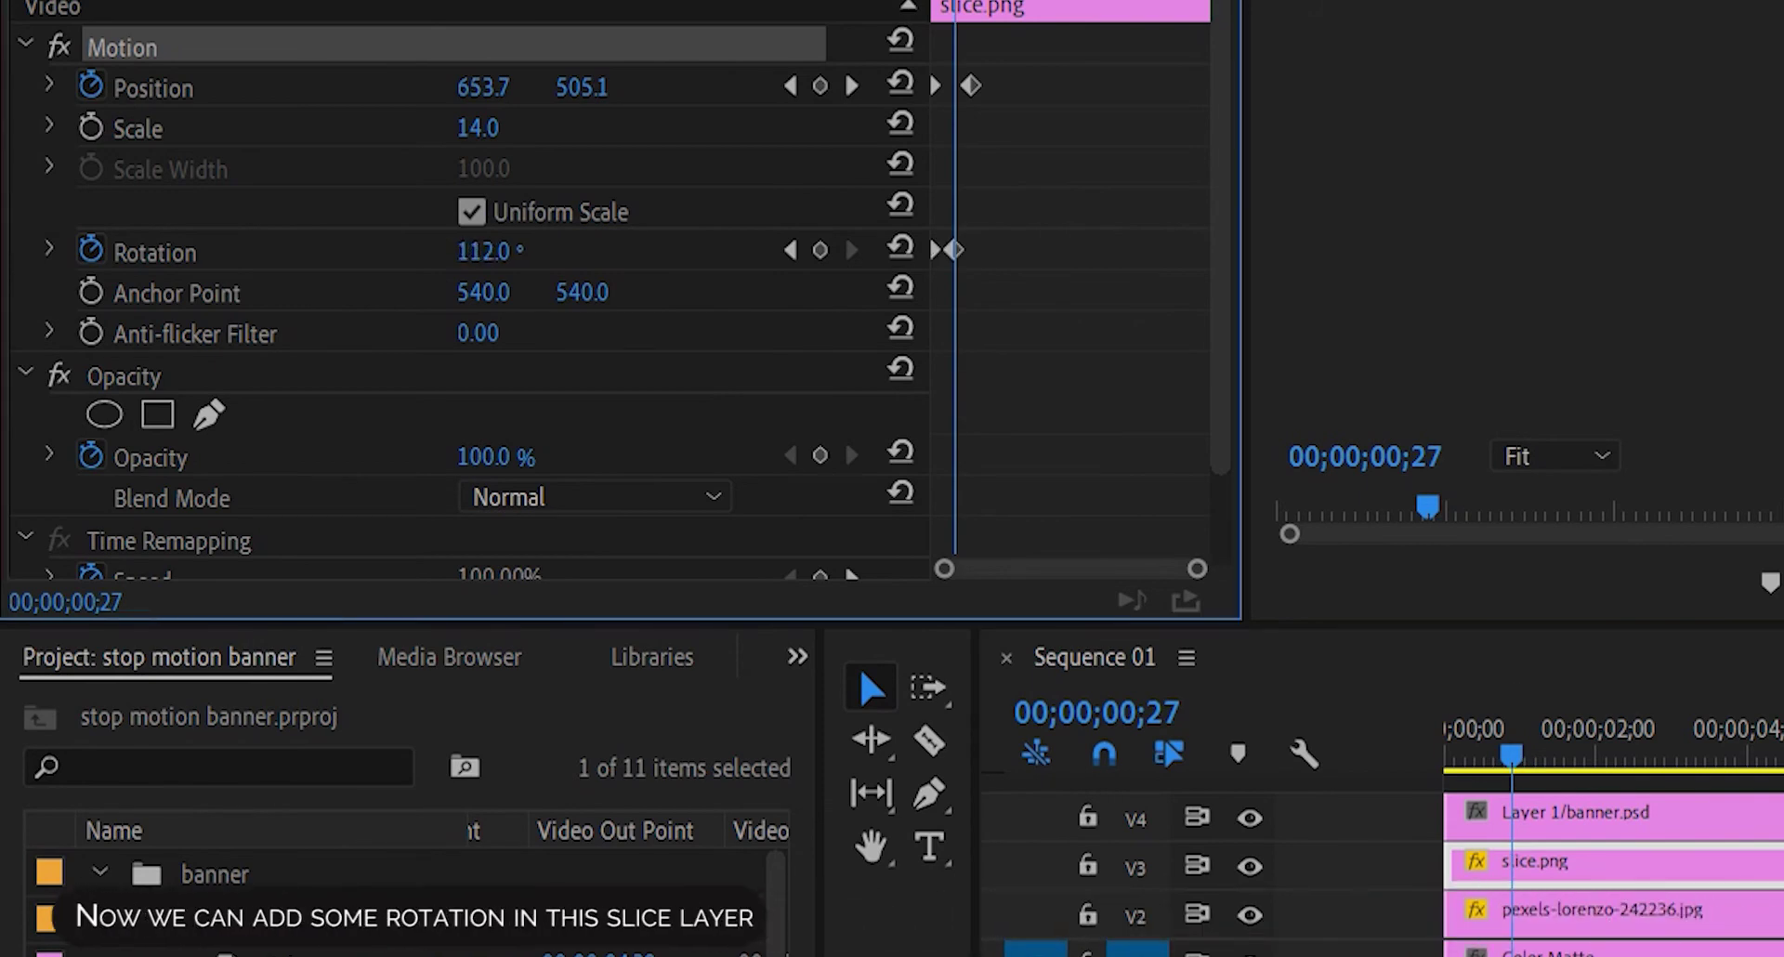
pyautogui.moveTo(685, 252); pyautogui.dragTo(790, 251)
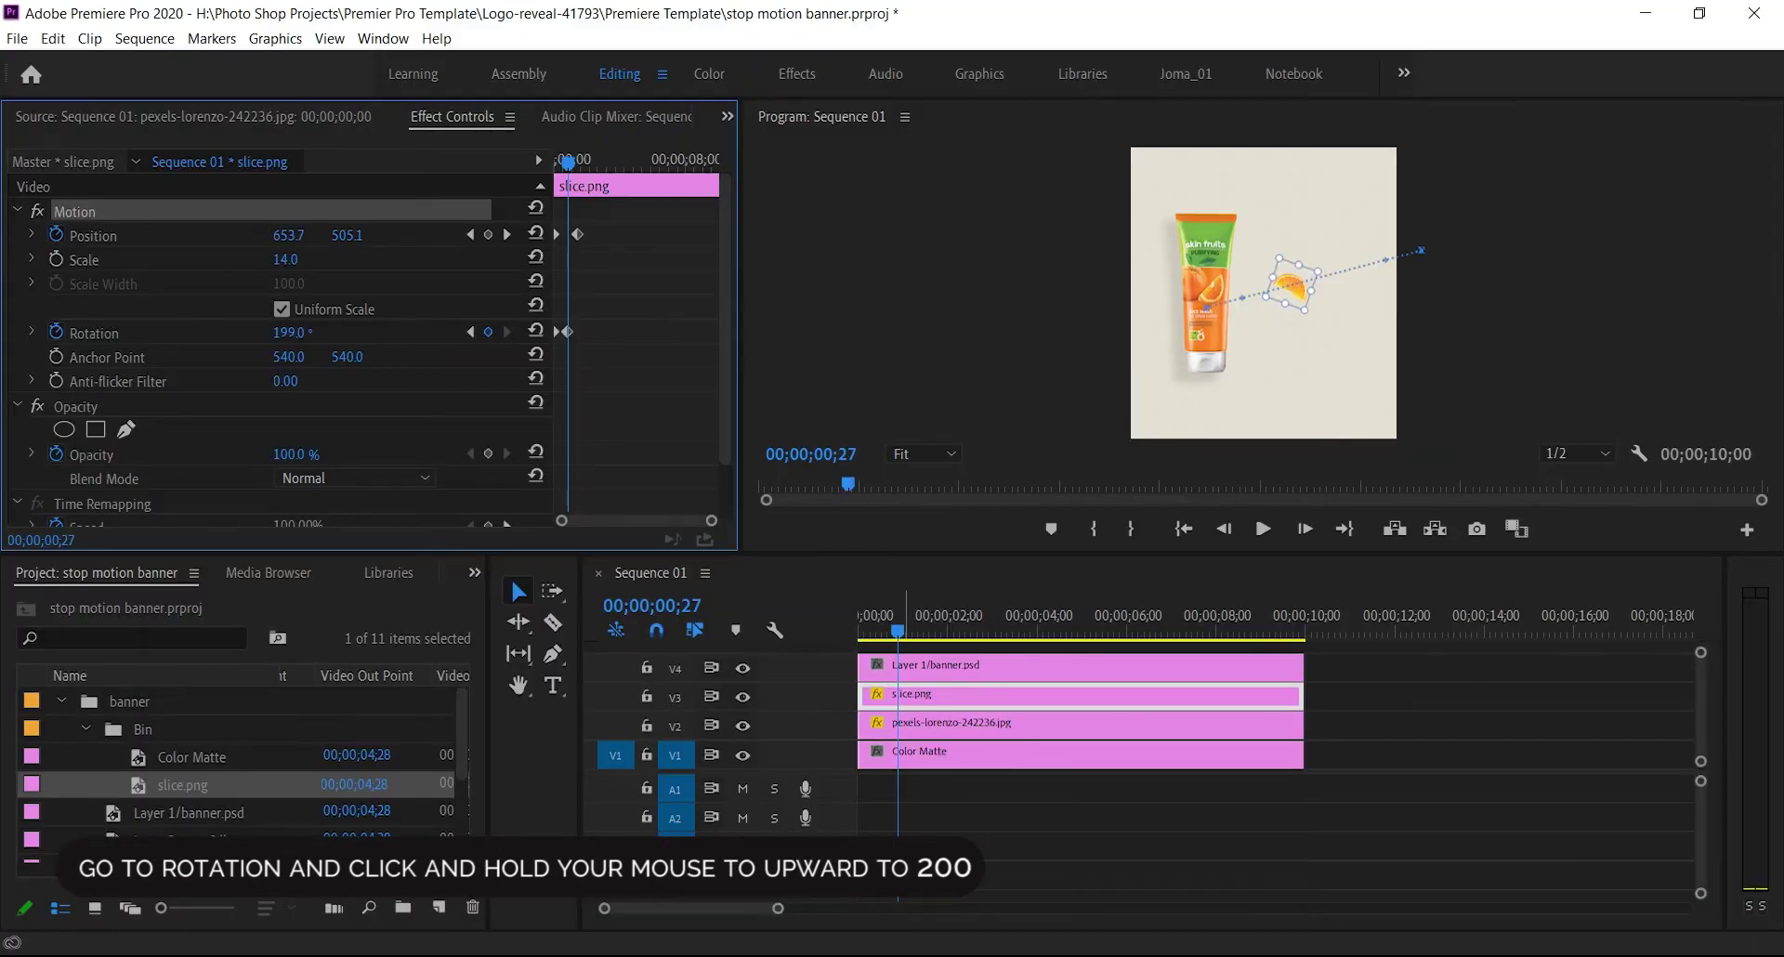
pyautogui.moveTo(898, 631); pyautogui.dragTo(859, 631)
pyautogui.click(1263, 529)
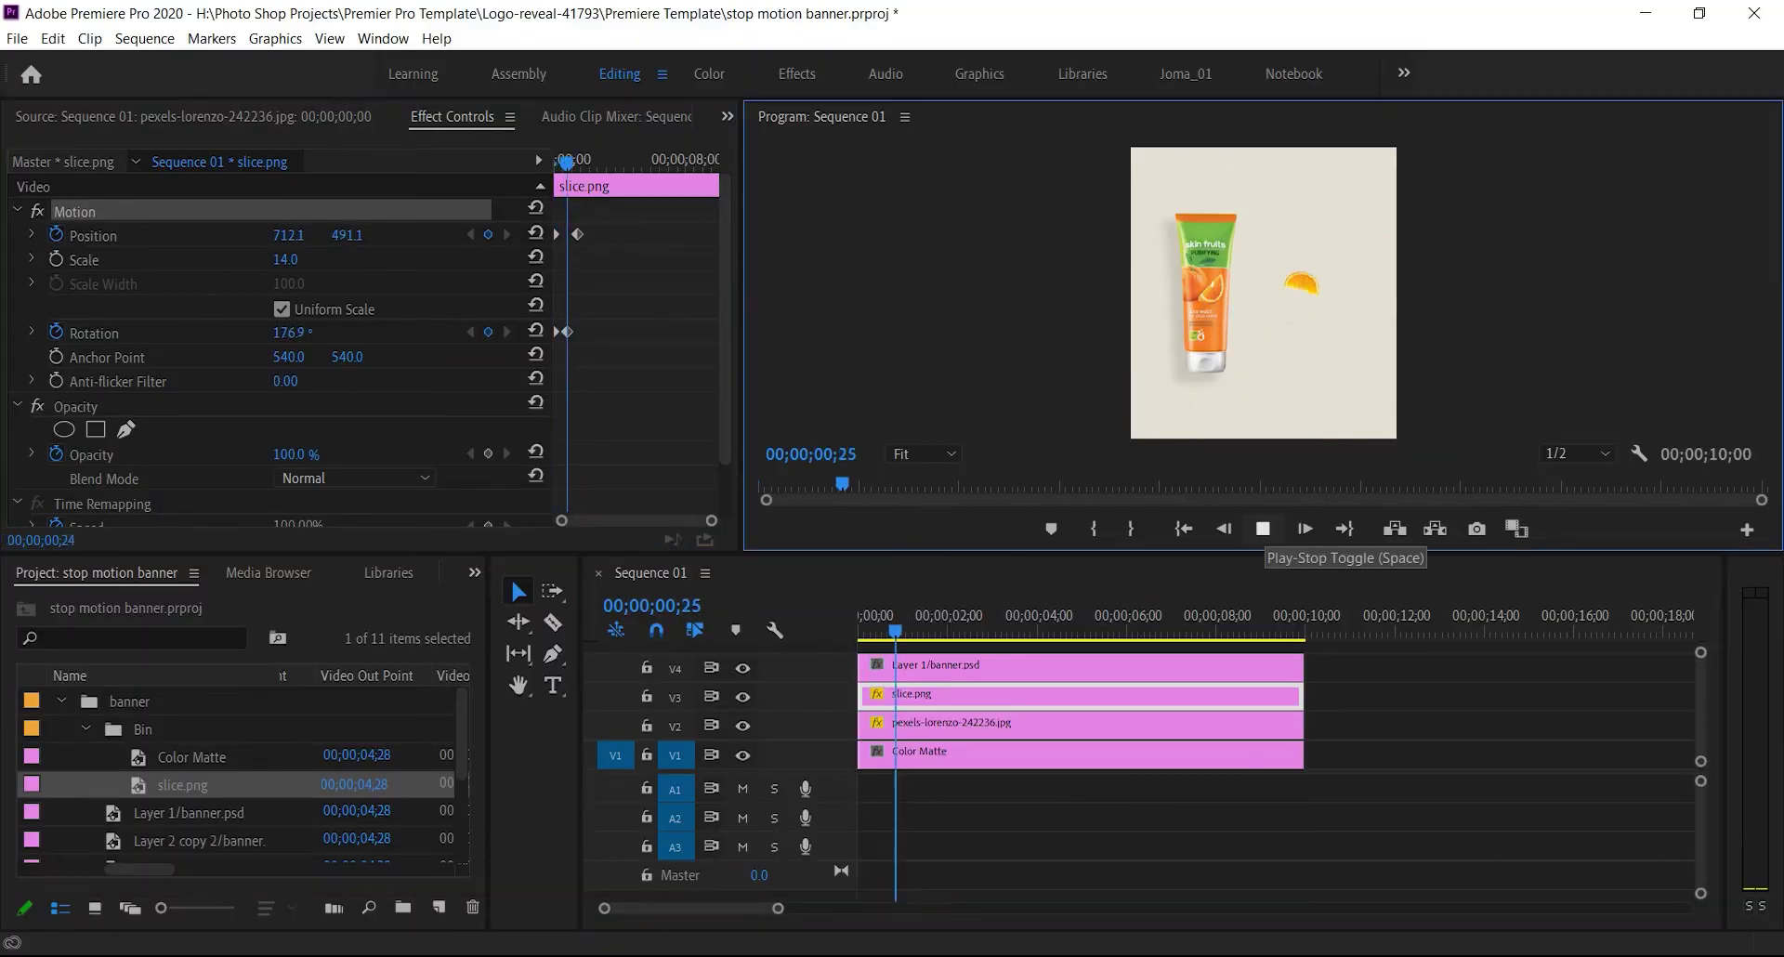
pyautogui.click(1263, 529)
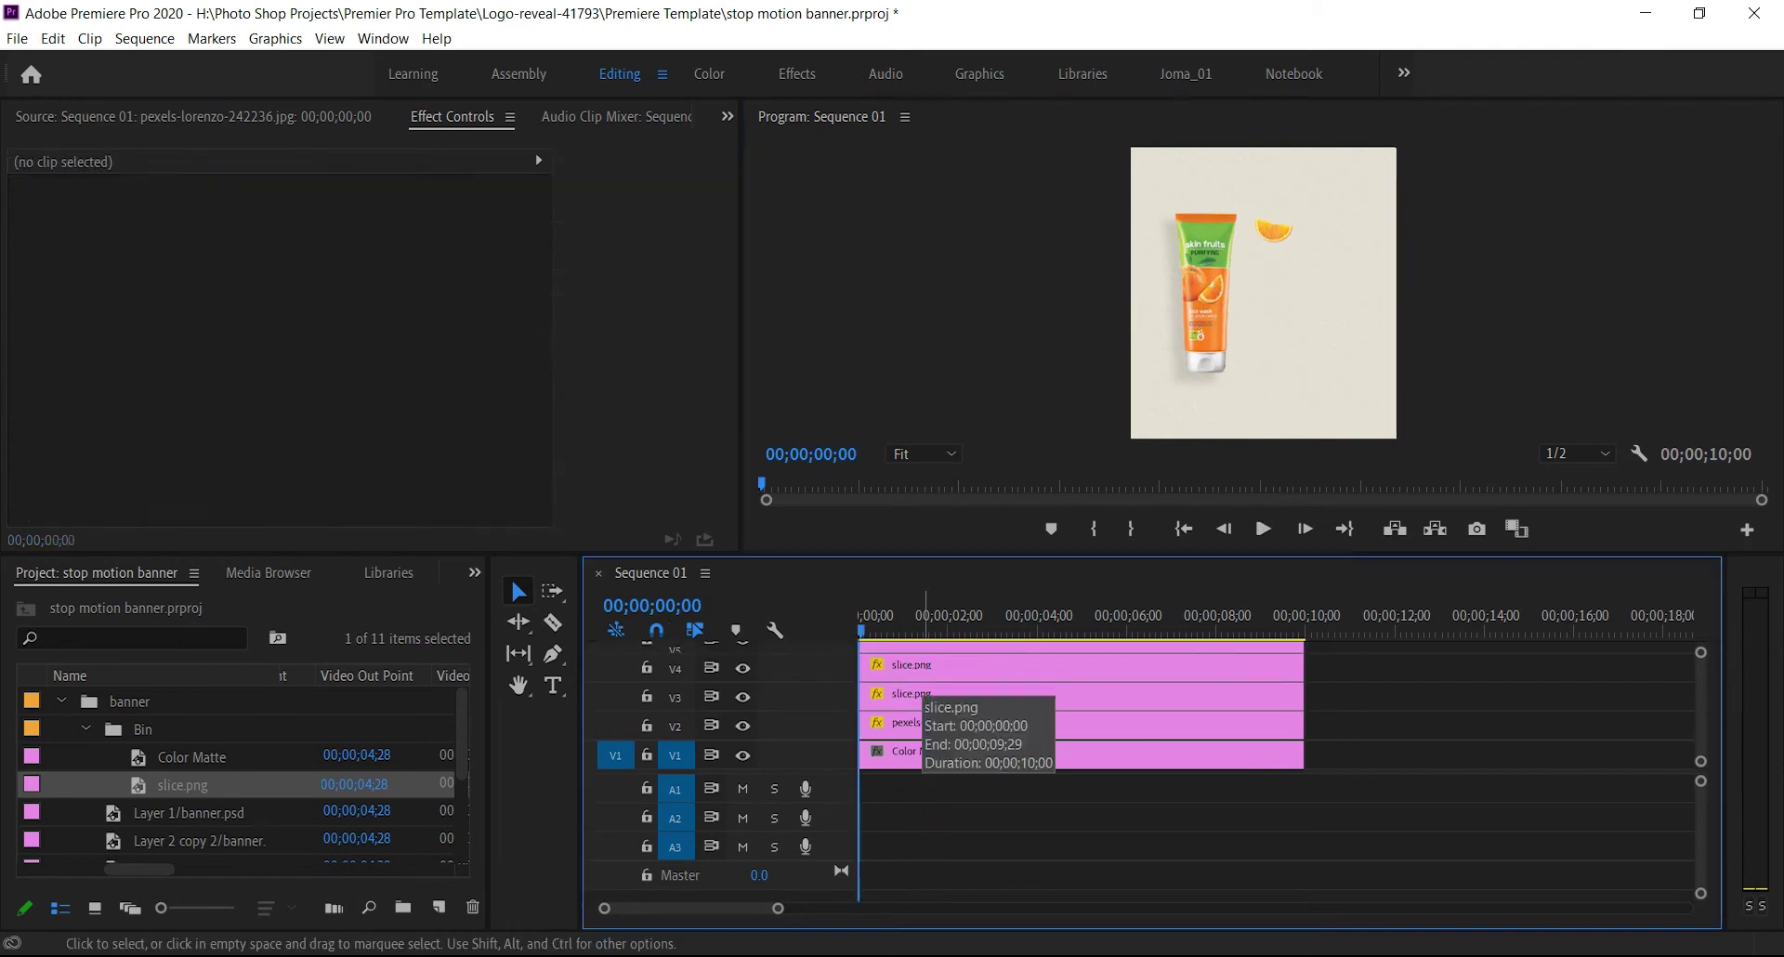
# Move the second slice on V4 beyond the frame's upper-right corner to 1146.3, 25.8, and enable Position and Rotation keyframing at 00;00;00;00
pyautogui.click(925, 672)
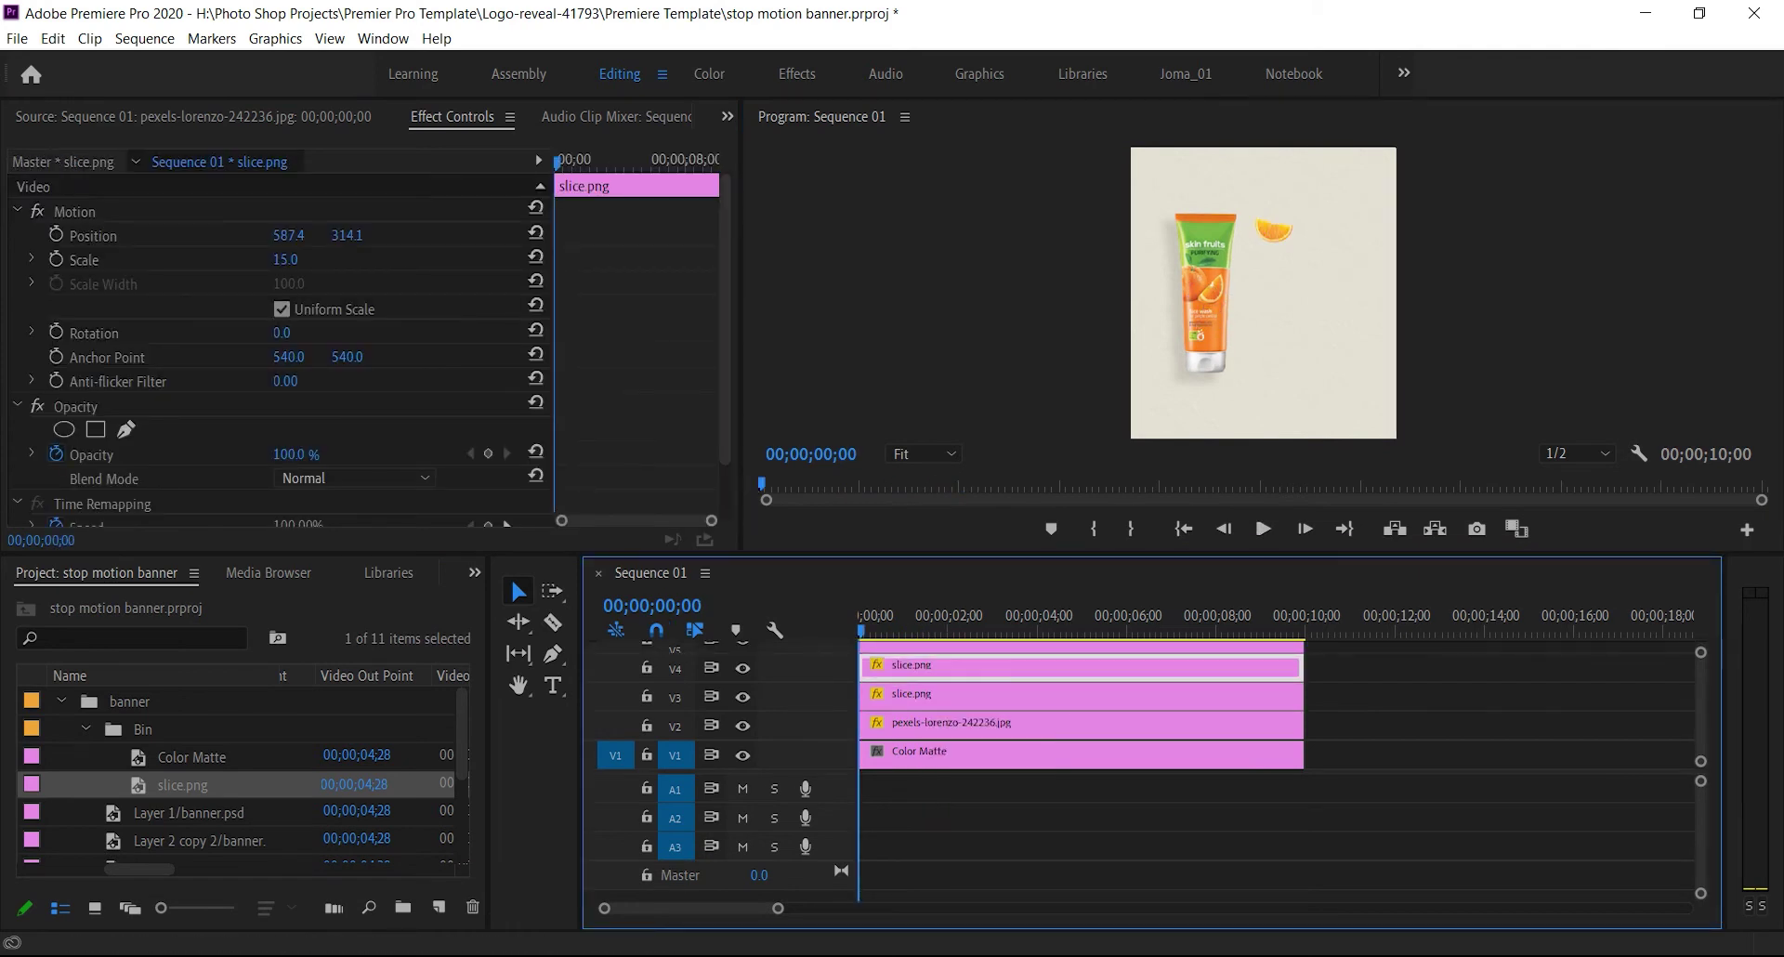
pyautogui.click(74, 212)
pyautogui.moveTo(1276, 233); pyautogui.dragTo(1396, 171)
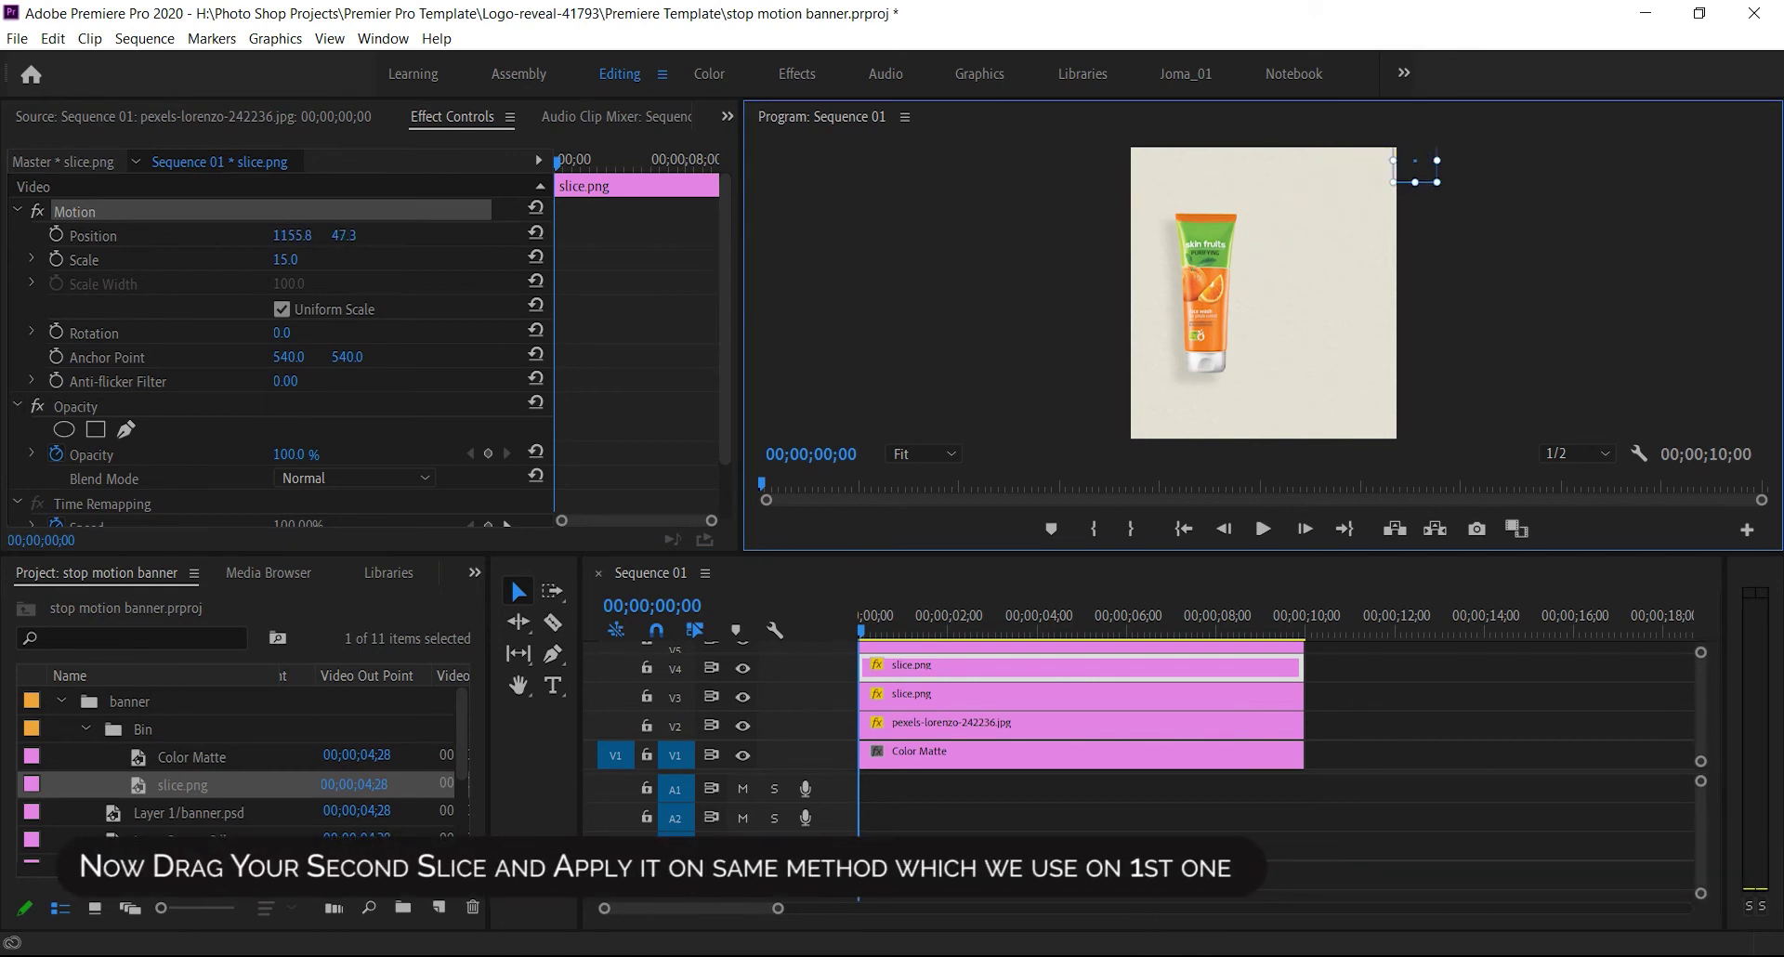
pyautogui.click(56, 234)
pyautogui.click(56, 332)
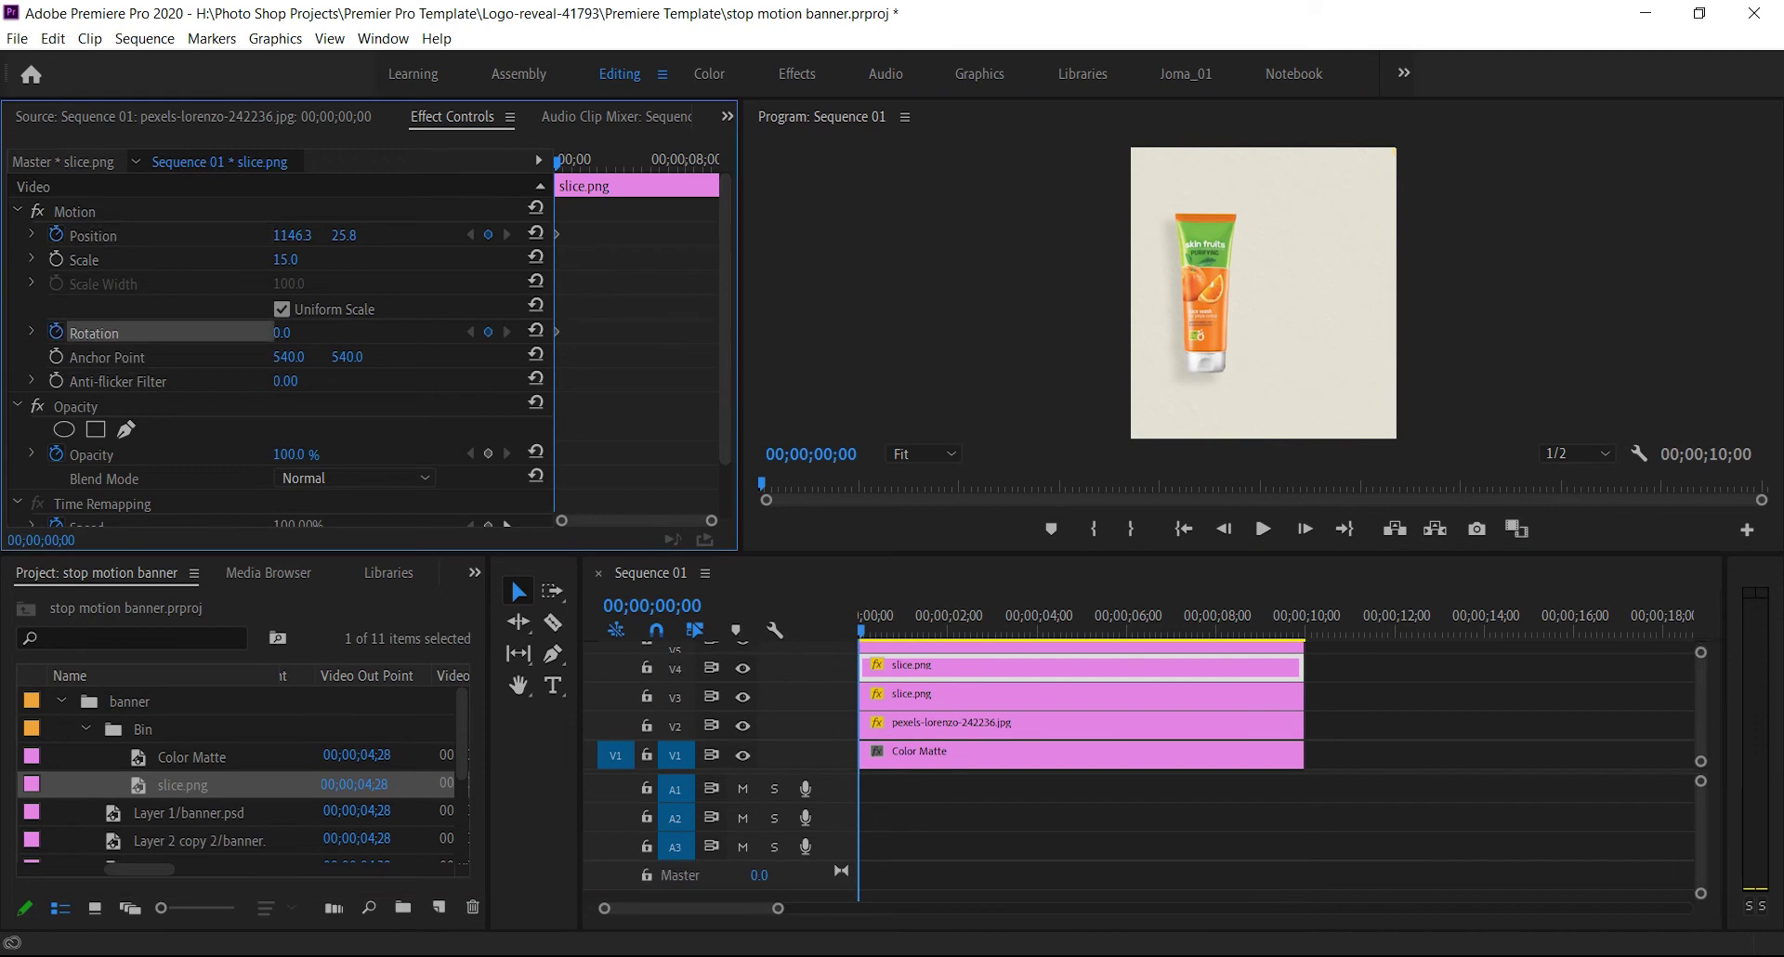
# At 00;00;01;24, move the second slice behind the product to position 312.6, 460.4, and preview the animation
pyautogui.press('space')
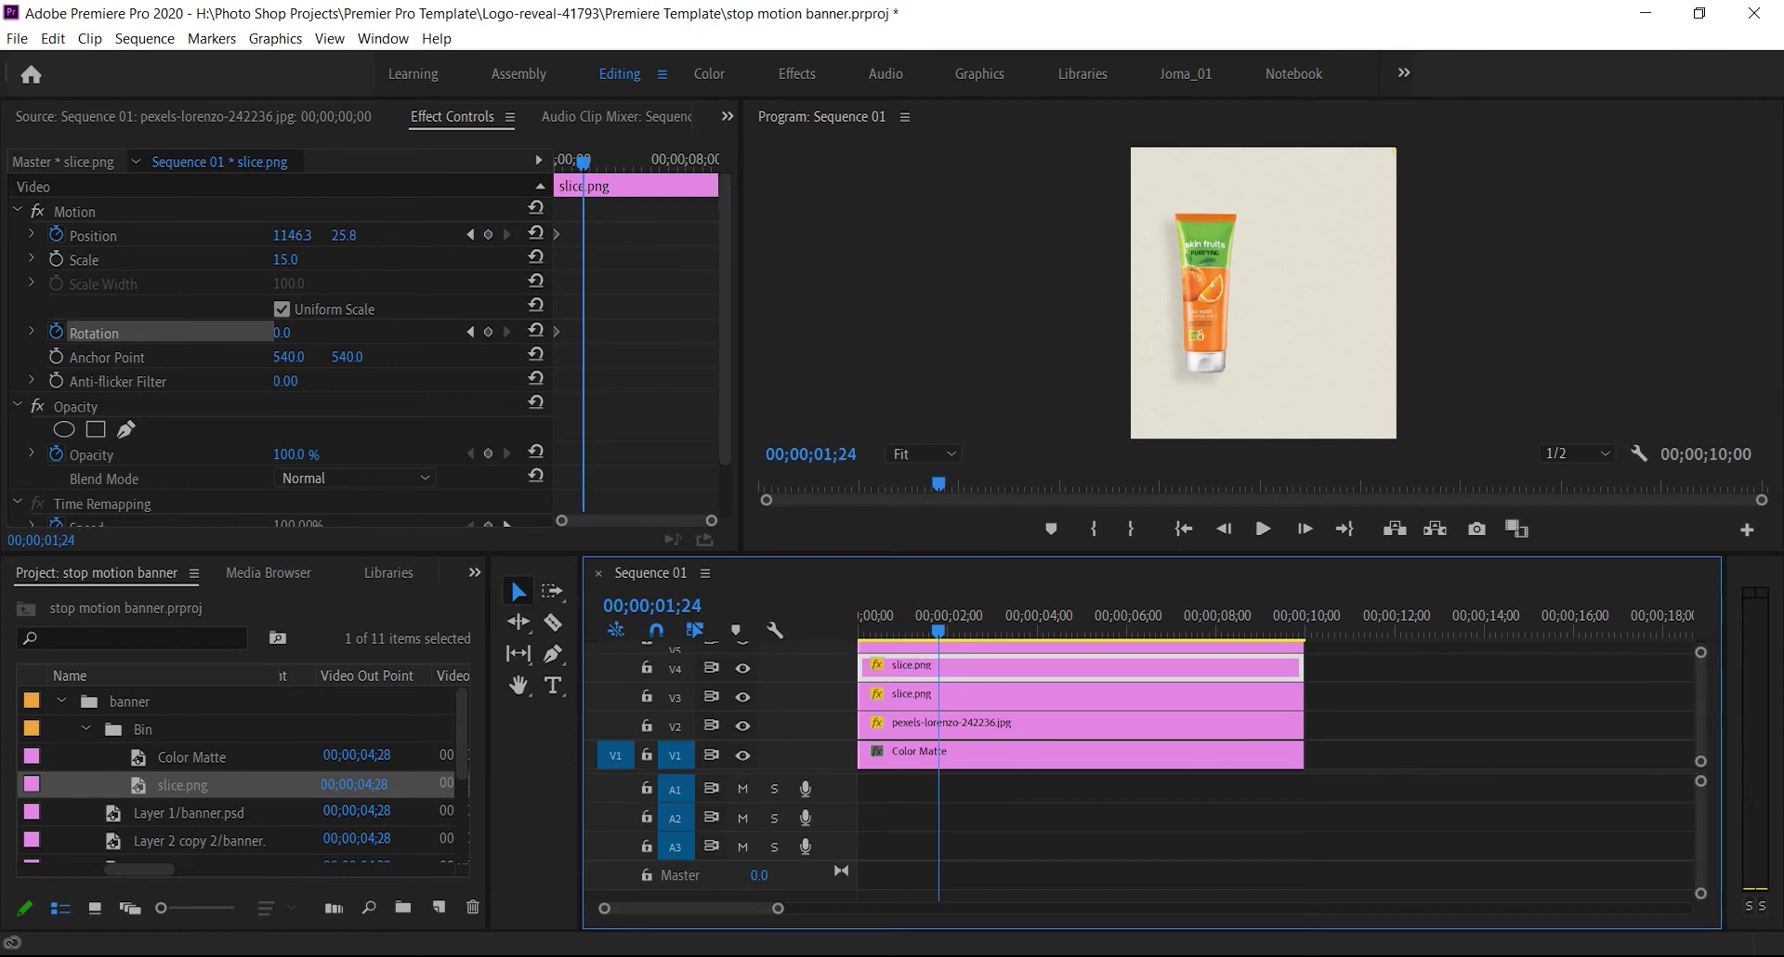
pyautogui.click(74, 212)
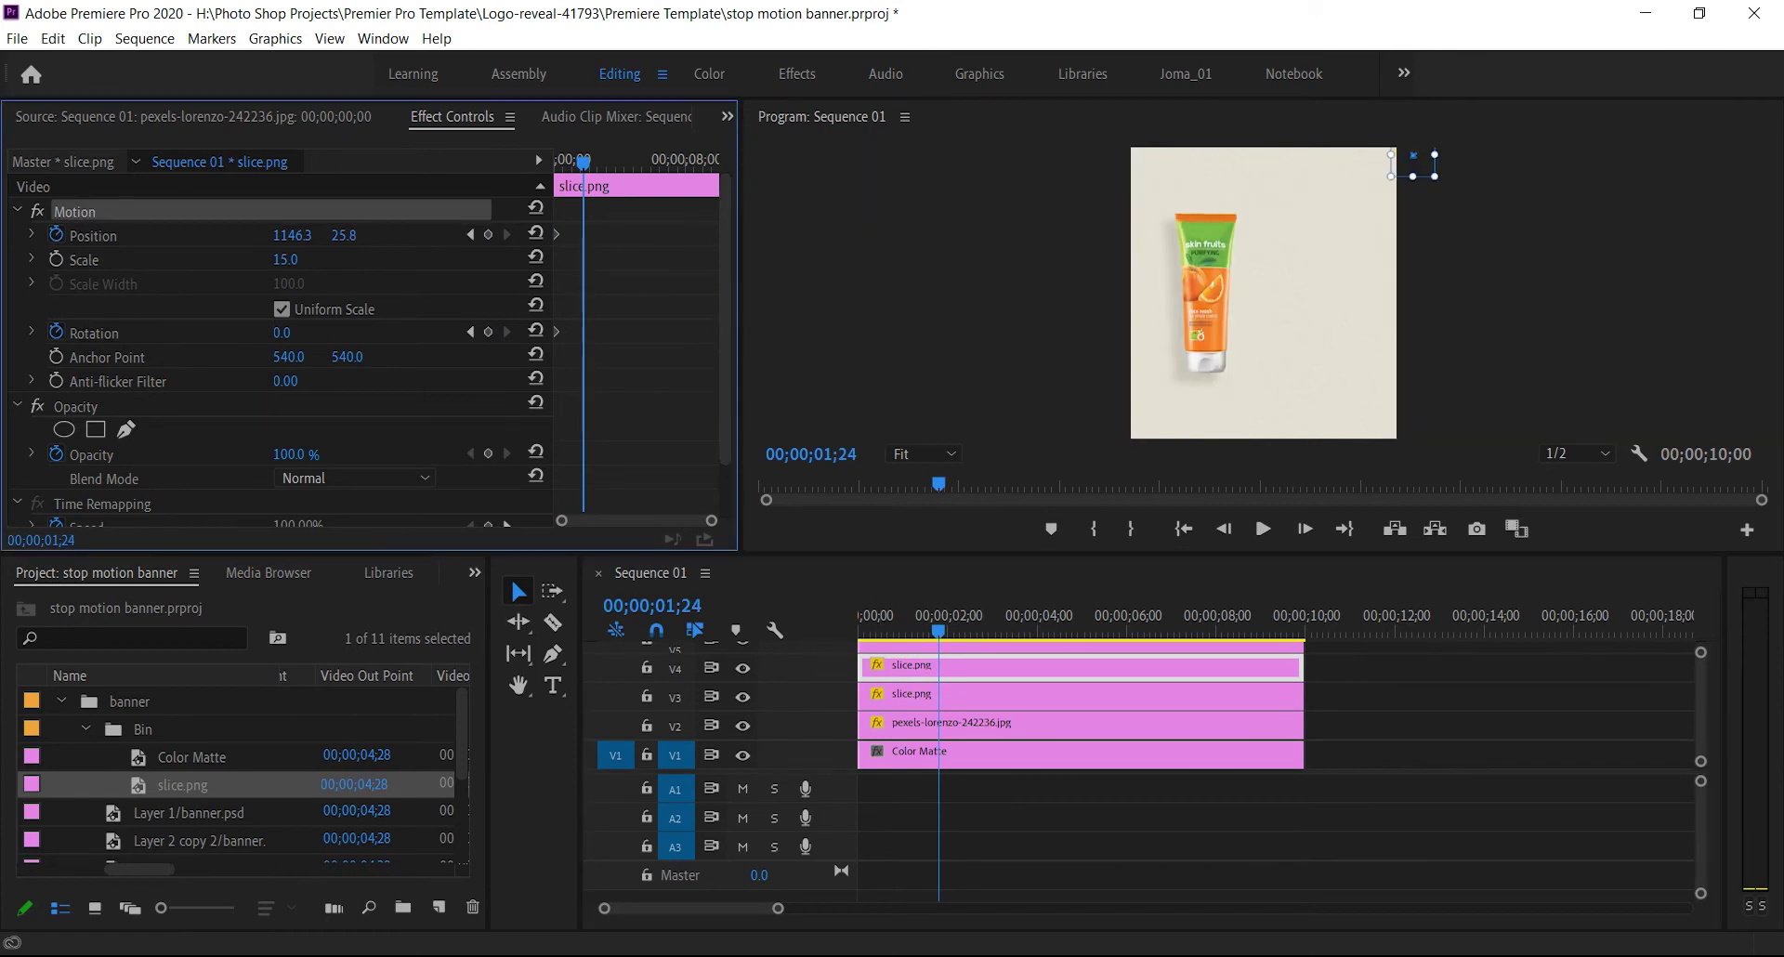
pyautogui.moveTo(1414, 166); pyautogui.dragTo(1201, 277)
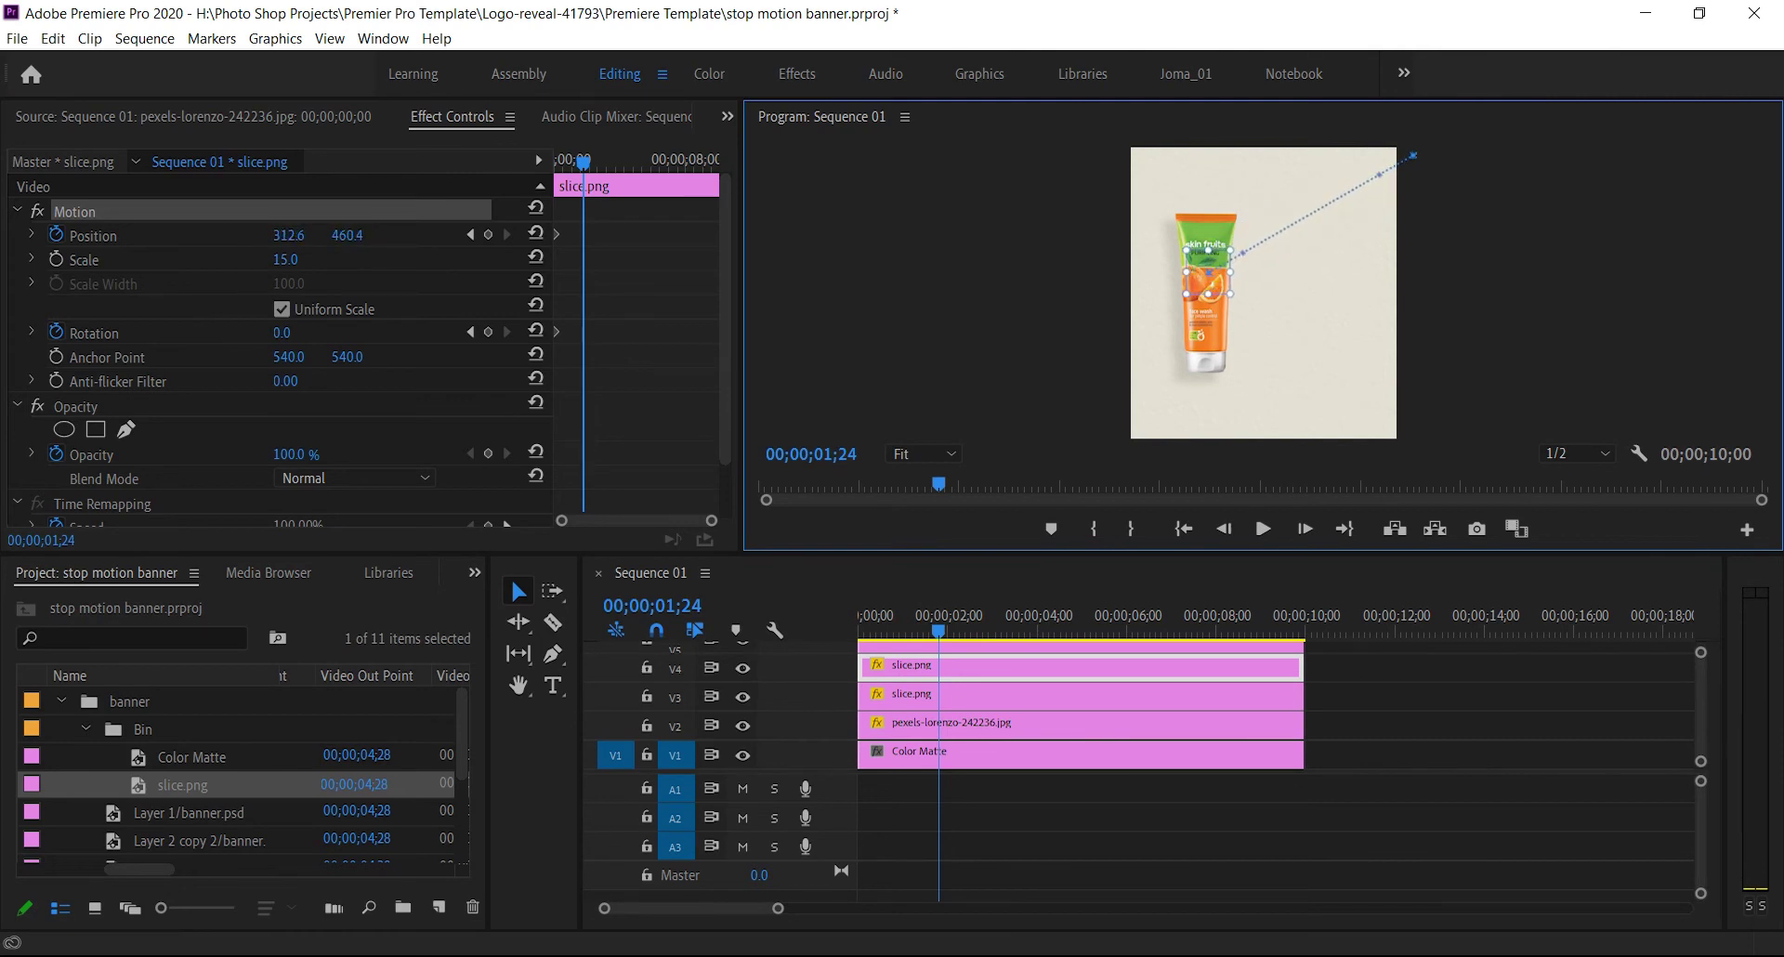
pyautogui.press('Home')
pyautogui.click(1263, 529)
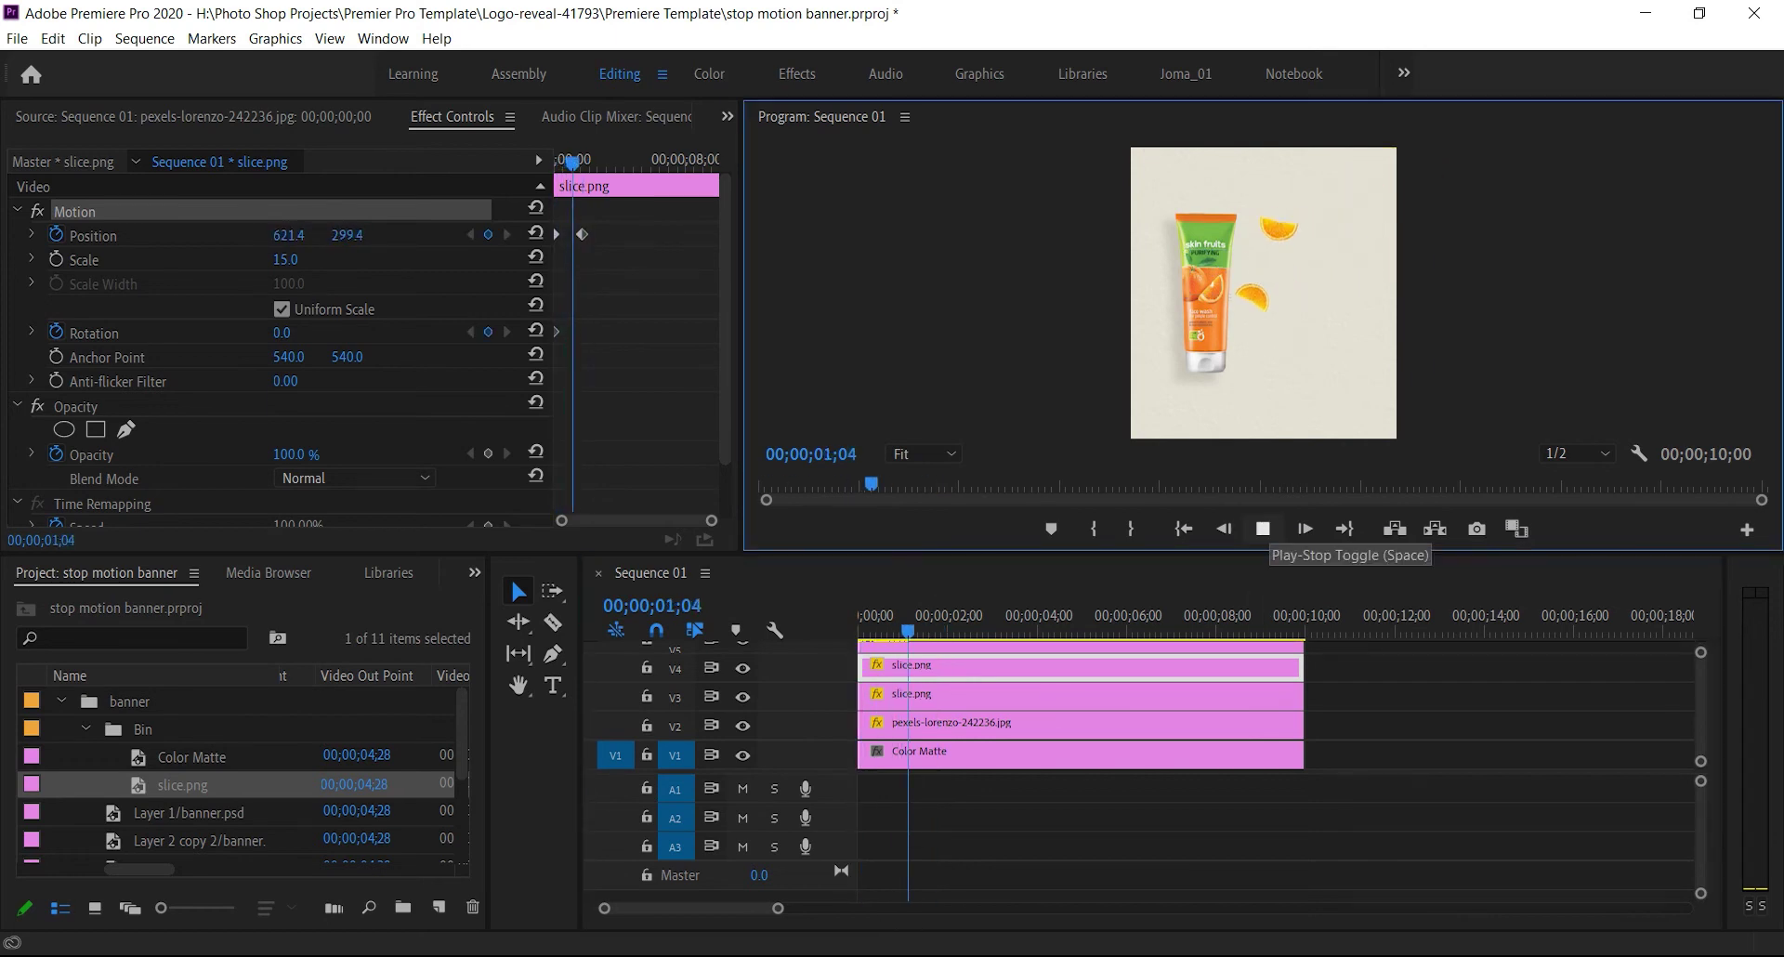
pyautogui.click(1263, 529)
# Keyframe the second slice's rotation to 201° at 00;00;01;00, preview the animation, and save the project
pyautogui.moveTo(950, 620); pyautogui.dragTo(902, 620)
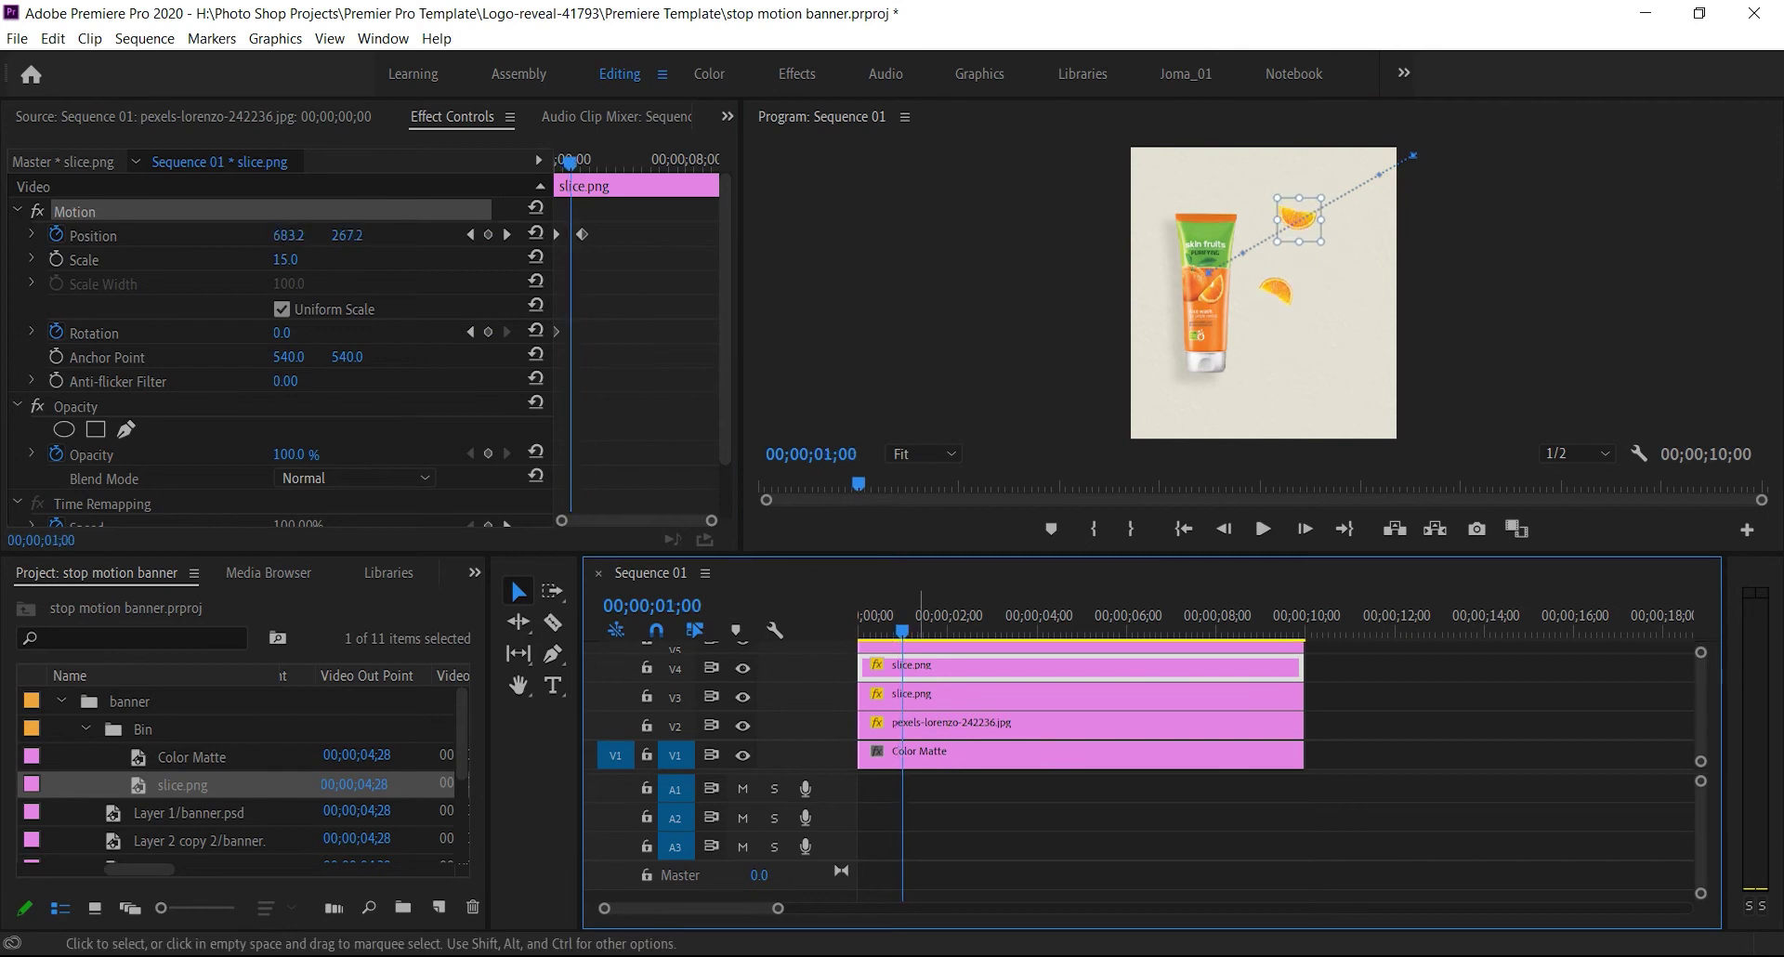
pyautogui.moveTo(282, 332); pyautogui.dragTo(428, 333)
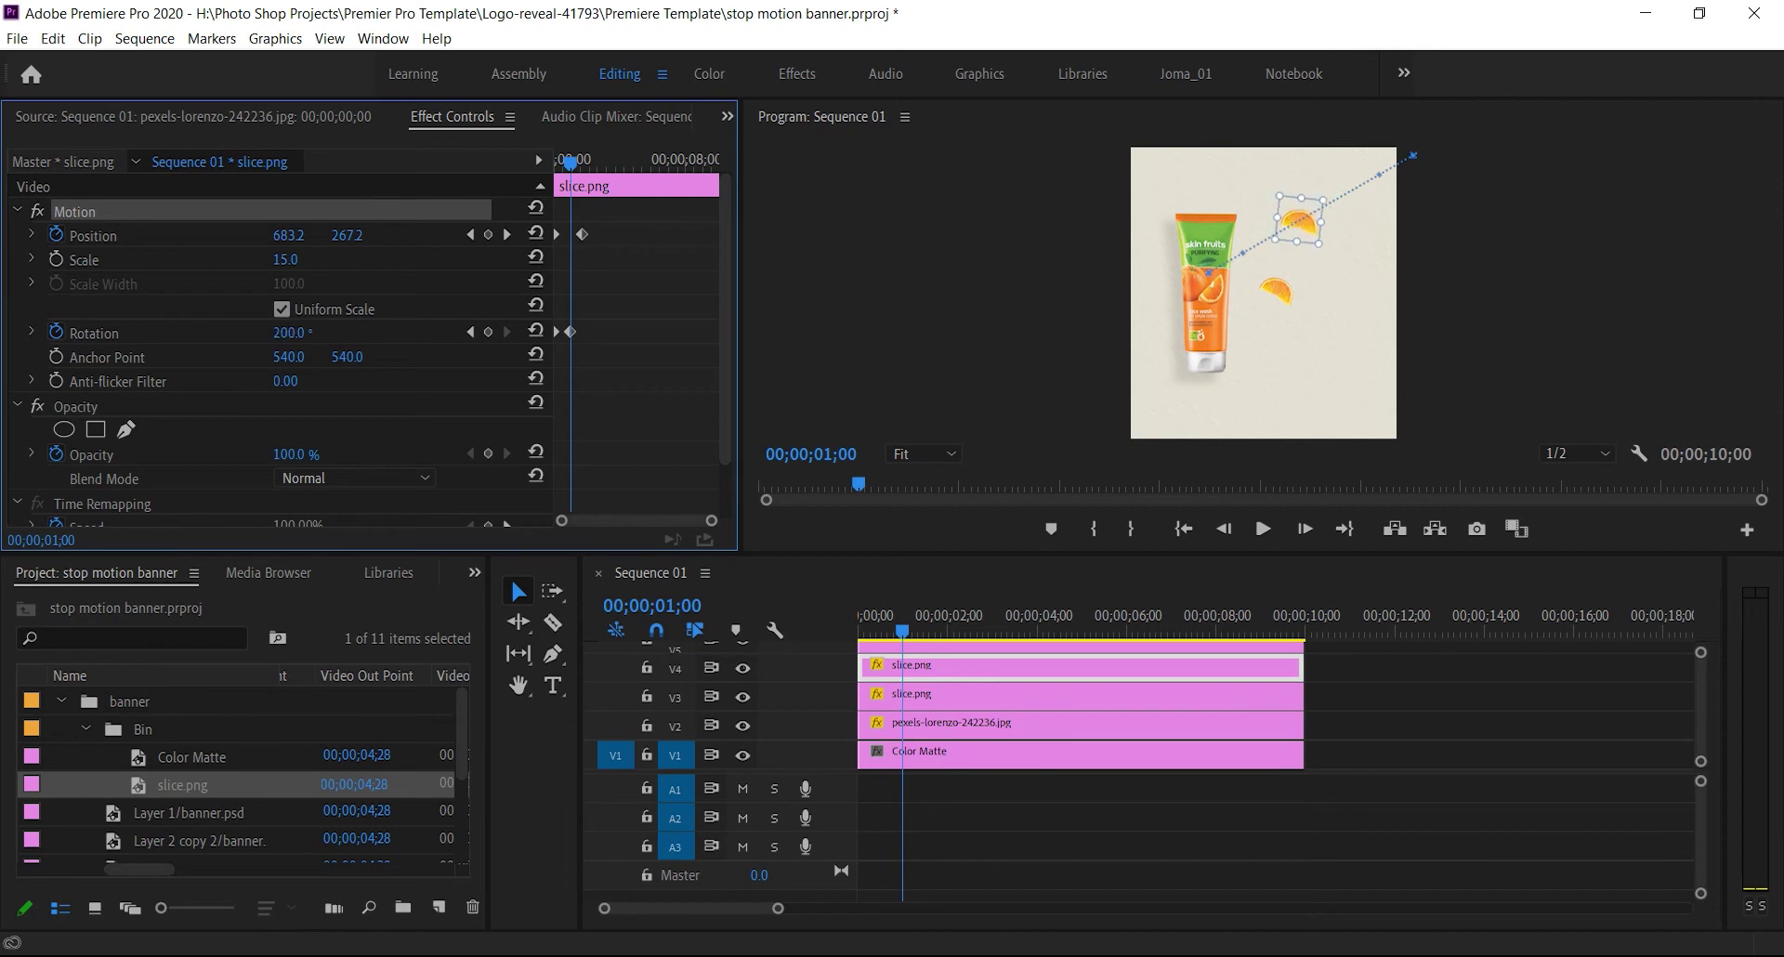
pyautogui.moveTo(912, 617); pyautogui.dragTo(856, 617)
pyautogui.click(1263, 529)
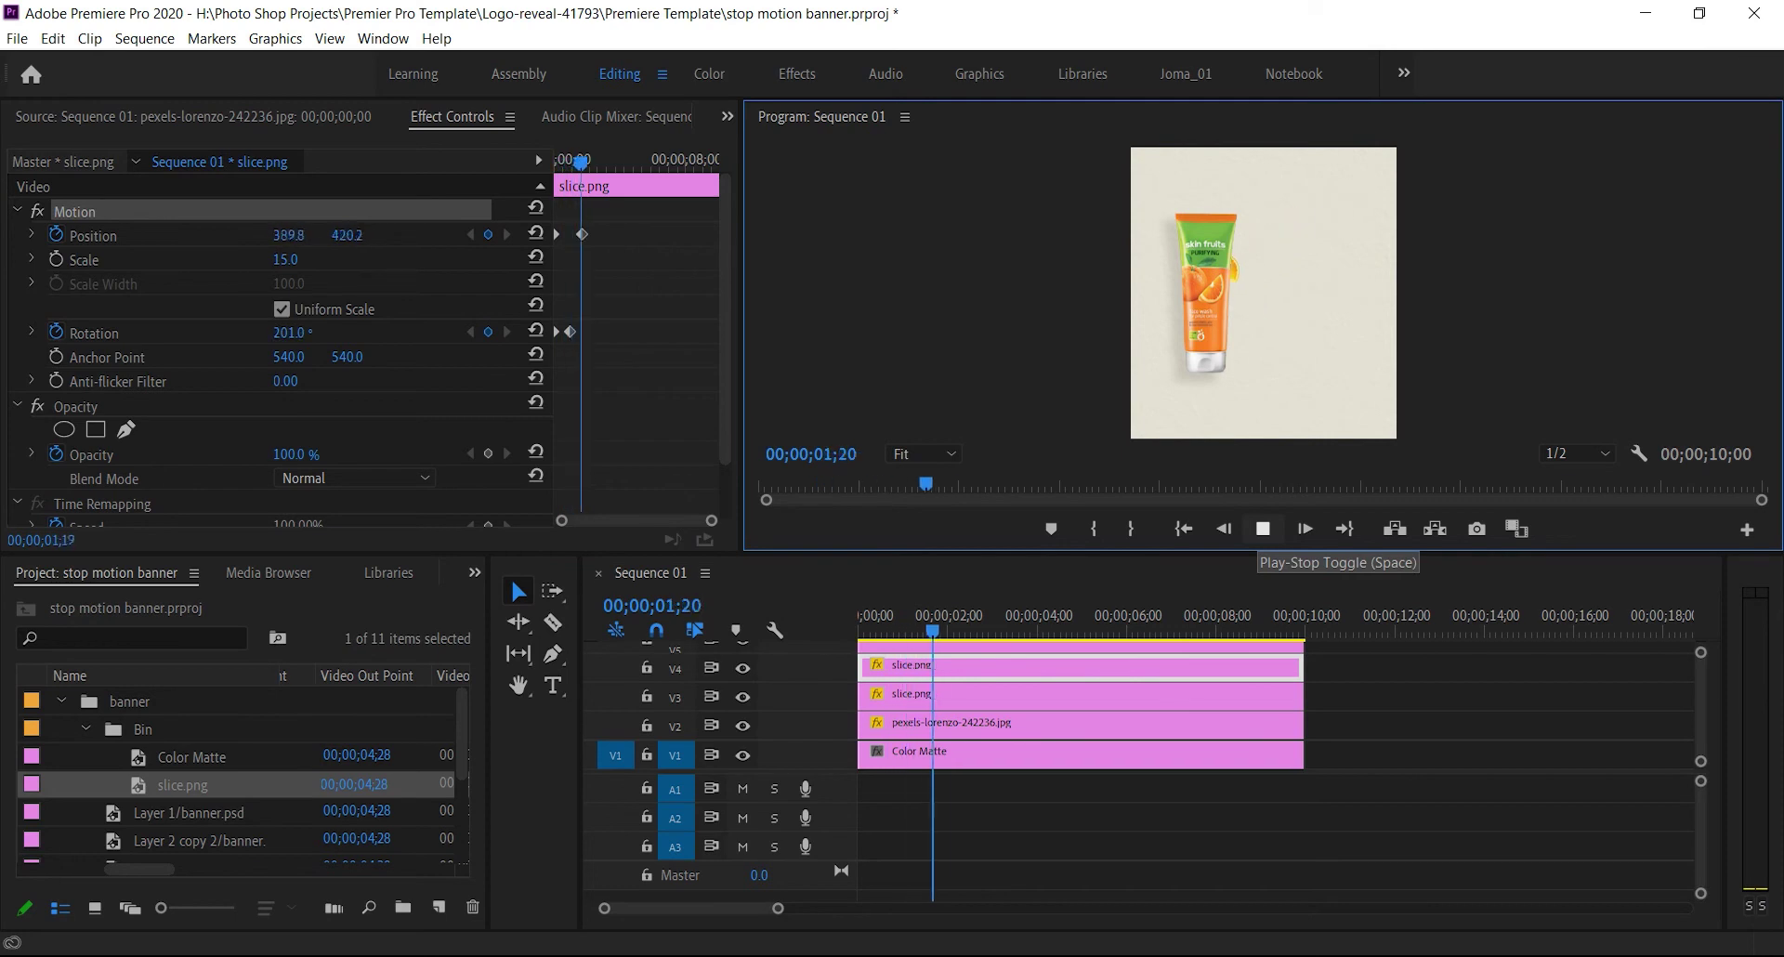
pyautogui.click(1263, 528)
pyautogui.moveTo(975, 621); pyautogui.dragTo(841, 623)
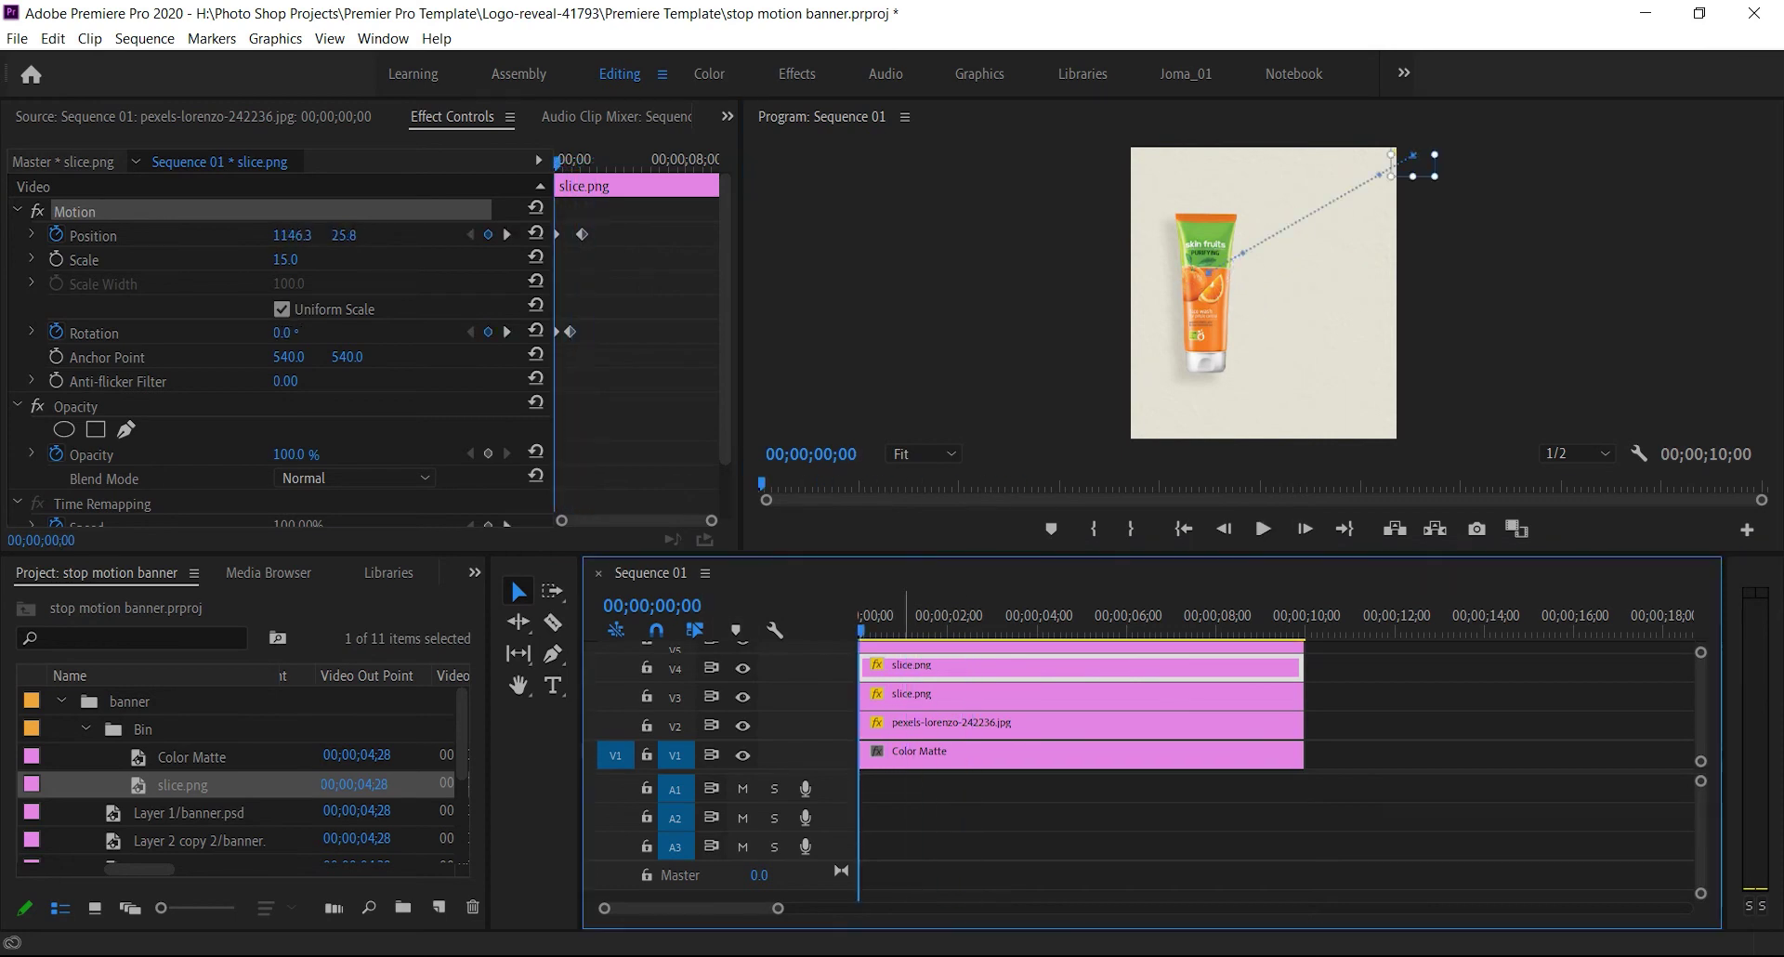
pyautogui.hotkey('ctrl', 's')
# Move the Layer 1/banner.psd product out past the frame's left edge to 94.7, 544.3, and enable Position and Rotation keyframing at 00;00;00;00
pyautogui.click(921, 723)
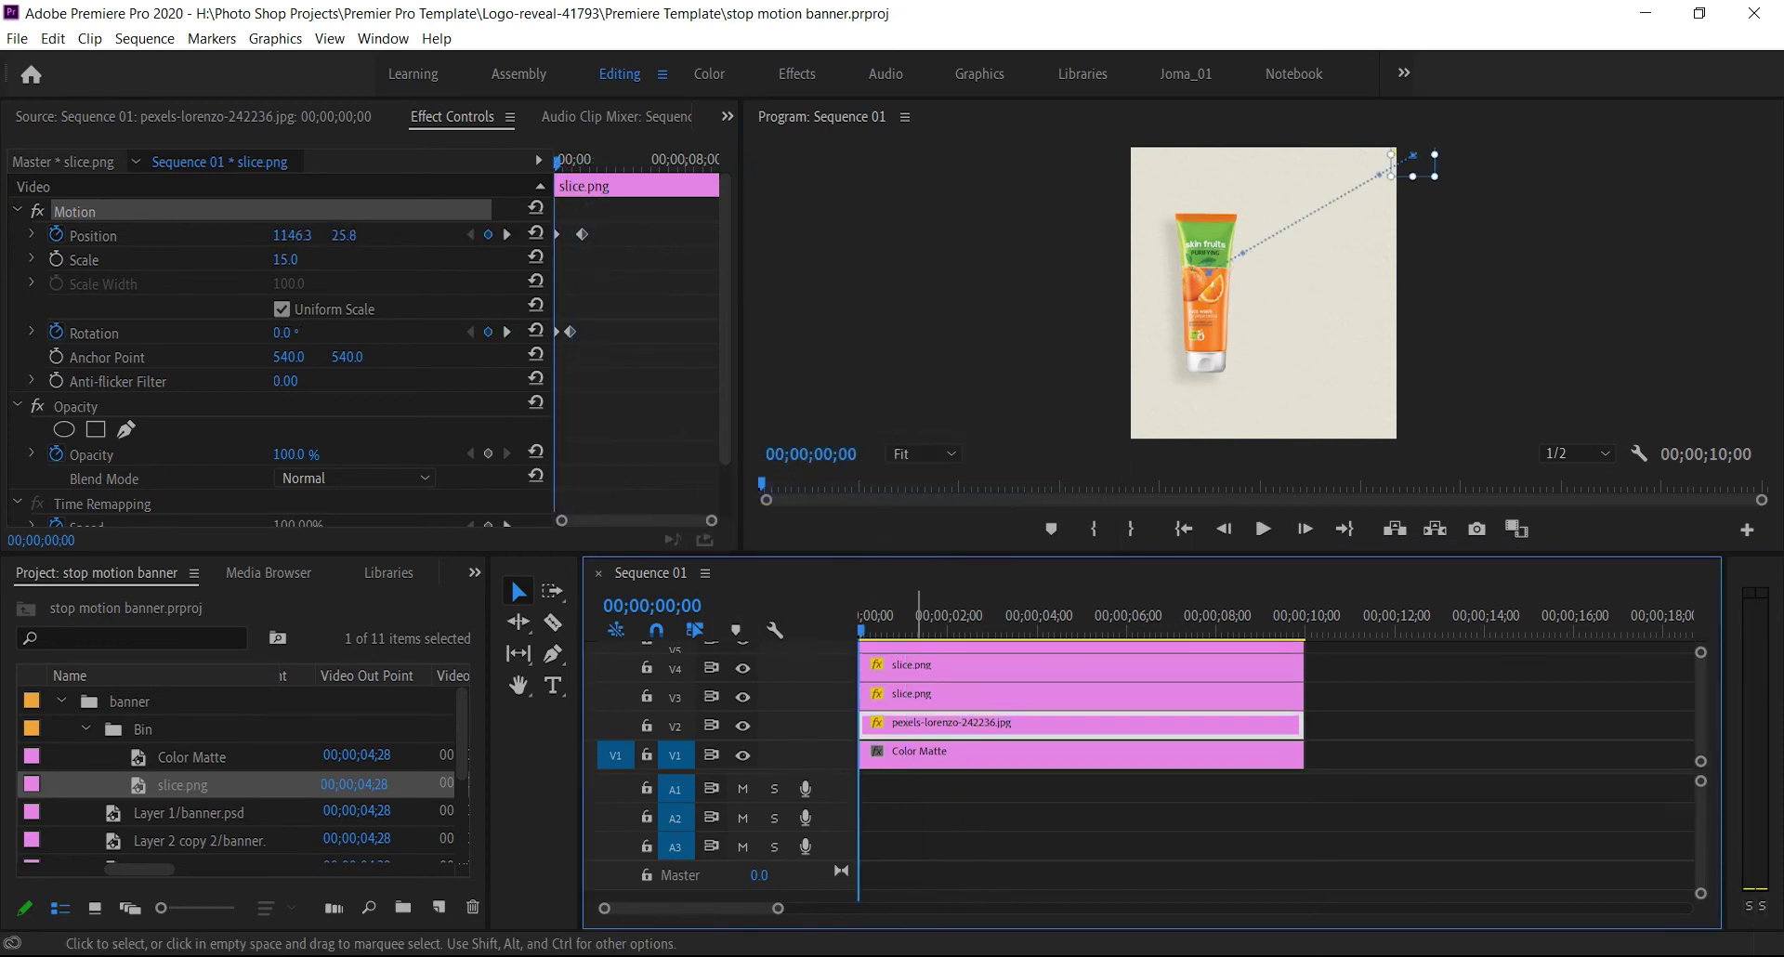
pyautogui.click(925, 644)
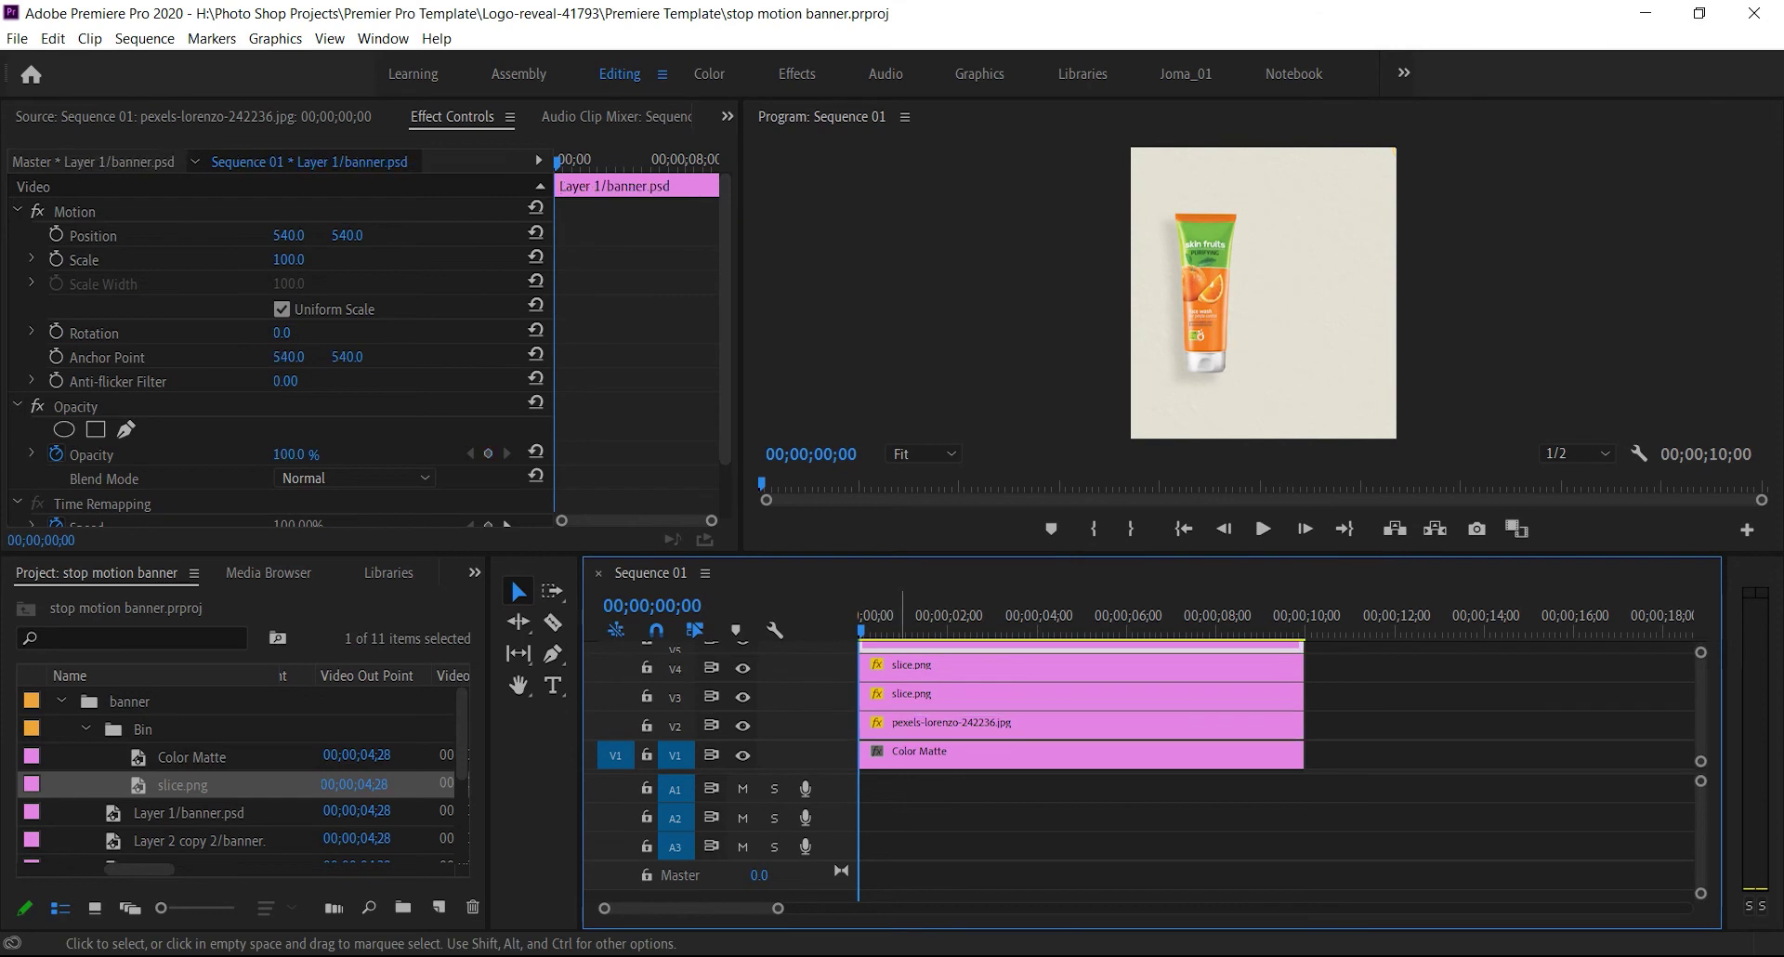
pyautogui.scroll(2, 790, 703)
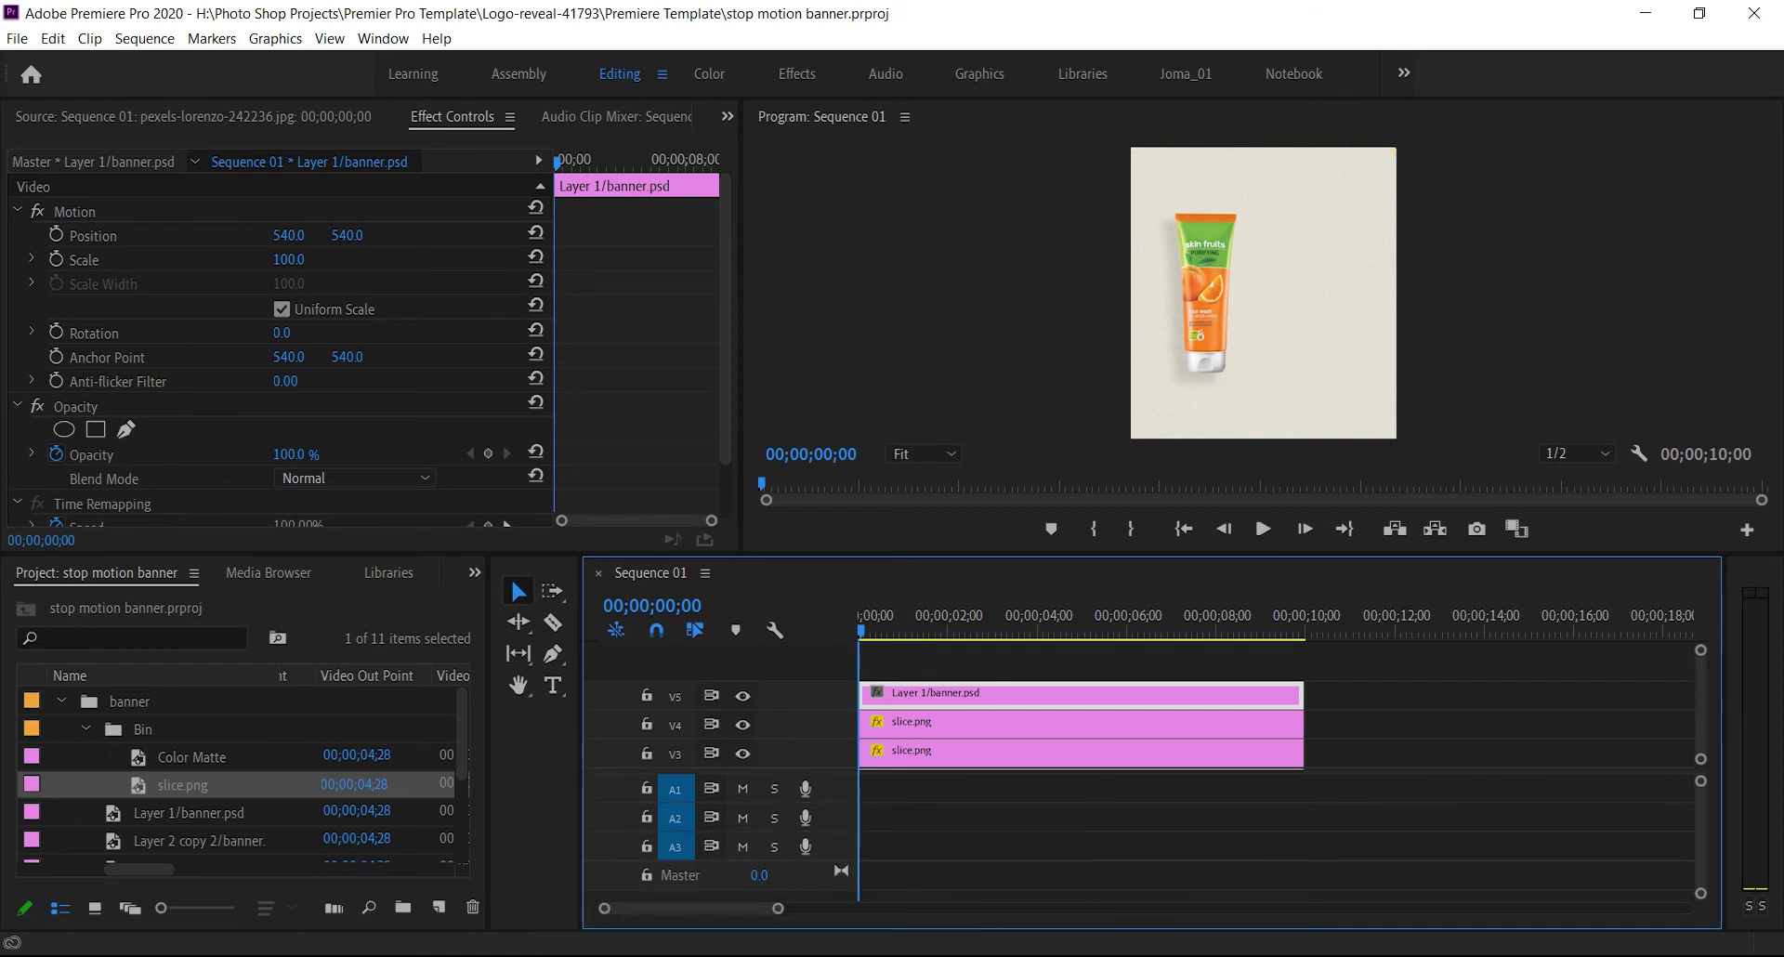
pyautogui.click(74, 212)
pyautogui.moveTo(1208, 294); pyautogui.dragTo(1154, 294)
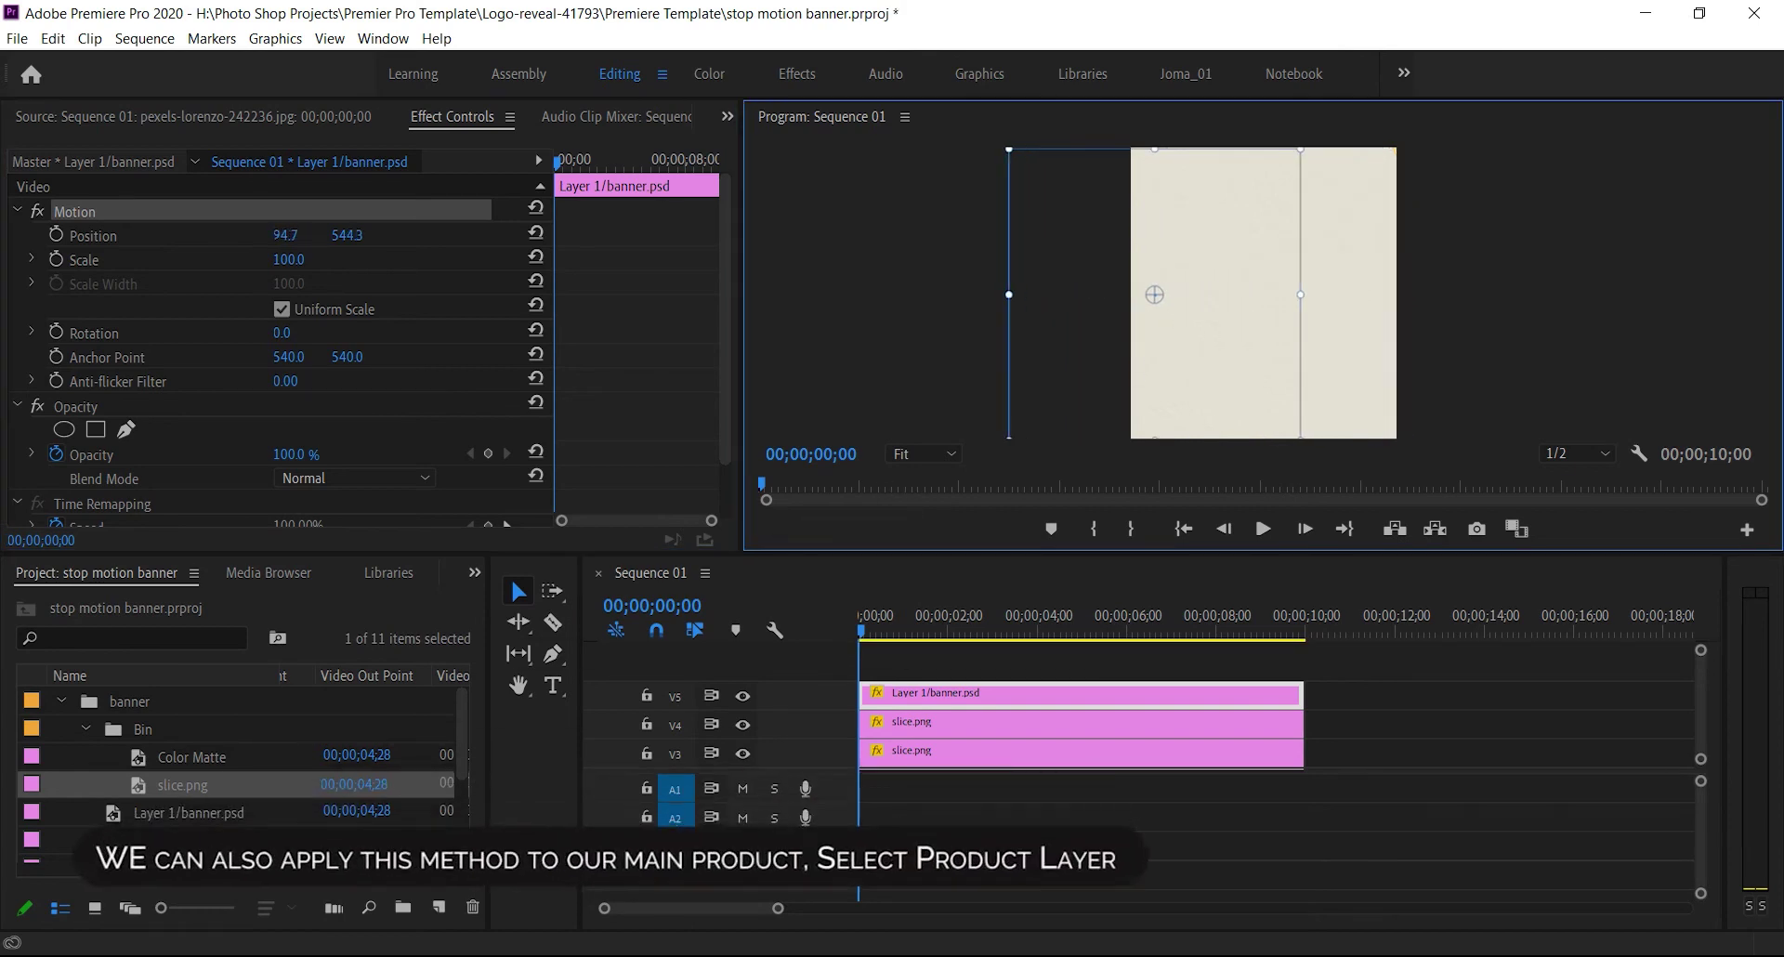
pyautogui.click(93, 236)
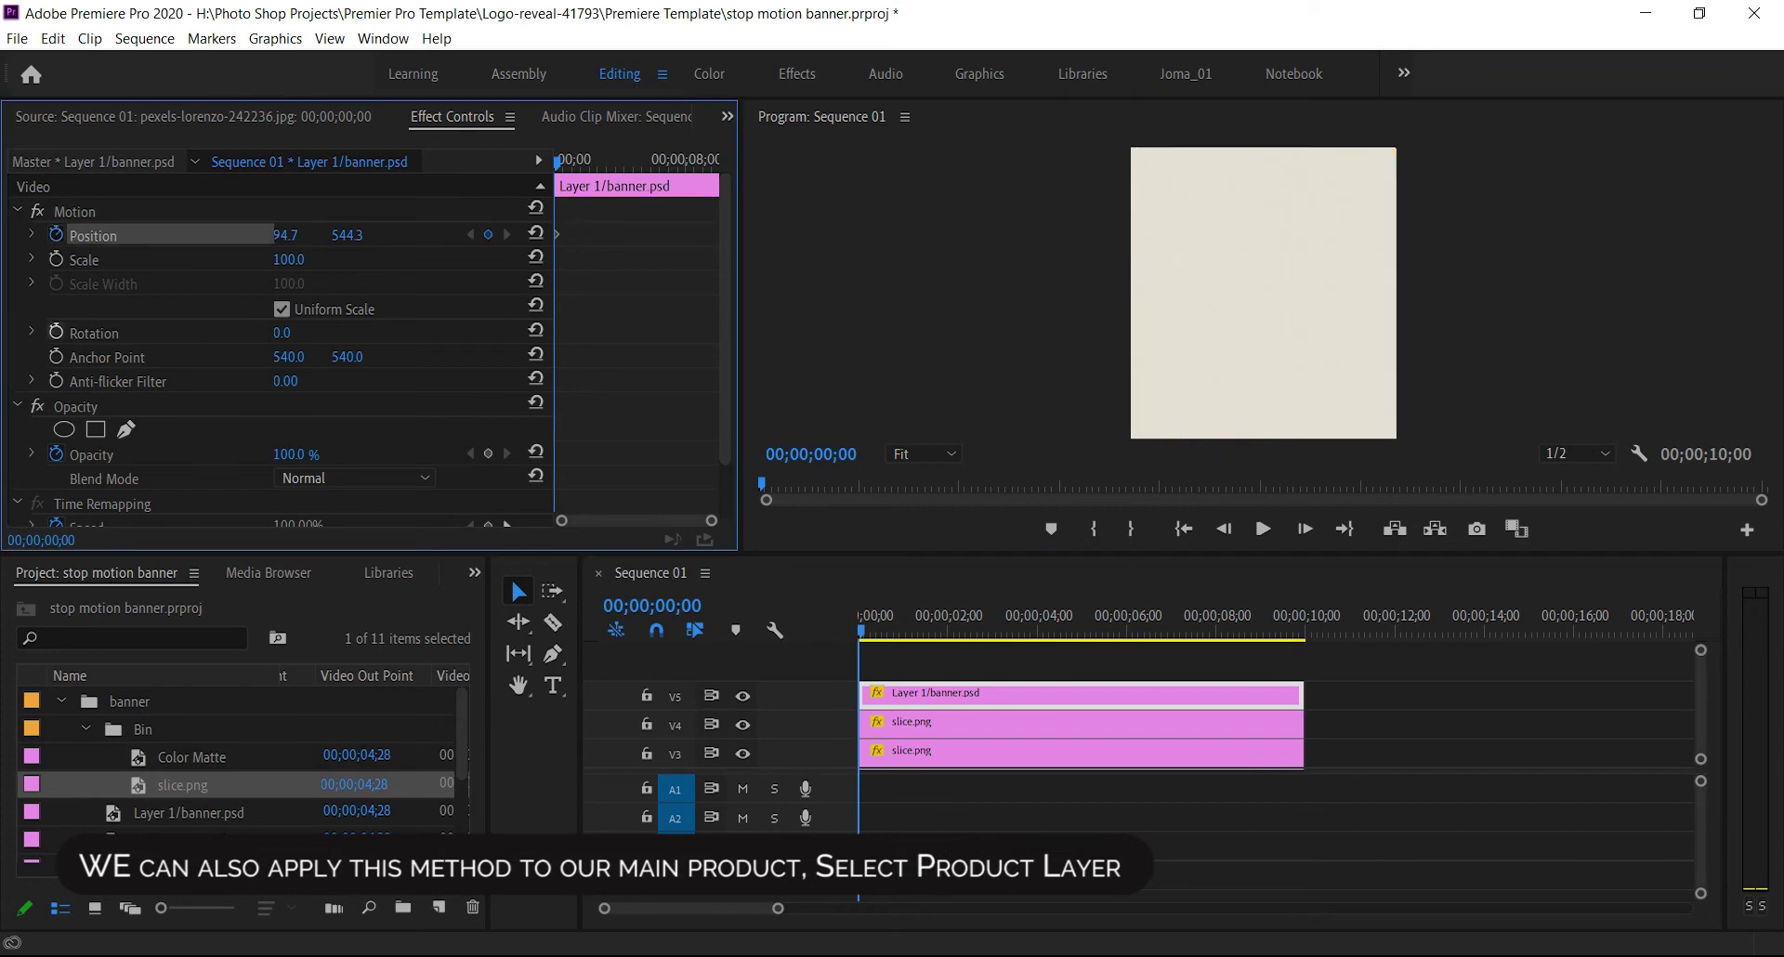
pyautogui.click(56, 332)
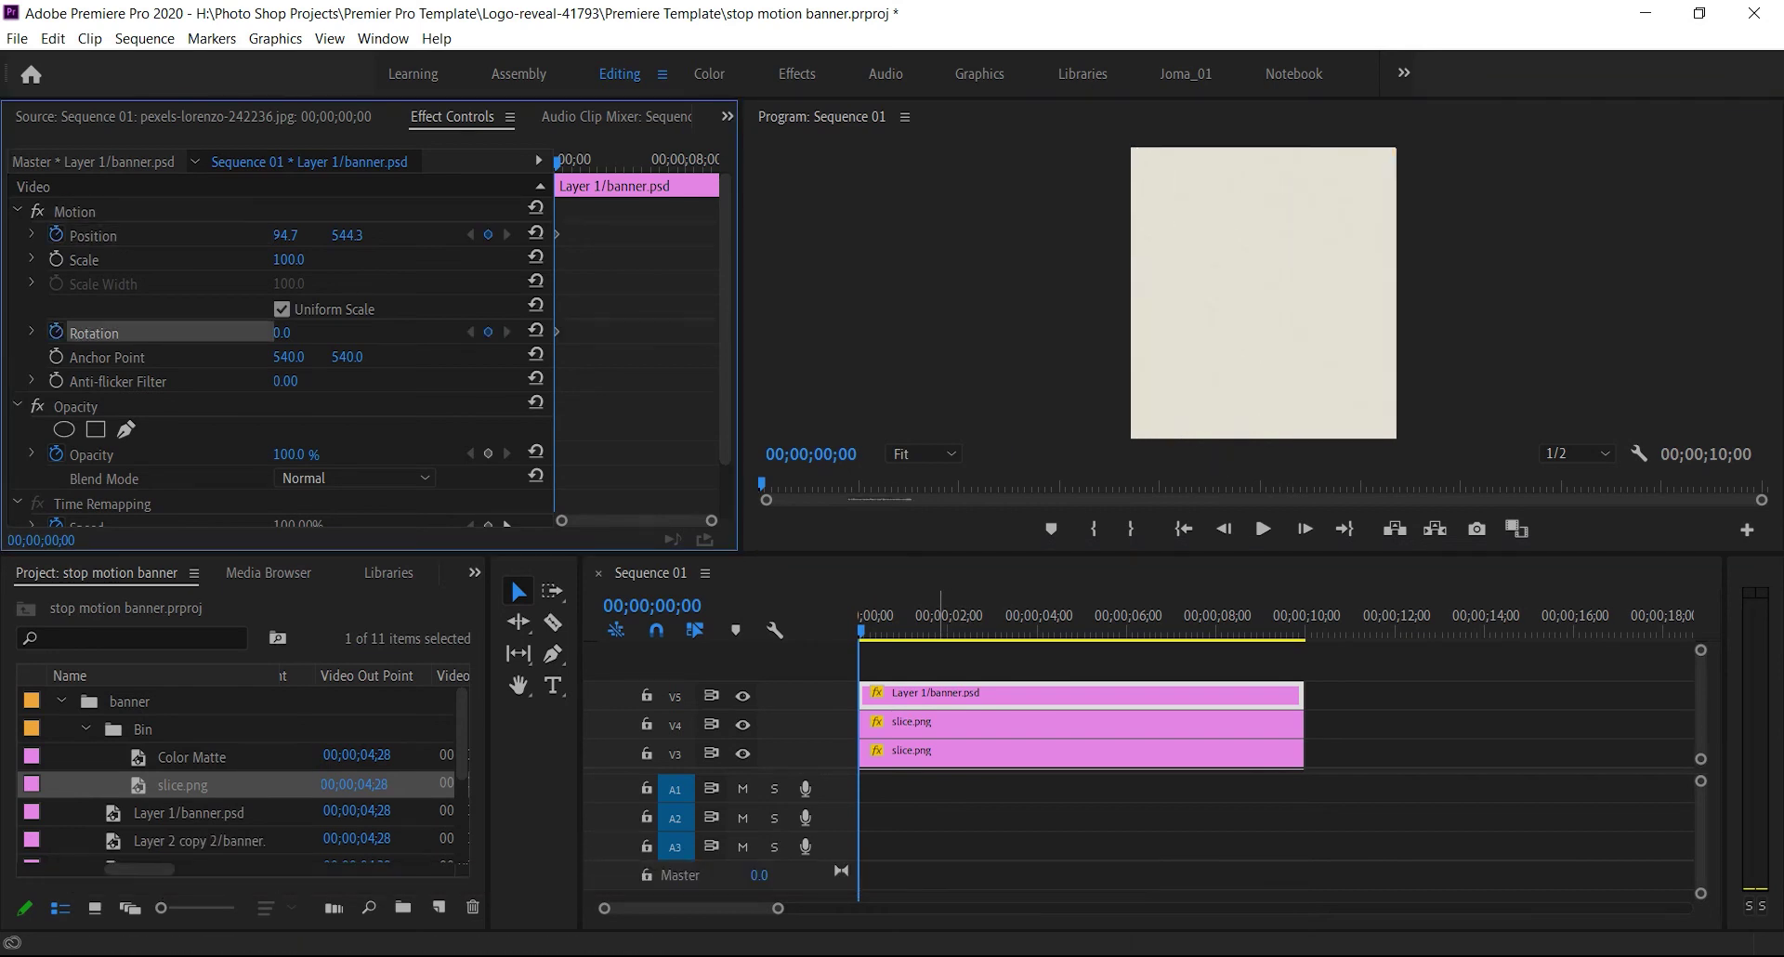
# At 00;00;01;07, move the product back into the frame to position 521.1, 535.7, and play the animation from the start
pyautogui.moveTo(922, 621); pyautogui.dragTo(913, 621)
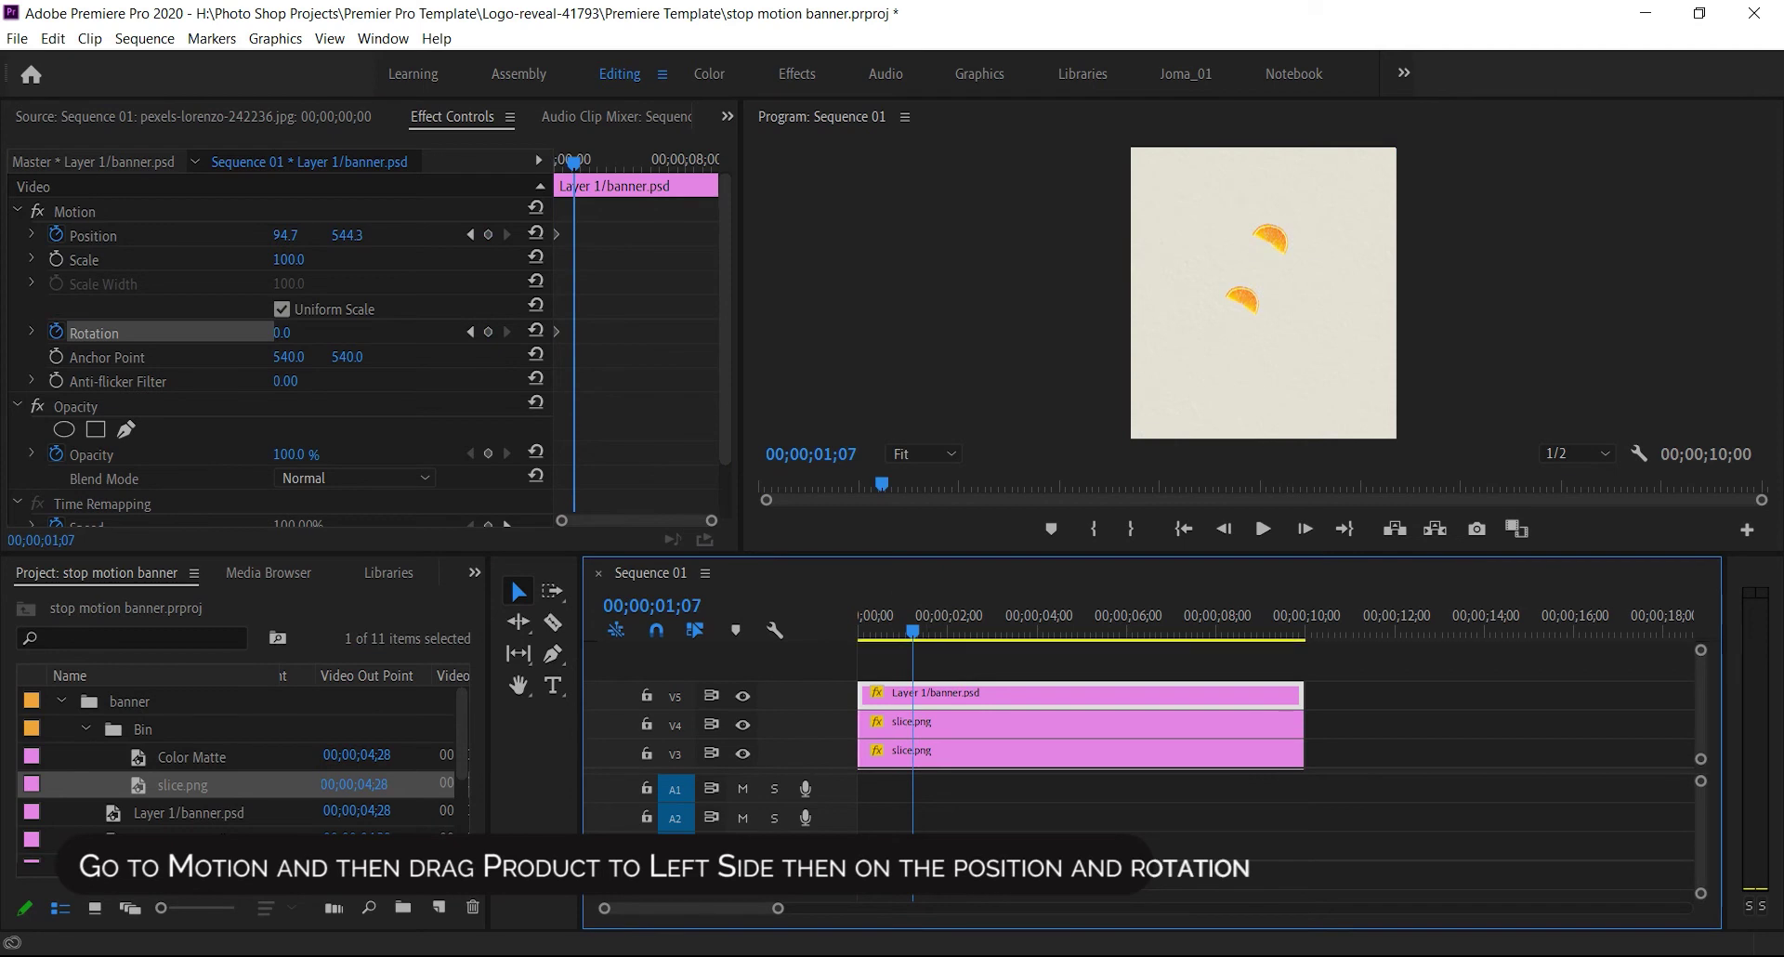
pyautogui.click(74, 212)
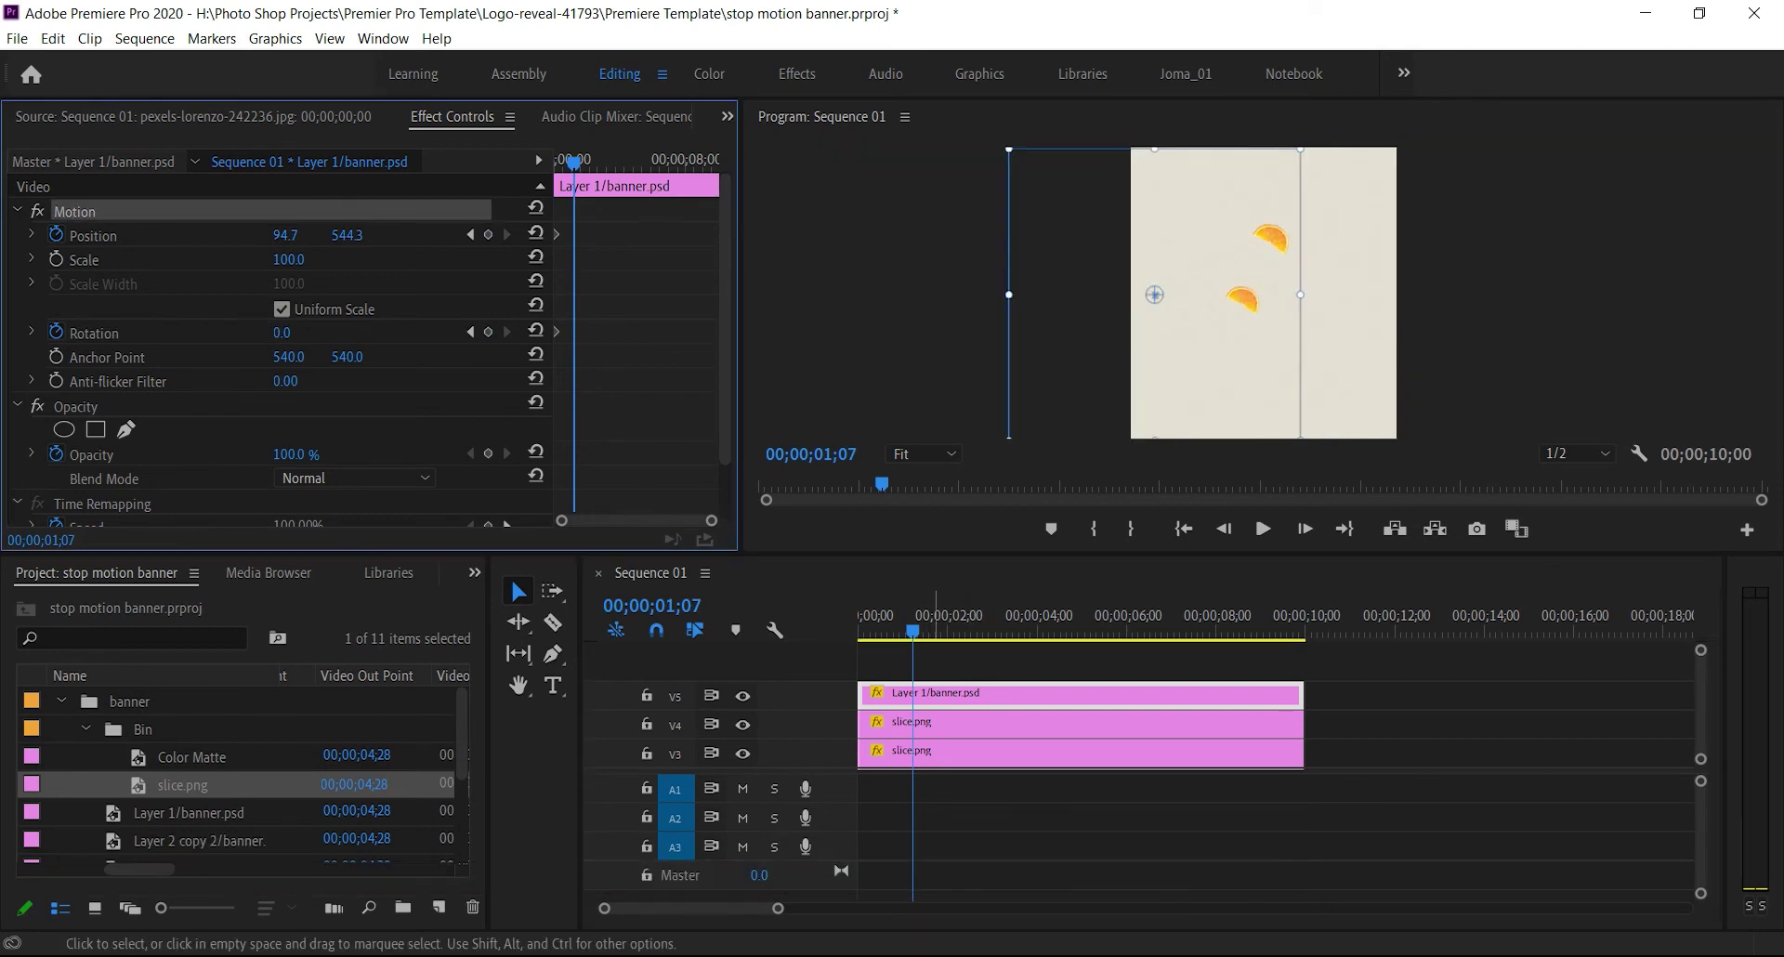
pyautogui.moveTo(1216, 297); pyautogui.dragTo(1260, 293)
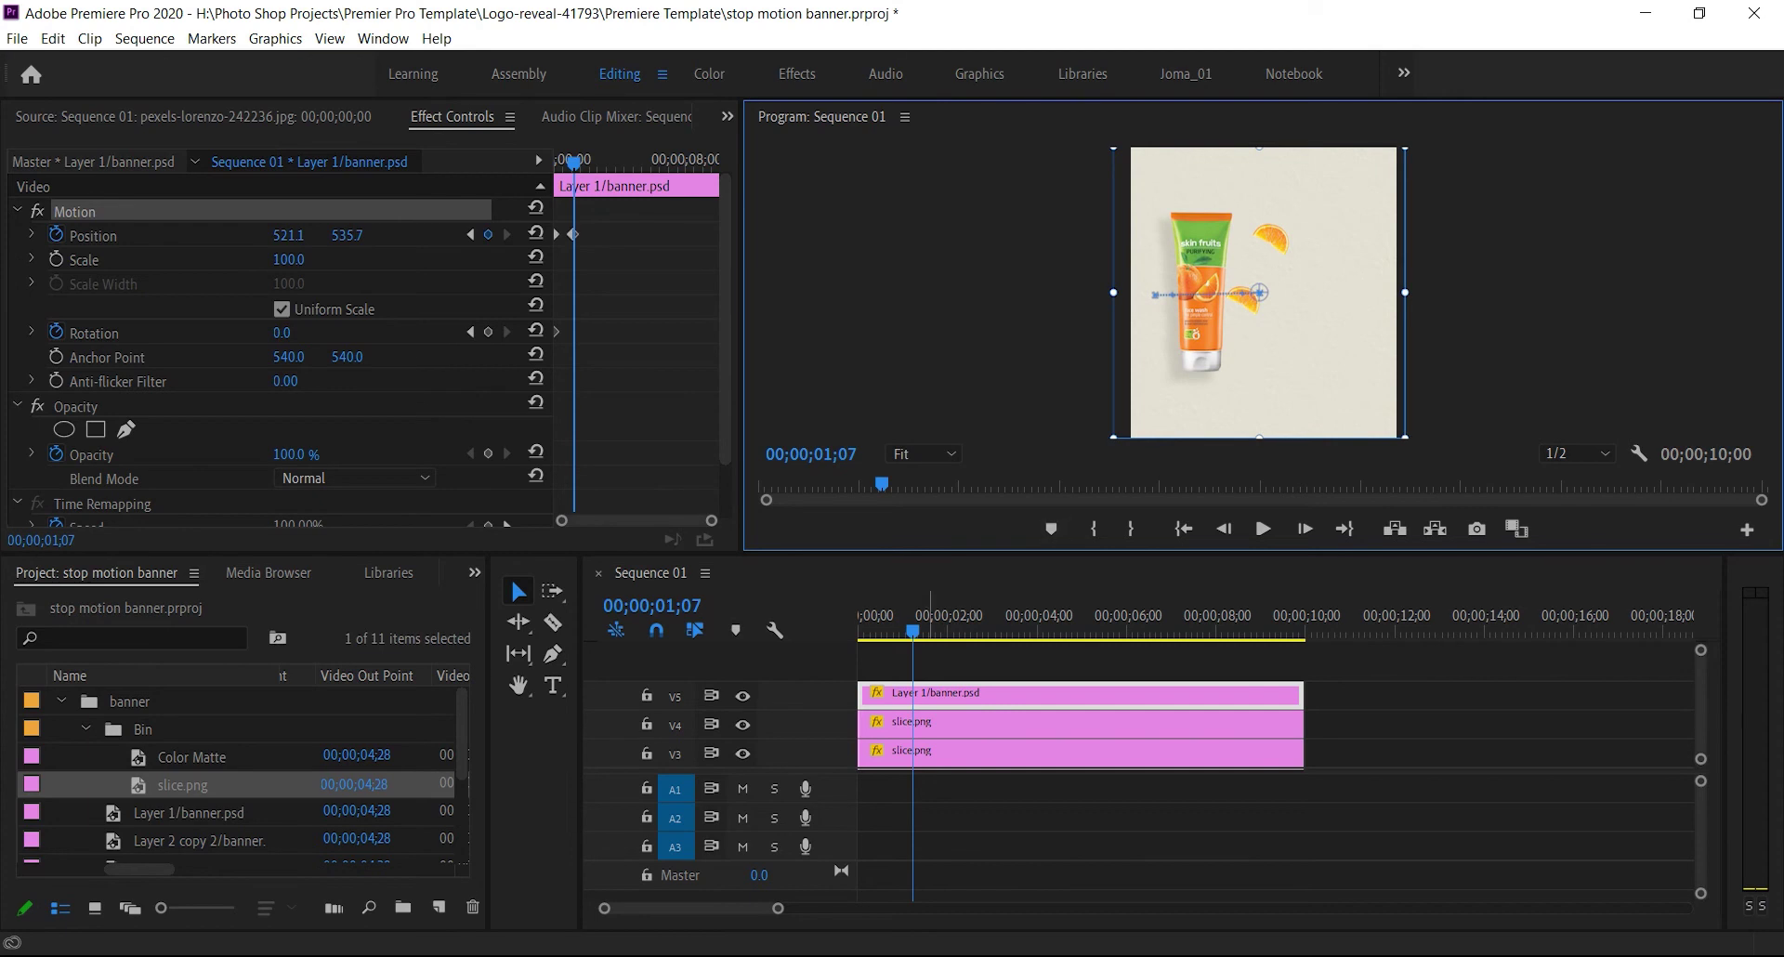
pyautogui.press('Home')
pyautogui.click(1263, 529)
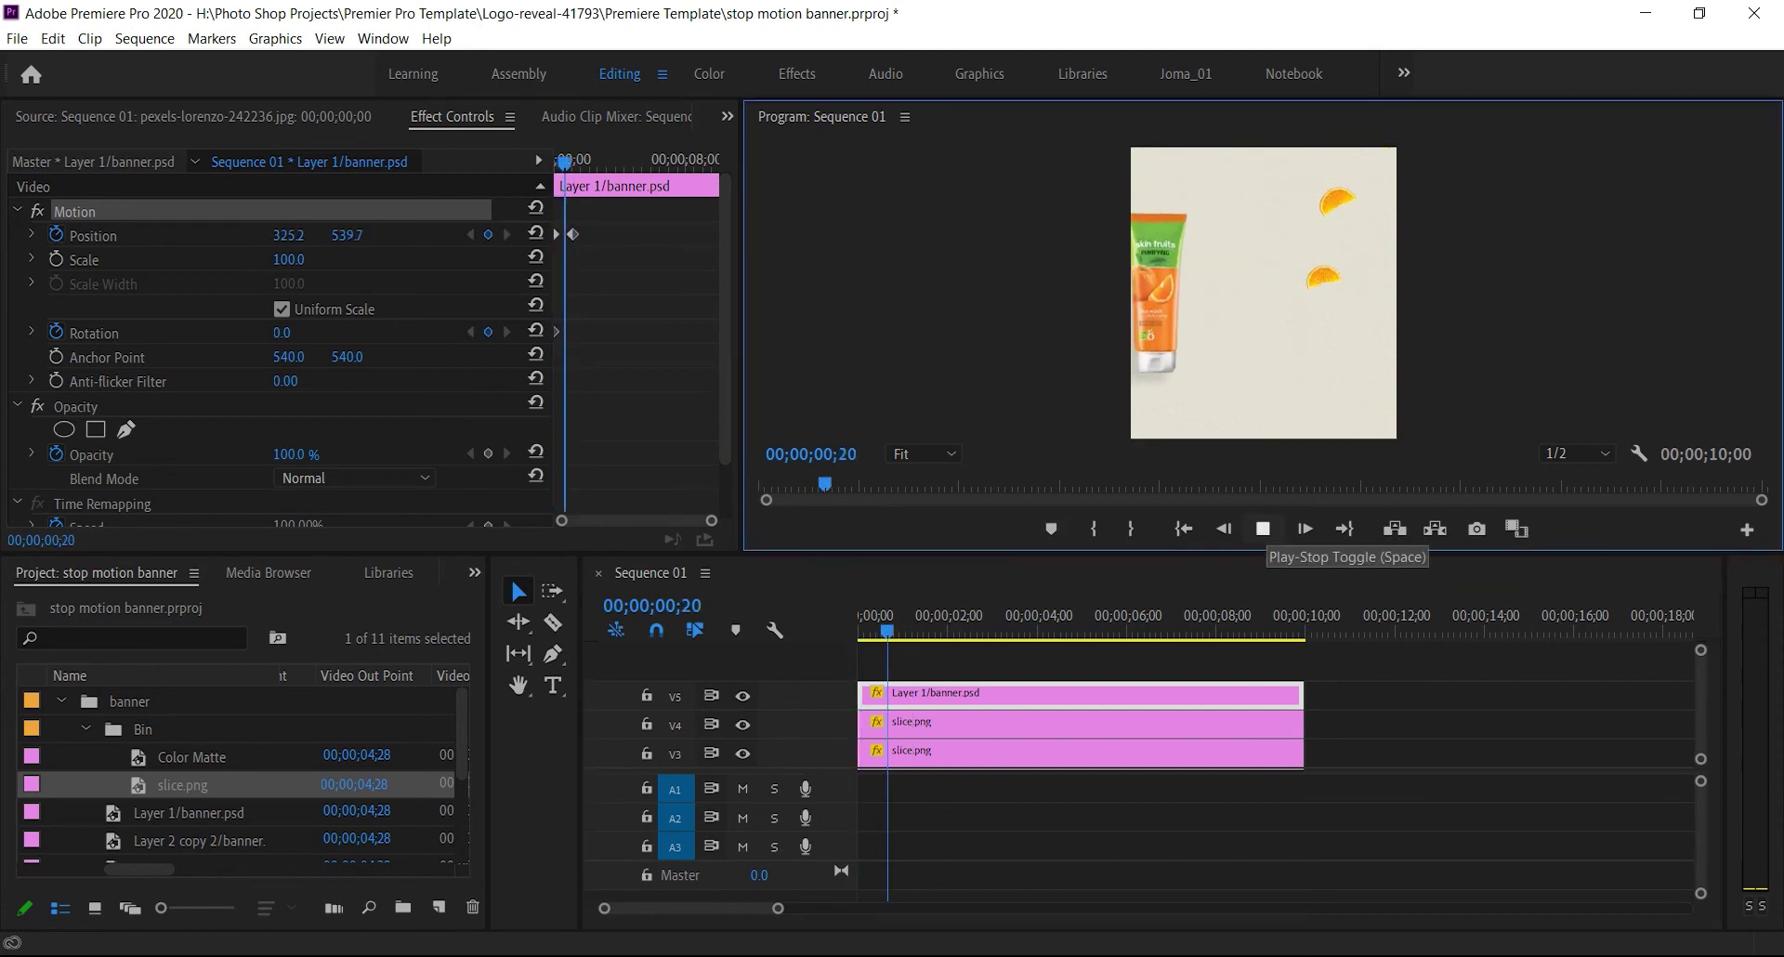
pyautogui.click(1263, 529)
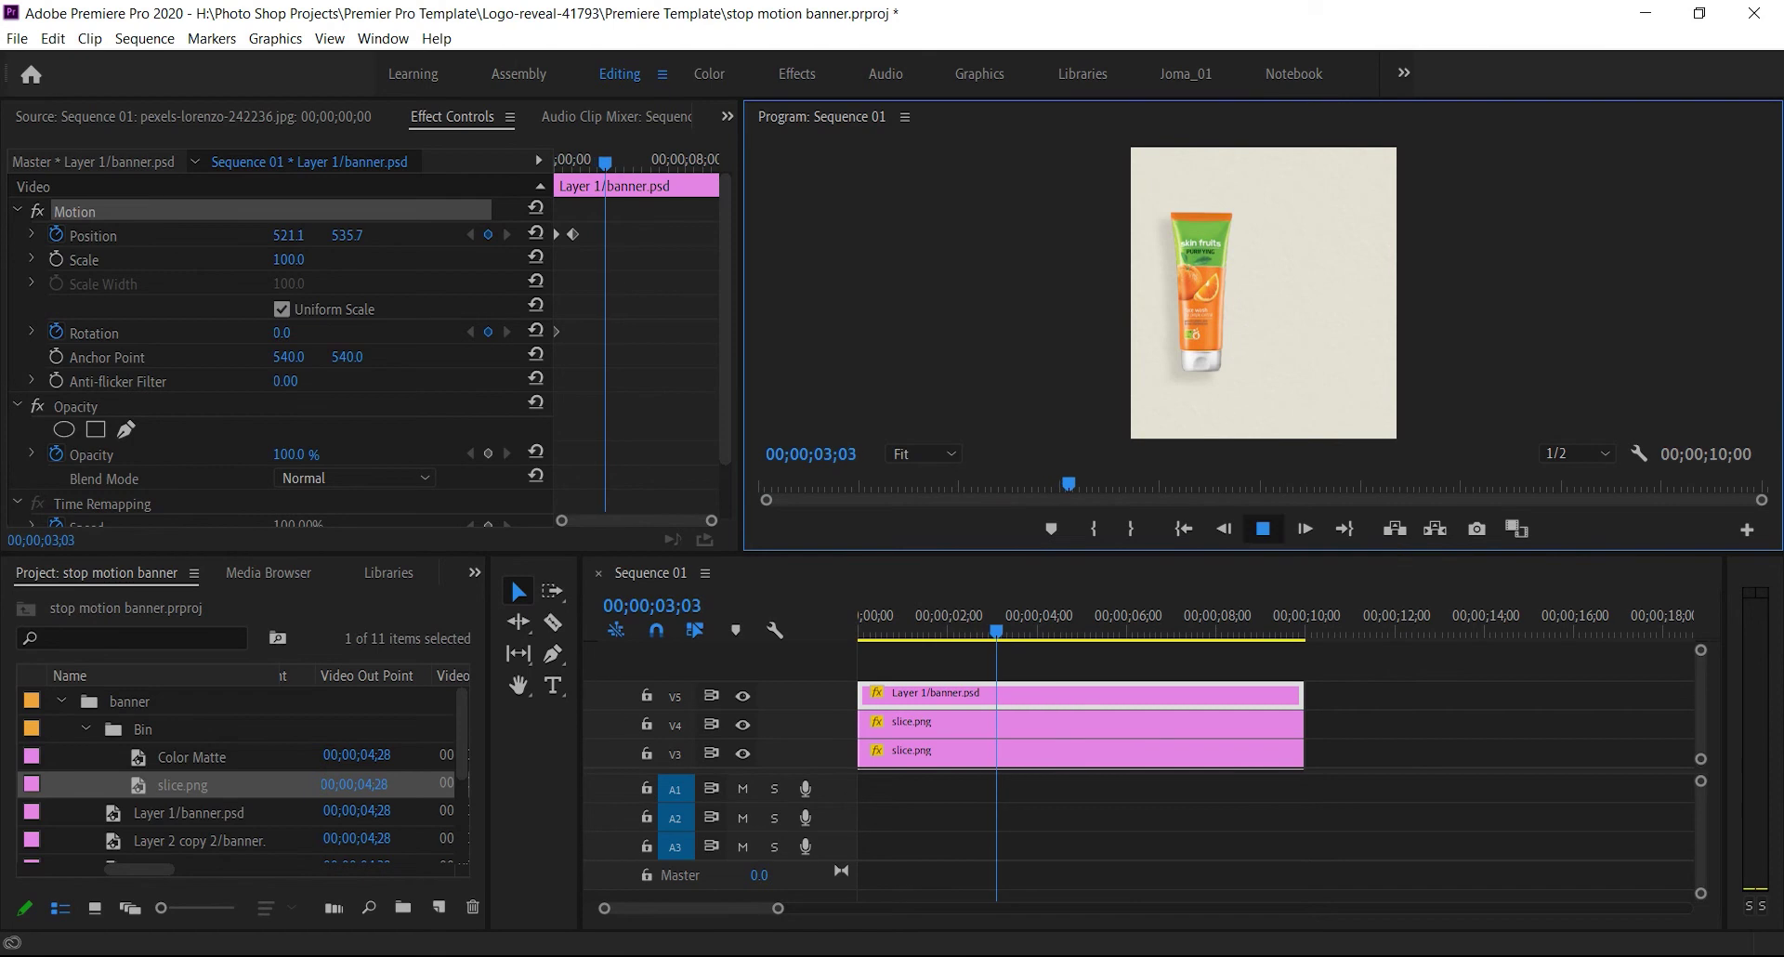
pyautogui.press('Home')
pyautogui.click(1263, 529)
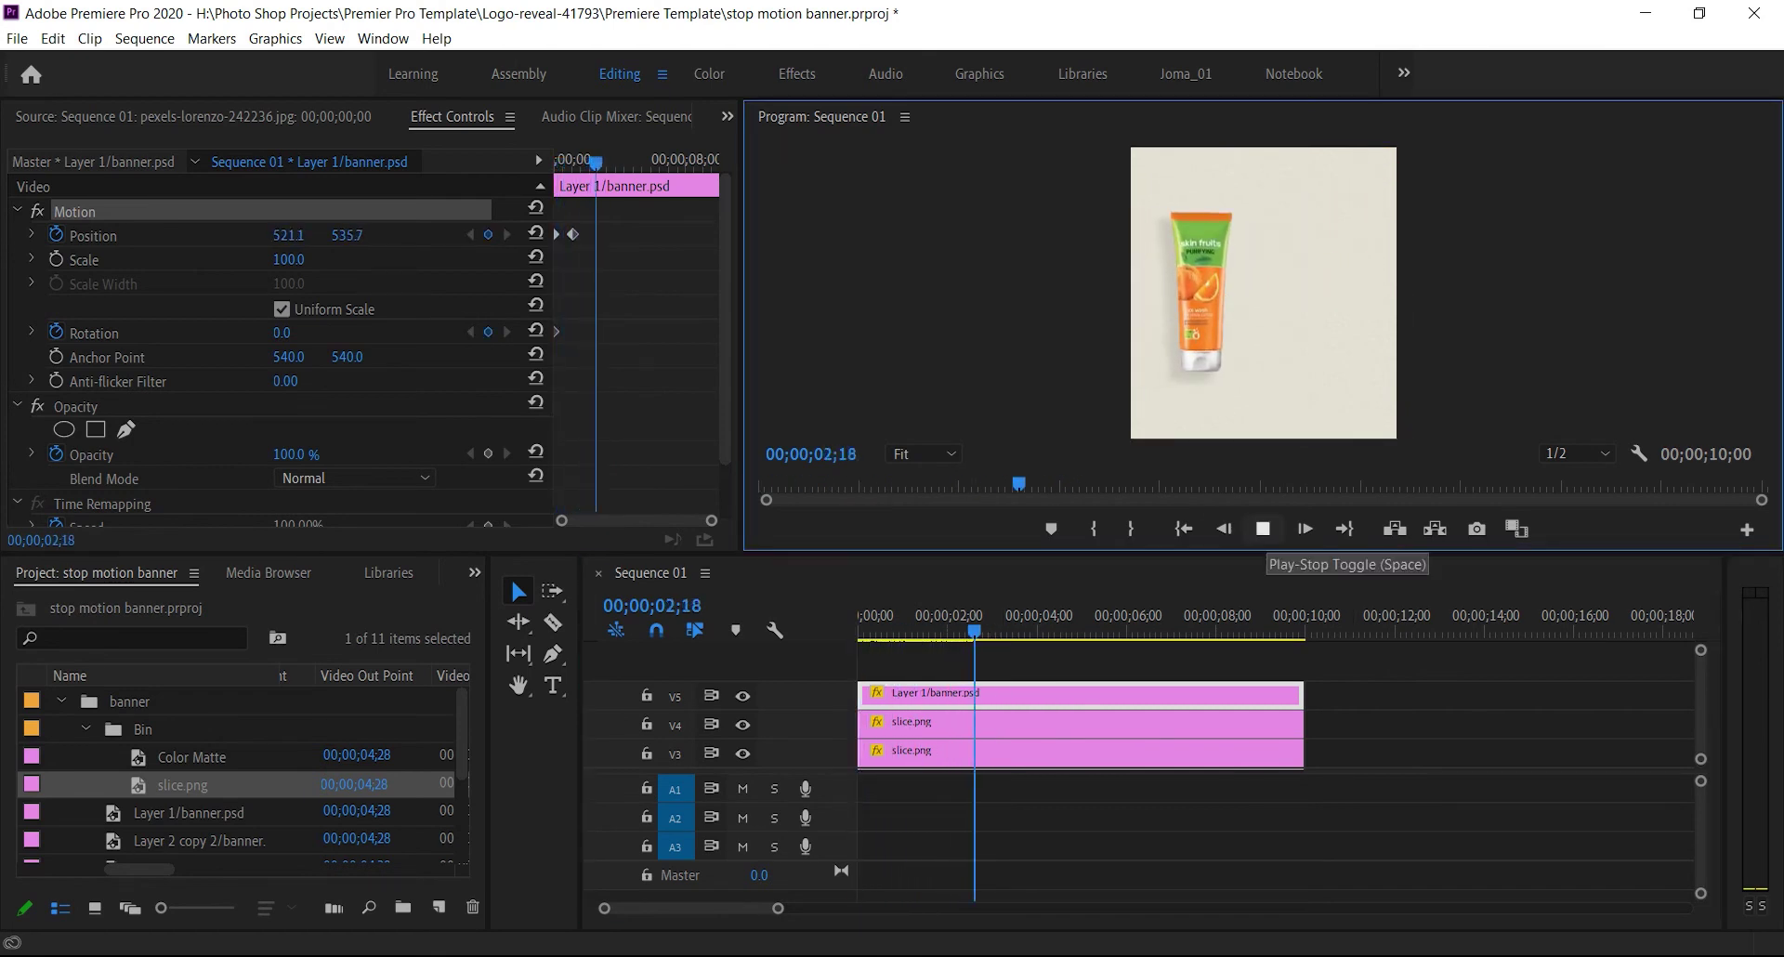
# Stop playback, save the project, and replay the product's slide-in animation from the start
pyautogui.press('space')
pyautogui.hotkey('ctrl', 's')
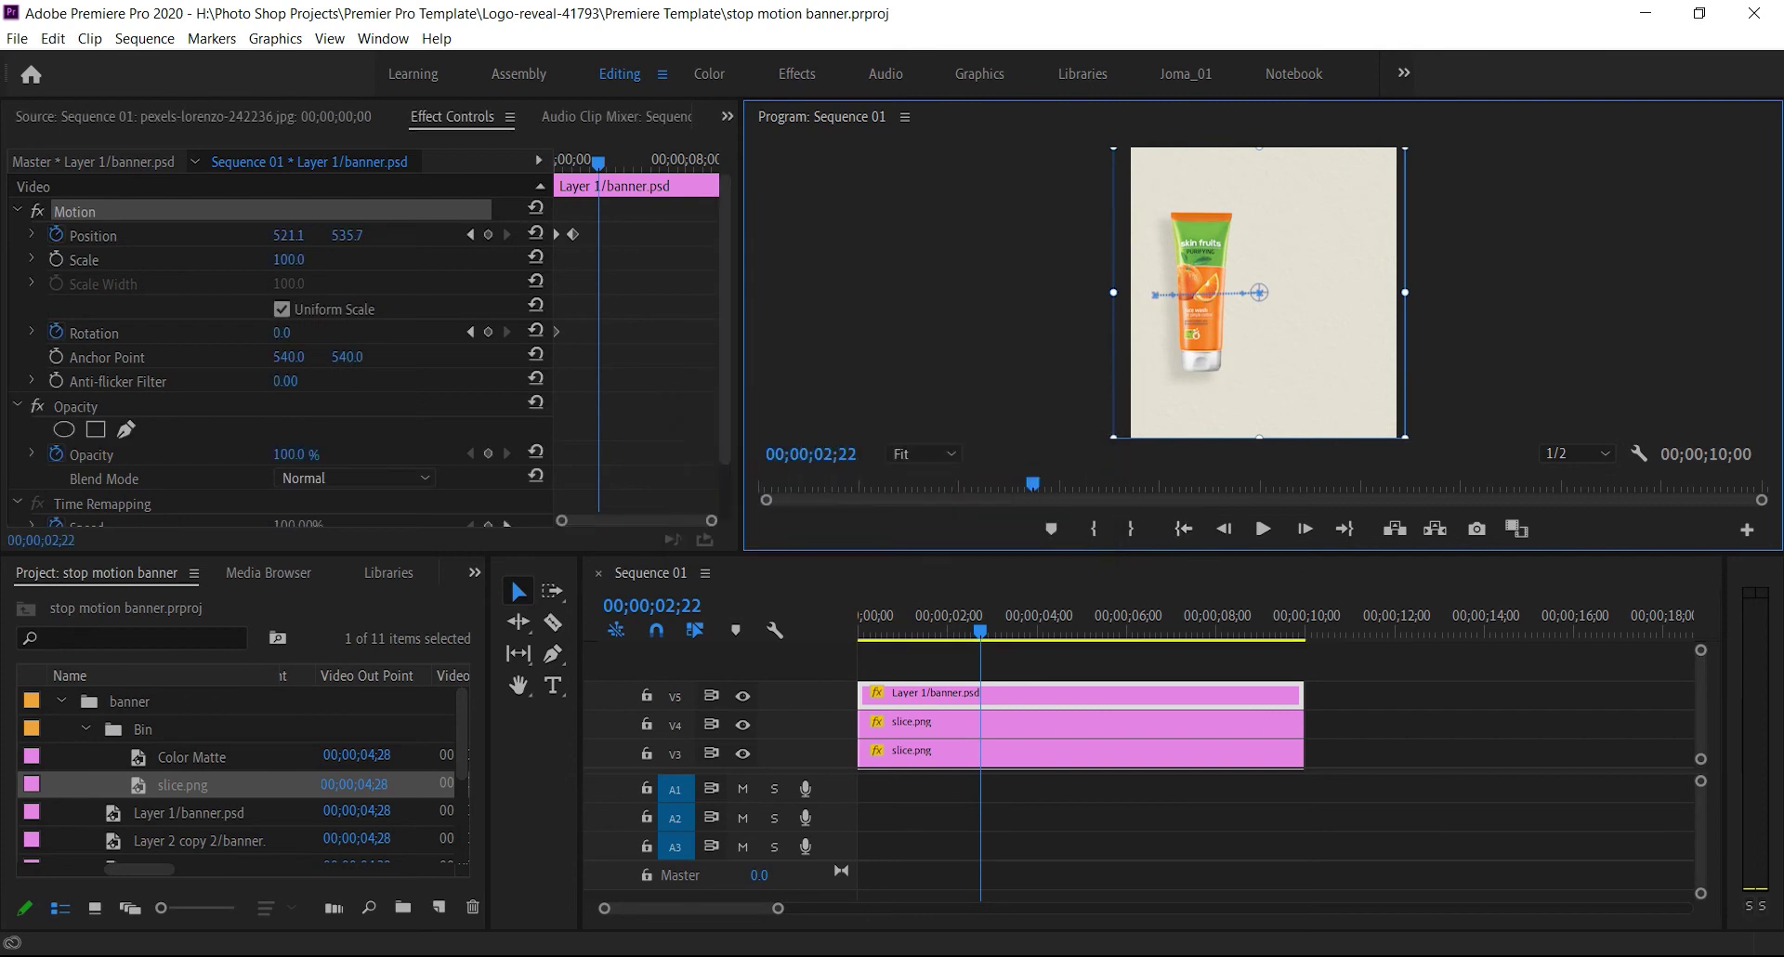
pyautogui.press('Home')
pyautogui.click(1263, 529)
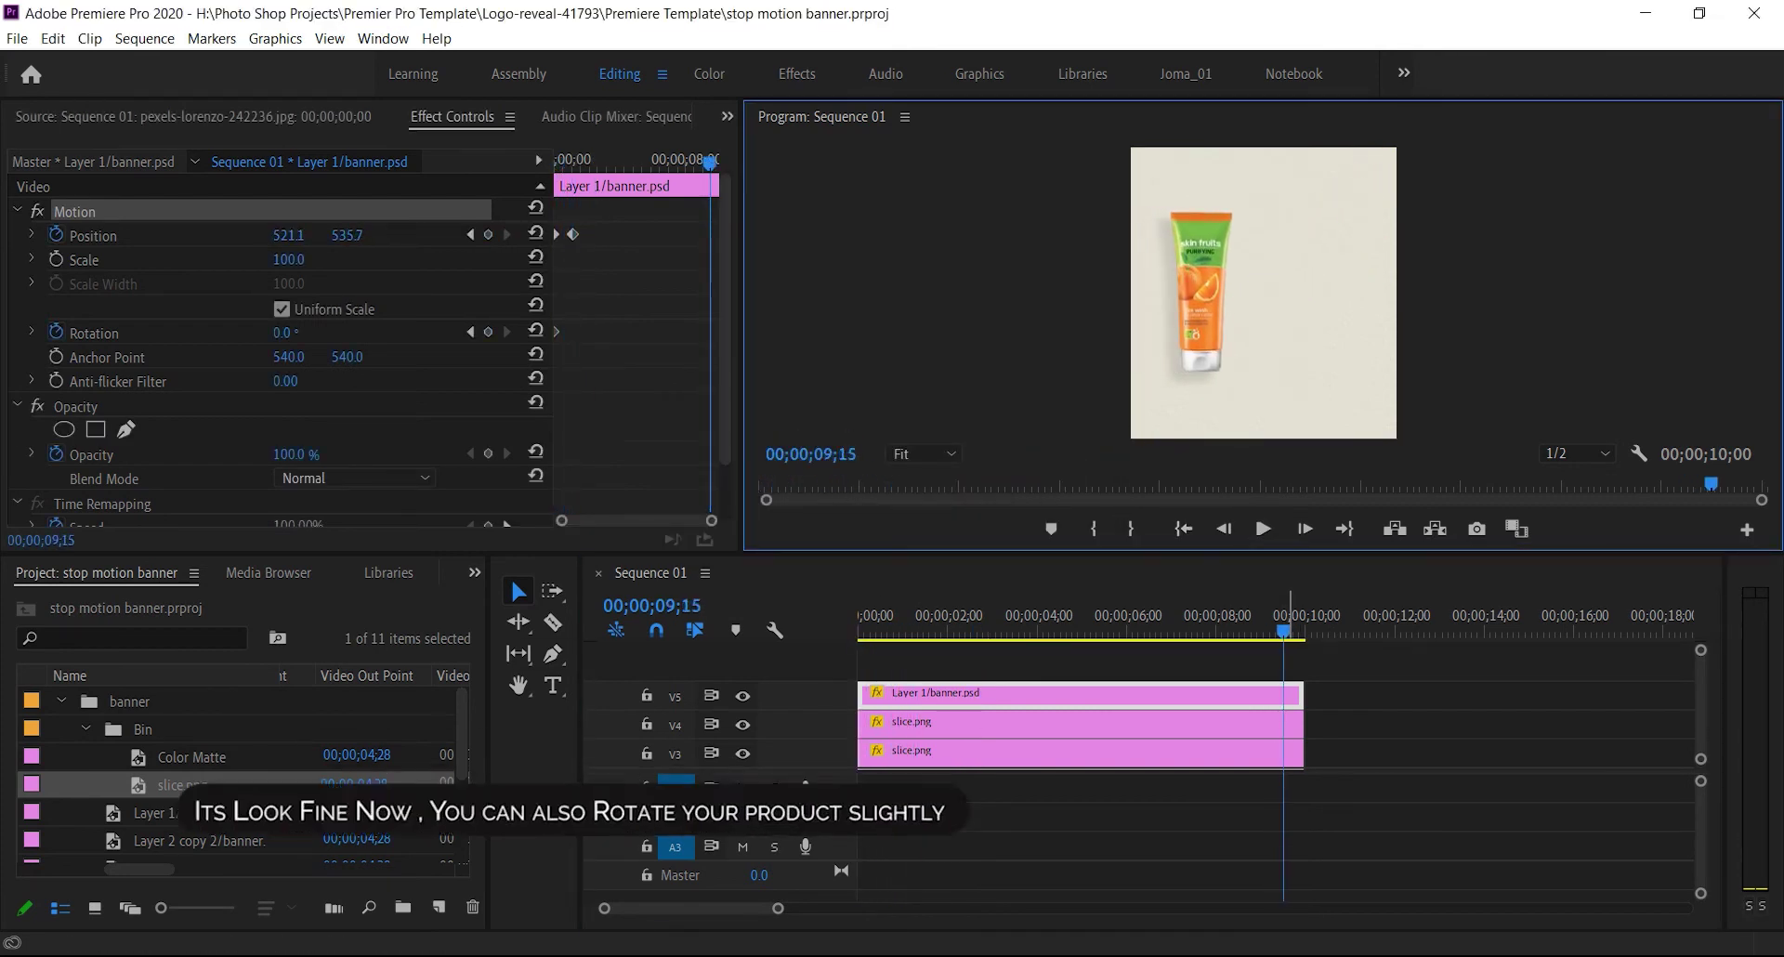
# Keyframe the product's rotation to -1.0° at 00;00;00;25 and preview the animation from the start
pyautogui.press('Home')
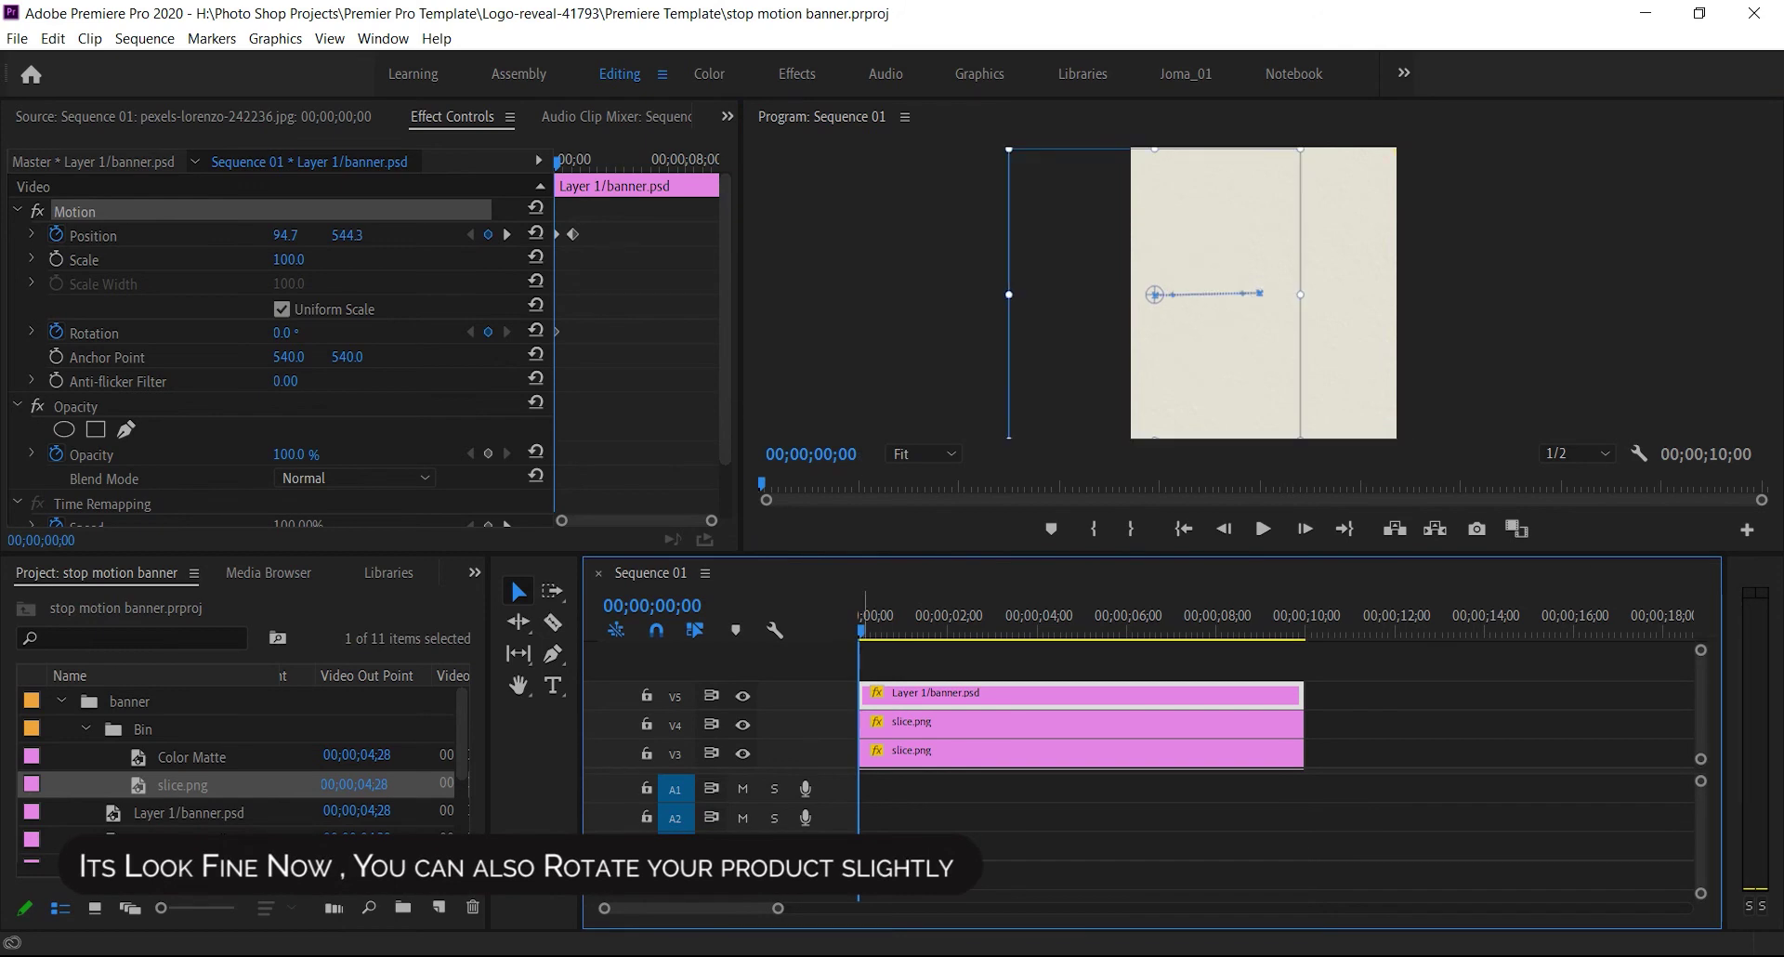
pyautogui.press('Right')
pyautogui.press('Right')
pyautogui.press('Right')
pyautogui.press('Right')
pyautogui.press('Right')
pyautogui.press('Right')
pyautogui.press('Right')
pyautogui.press('Right')
pyautogui.press('Right')
pyautogui.press('Right')
pyautogui.press('Right')
pyautogui.press('Right')
pyautogui.press('Right')
pyautogui.press('Right')
pyautogui.press('Right')
pyautogui.press('Right')
pyautogui.press('Right')
pyautogui.press('Right')
pyautogui.press('Right')
pyautogui.press('Right')
pyautogui.press('Right')
pyautogui.press('Right')
pyautogui.press('Right')
pyautogui.press('Right')
pyautogui.press('Right')
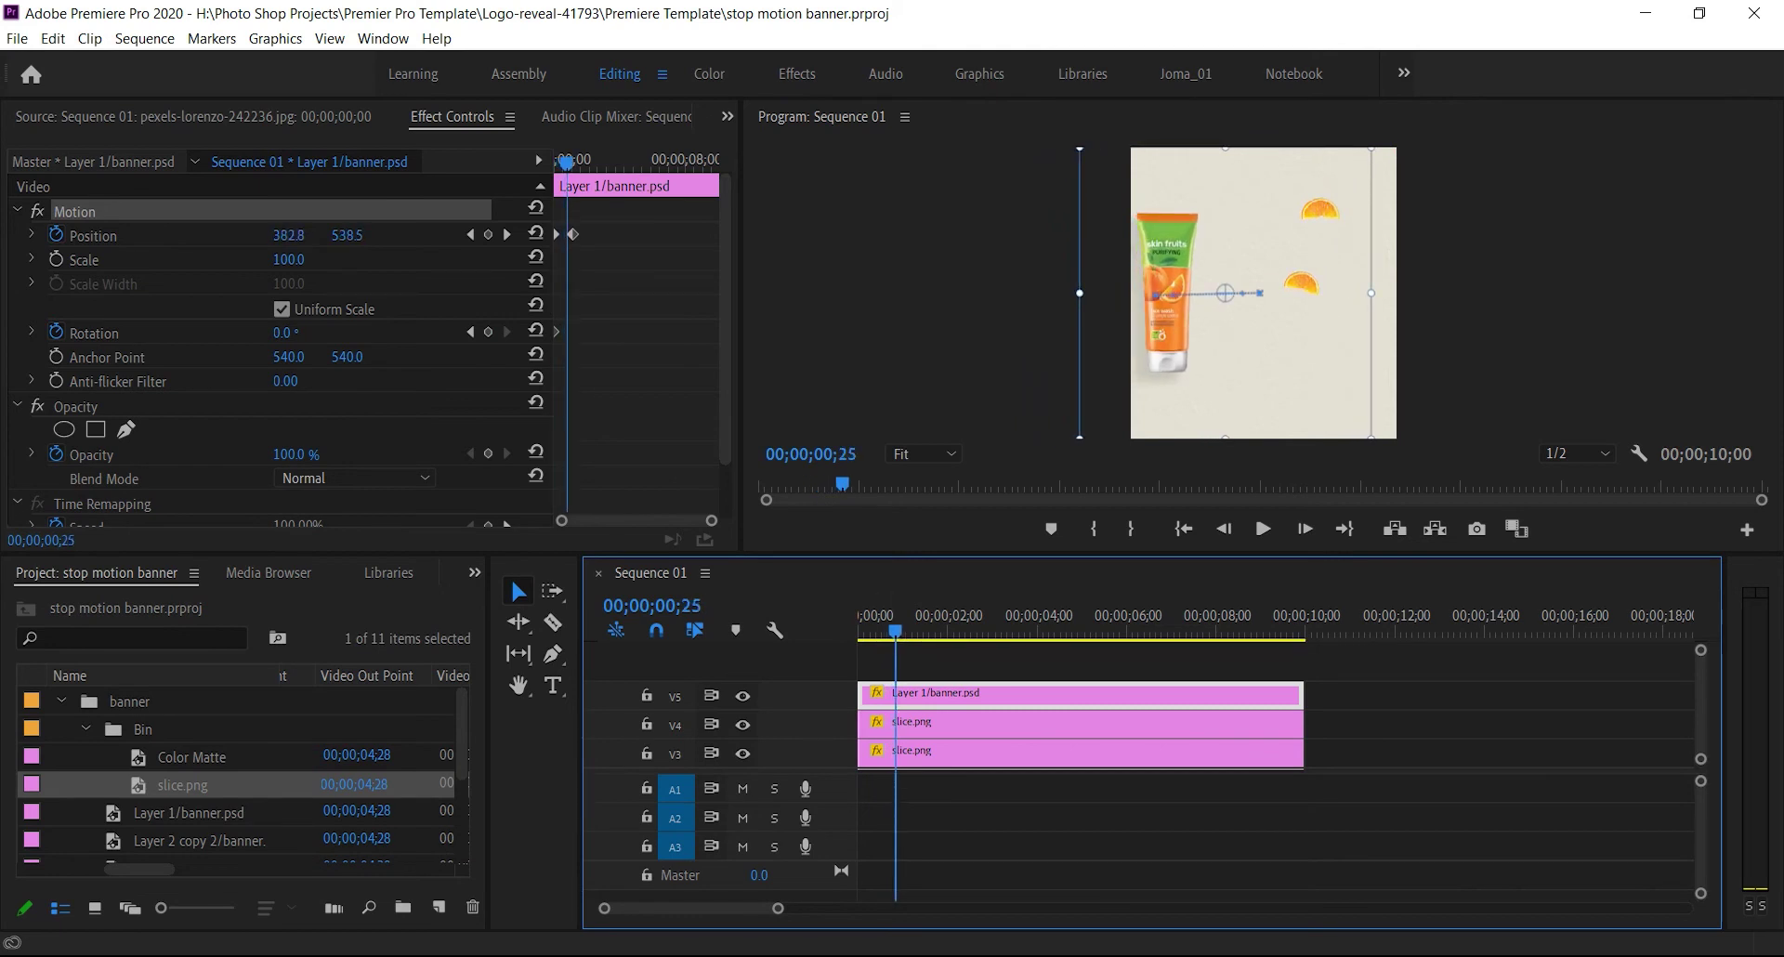
pyautogui.click(286, 333)
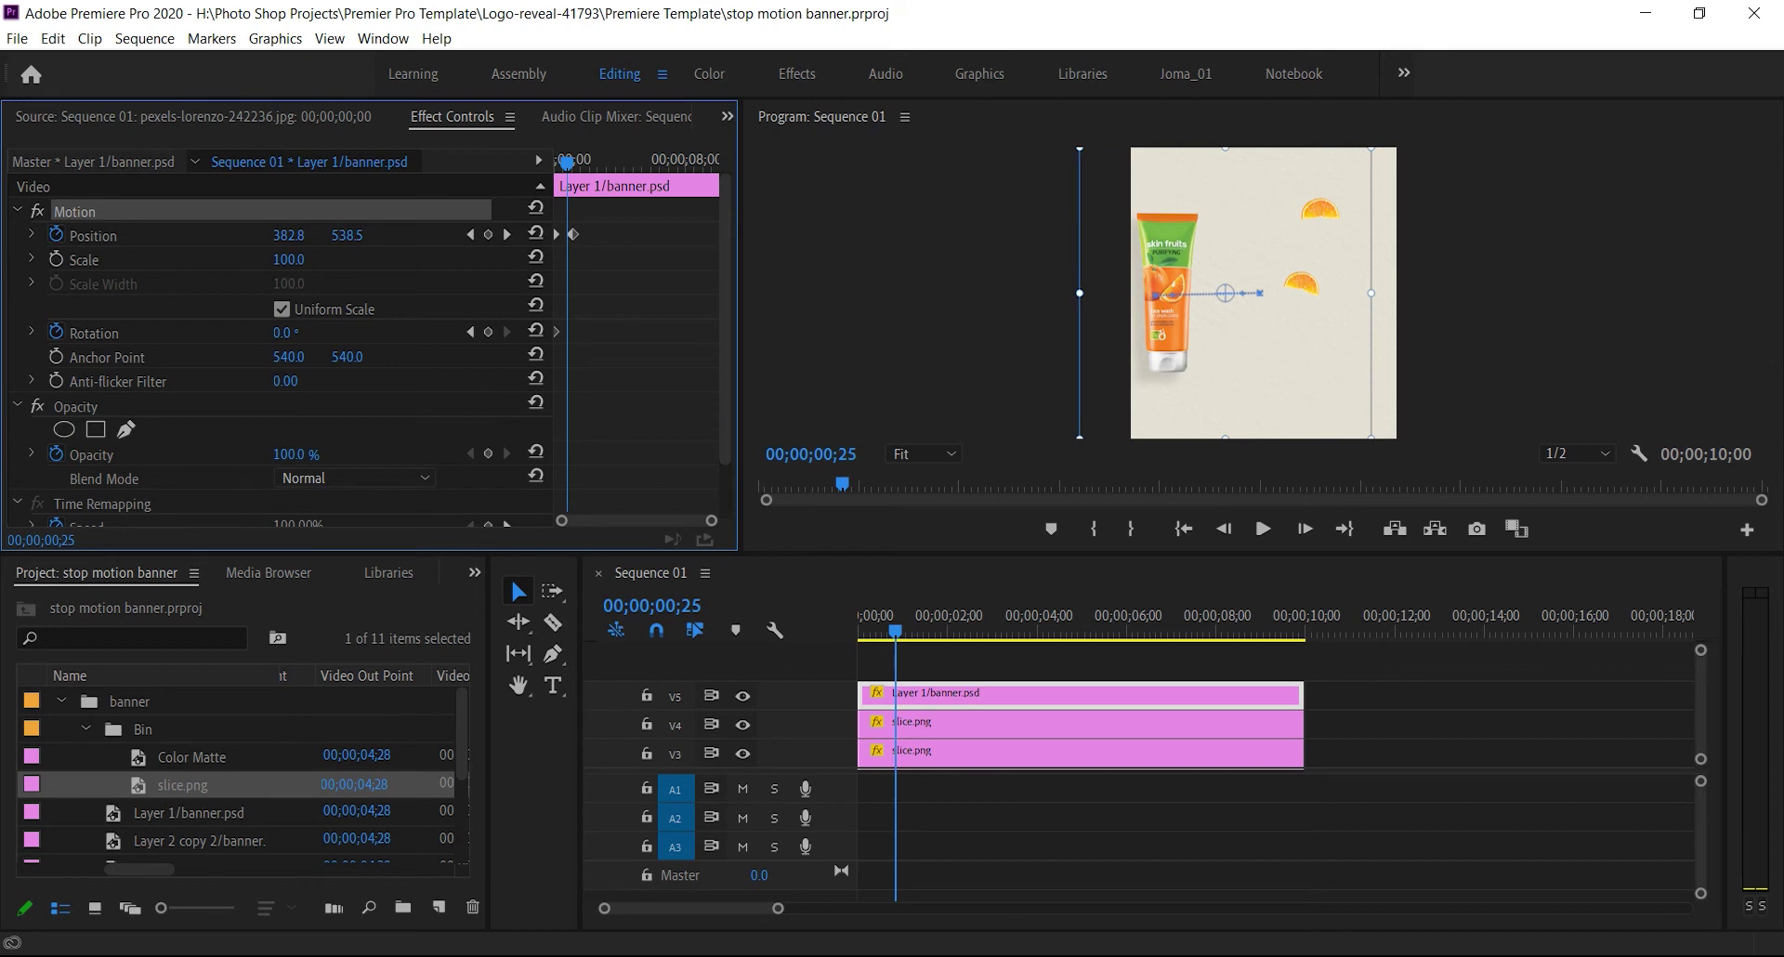
pyautogui.click(95, 333)
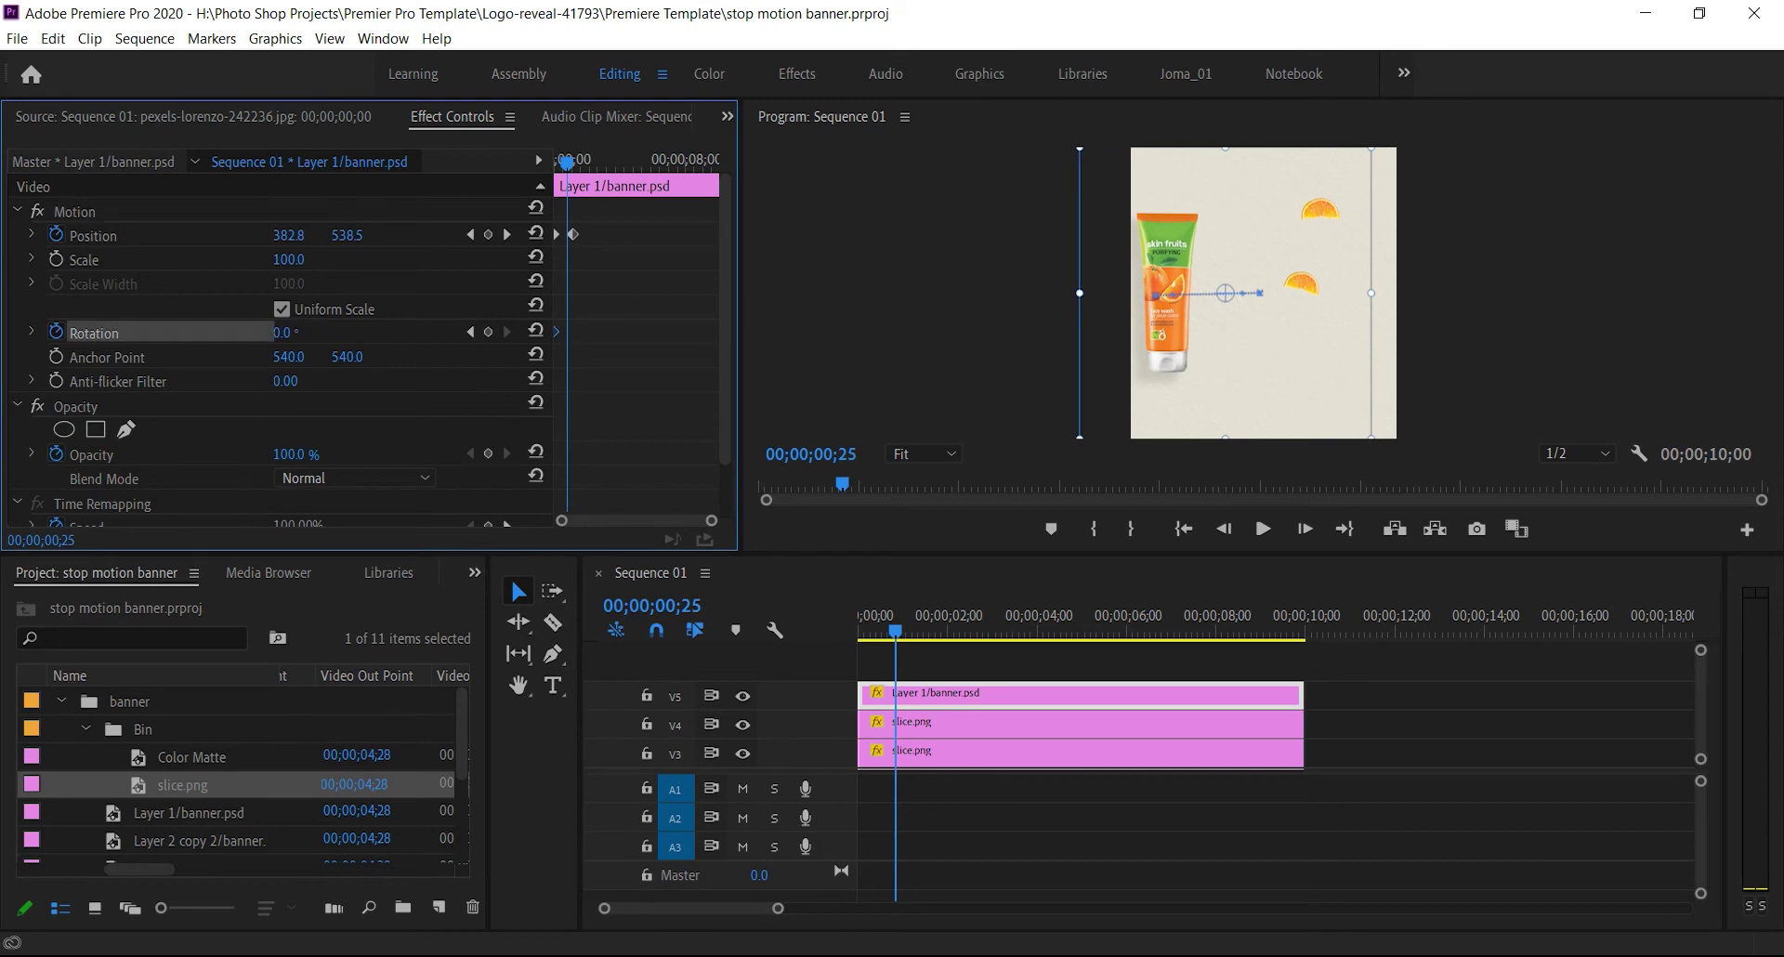
pyautogui.moveTo(285, 333); pyautogui.dragTo(279, 332)
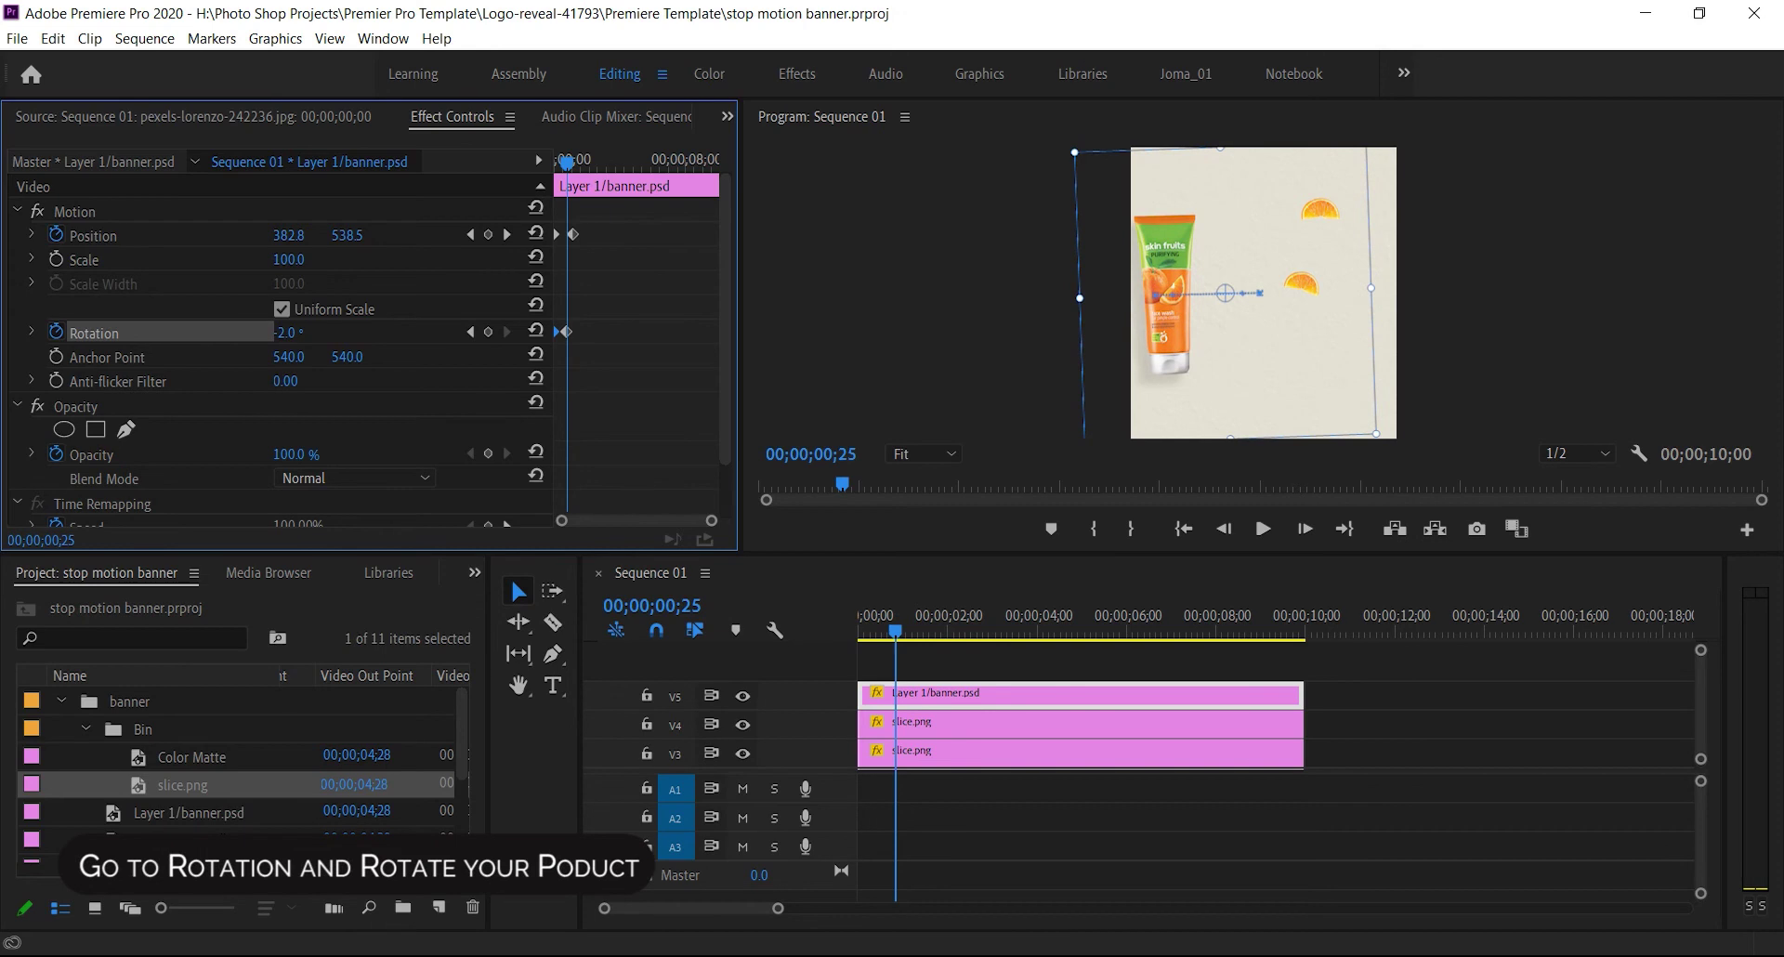
pyautogui.moveTo(285, 332); pyautogui.dragTo(284, 332)
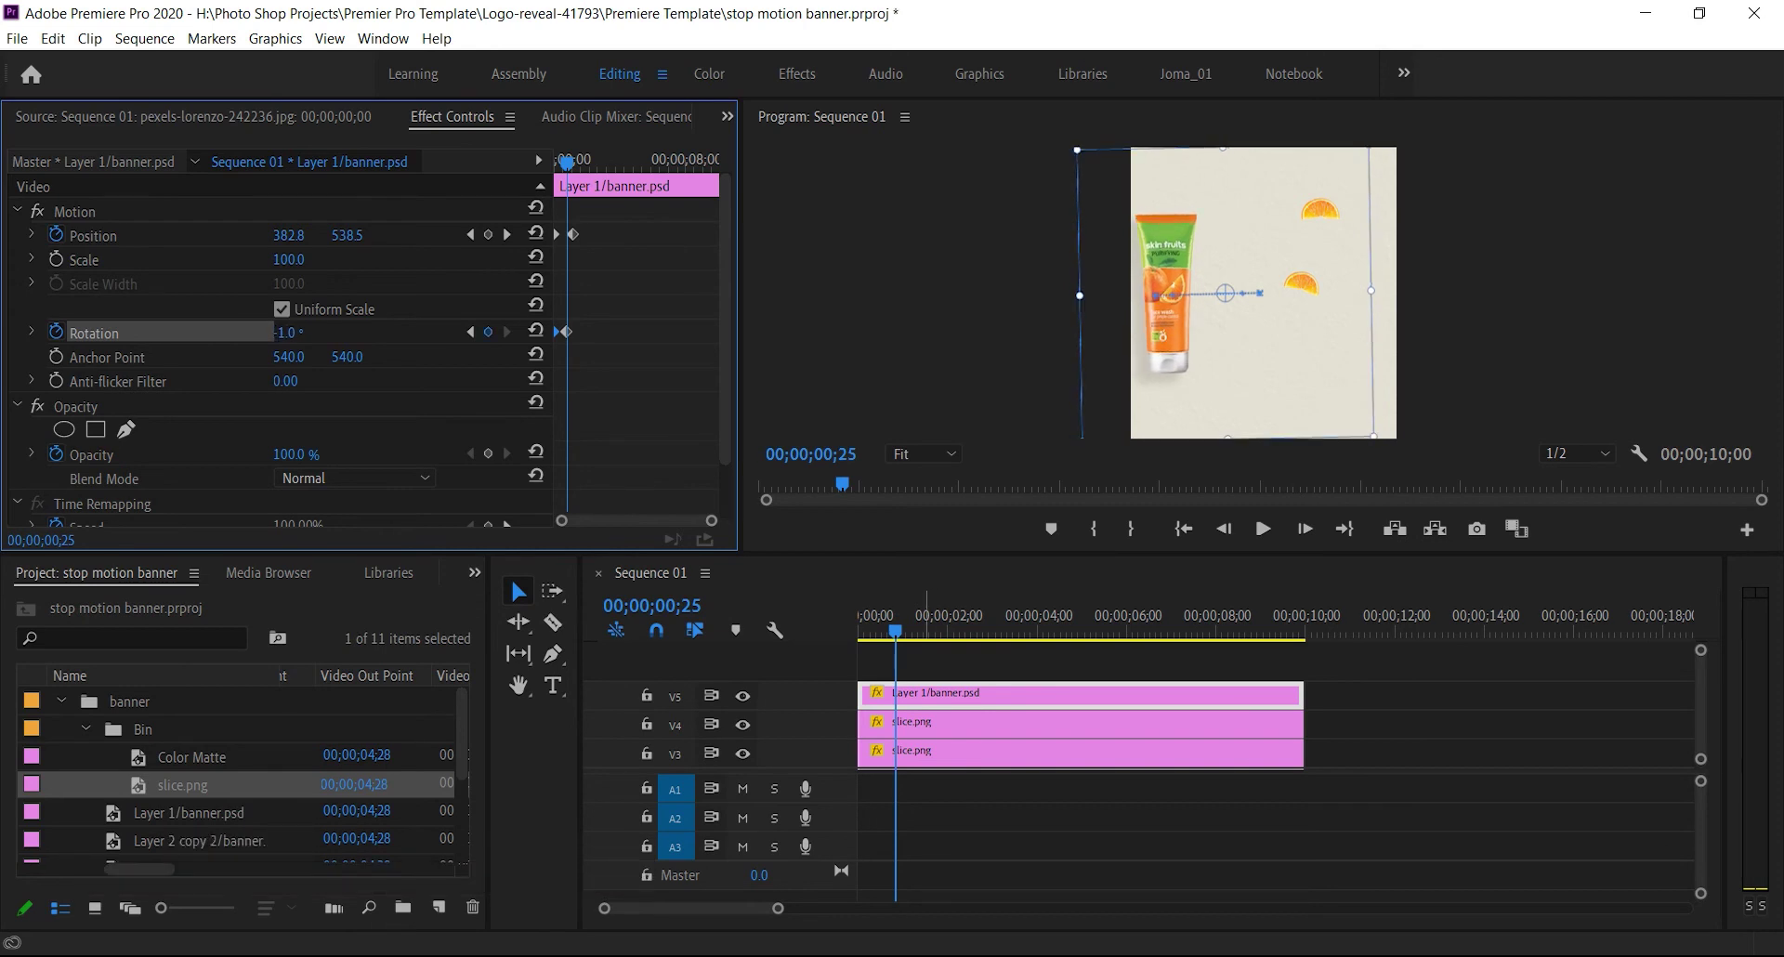
pyautogui.click(1083, 695)
pyautogui.press('Home')
pyautogui.click(1263, 528)
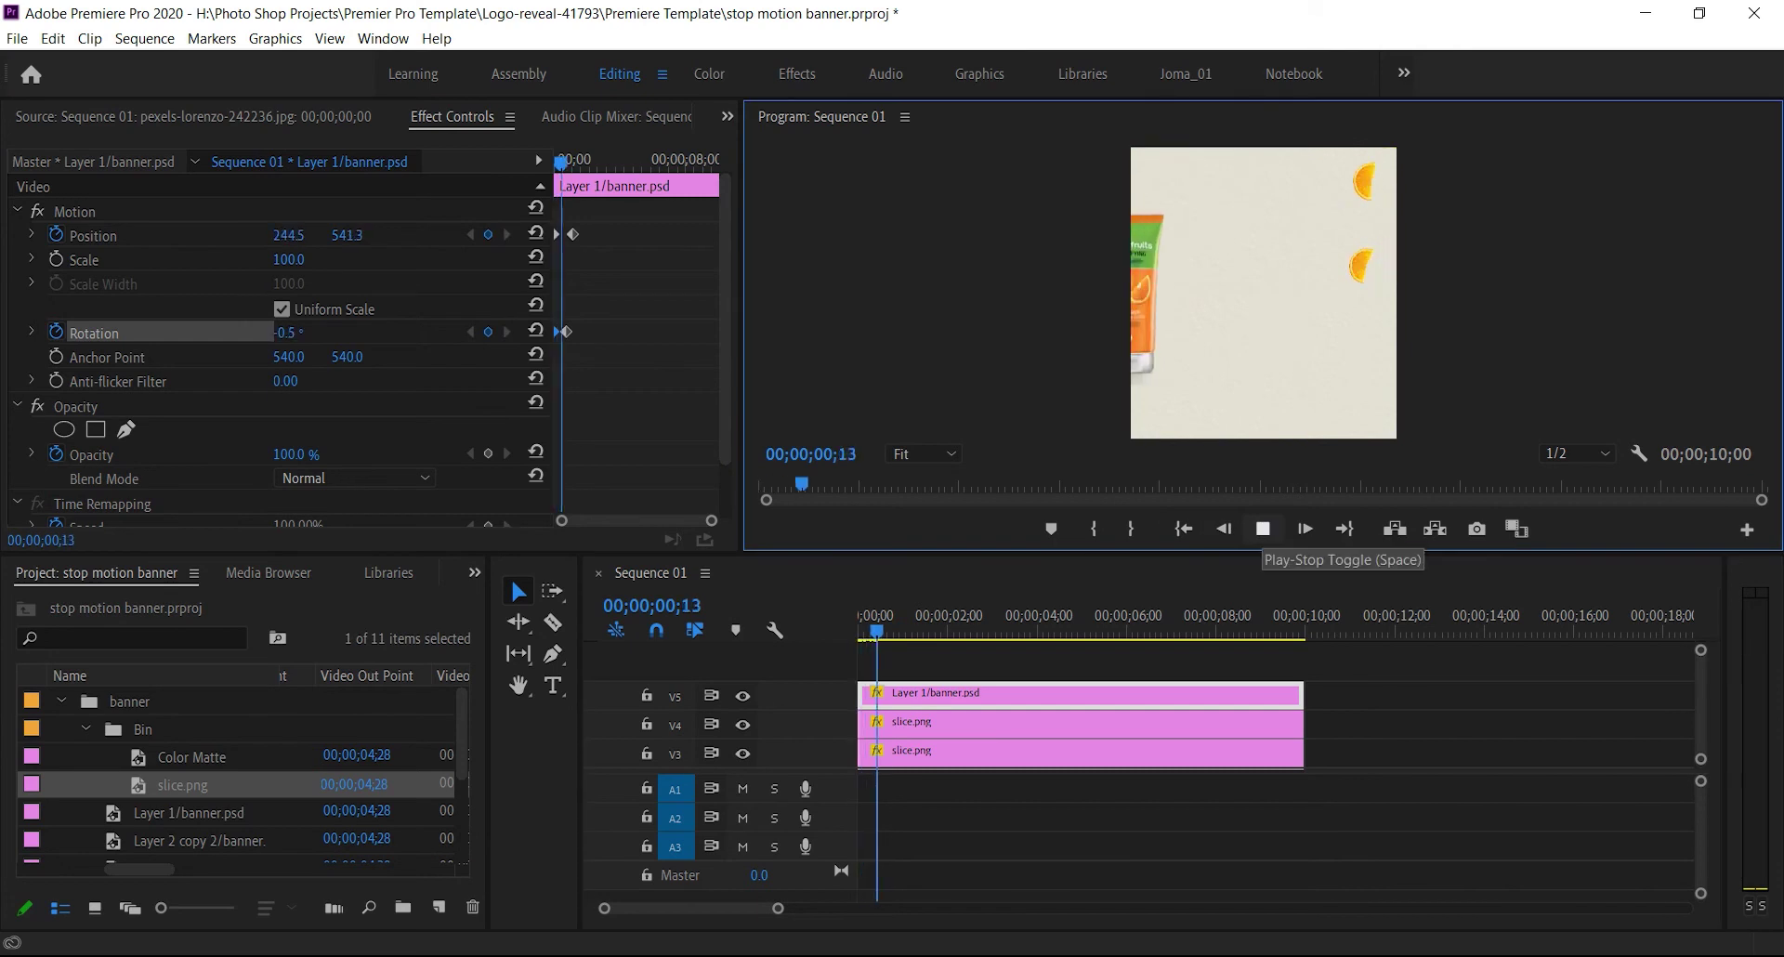
pyautogui.click(1263, 529)
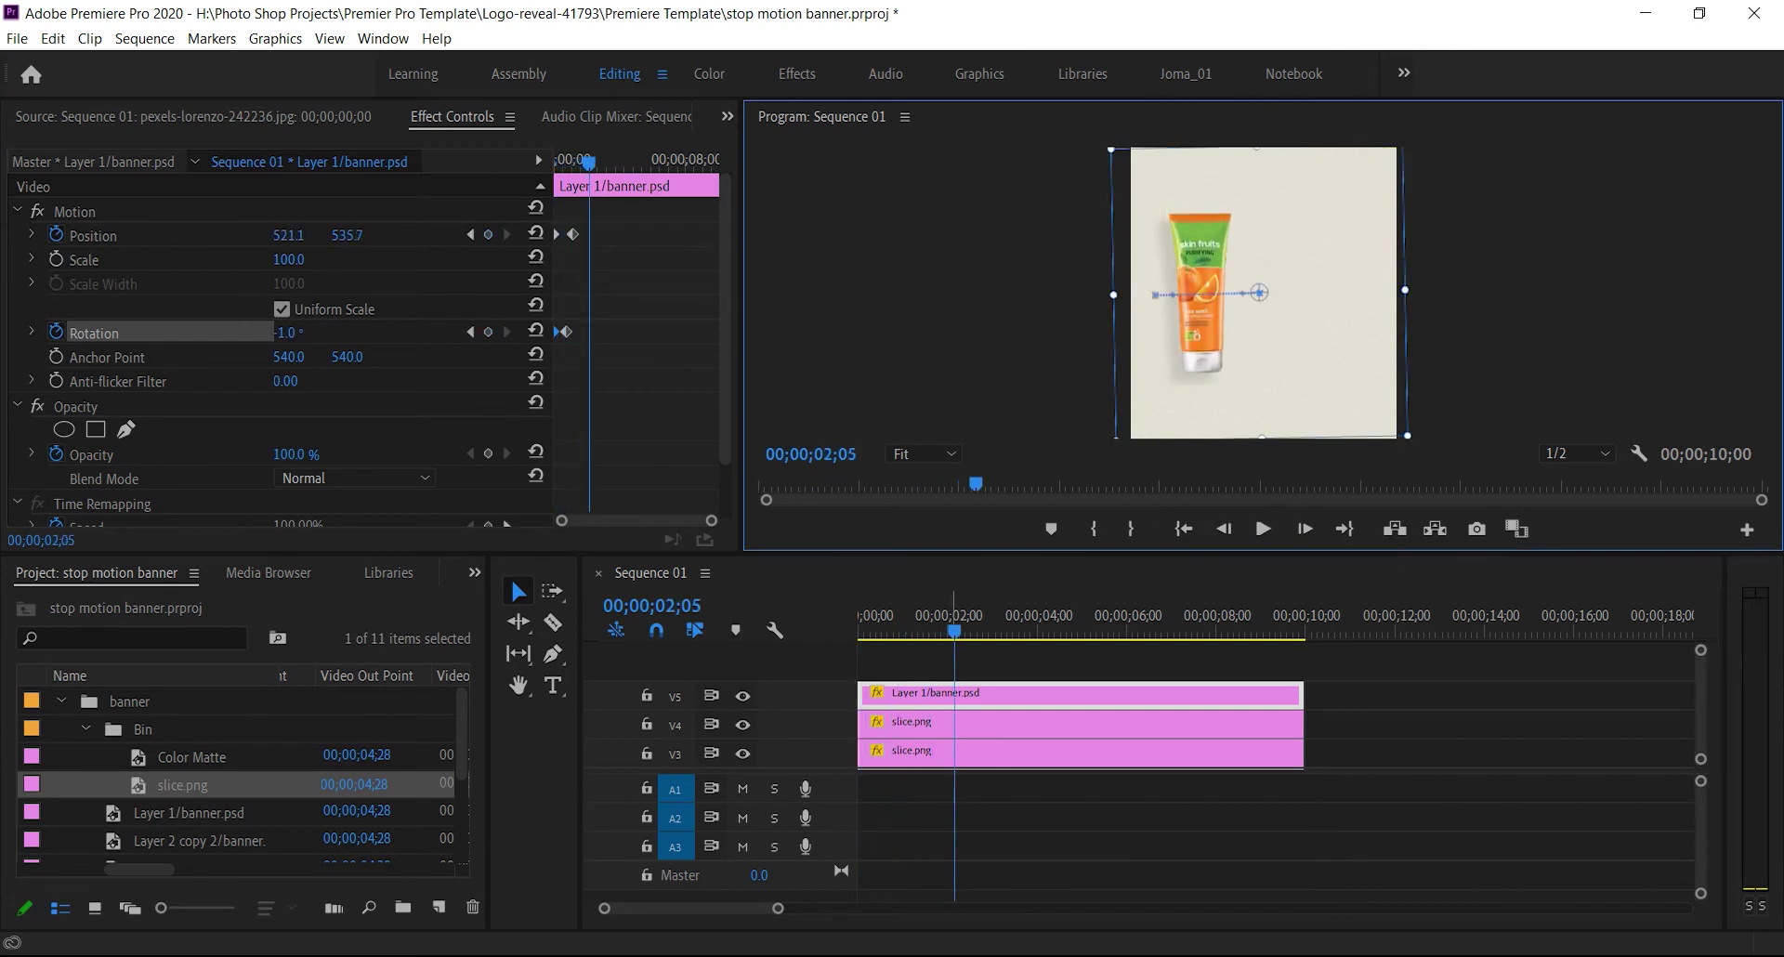
# Keyframe the product's rotation back to 0.0° at 00;00;01;01, preview the animation, and save the project
pyautogui.moveTo(955, 631); pyautogui.dragTo(903, 631)
pyautogui.press('Right')
pyautogui.click(289, 333)
pyautogui.moveTo(289, 333); pyautogui.dragTo(285, 332)
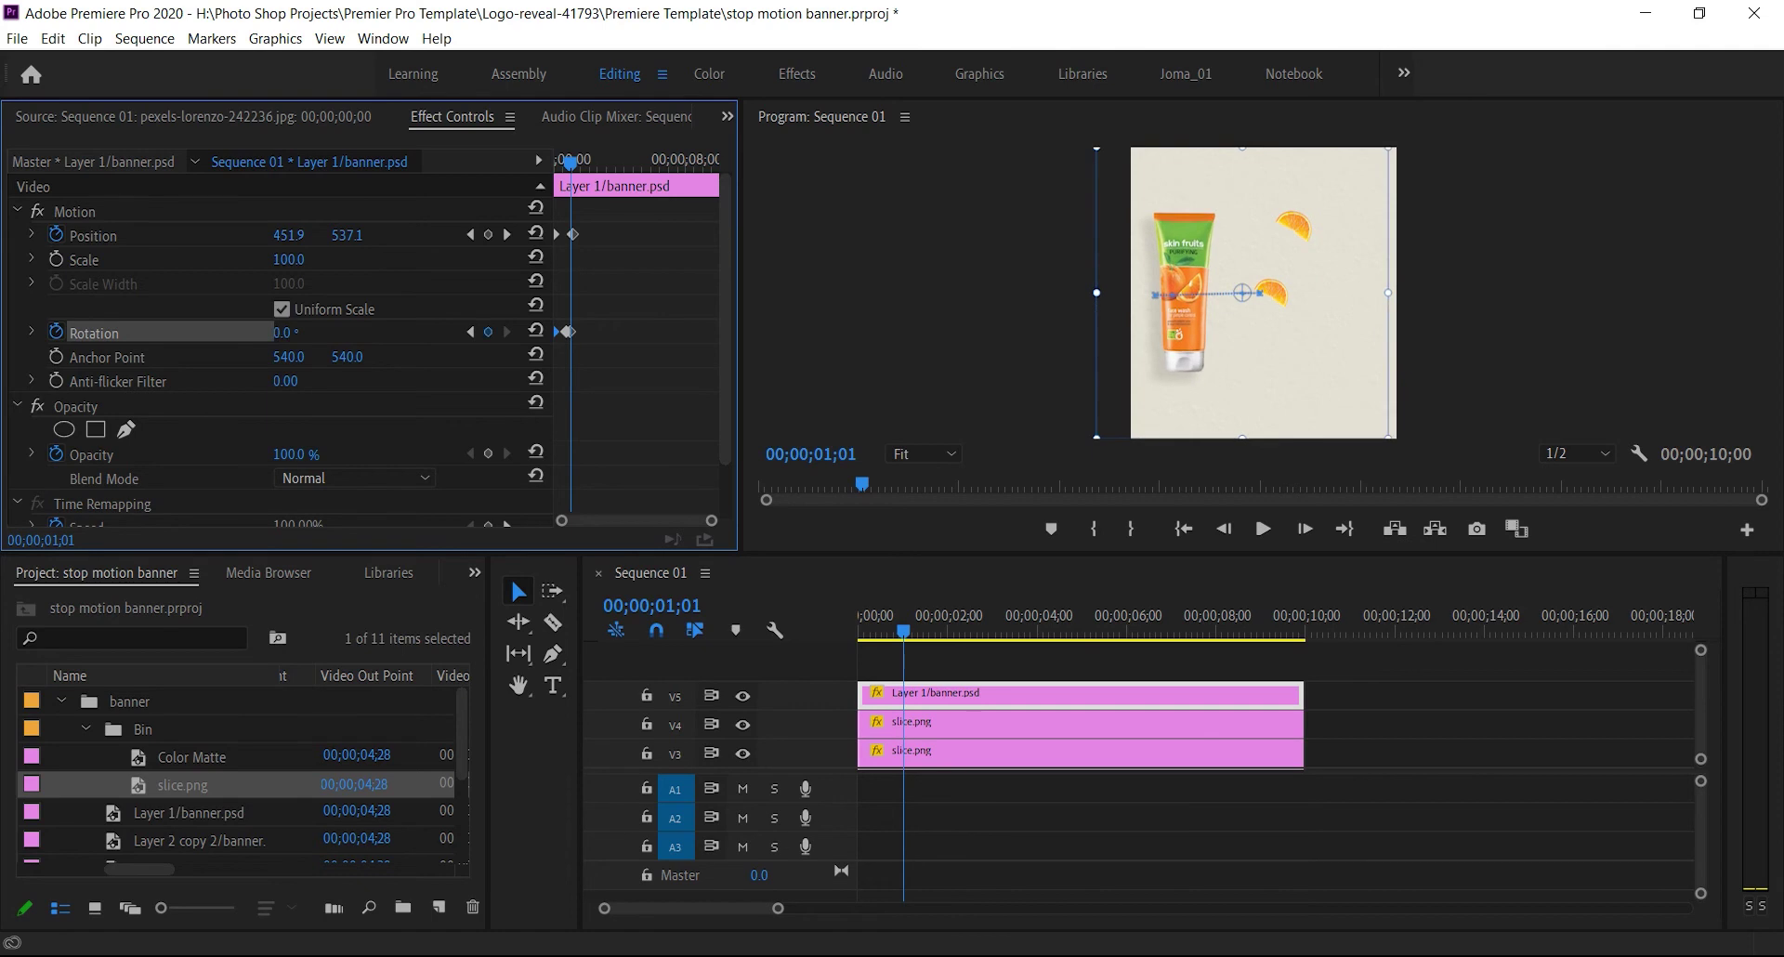
pyautogui.moveTo(901, 629); pyautogui.dragTo(856, 630)
pyautogui.click(1263, 529)
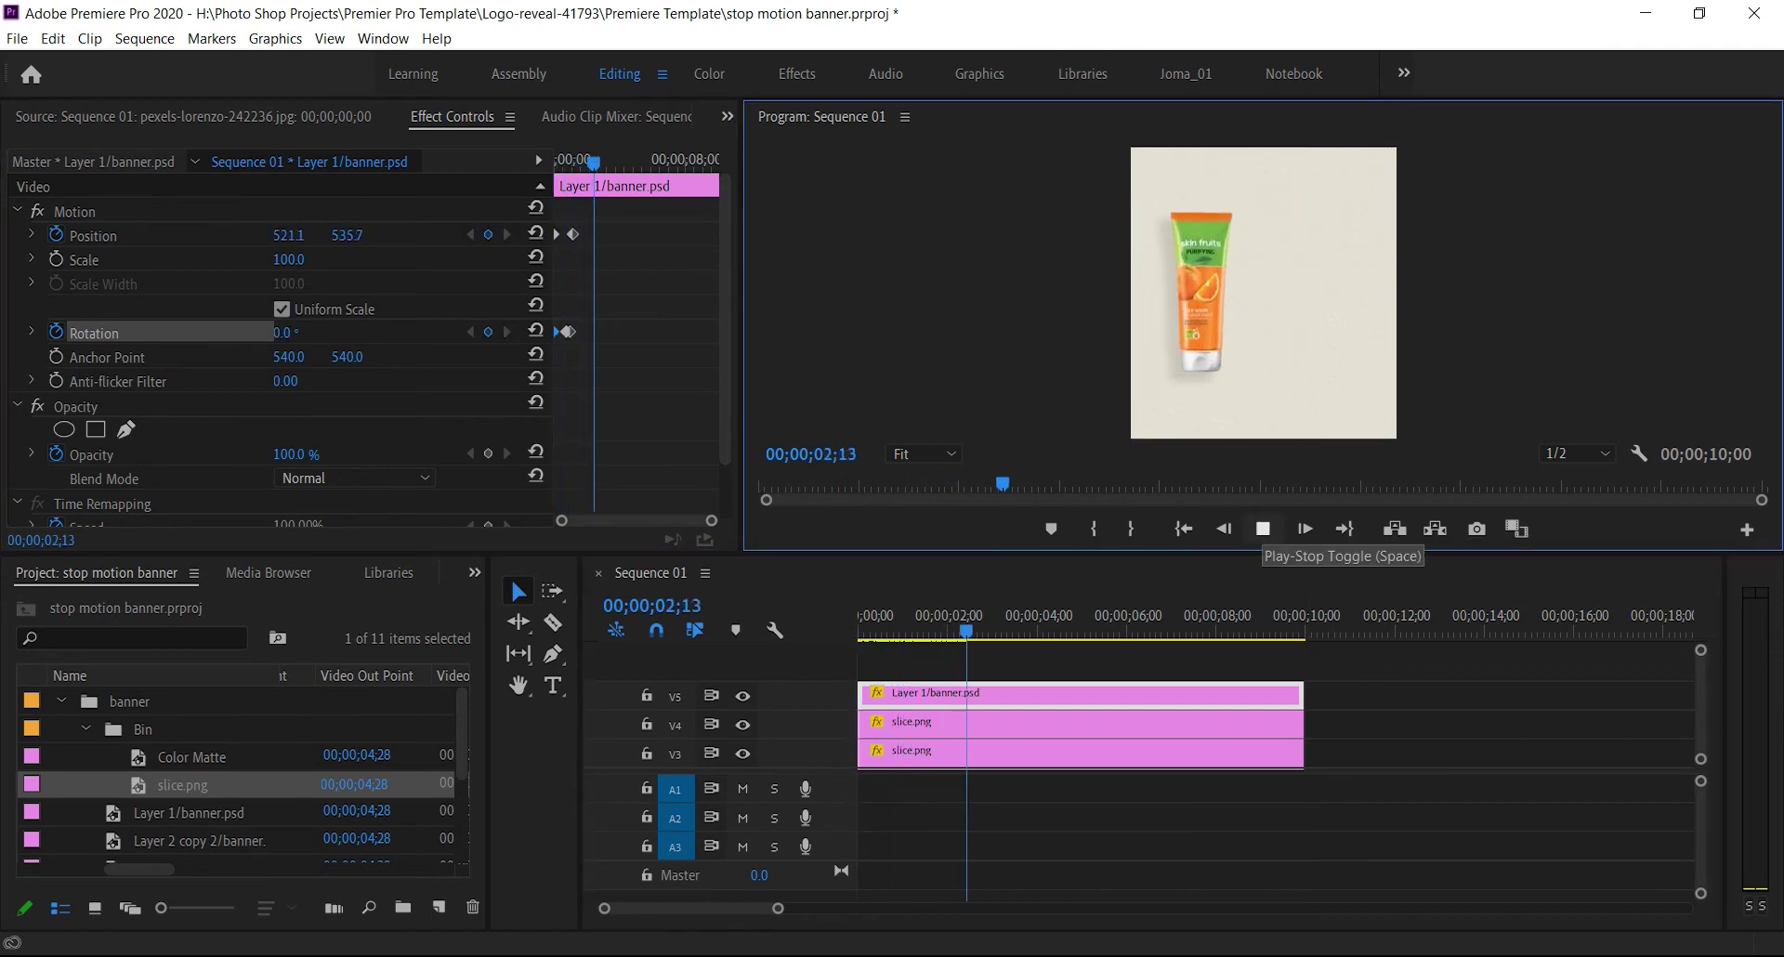
pyautogui.click(1264, 529)
pyautogui.hotkey('ctrl', 's')
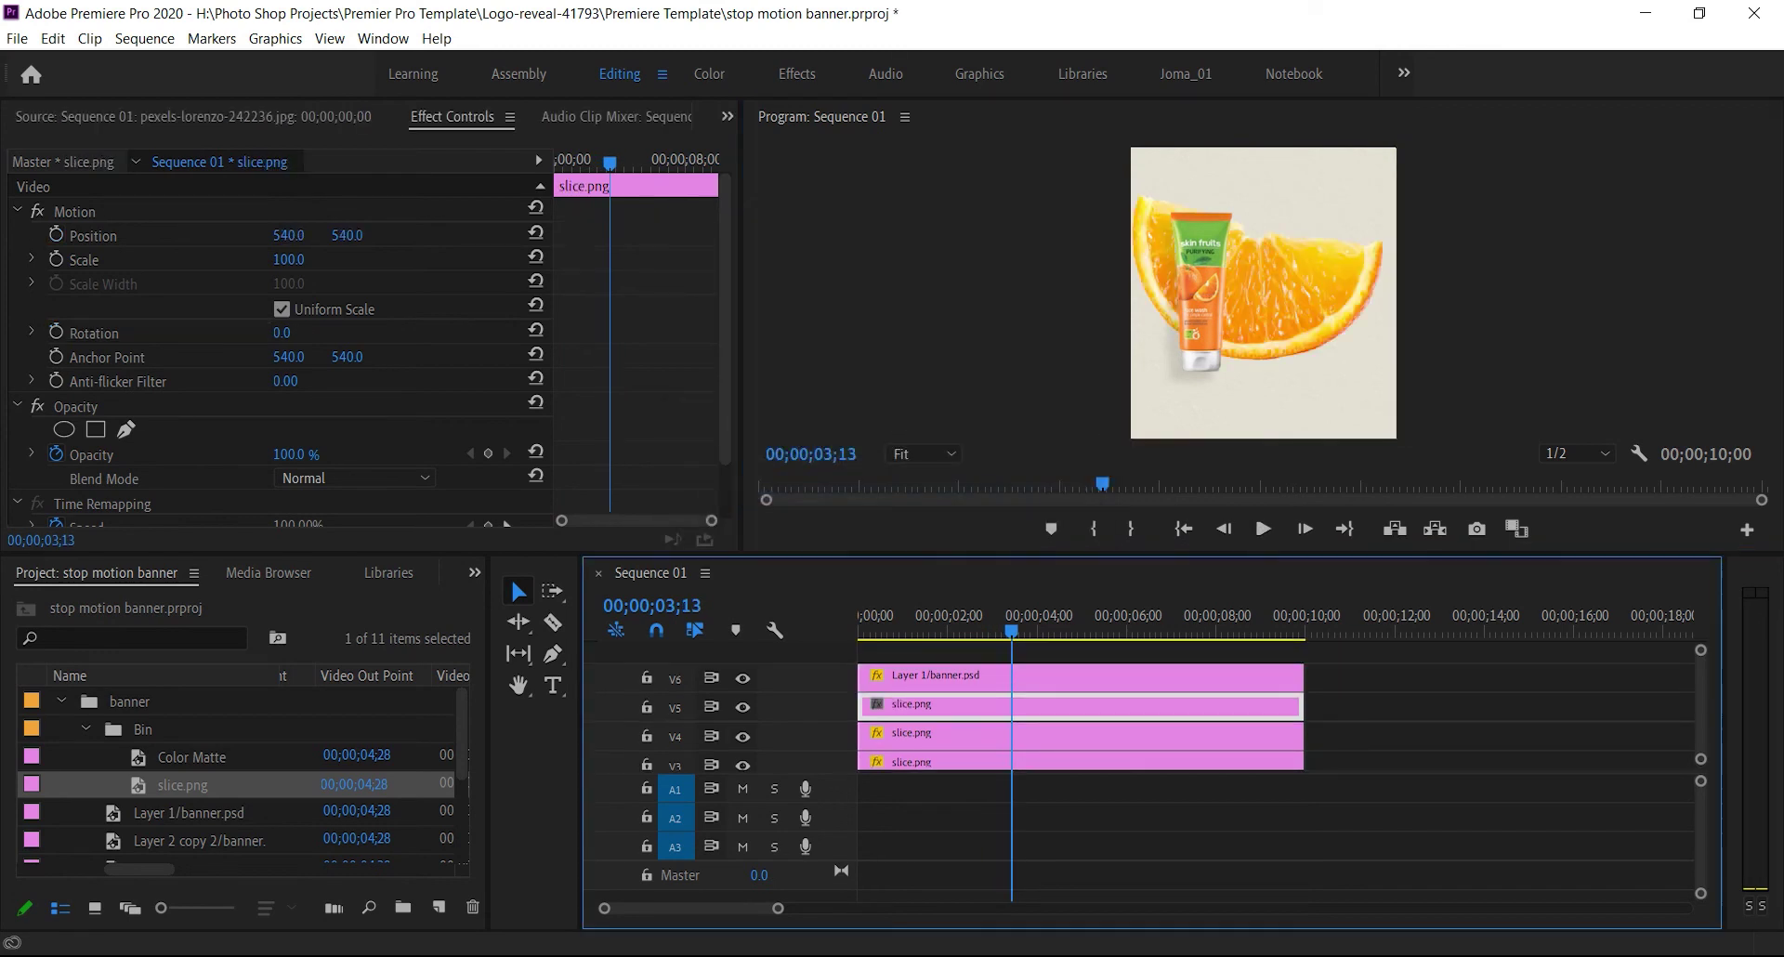
# Scale the third slice on V5 to 17 and place it past the frame's right edge at 1184.2, 473.3 at 00;00;00;00
pyautogui.click(289, 259)
pyautogui.moveTo(288, 260); pyautogui.dragTo(211, 260)
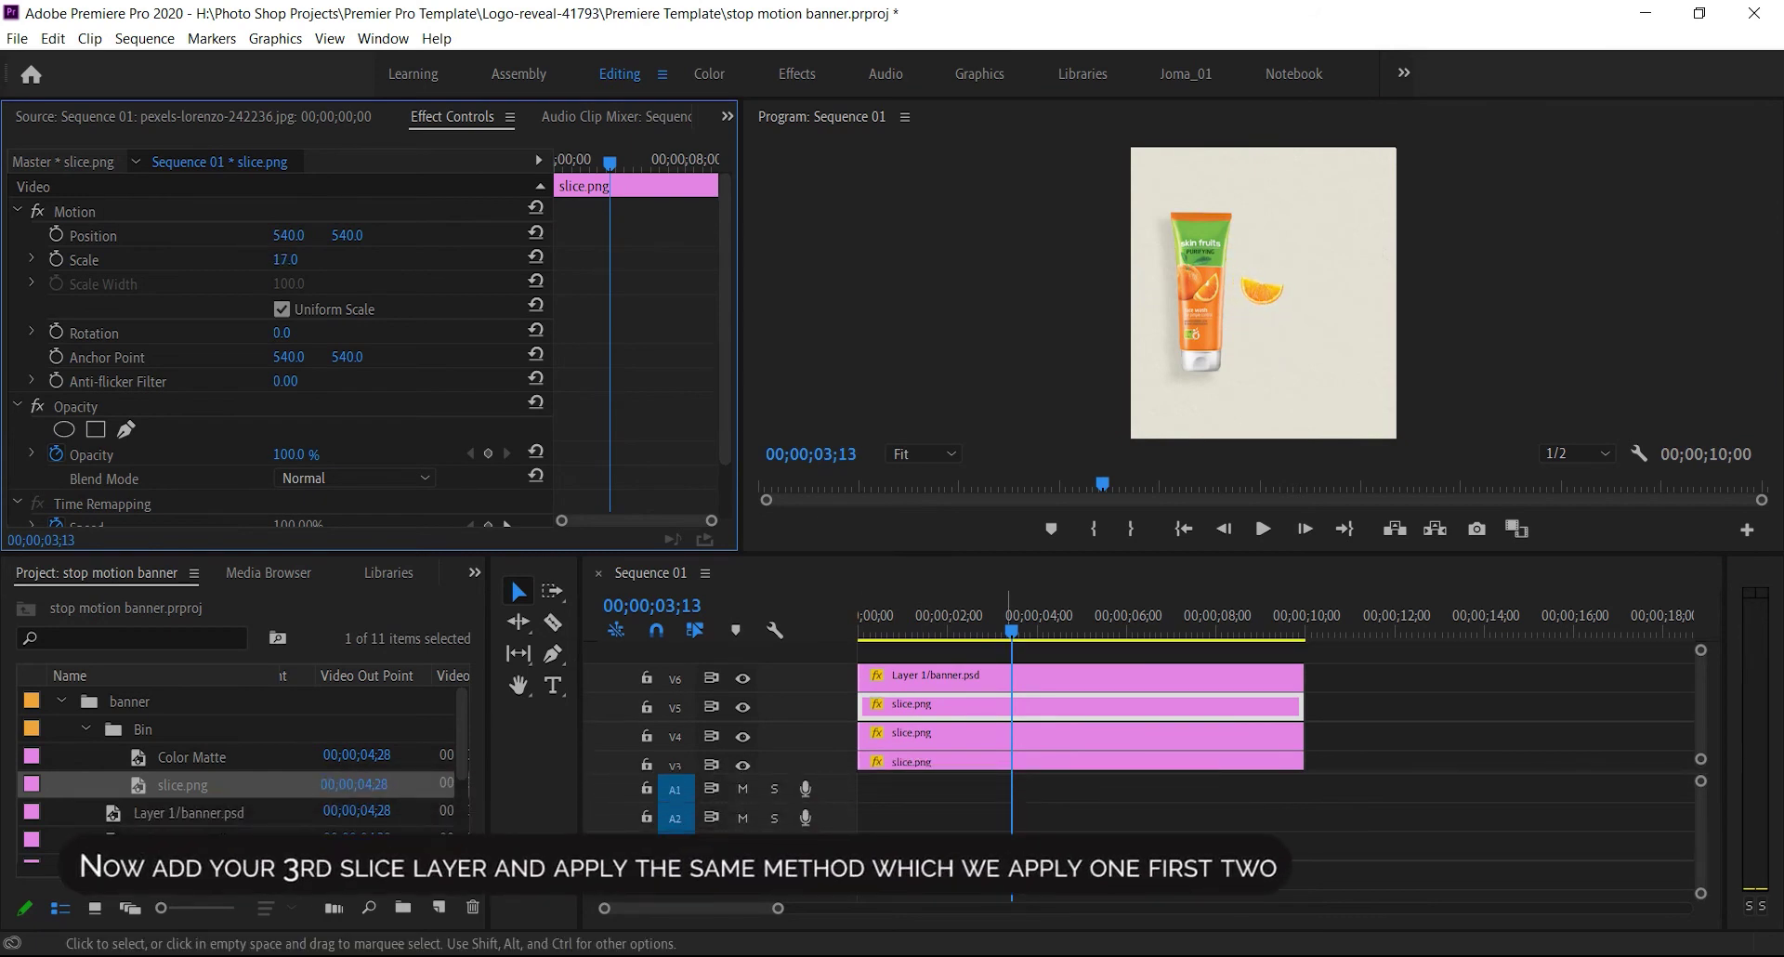
pyautogui.moveTo(1014, 624); pyautogui.dragTo(836, 621)
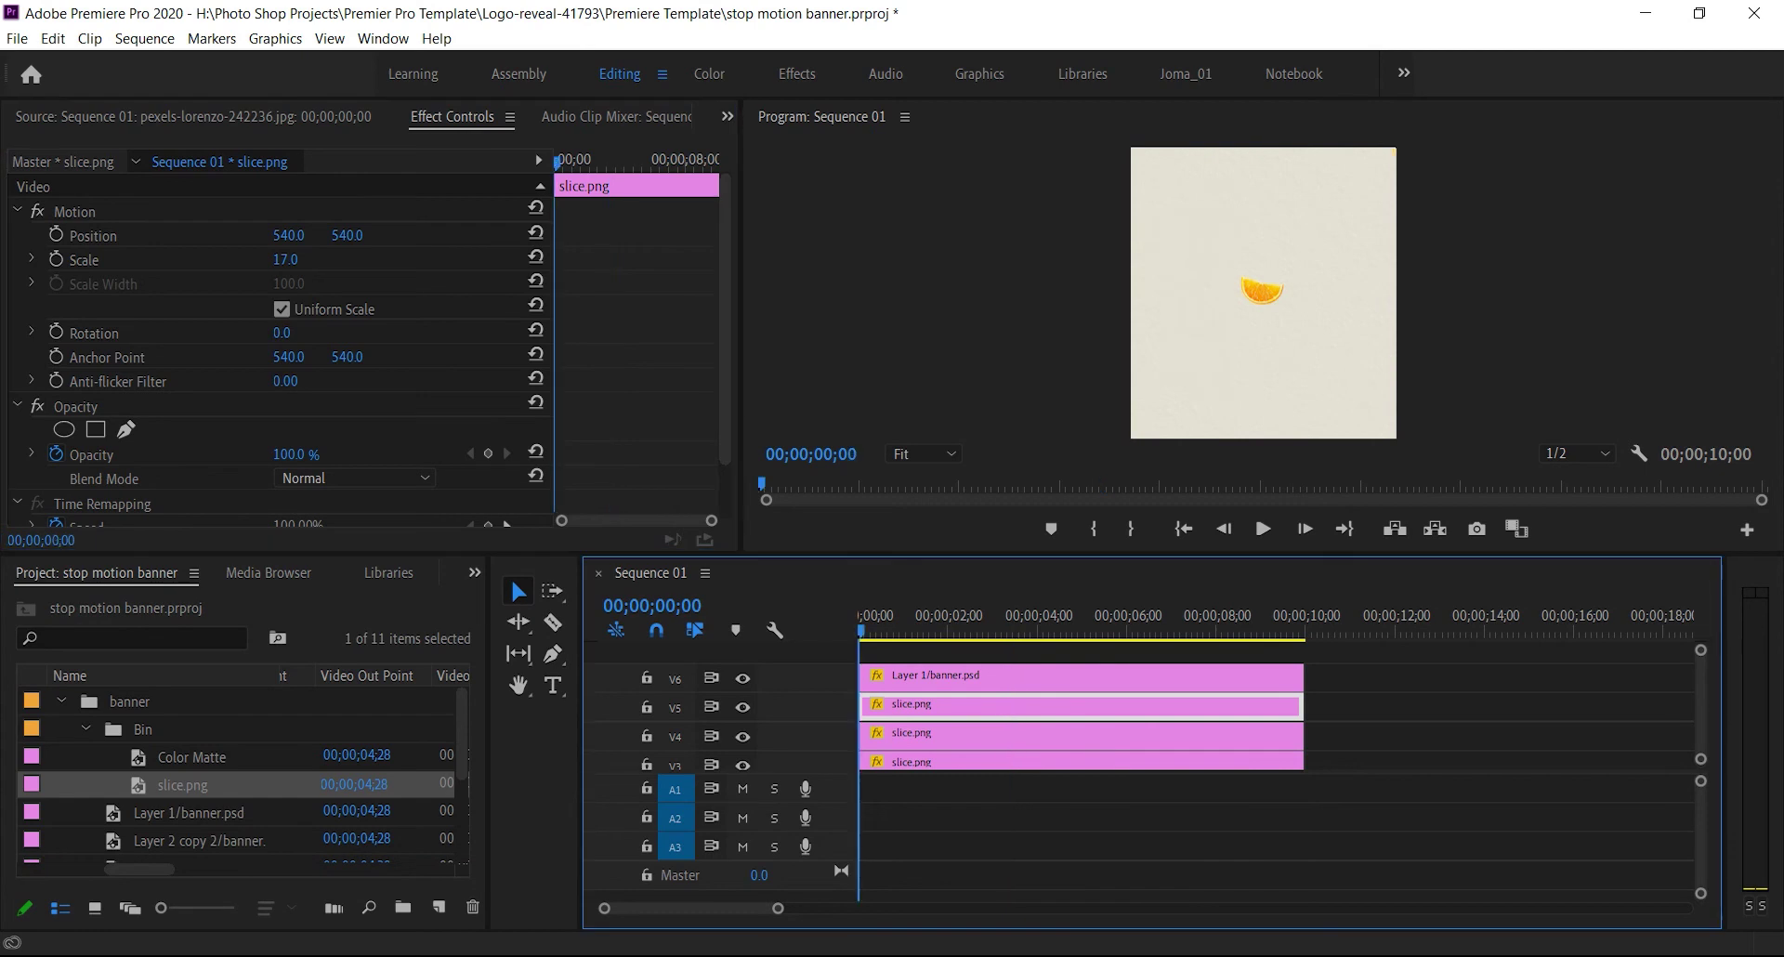
pyautogui.click(74, 212)
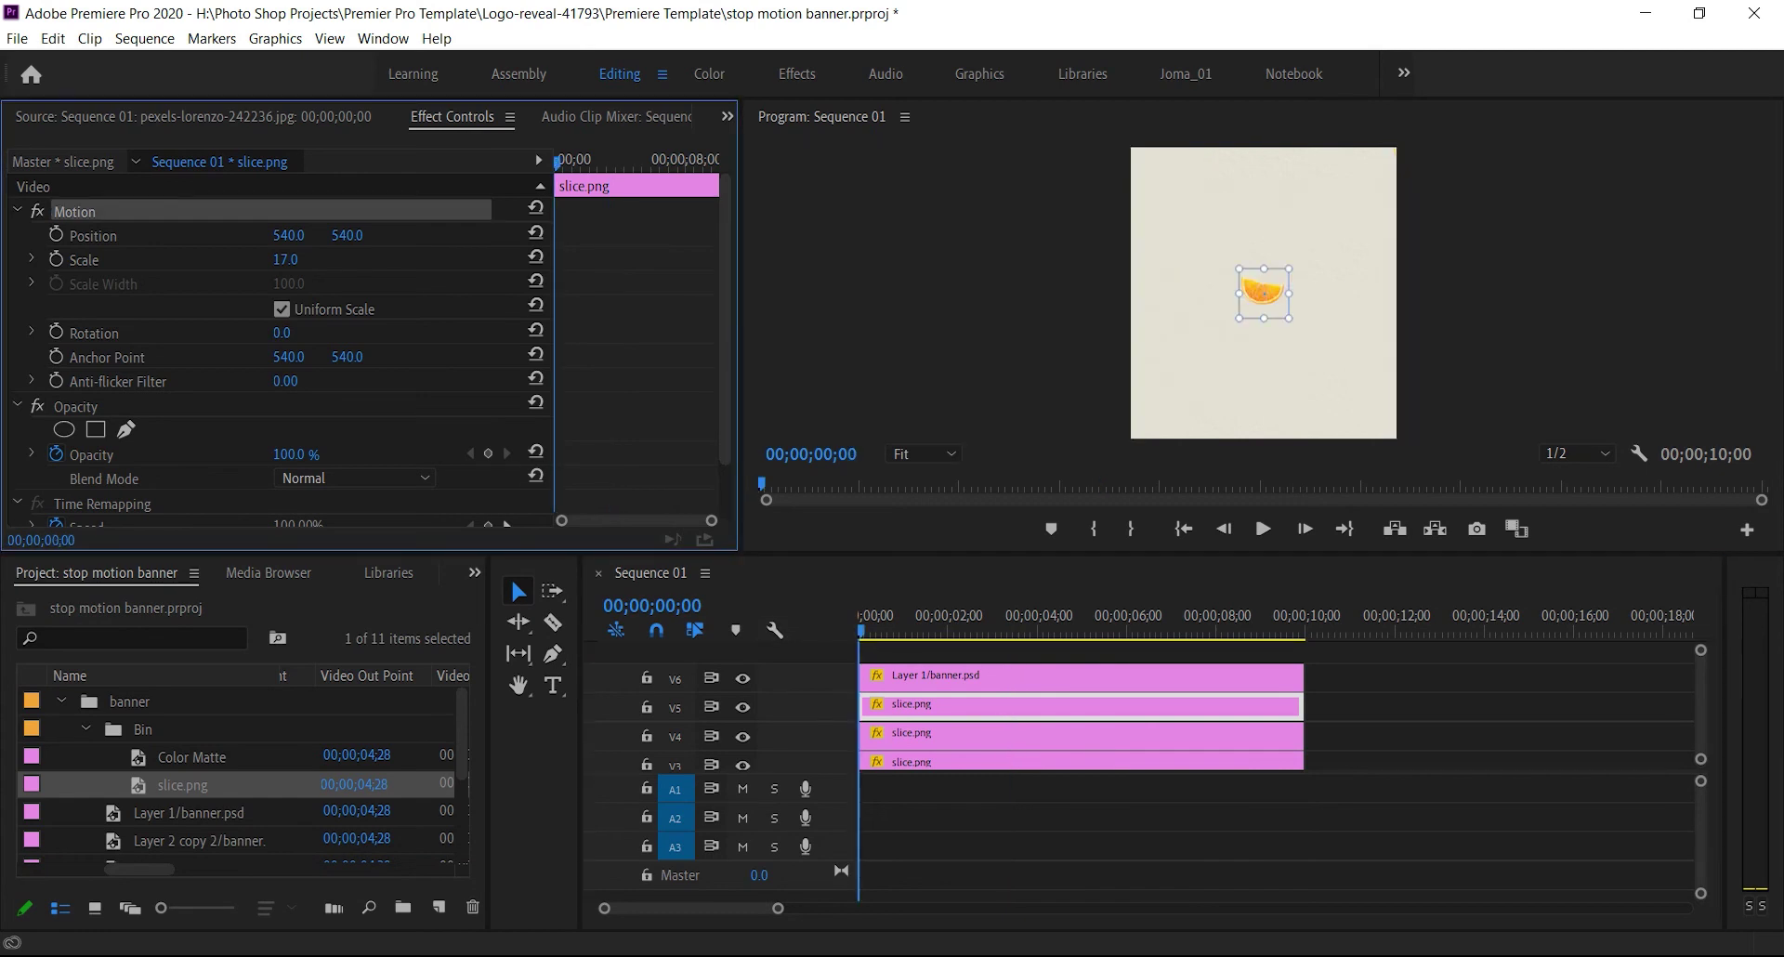
pyautogui.click(1264, 293)
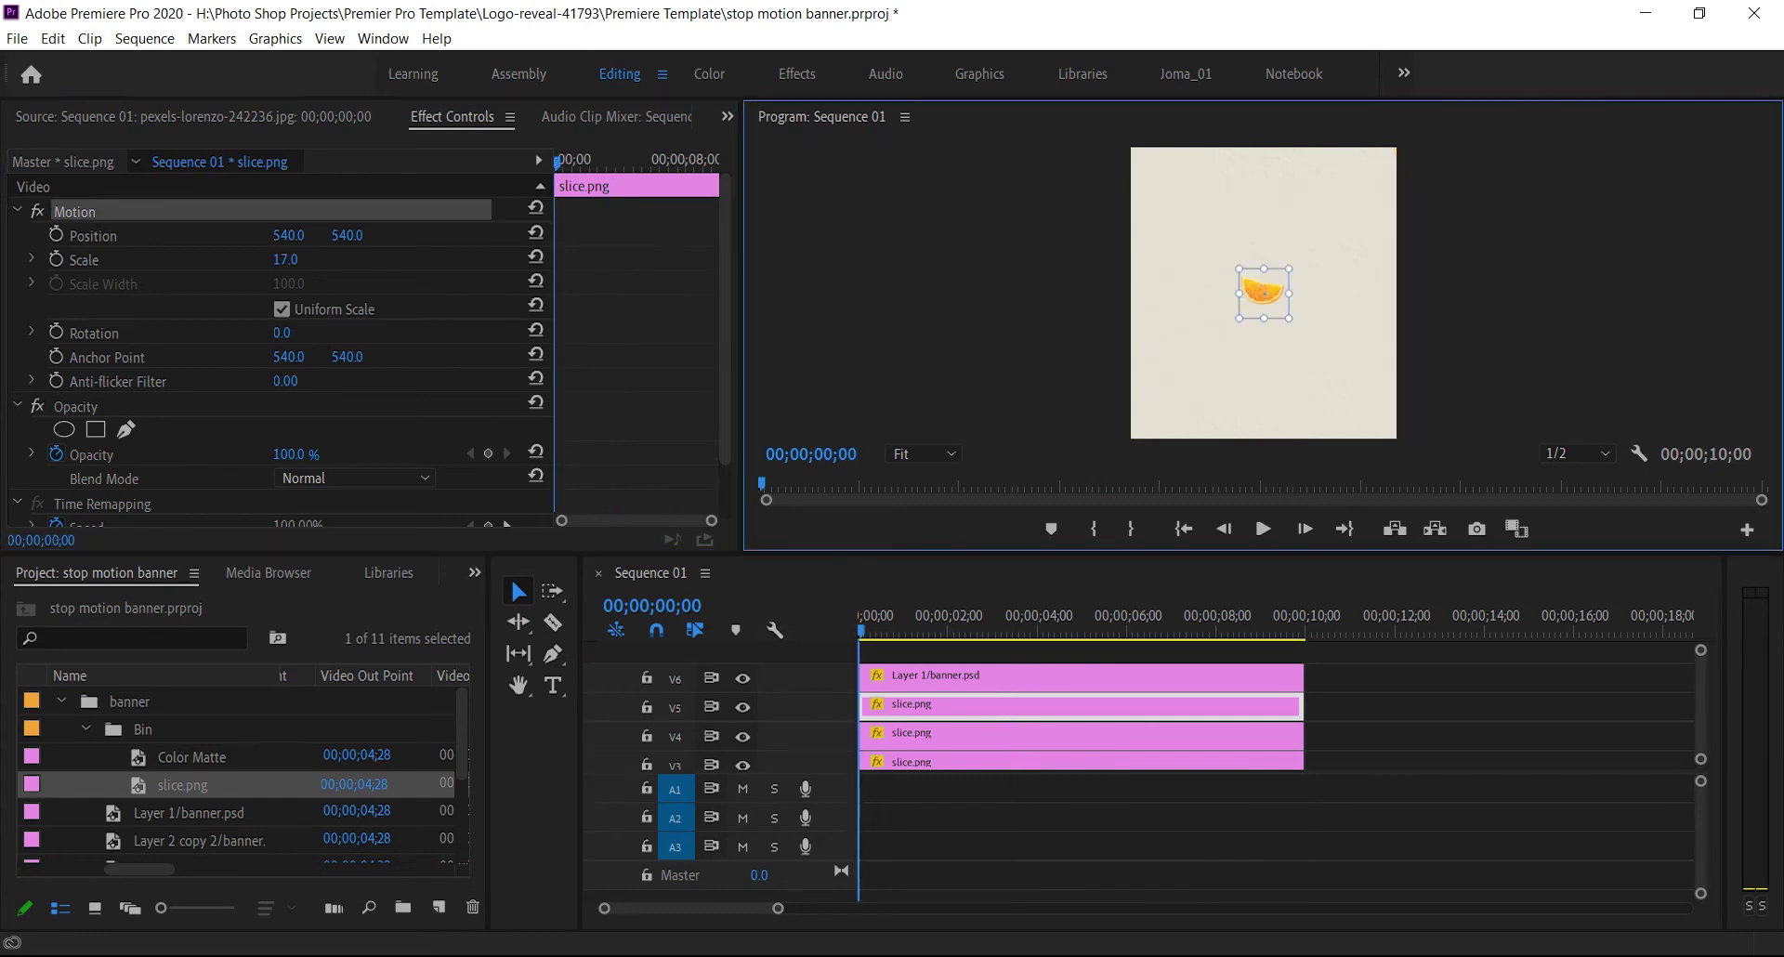
pyautogui.moveTo(1266, 293); pyautogui.dragTo(1398, 278)
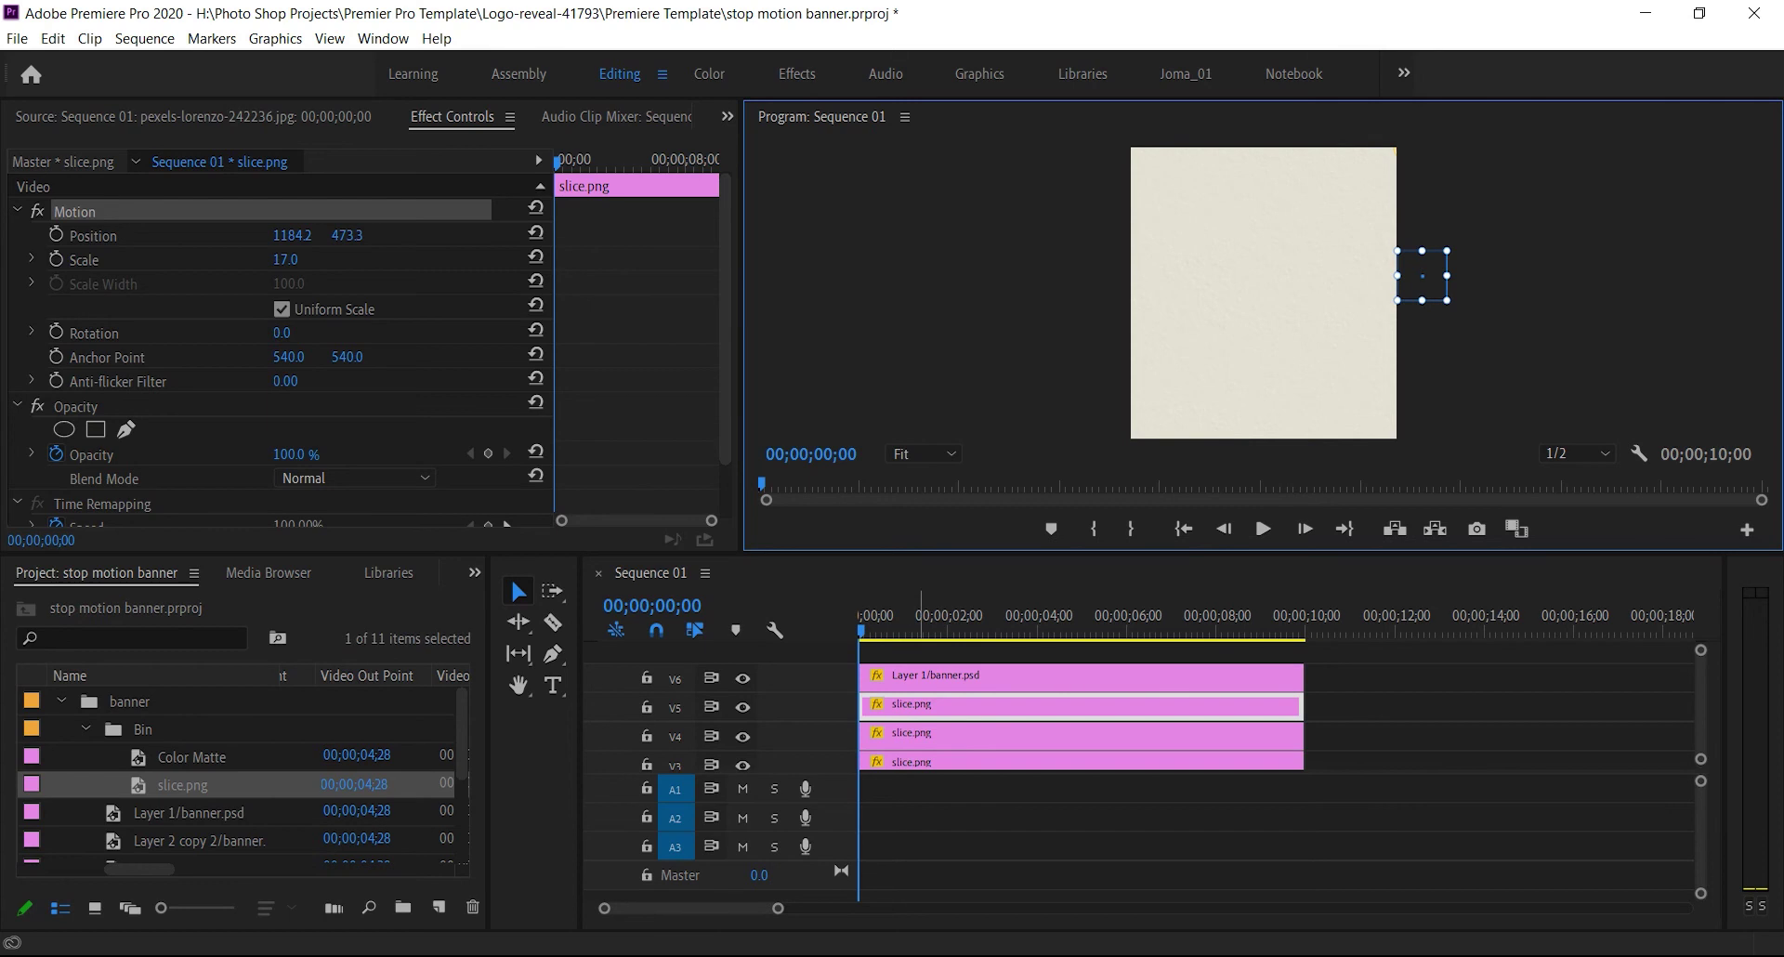
# Enable the third slice's Position and Rotation keyframing, move it behind the product to 288.9, 572.3 at 00;00;02;07, and preview the animation
pyautogui.click(56, 236)
pyautogui.click(55, 332)
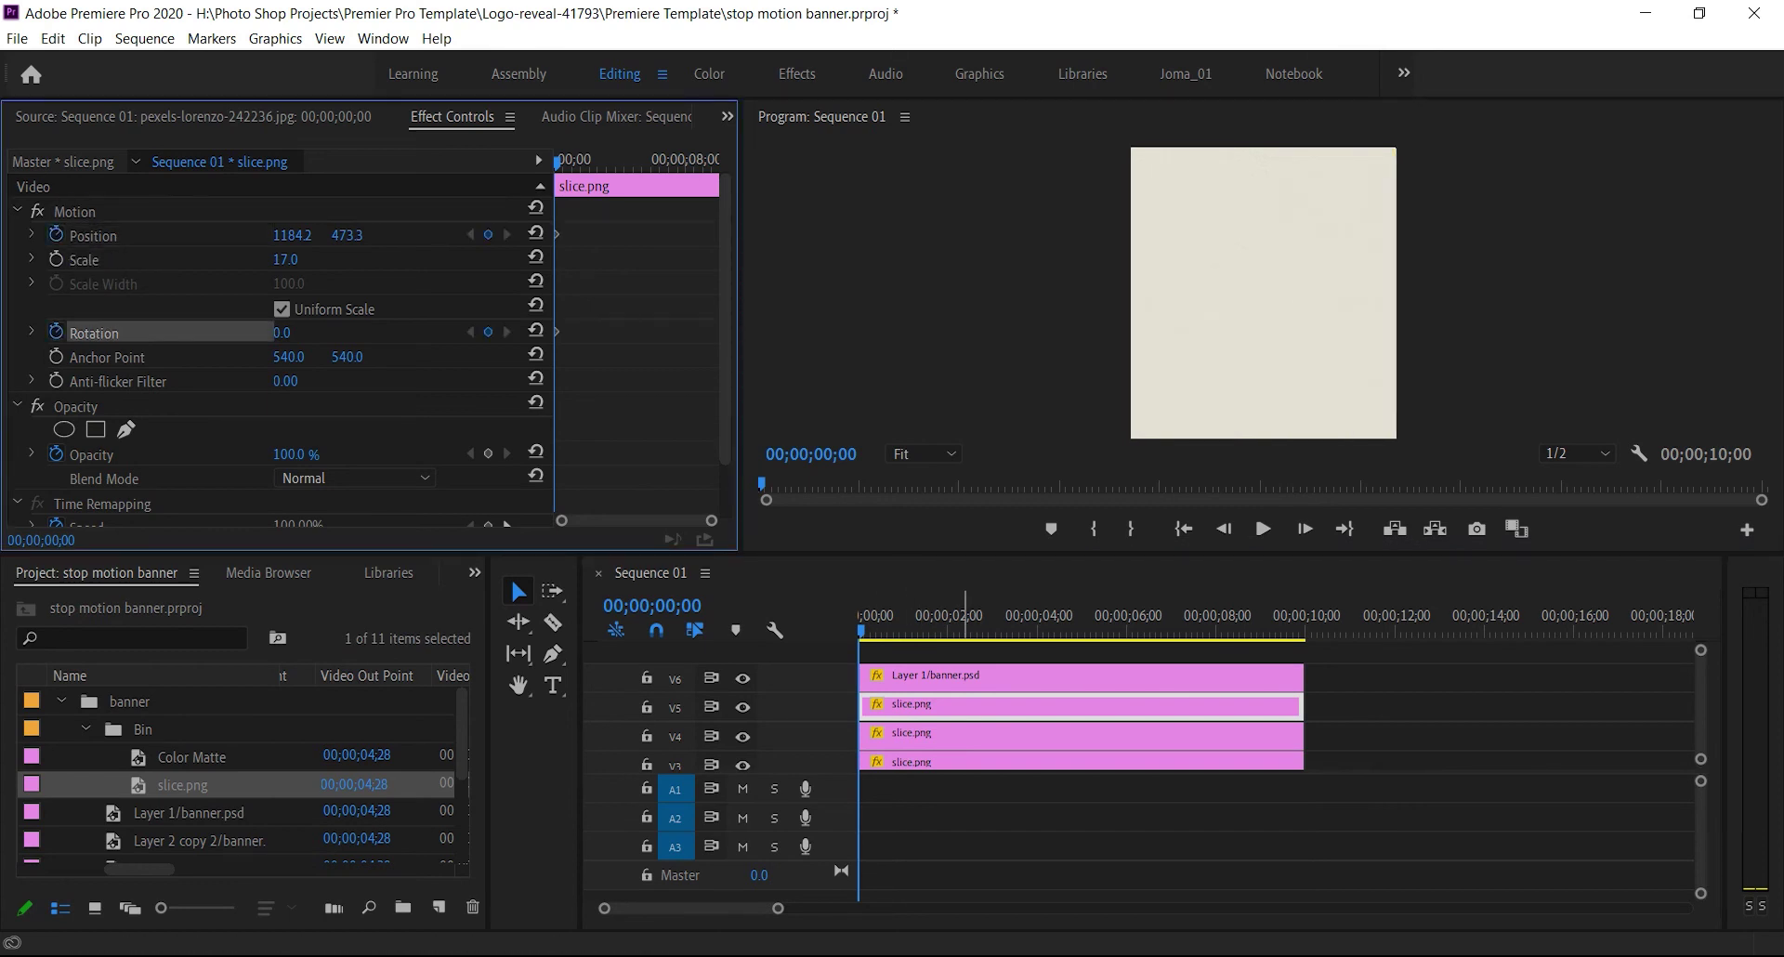
pyautogui.click(958, 618)
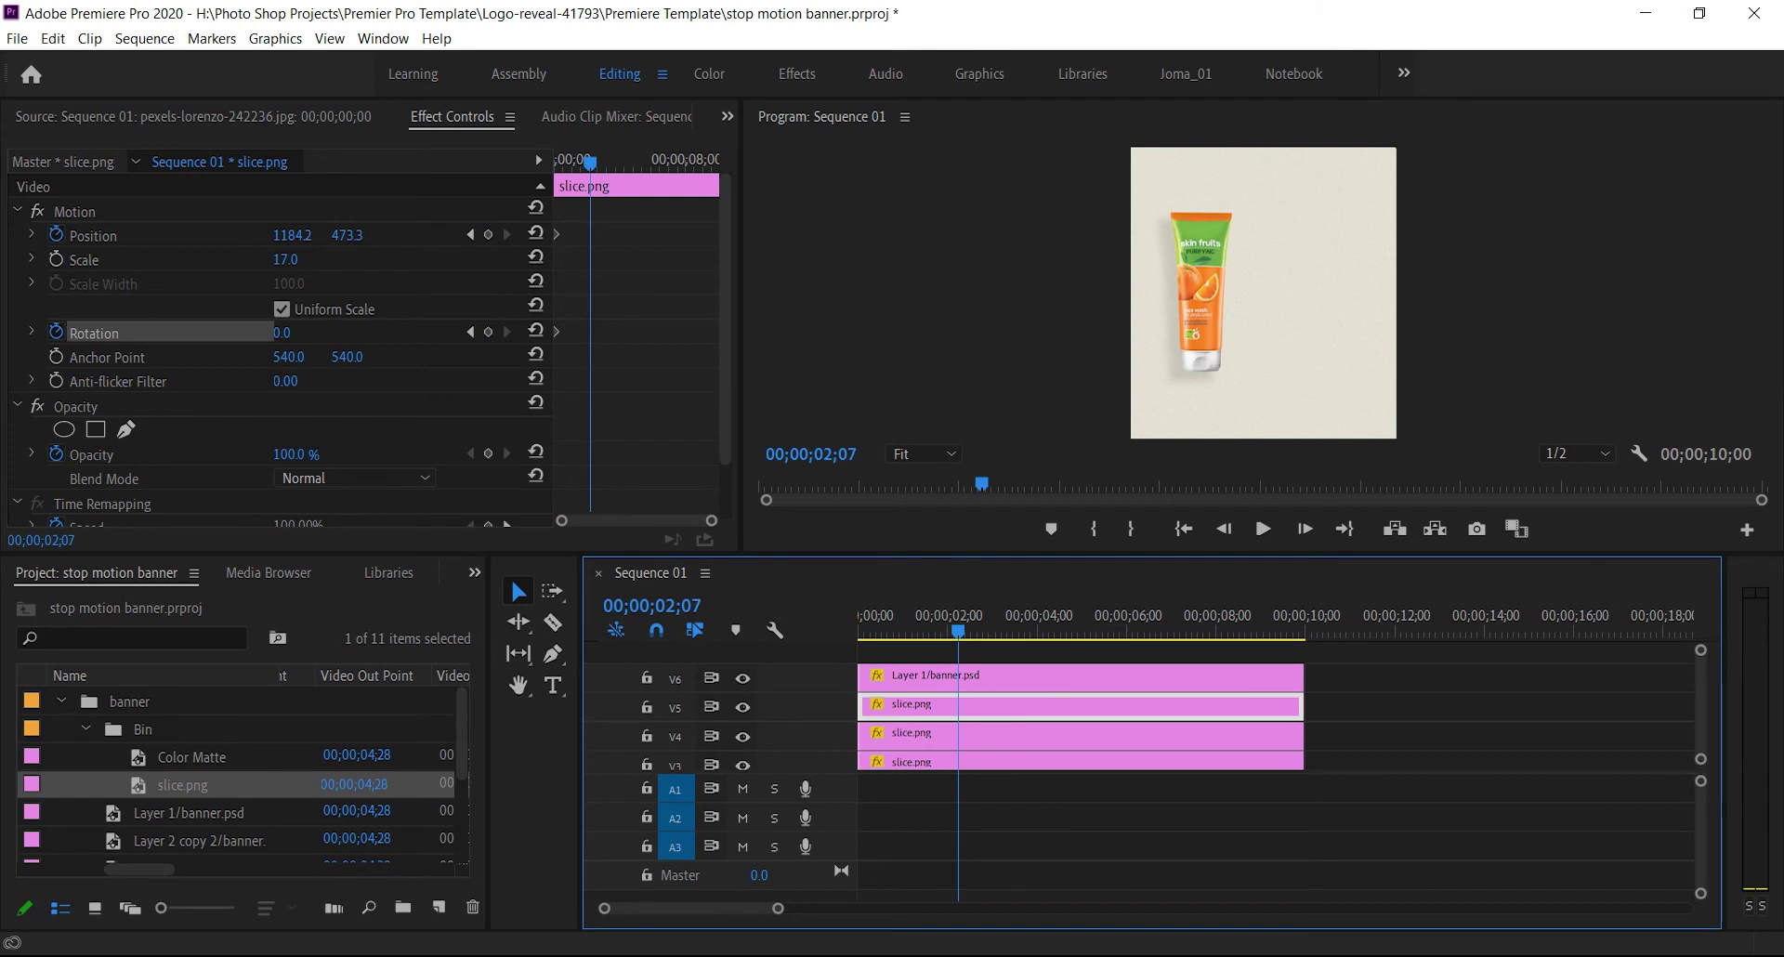
pyautogui.click(74, 212)
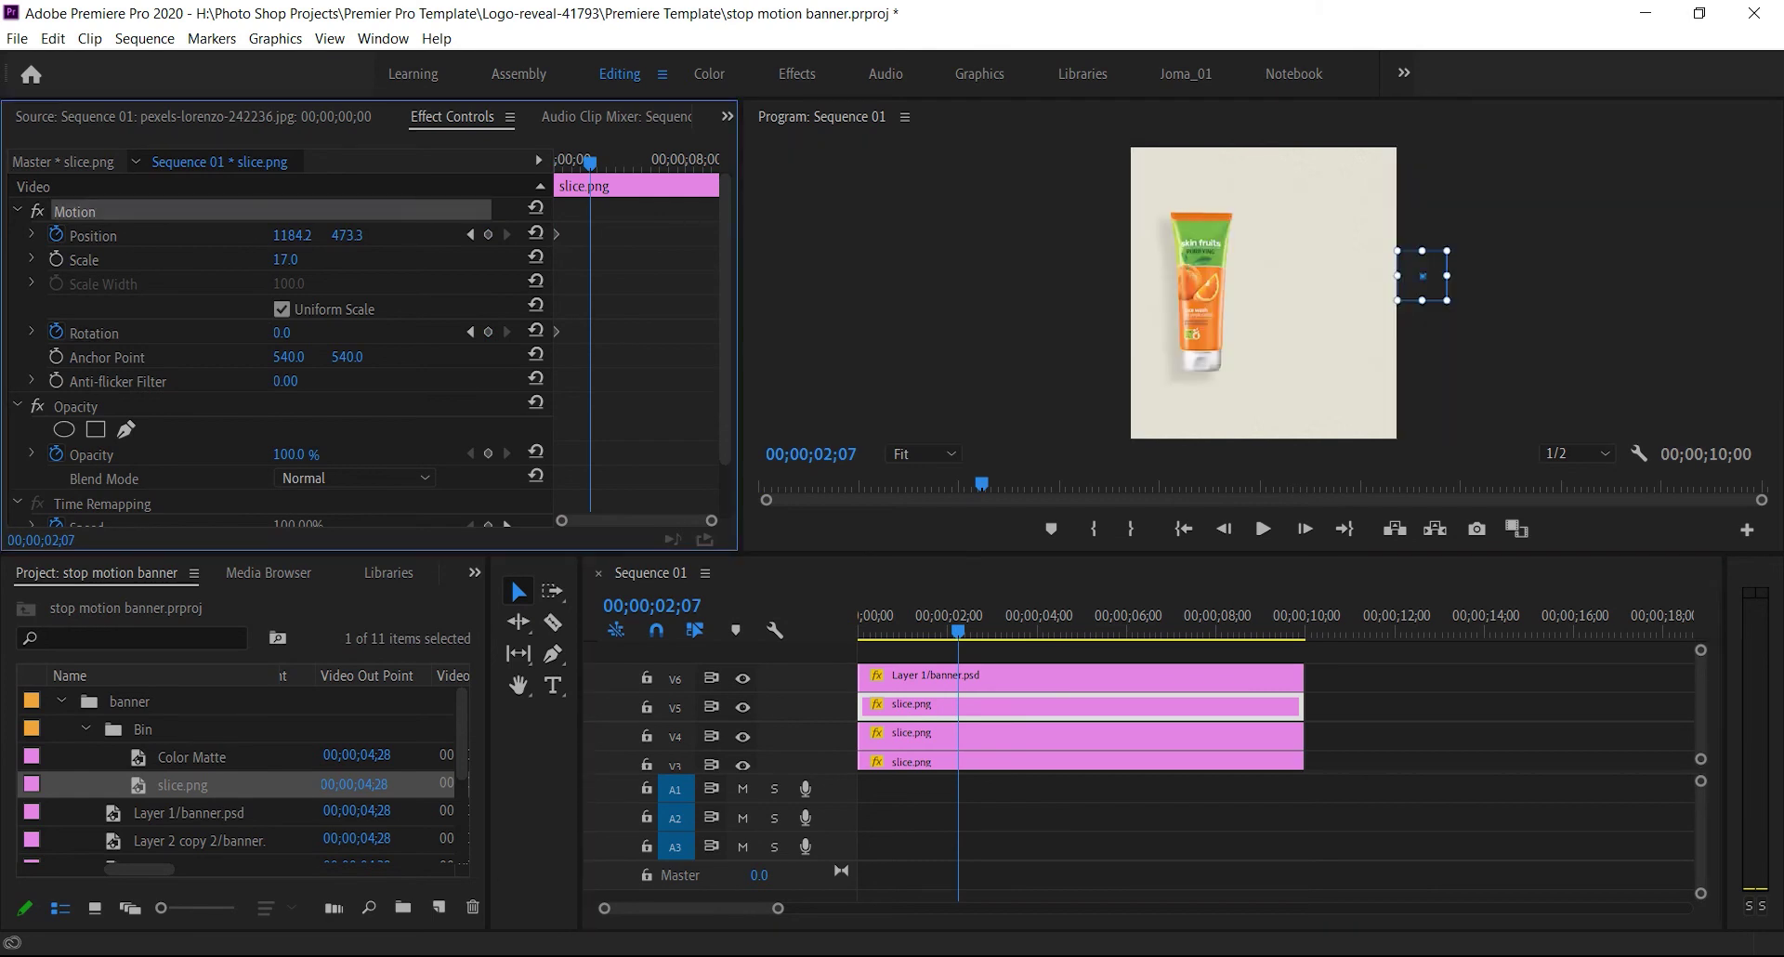
pyautogui.moveTo(1423, 276); pyautogui.dragTo(1211, 302)
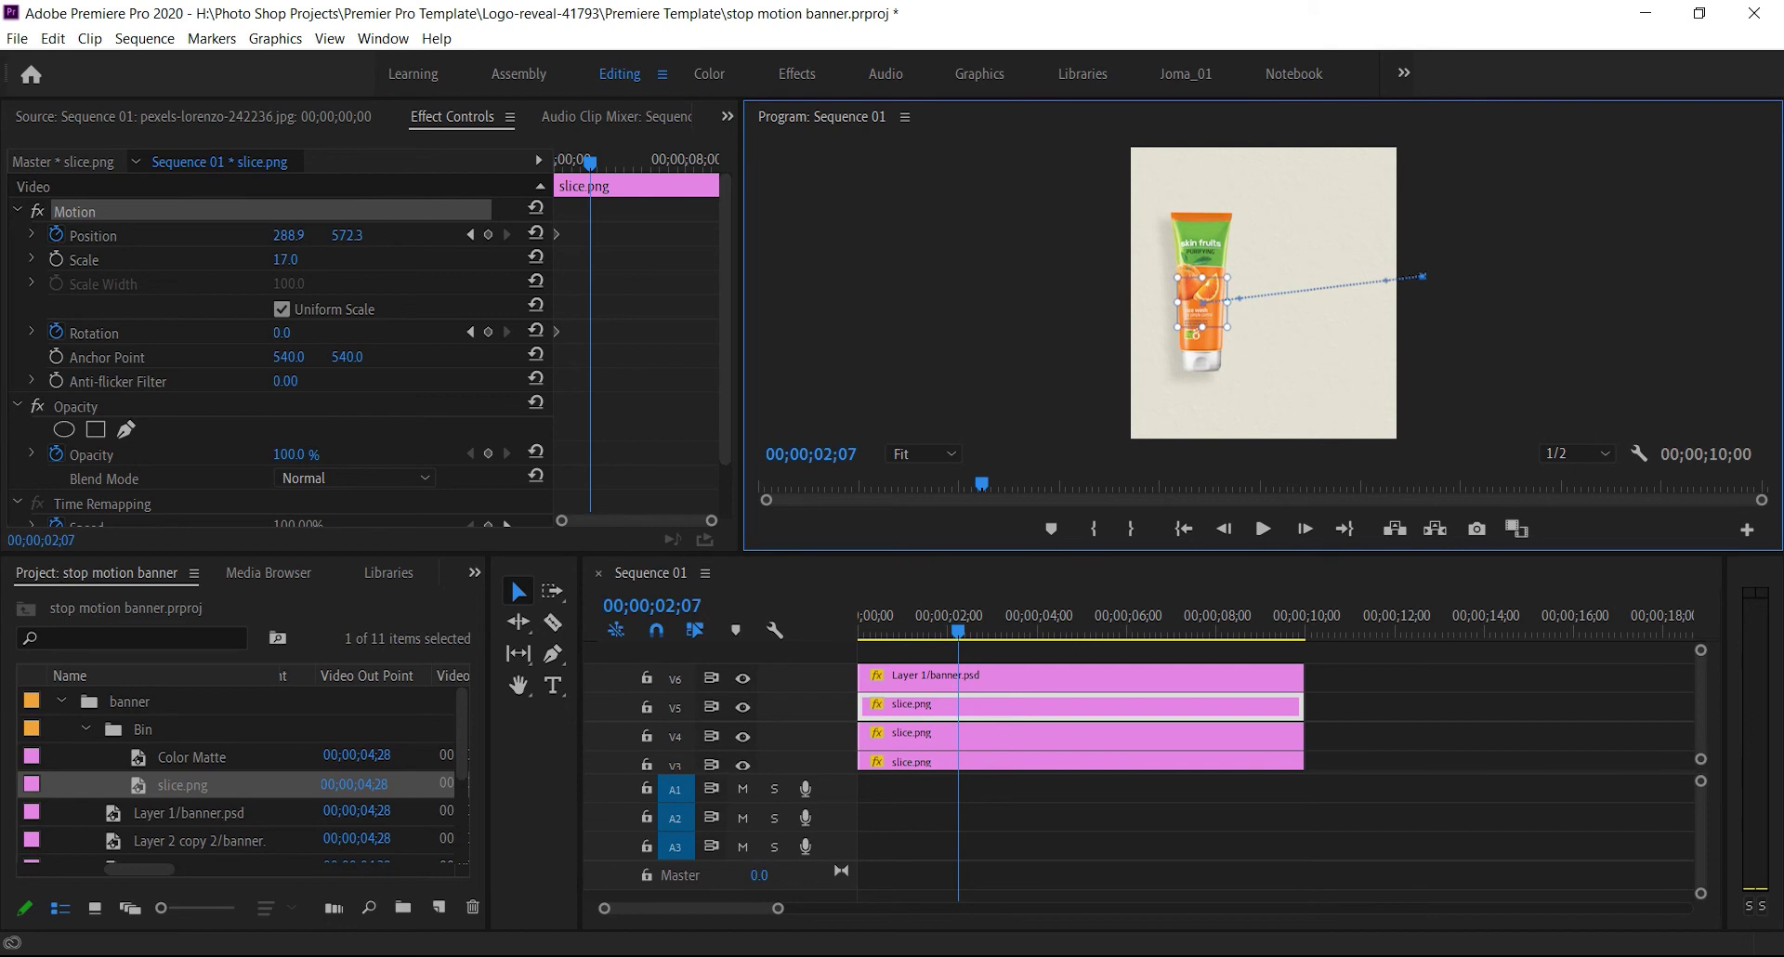
pyautogui.moveTo(958, 631); pyautogui.dragTo(857, 631)
pyautogui.click(1263, 529)
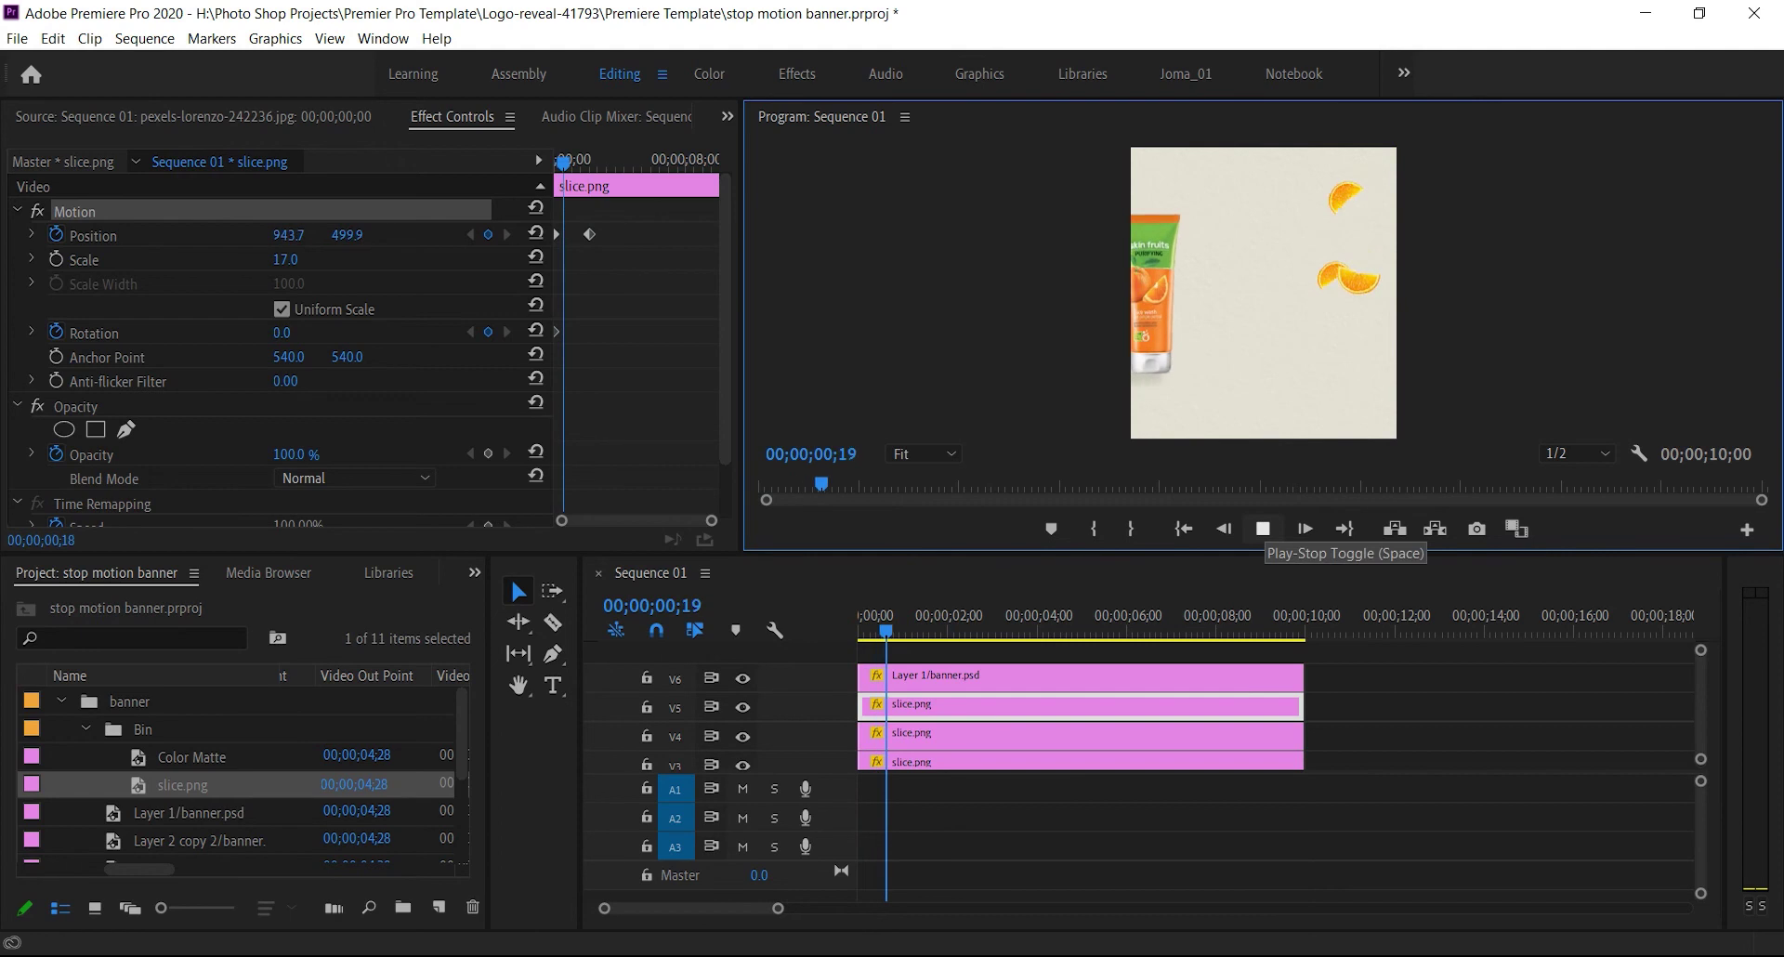
pyautogui.click(1263, 528)
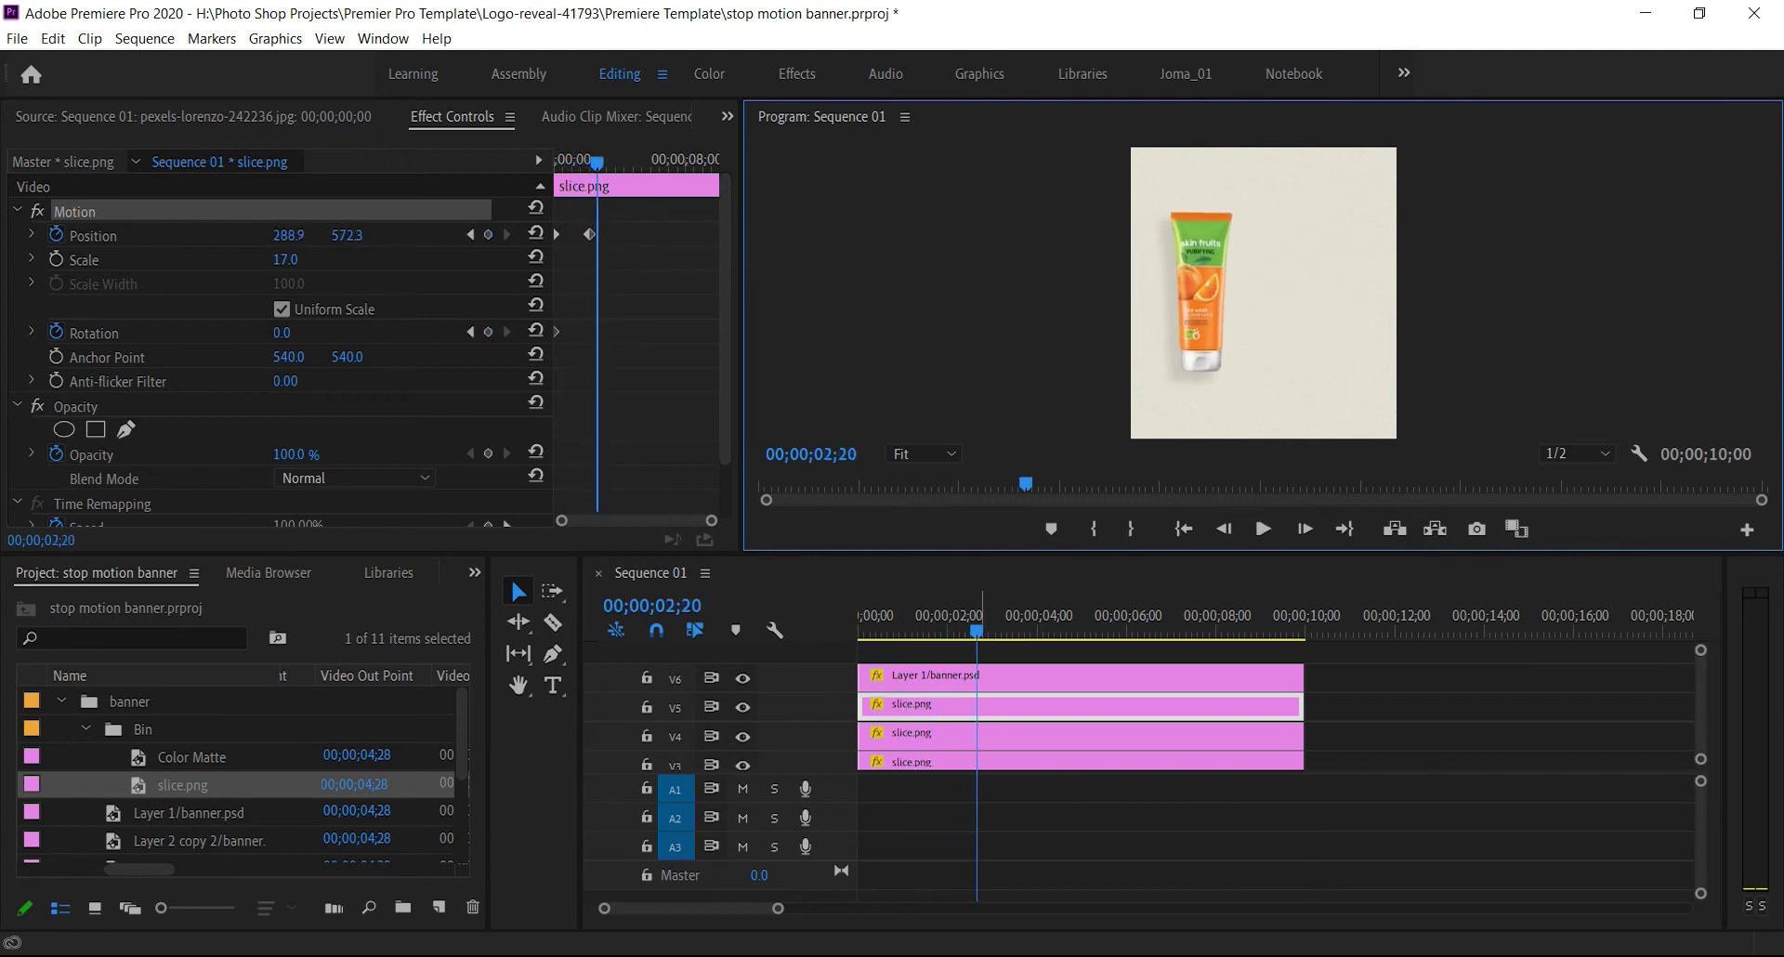
# Keyframe the third slice's rotation to 199° at 00;00;01;08 and play the animation from the start
pyautogui.moveTo(976, 631); pyautogui.dragTo(914, 631)
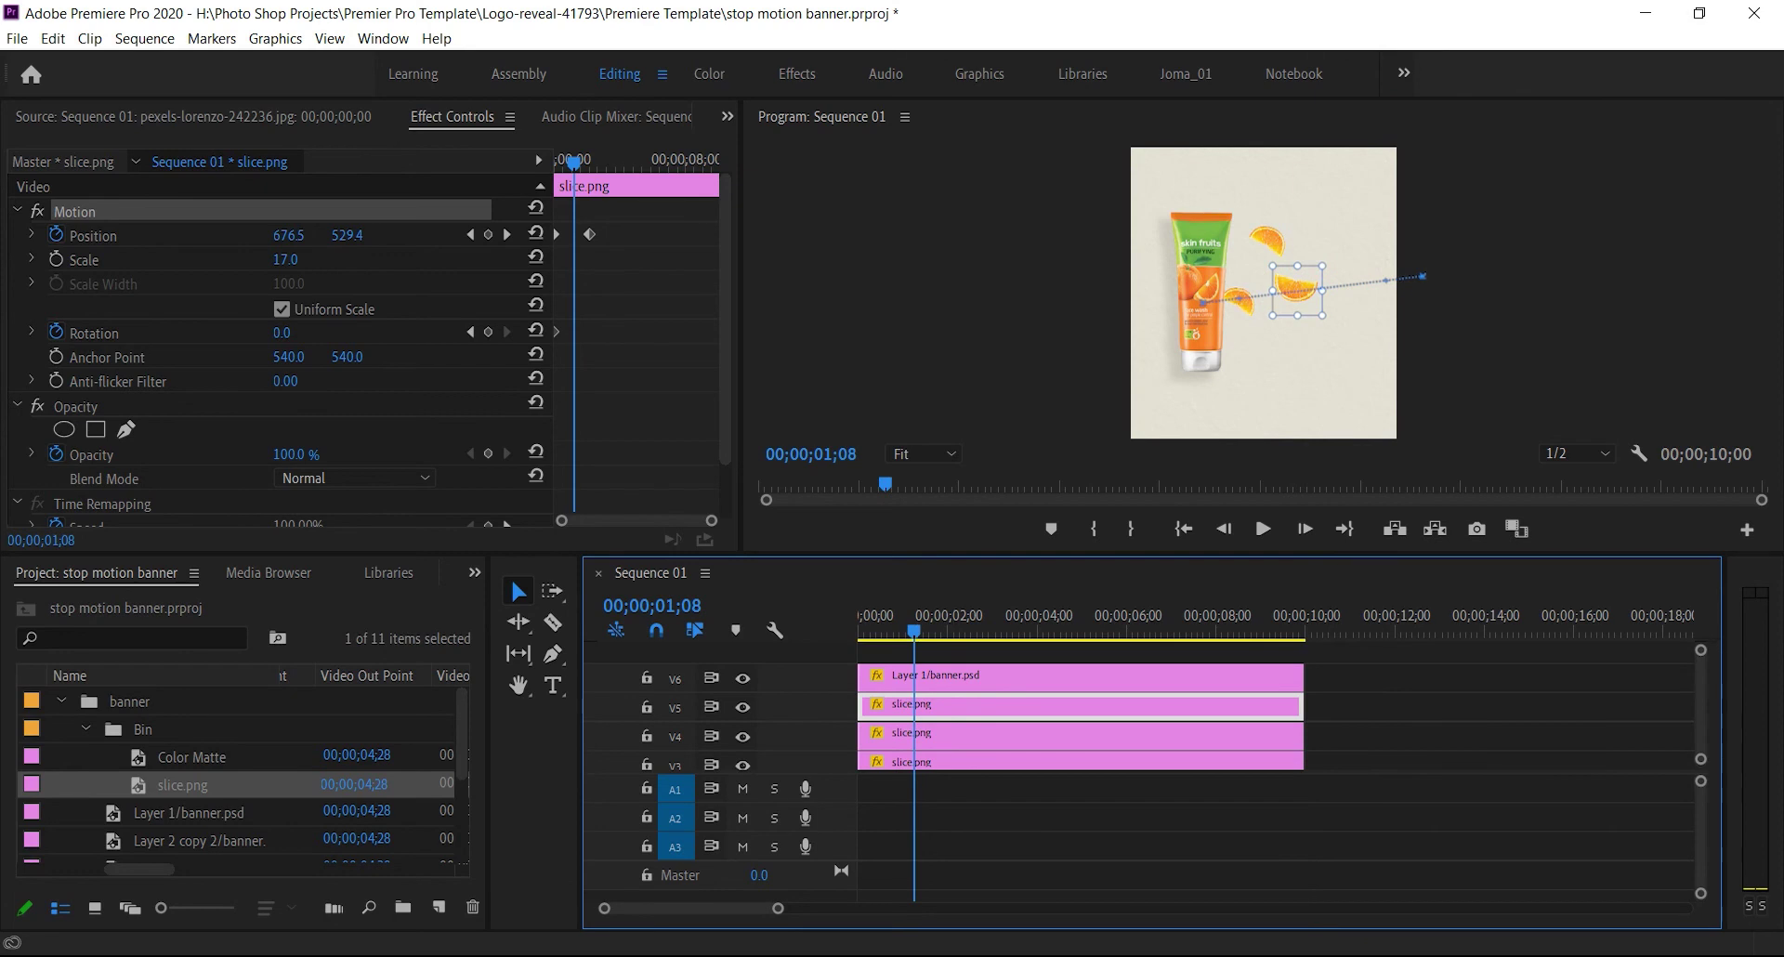
pyautogui.moveTo(282, 332); pyautogui.dragTo(303, 332)
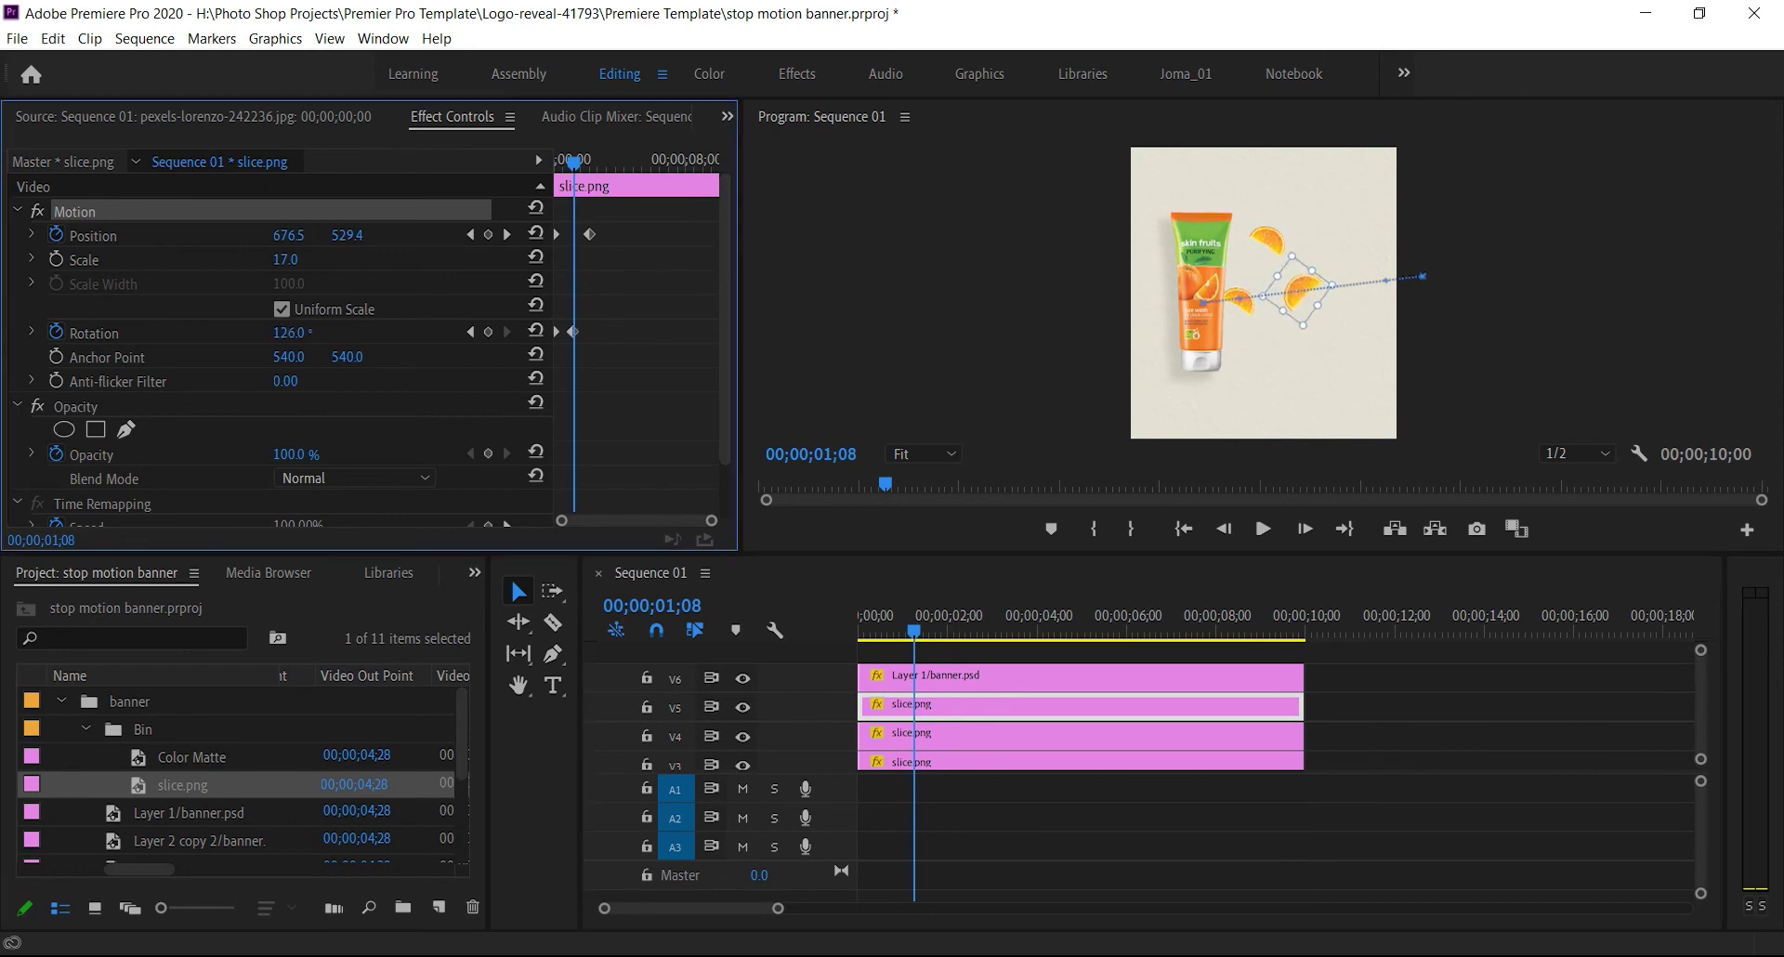
pyautogui.moveTo(288, 333); pyautogui.dragTo(329, 333)
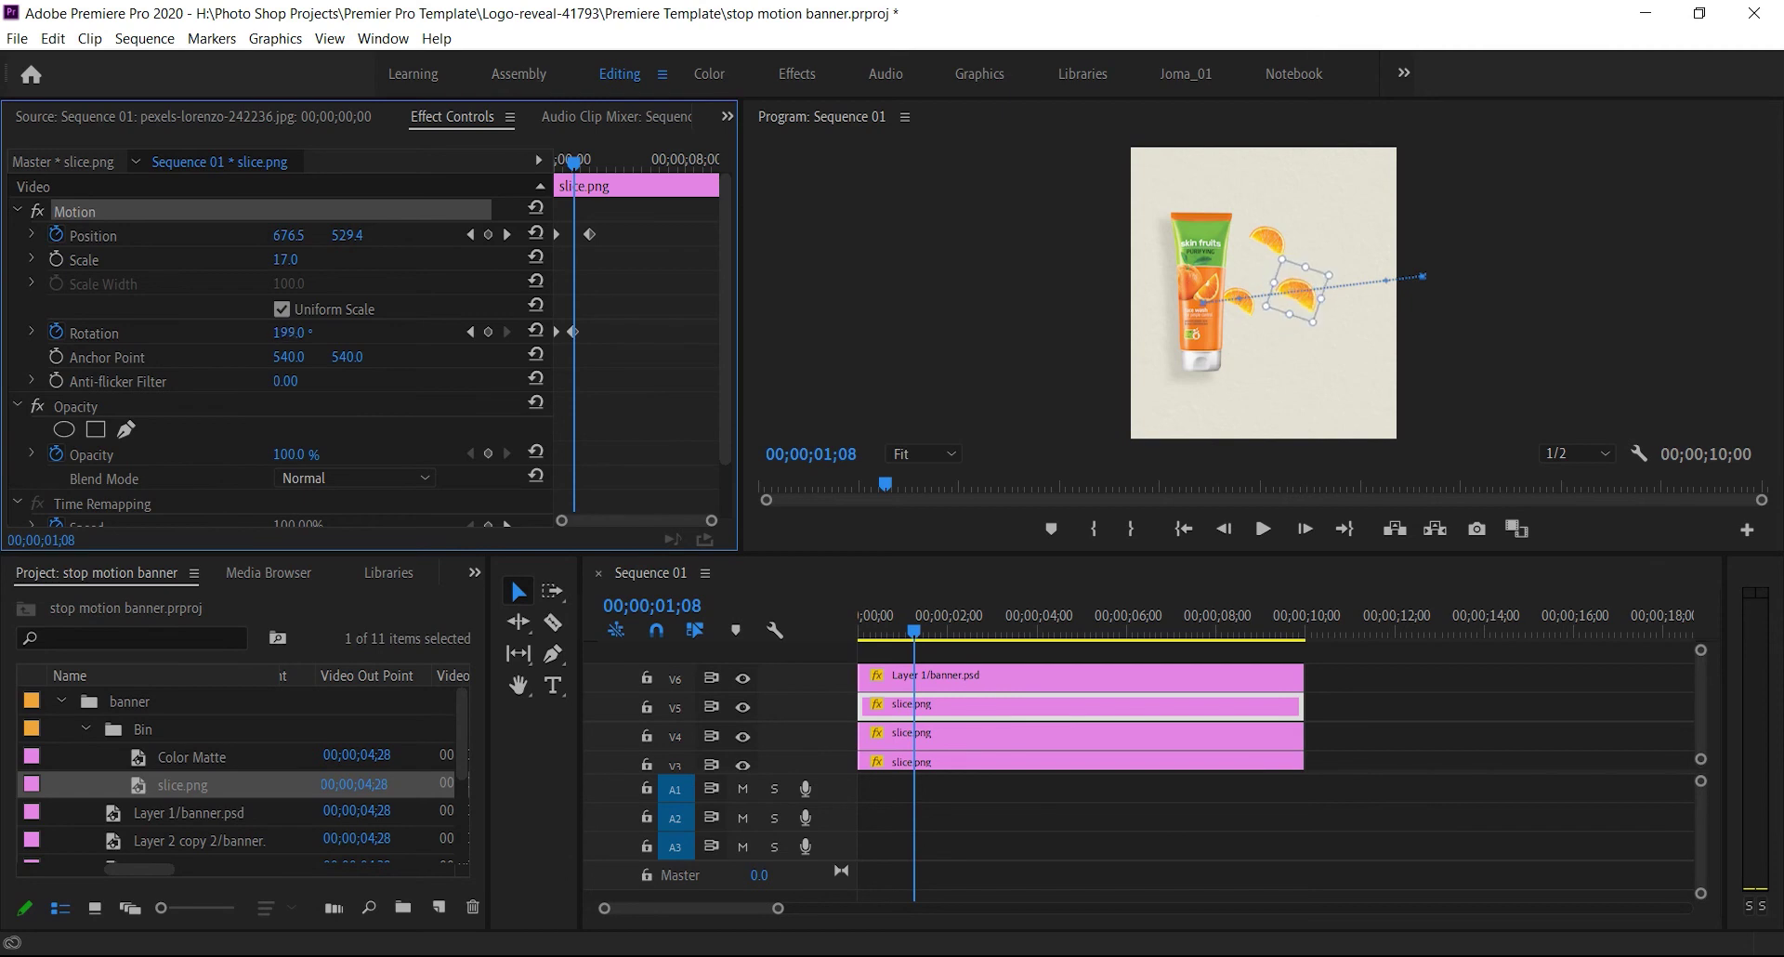
pyautogui.moveTo(916, 630); pyautogui.dragTo(852, 630)
pyautogui.click(1264, 530)
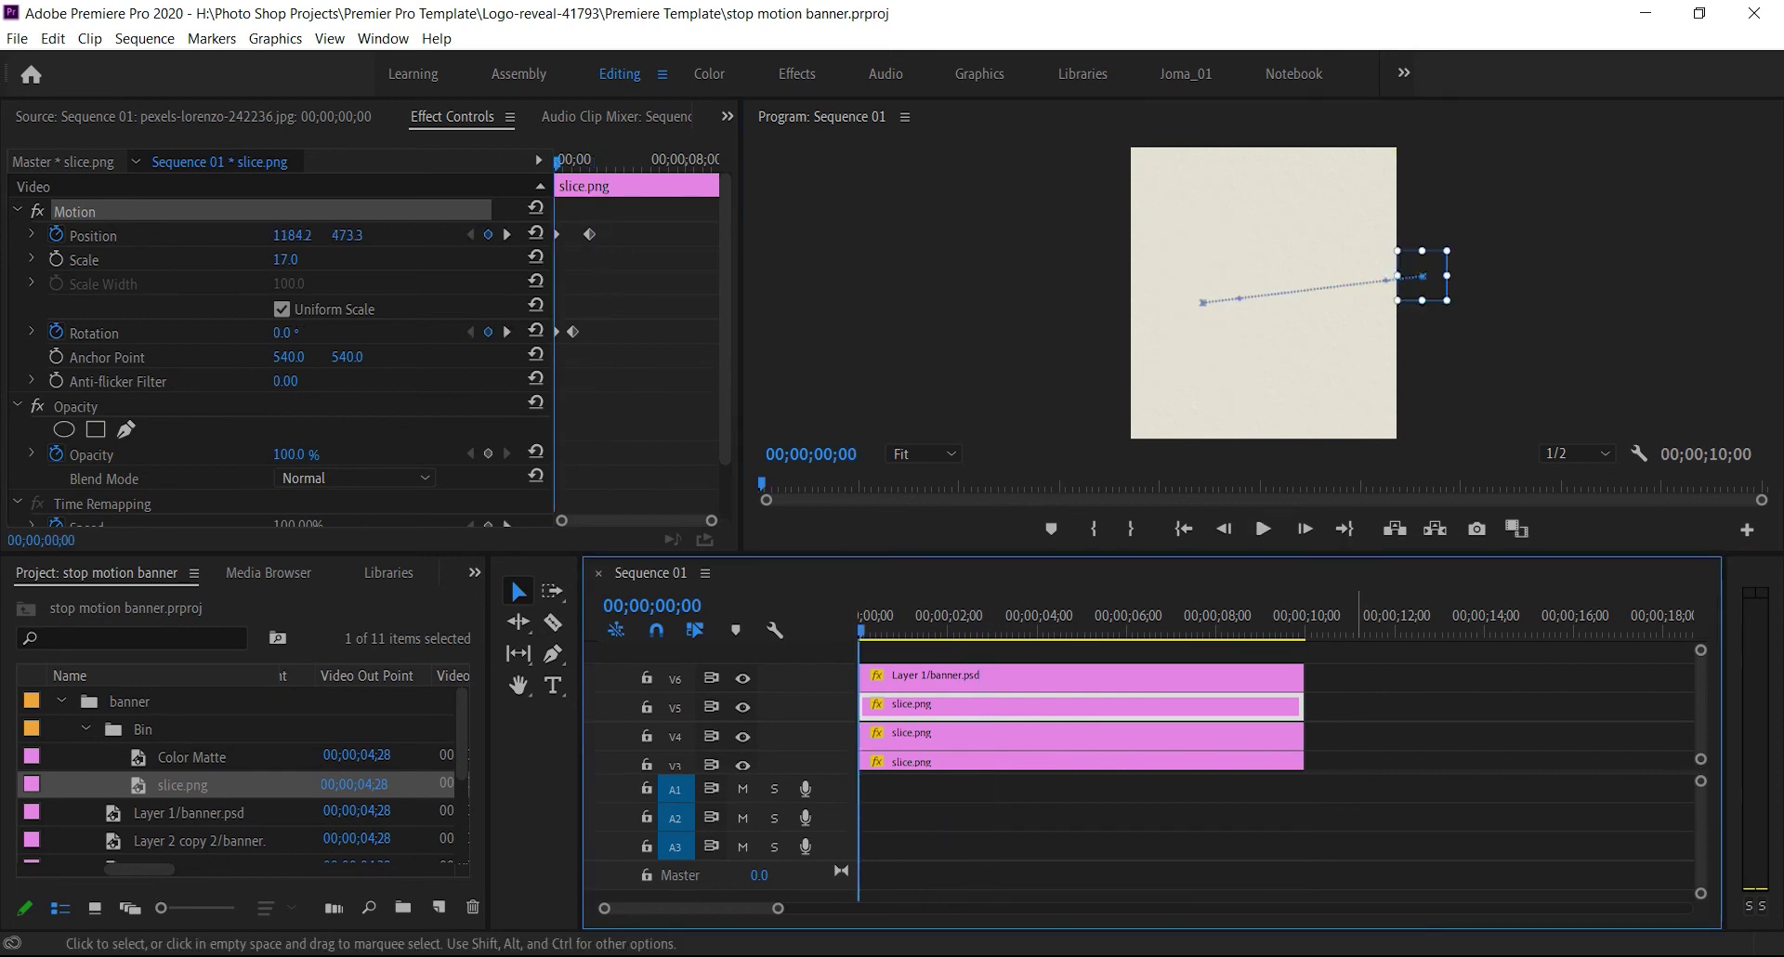
# Nest the three slice.png clips into a sequence named "slices" and play the animation
pyautogui.moveTo(1358, 702); pyautogui.dragTo(1245, 762)
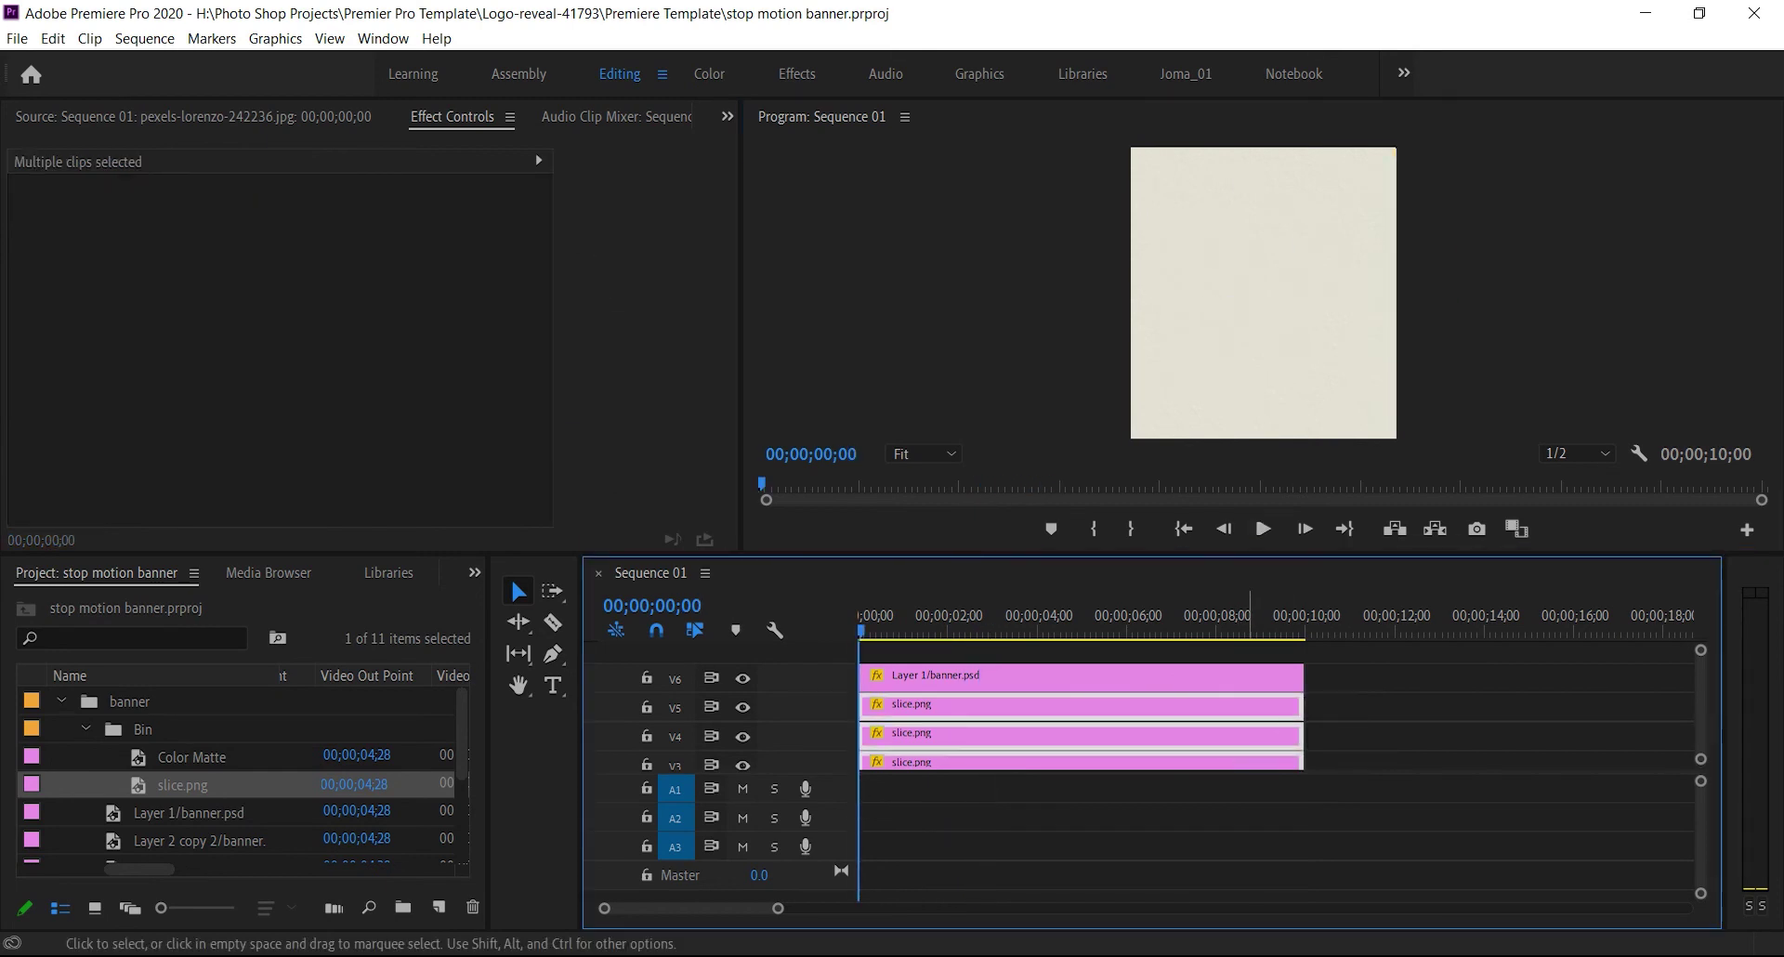
pyautogui.rightClick(1246, 762)
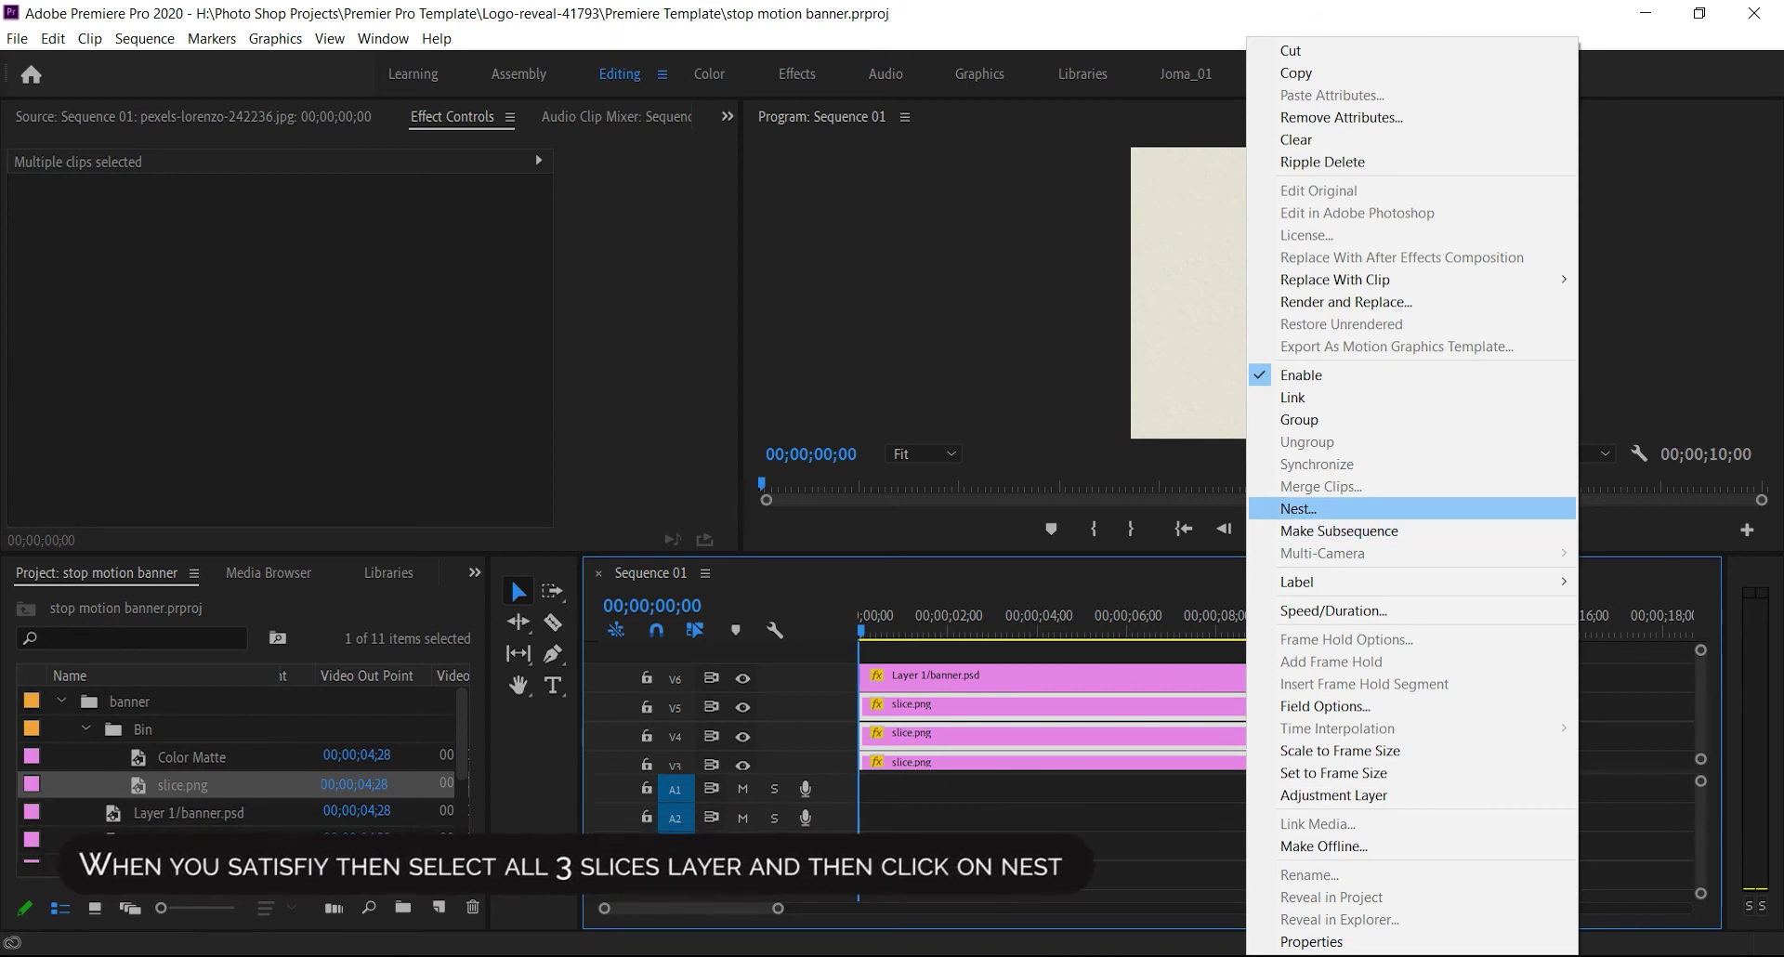
pyautogui.click(1301, 508)
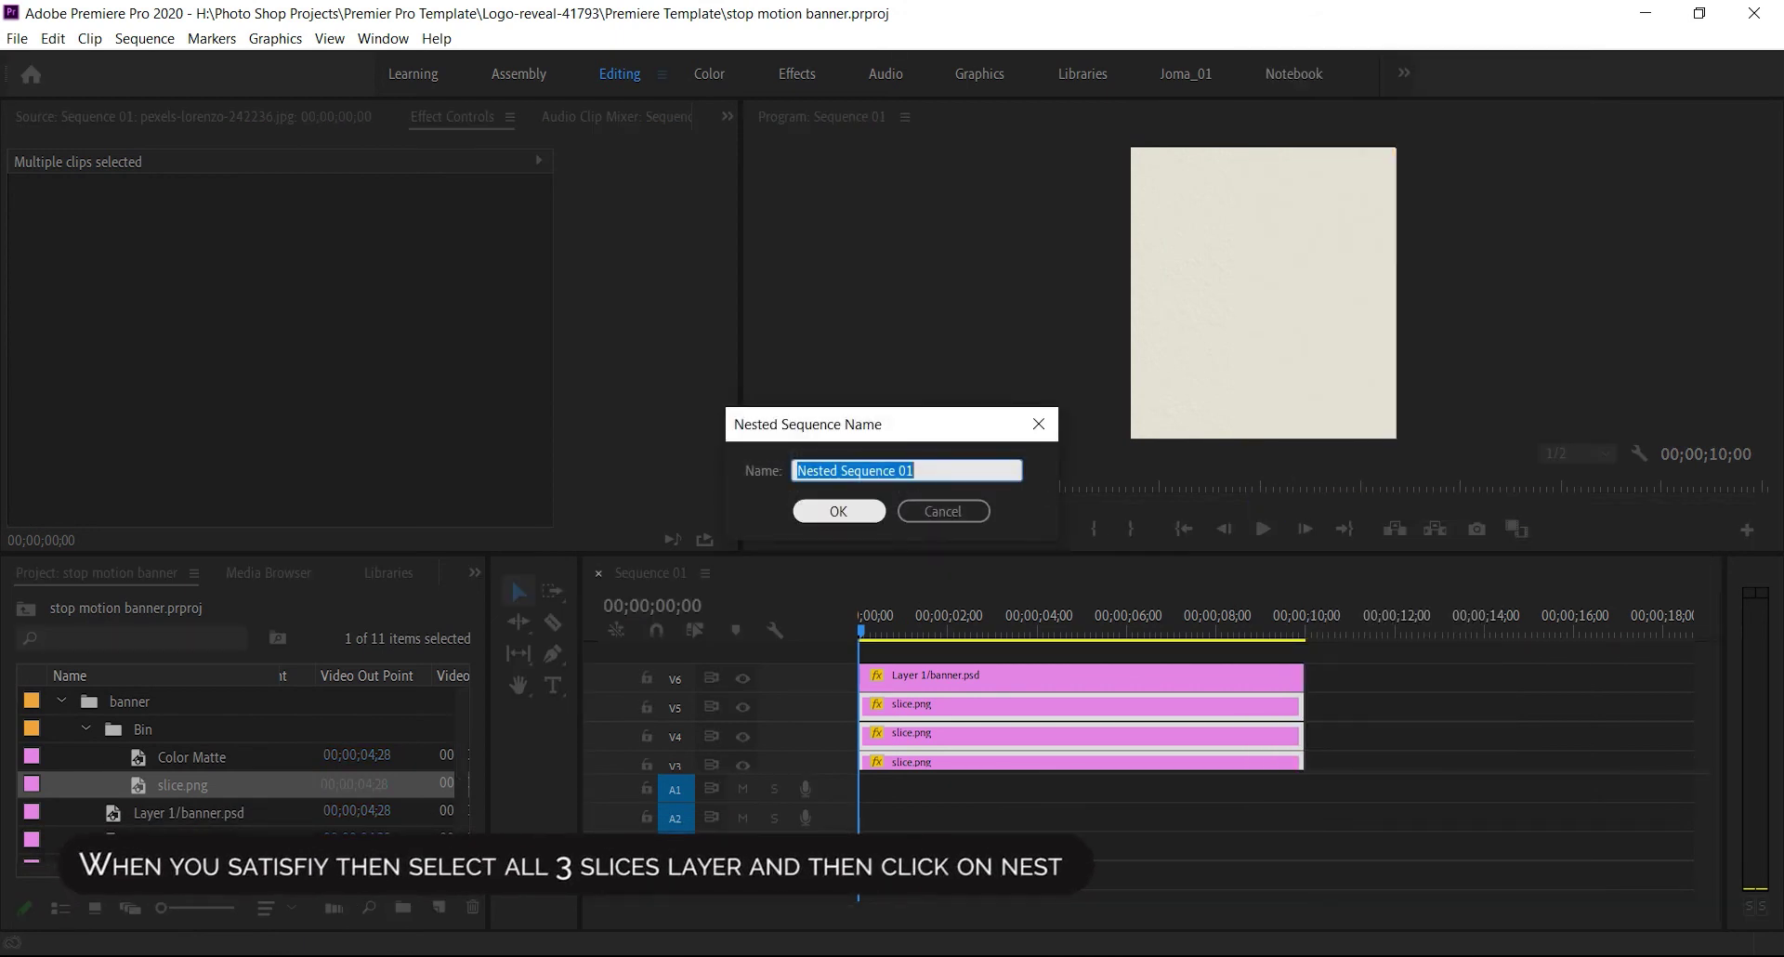
pyautogui.write('sl')
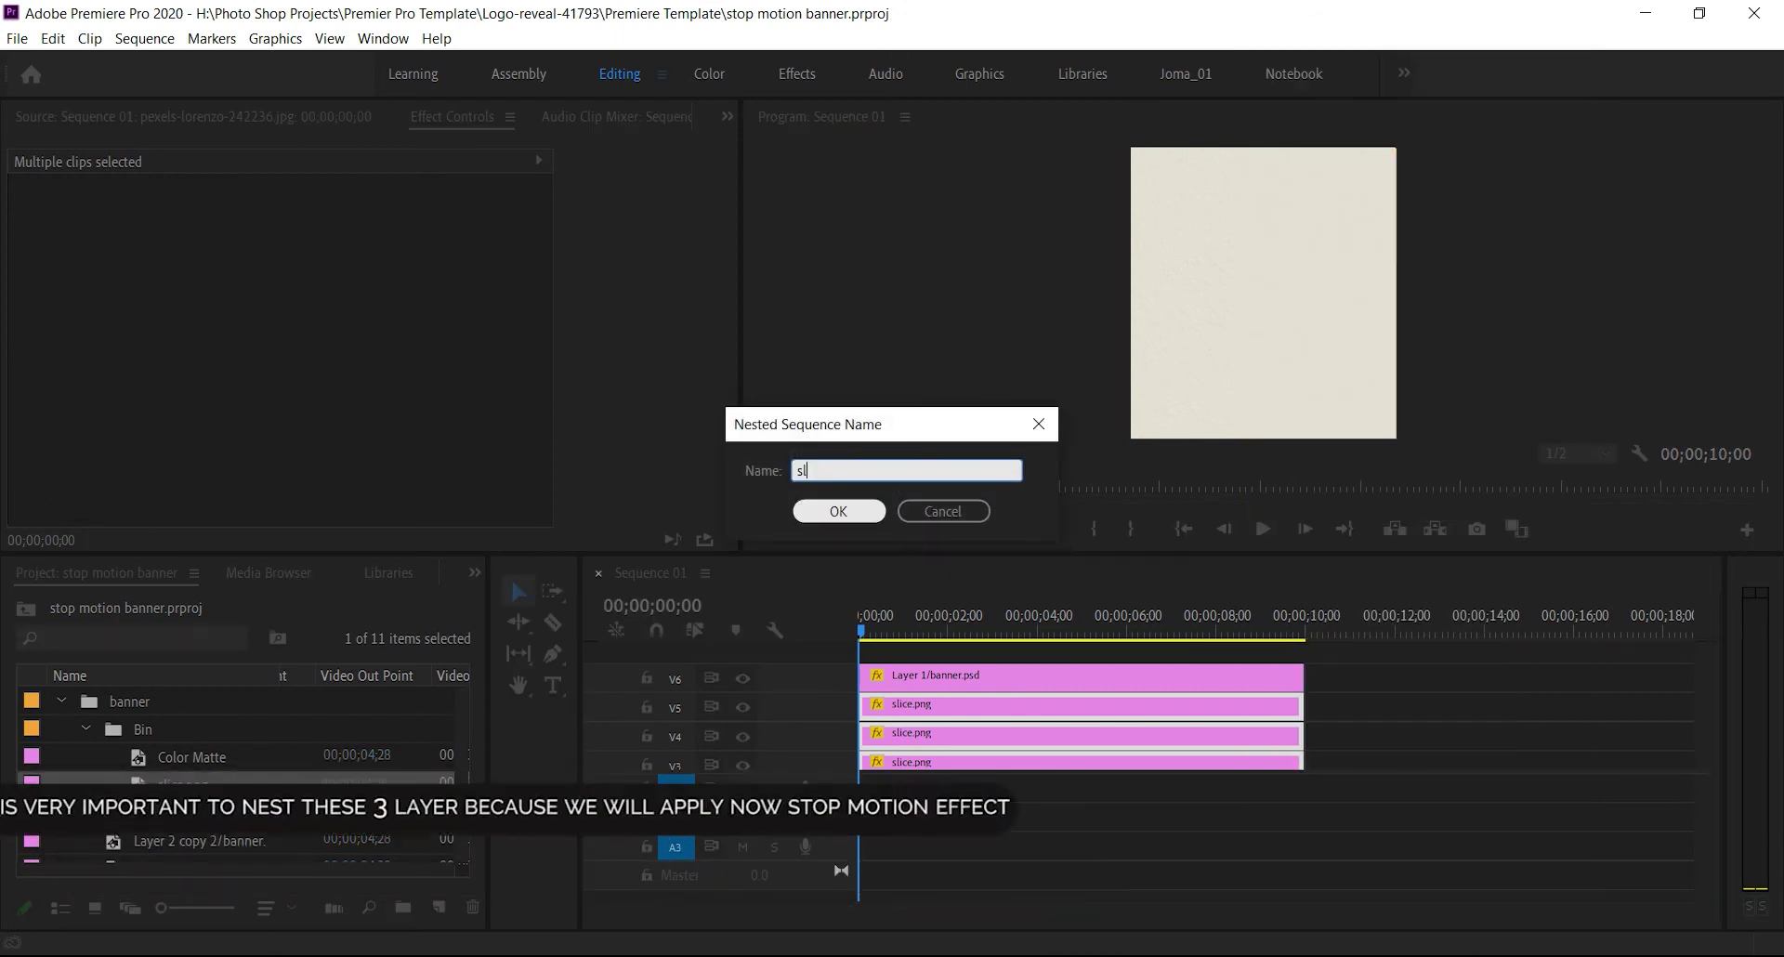
pyautogui.write('ices')
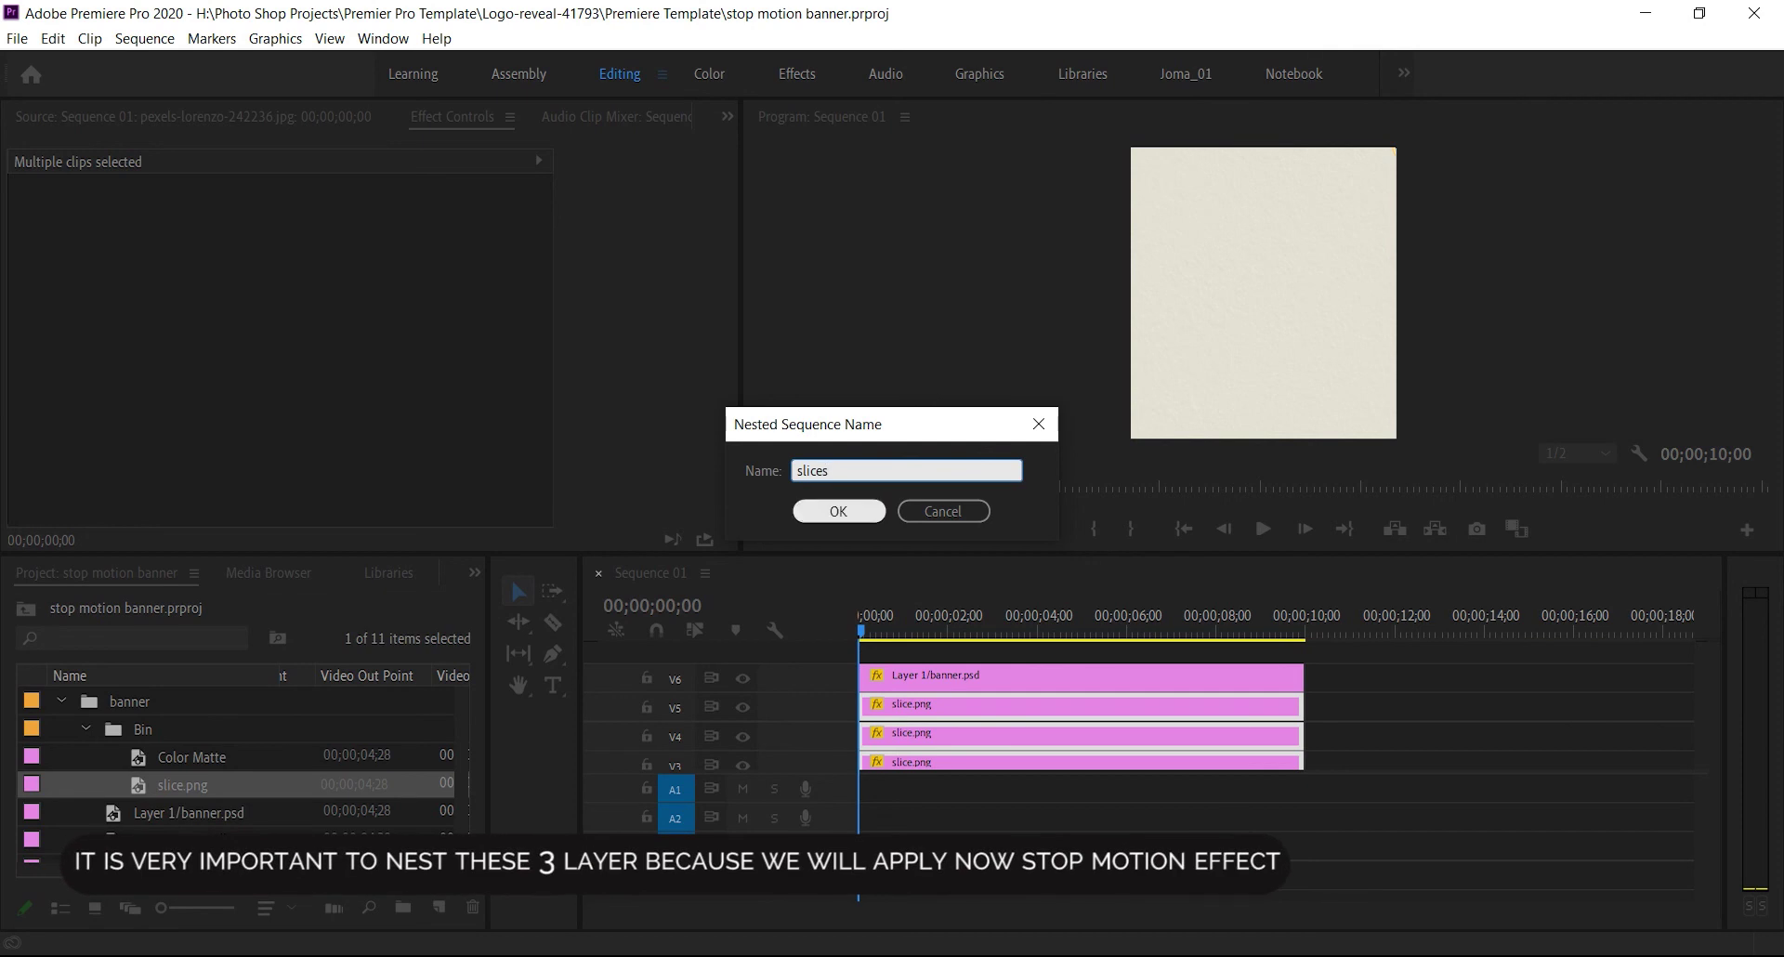
pyautogui.press('Return')
pyautogui.click(1069, 860)
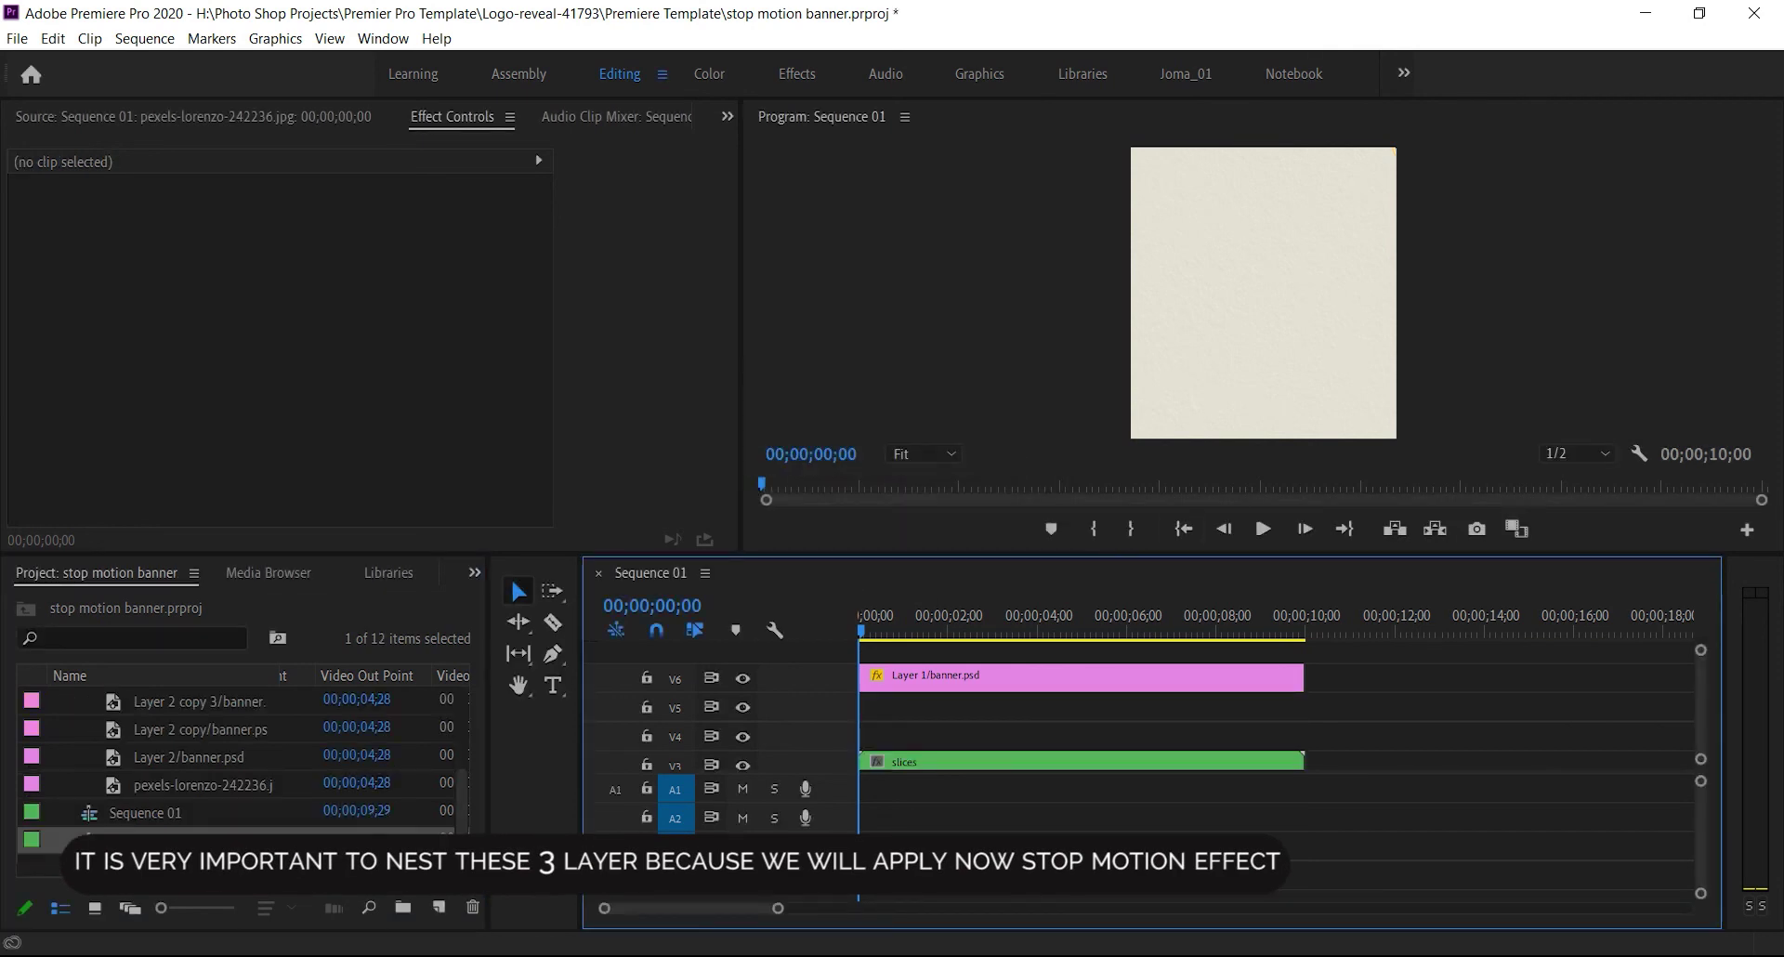
pyautogui.click(1263, 529)
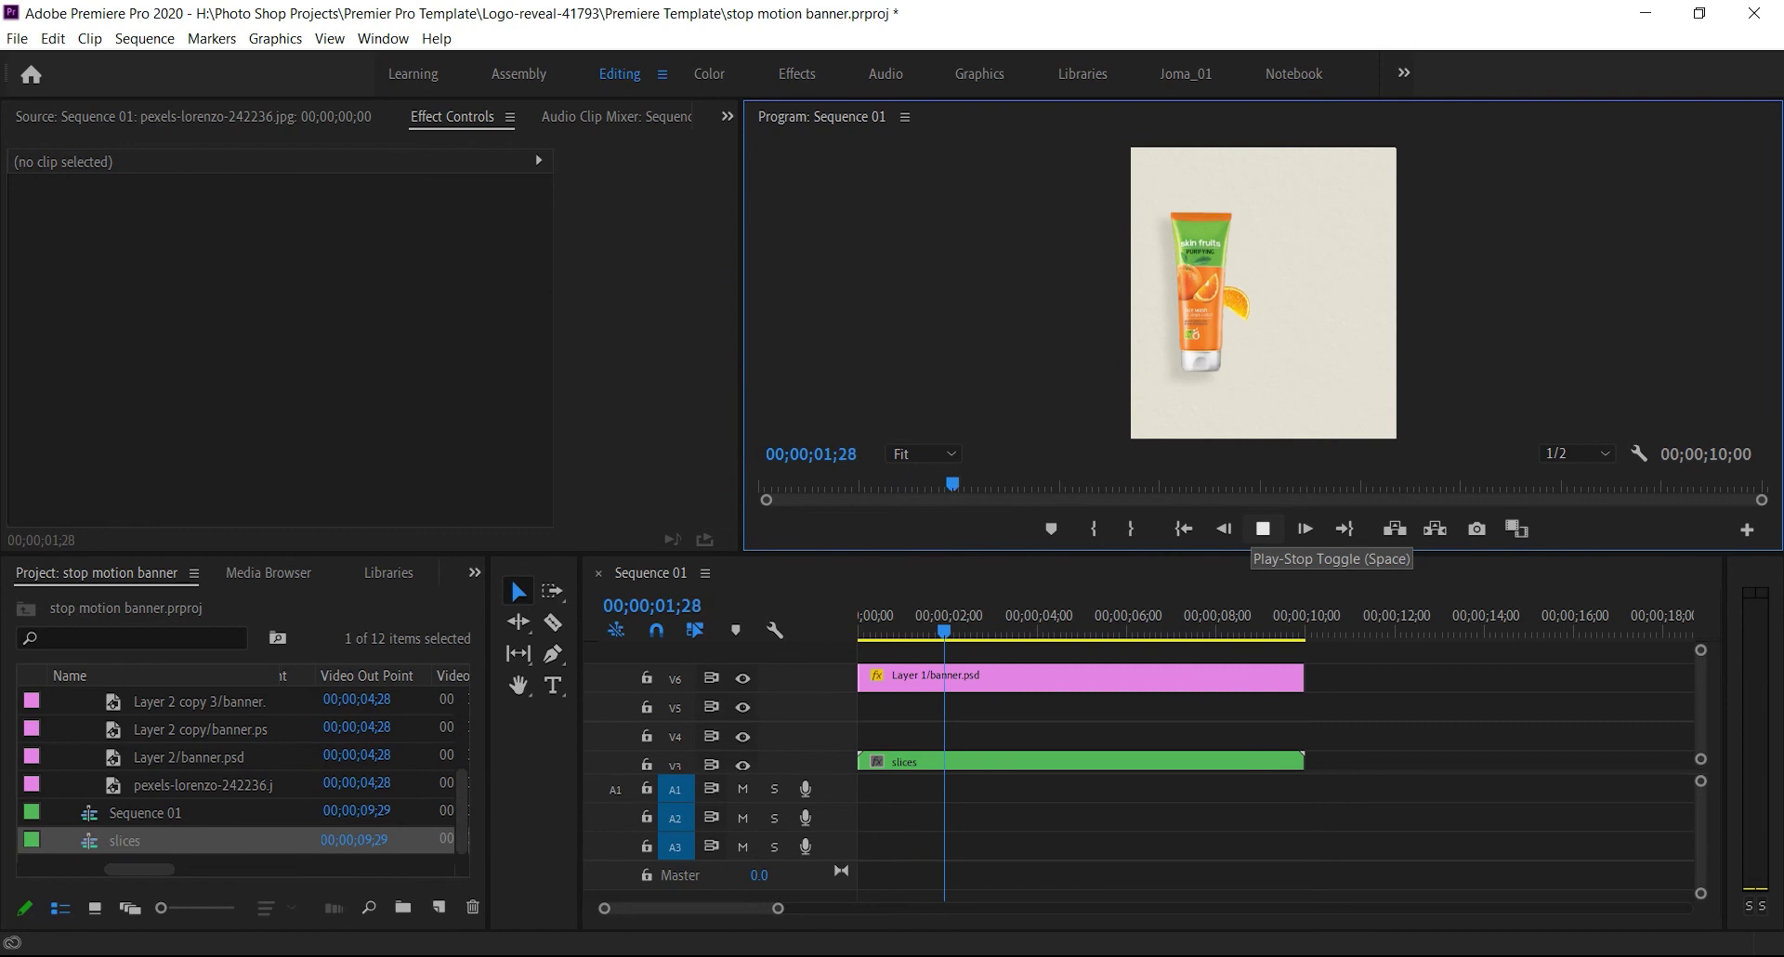
# Stop playback, save the project, and apply the Posterize Time effect to the nested "slices" clip
pyautogui.click(1263, 528)
pyautogui.hotkey('ctrl', 's')
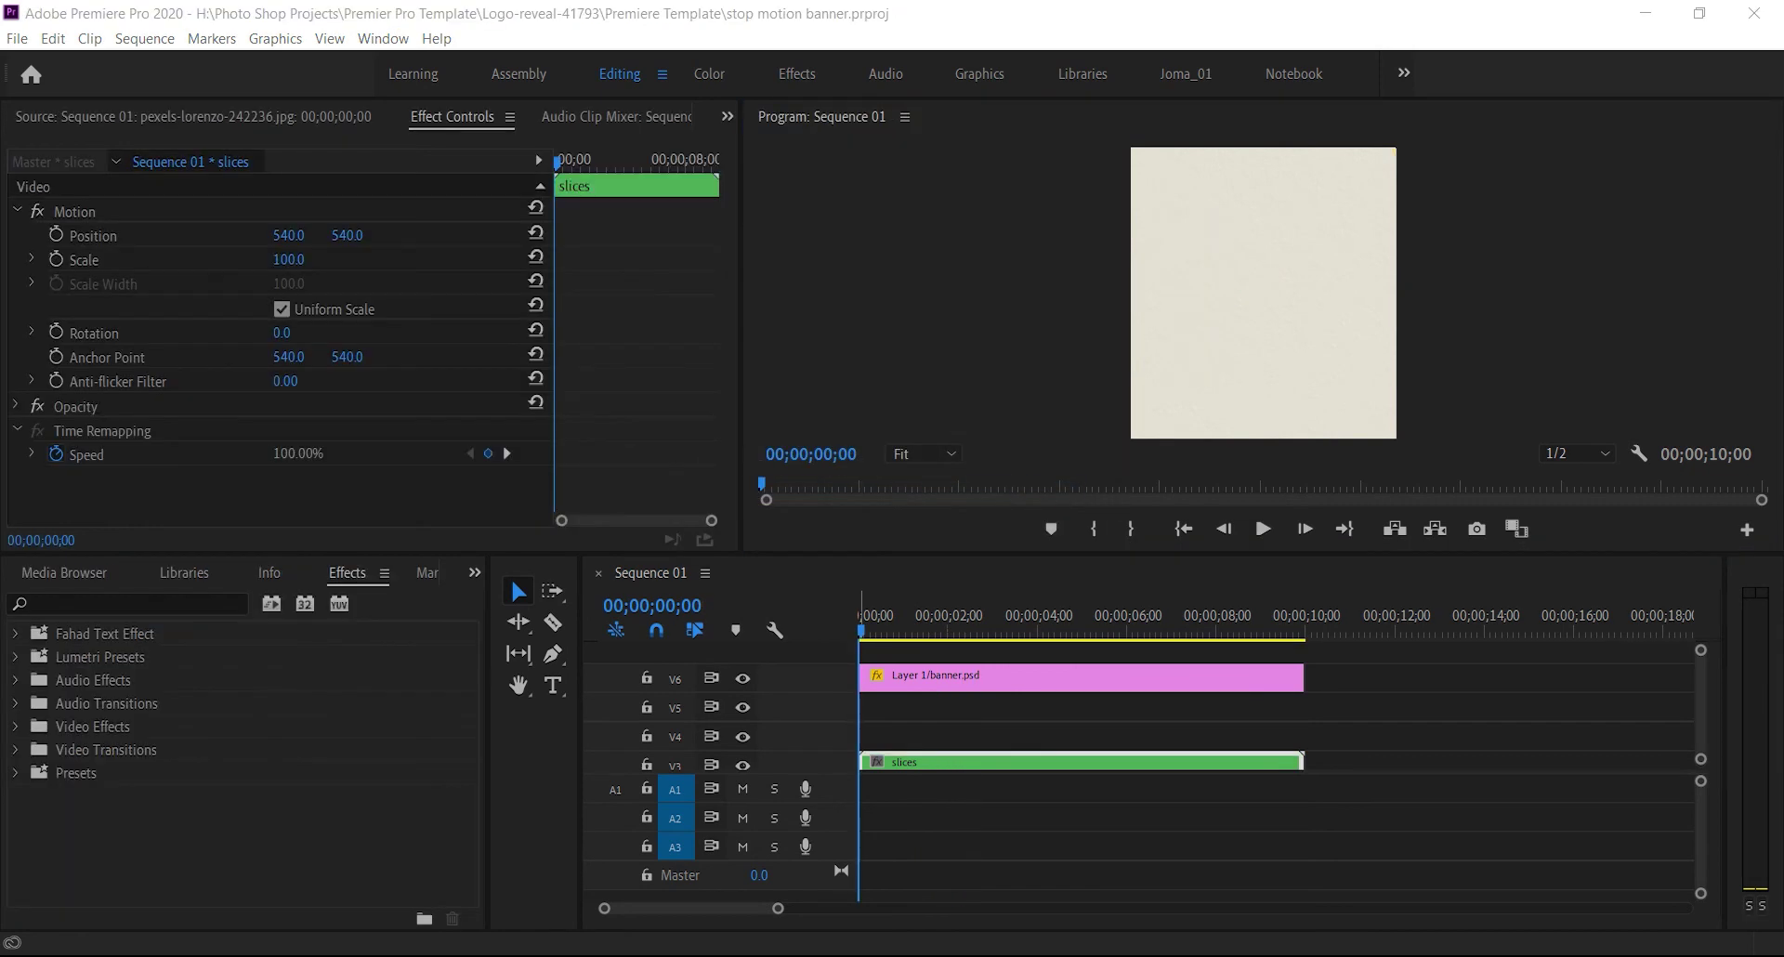
pyautogui.click(475, 574)
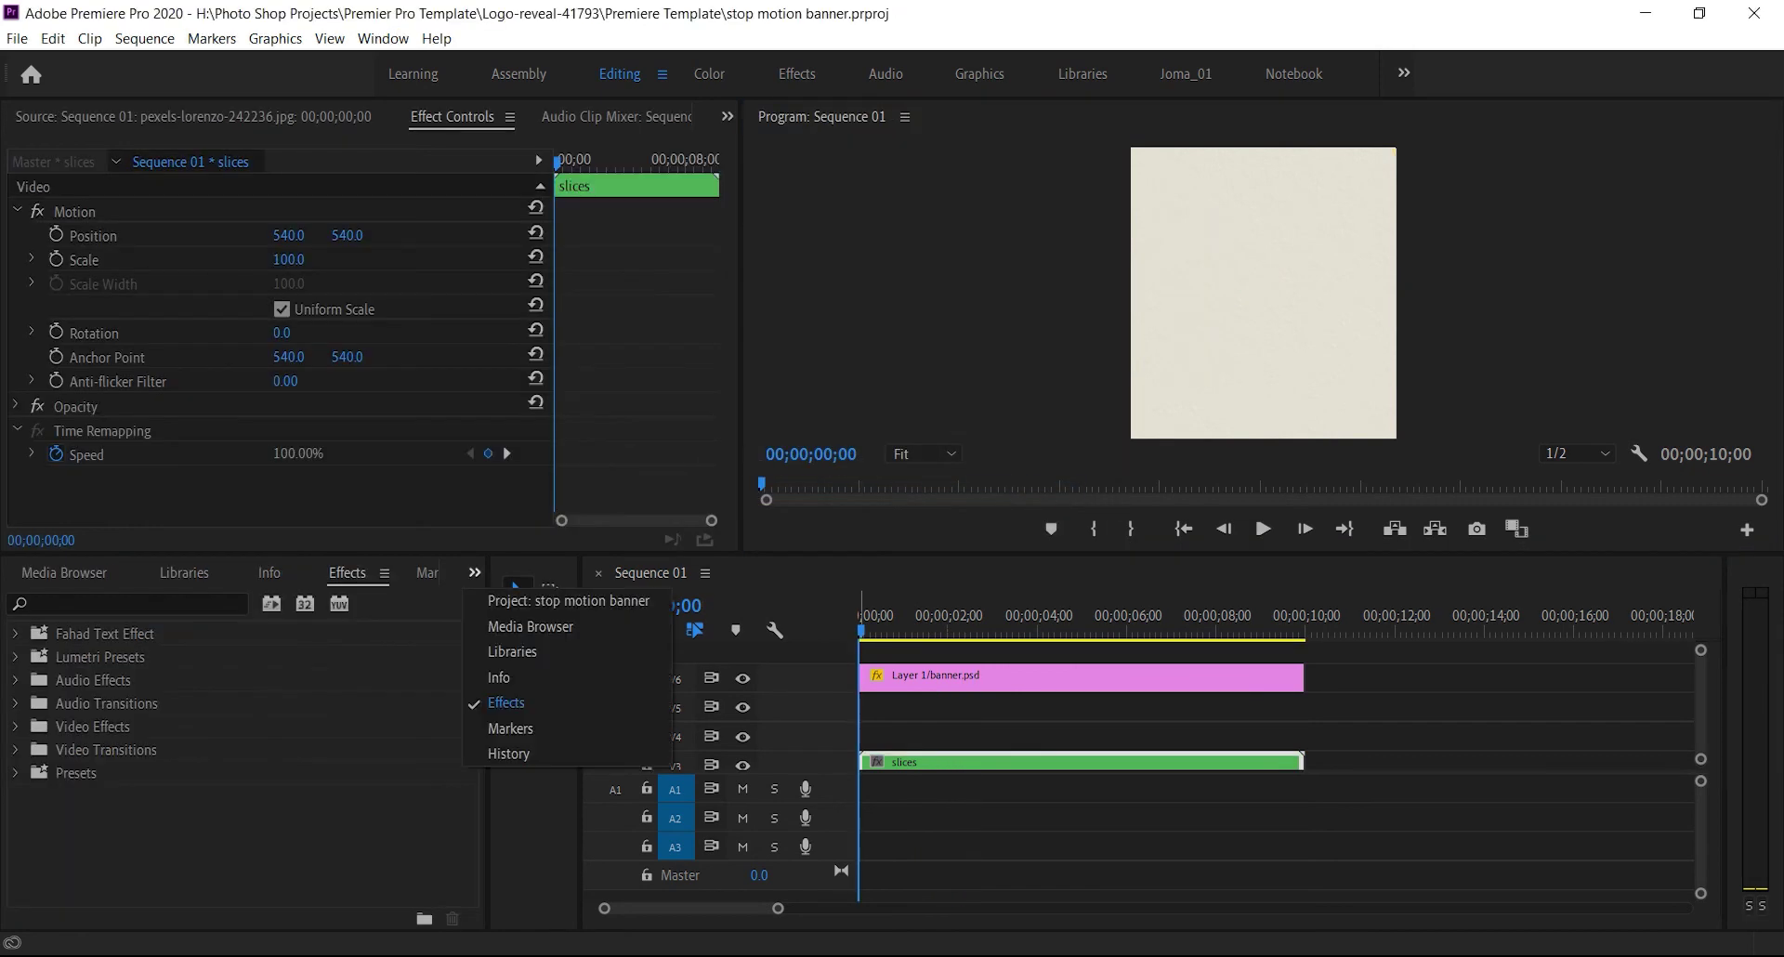
pyautogui.click(507, 703)
pyautogui.click(128, 604)
pyautogui.write('poster')
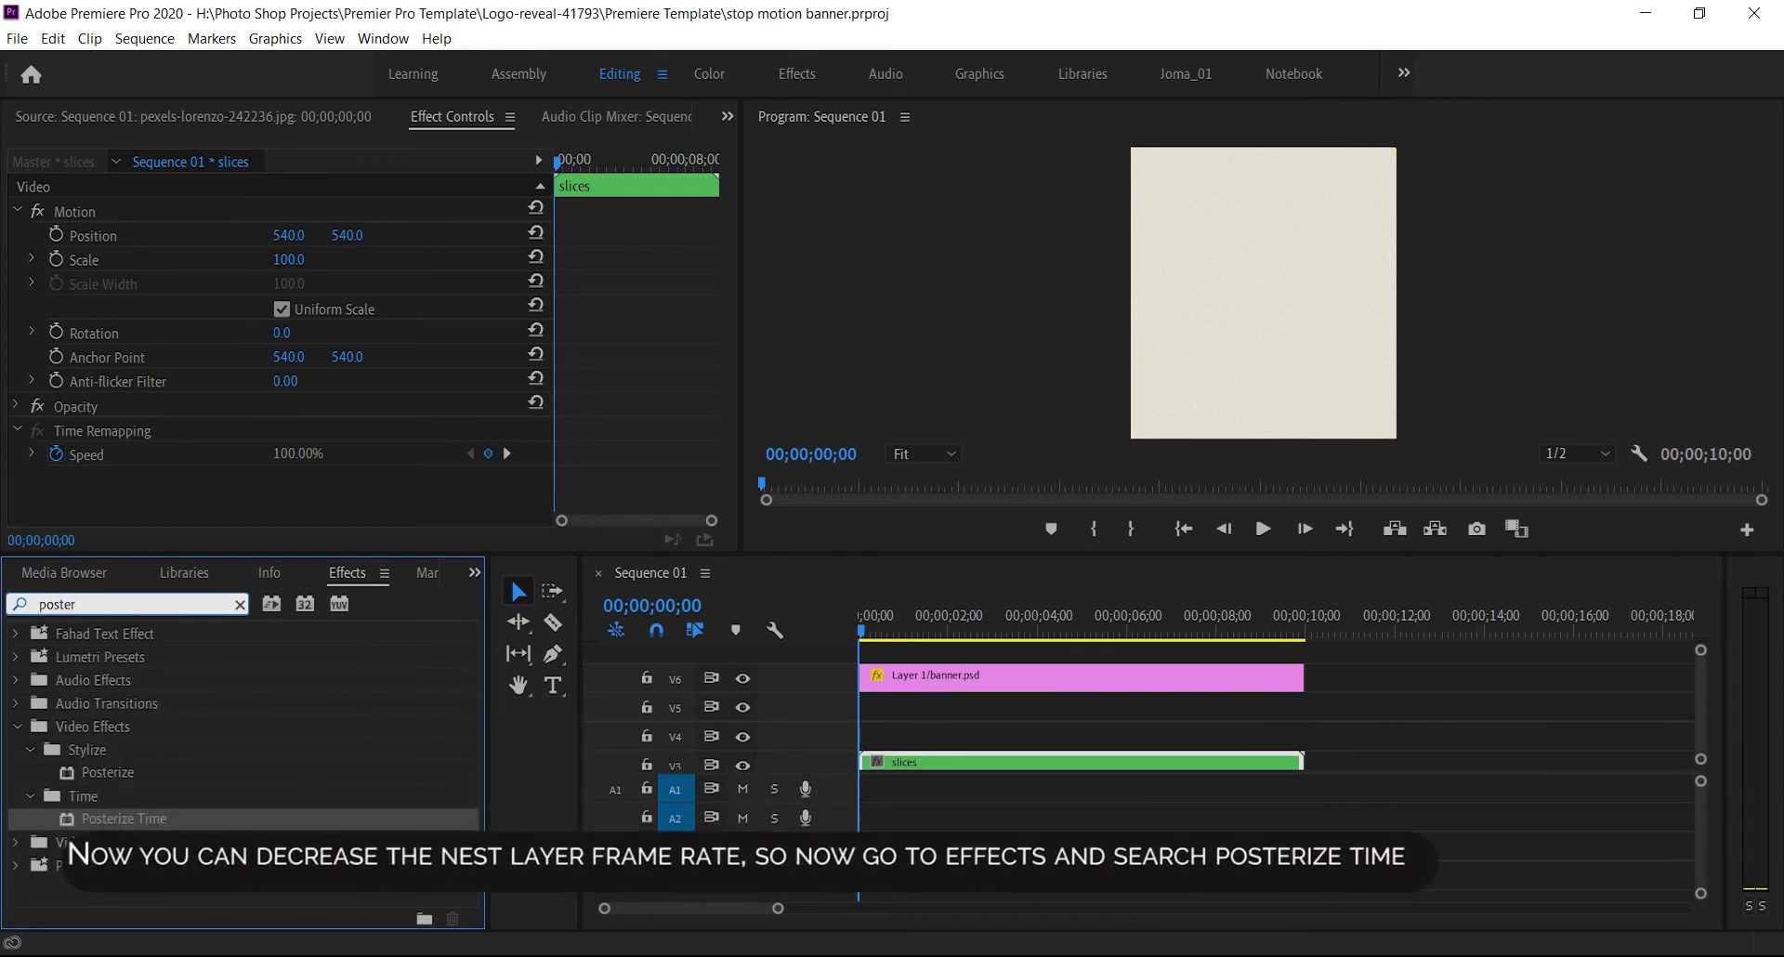
pyautogui.moveTo(124, 819); pyautogui.dragTo(1004, 762)
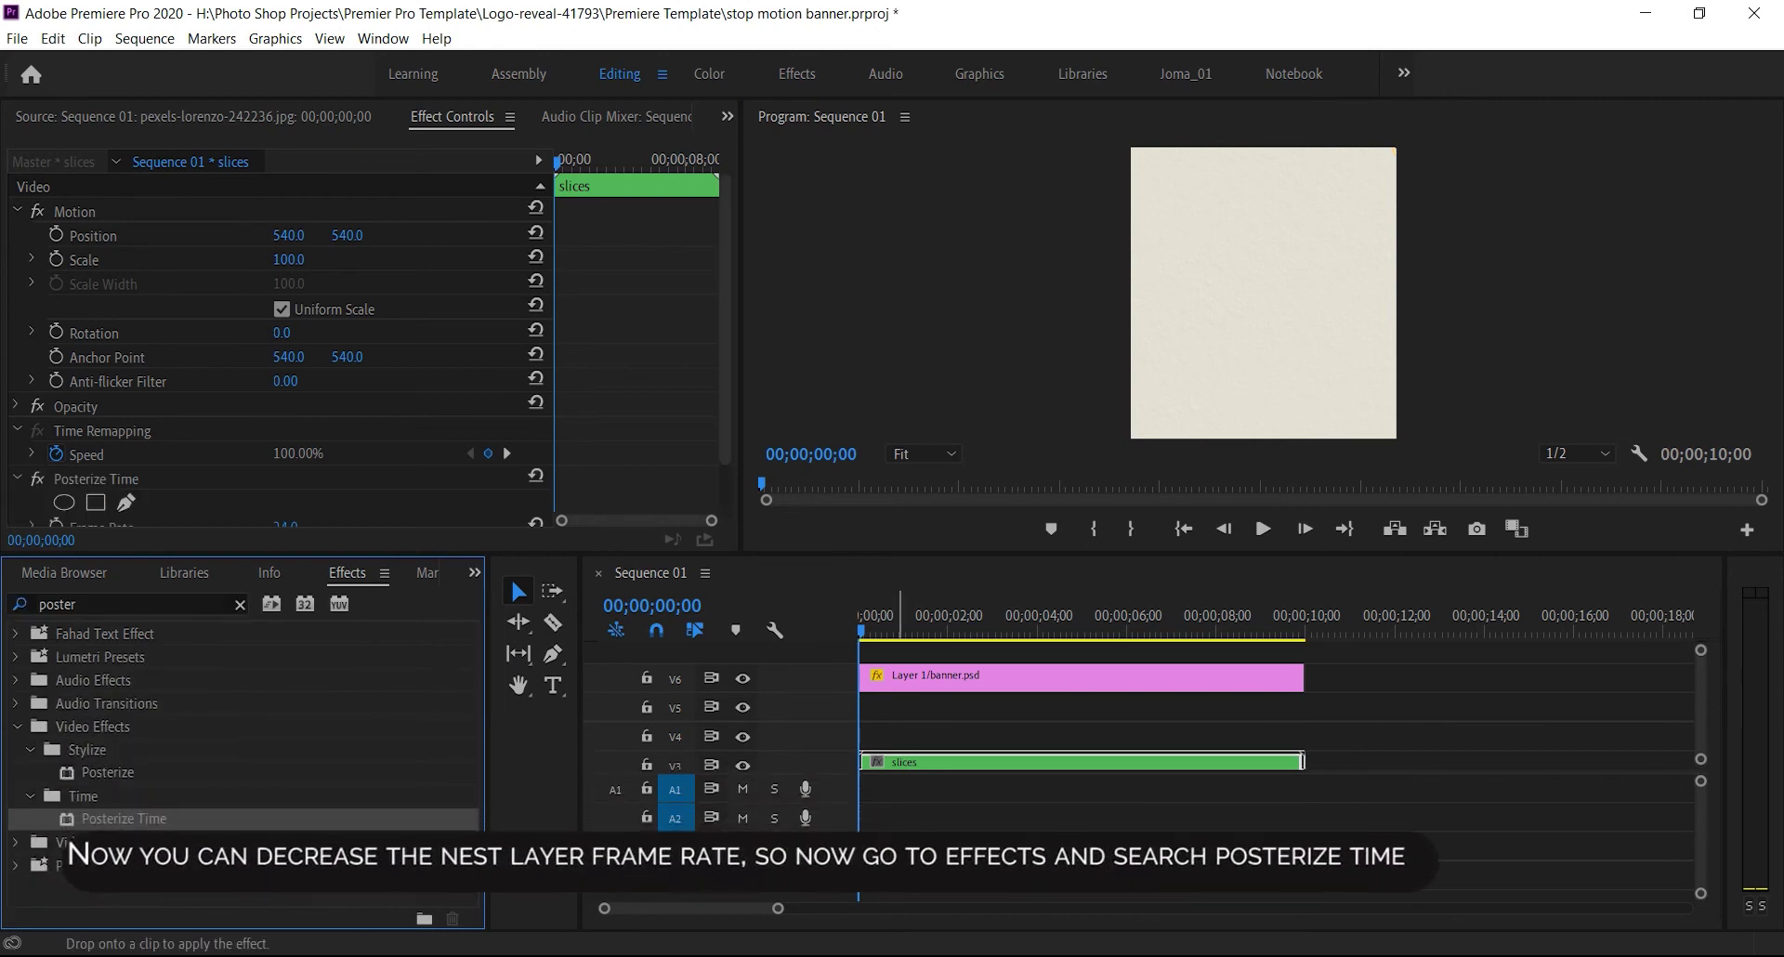
pyautogui.scroll(-3, 279, 372)
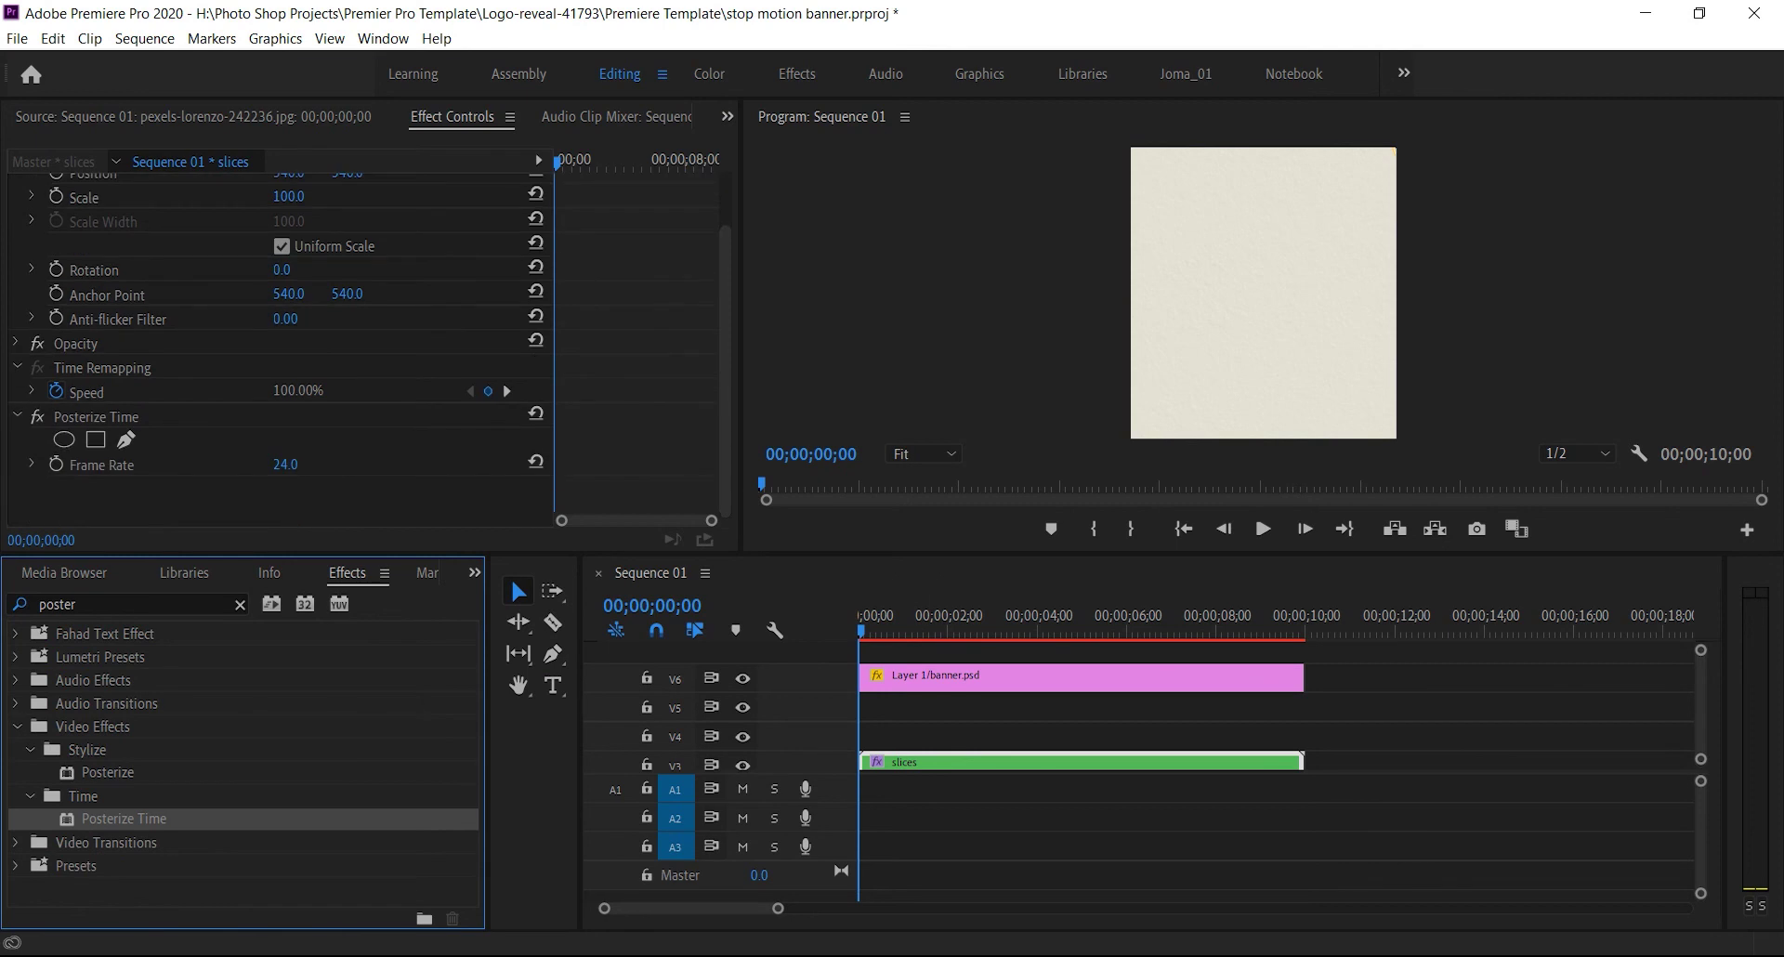
# Preview the slices with Posterize Time applied, return to 00;00;00;00, and save the project
pyautogui.click(1263, 529)
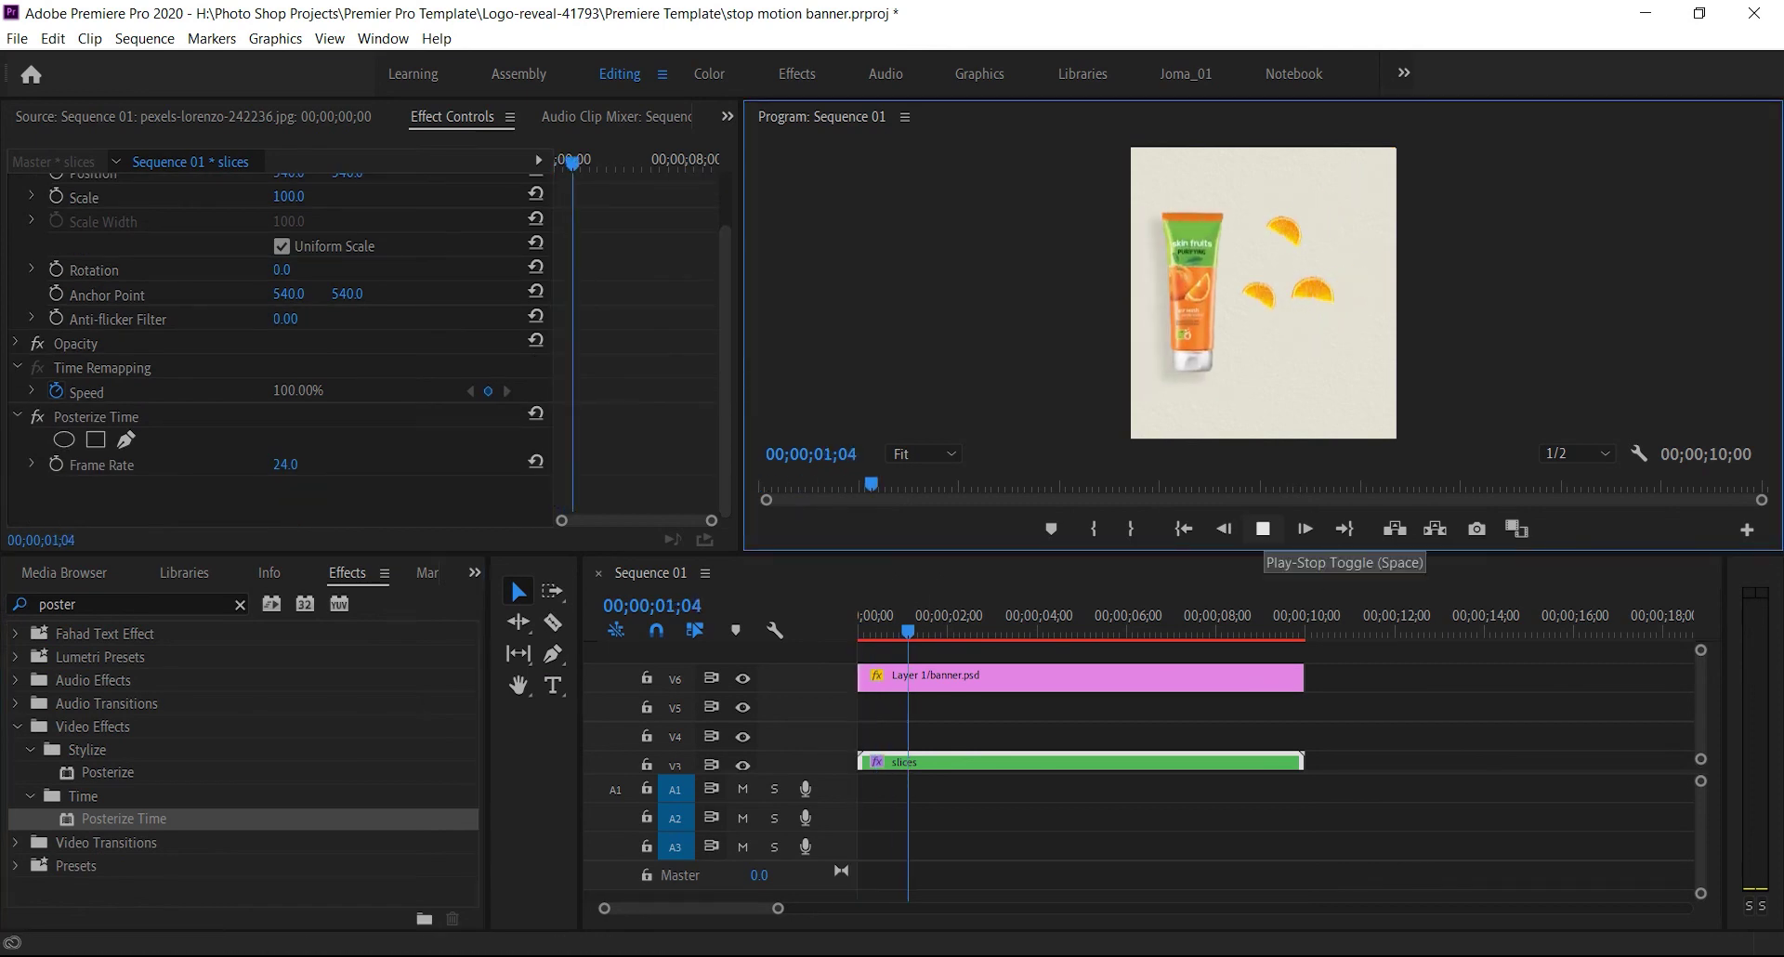
pyautogui.click(1263, 528)
pyautogui.moveTo(970, 615); pyautogui.dragTo(857, 617)
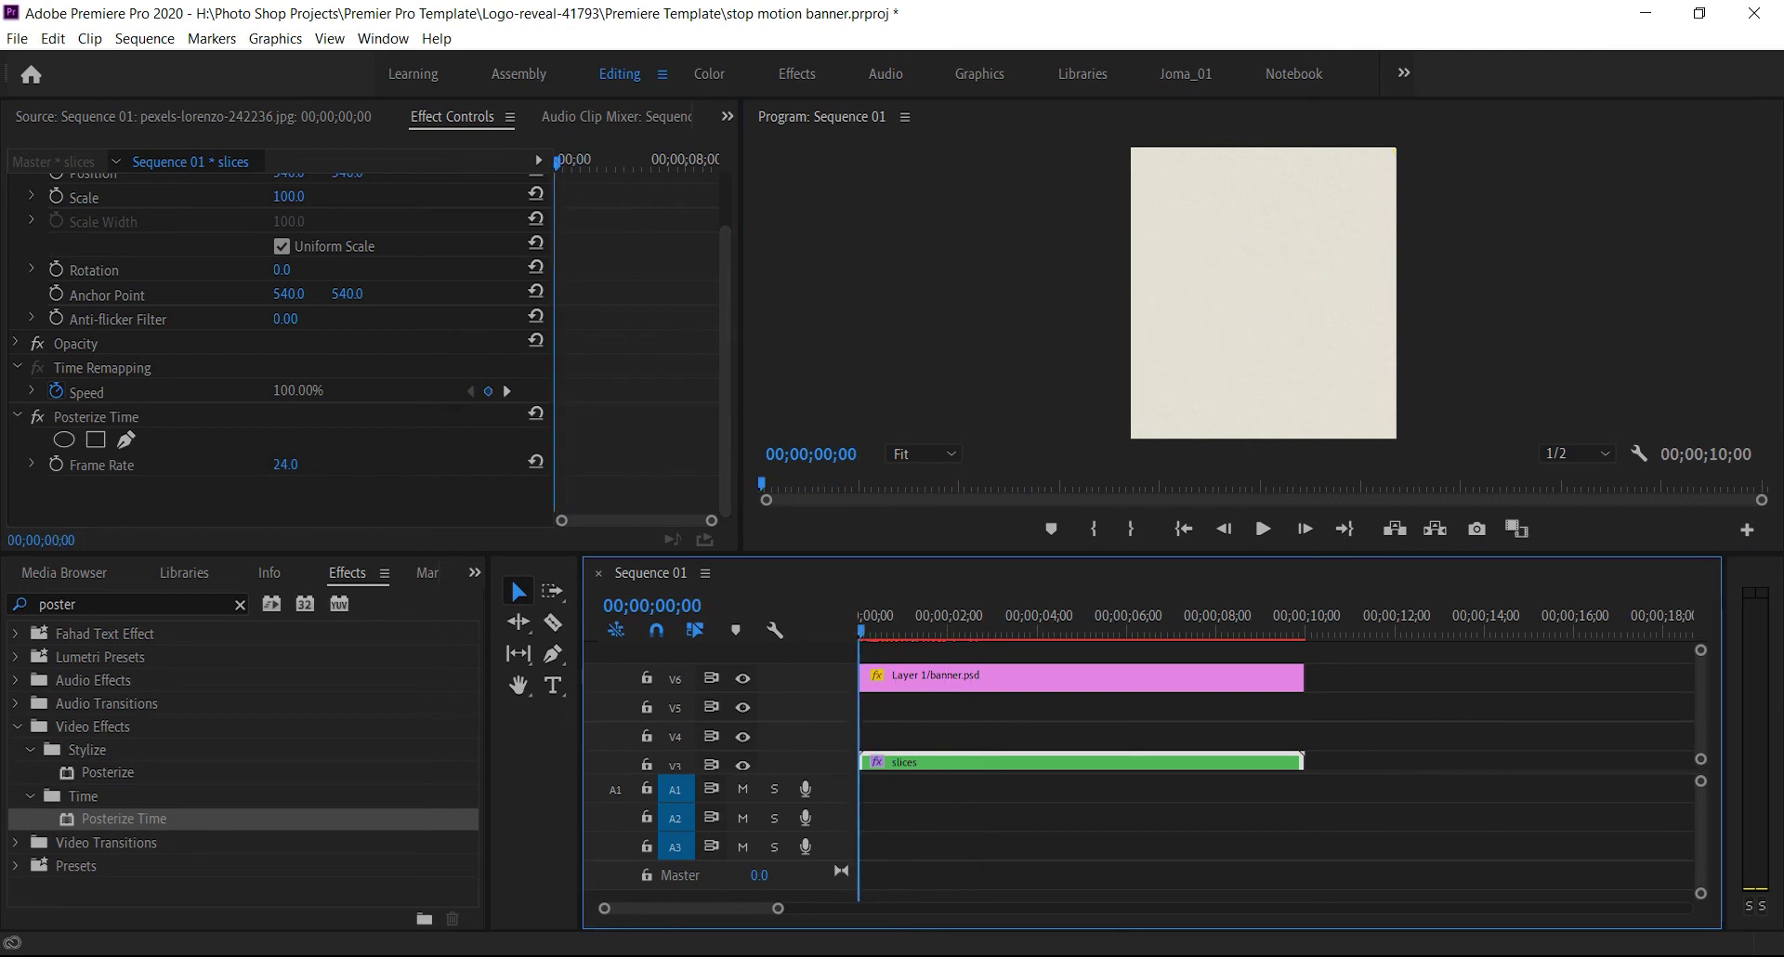
pyautogui.hotkey('ctrl', 's')
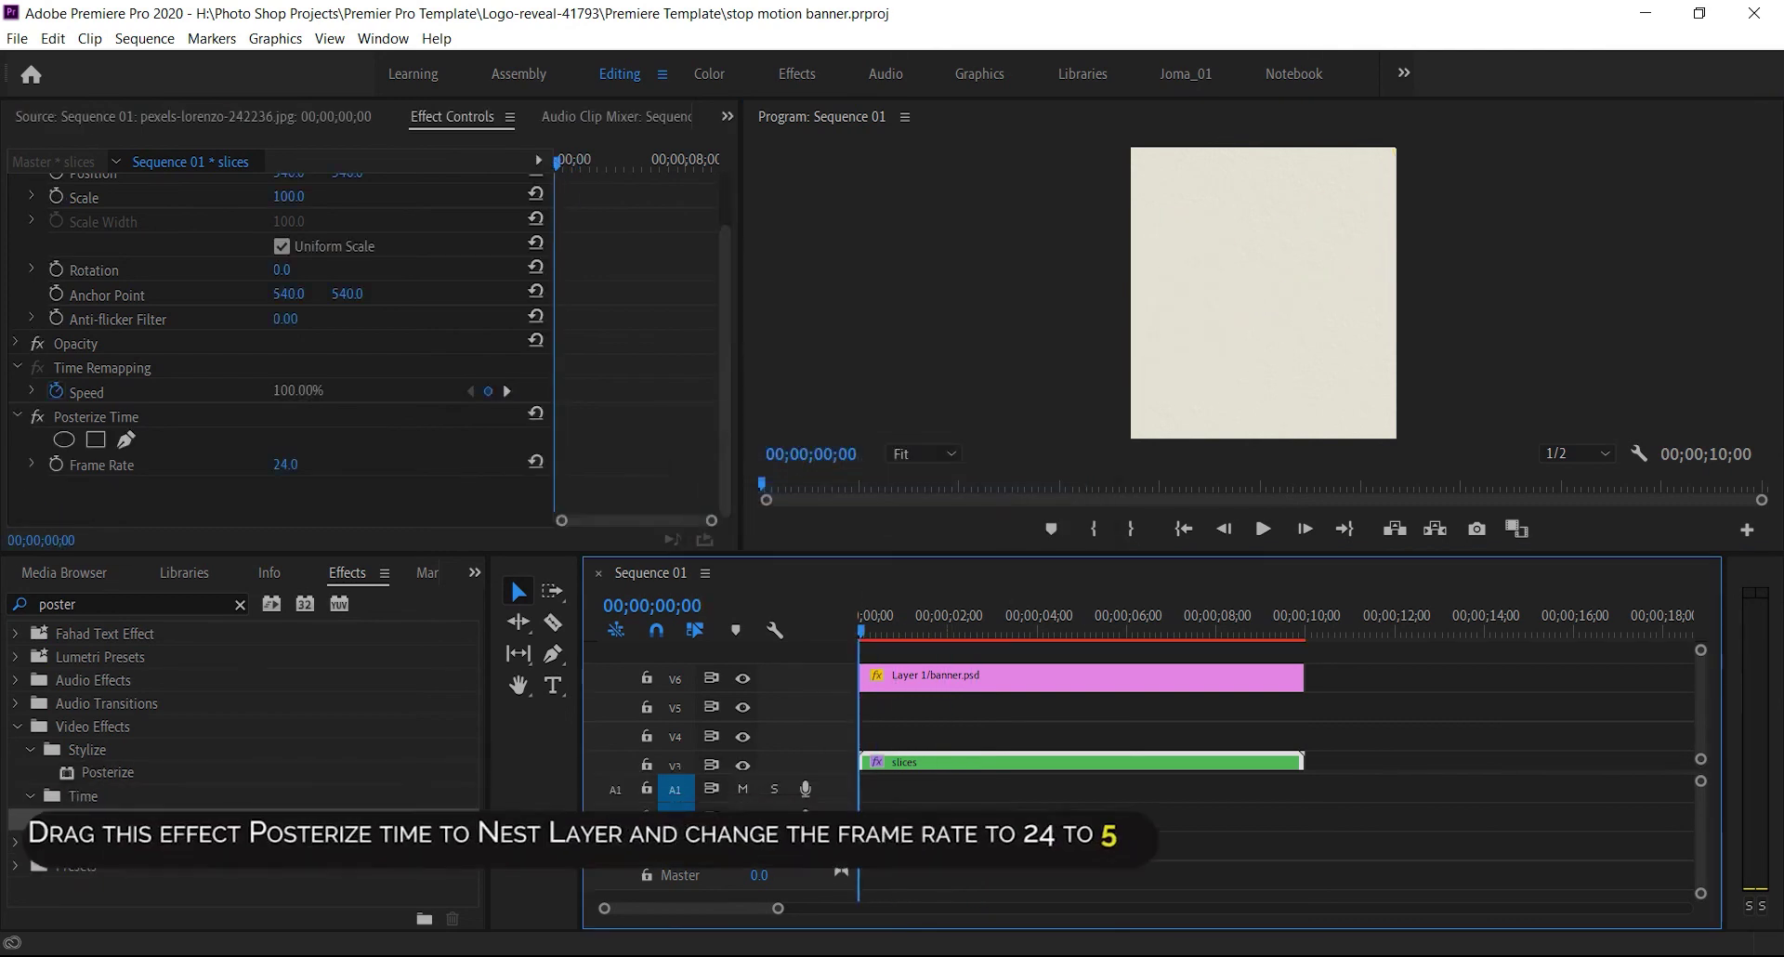
# Set the "slices" clip's Posterize Time frame rate to 5, replay the animation from the start, and save
pyautogui.moveTo(285, 465); pyautogui.dragTo(261, 465)
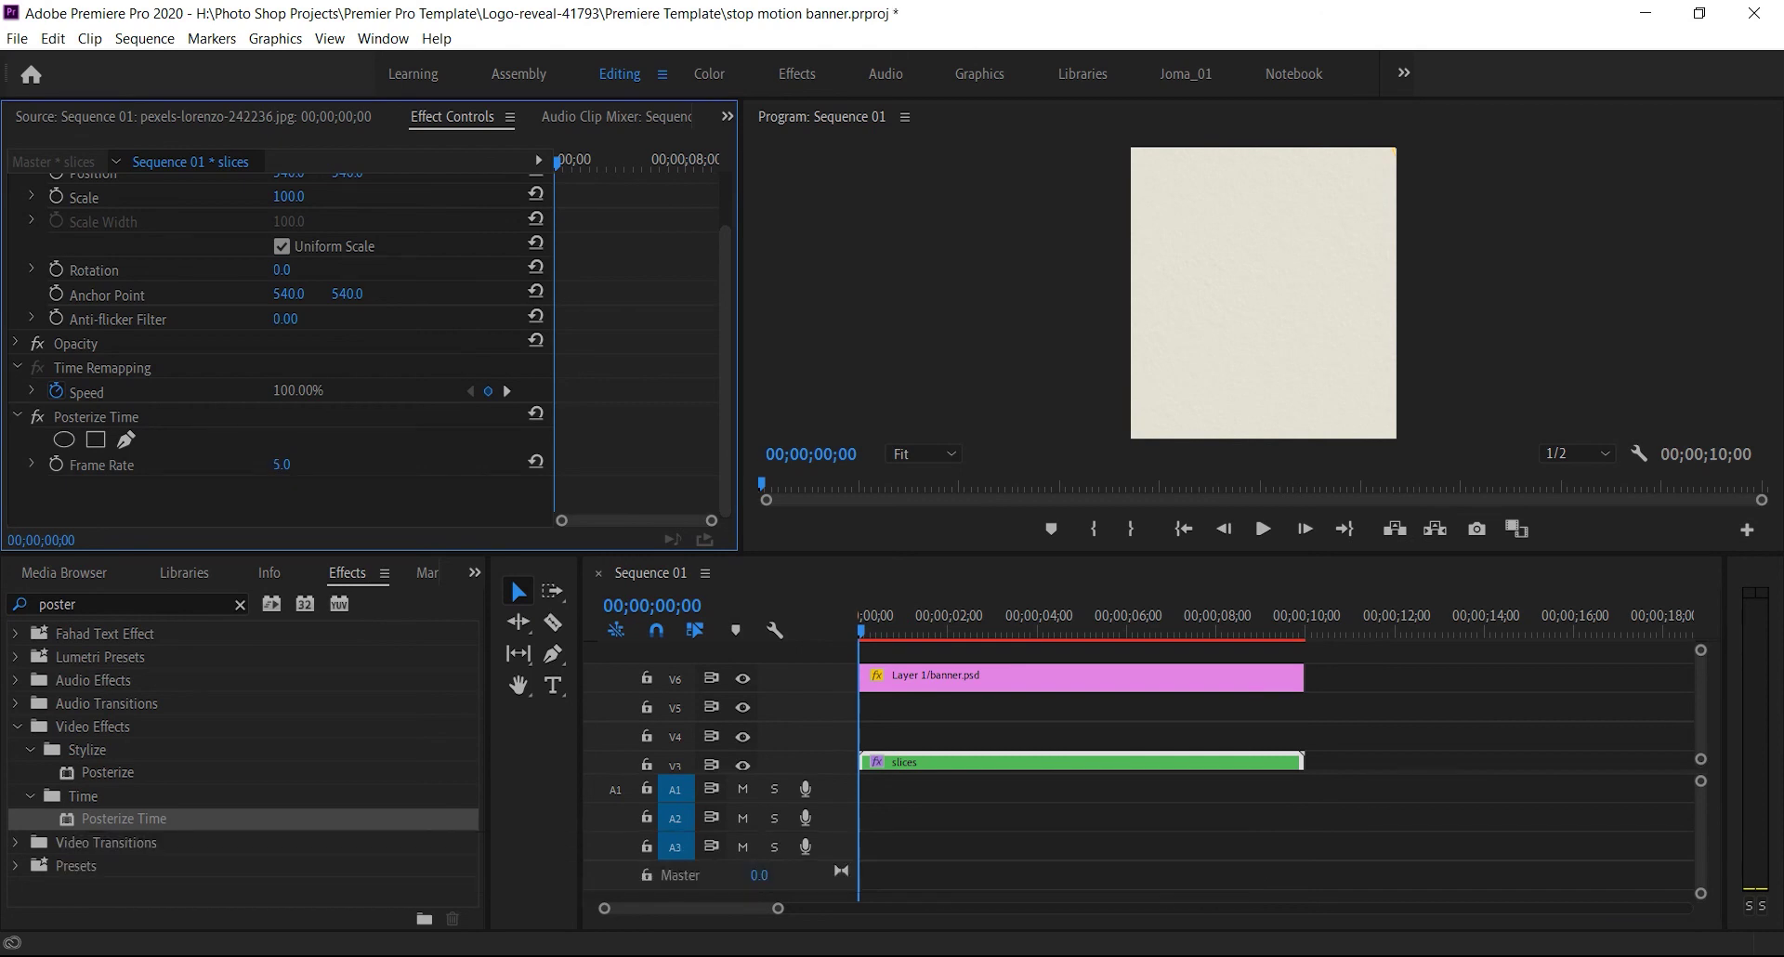
pyautogui.click(1263, 529)
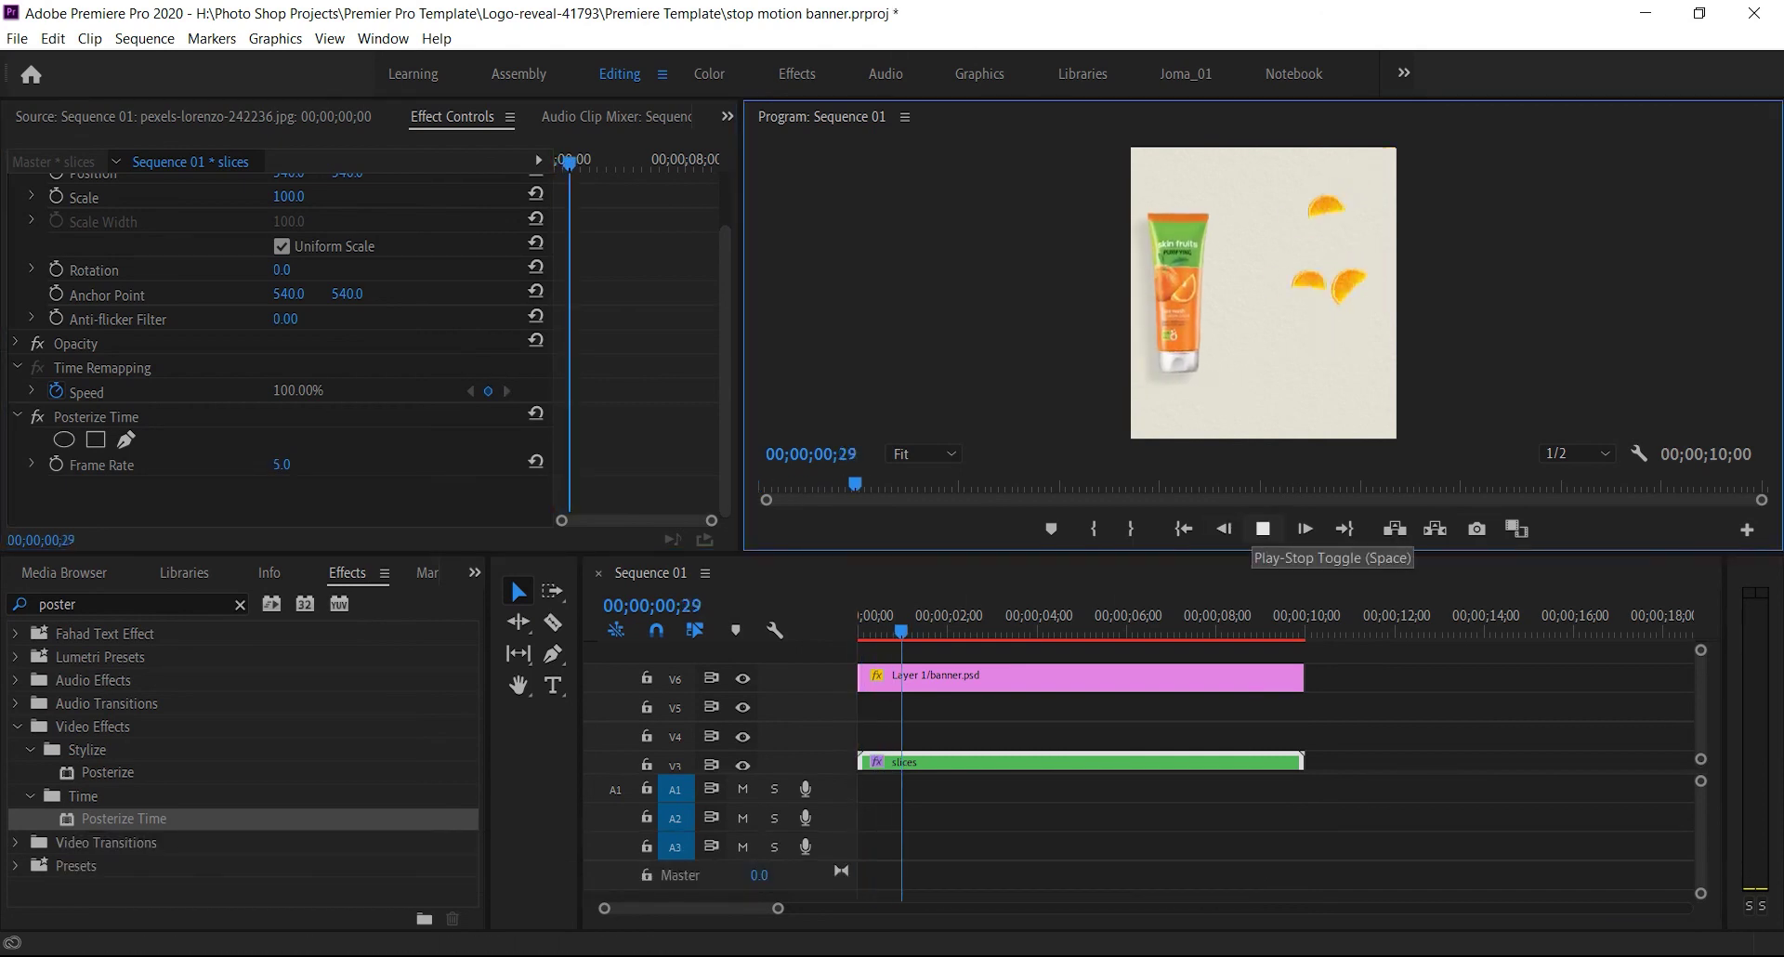
pyautogui.click(1263, 529)
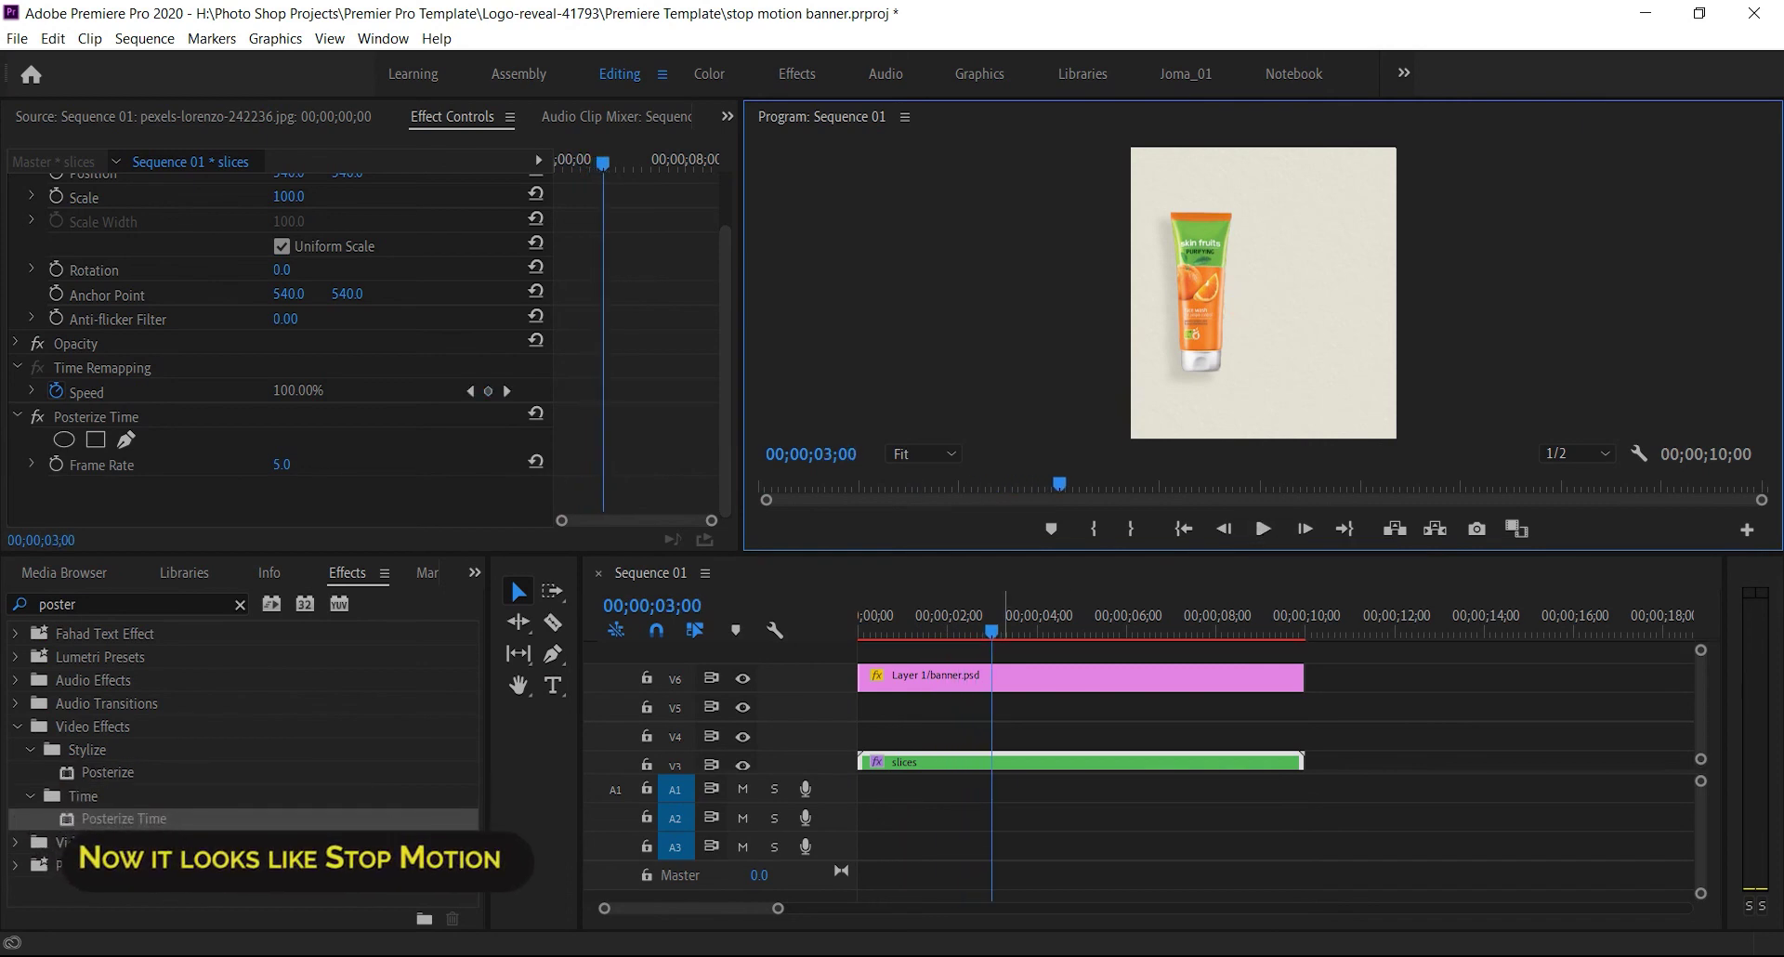
pyautogui.click(859, 630)
pyautogui.press('space')
pyautogui.press('space')
pyautogui.press('Home')
pyautogui.click(1263, 529)
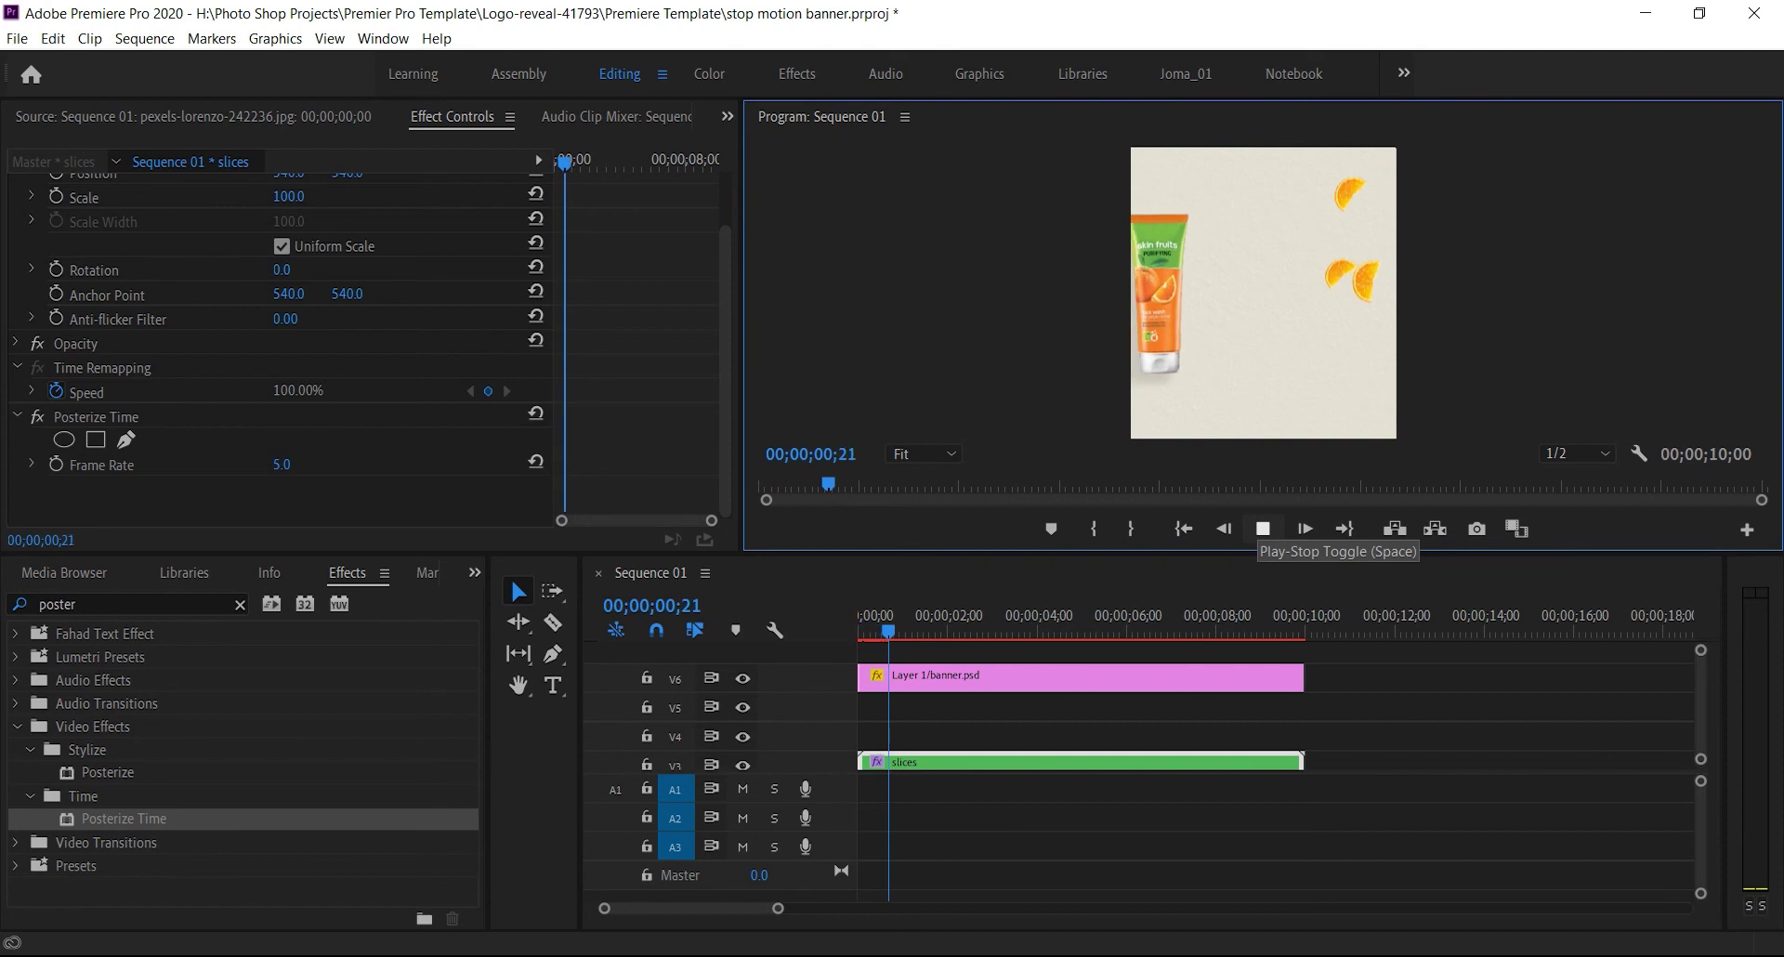
pyautogui.click(1263, 529)
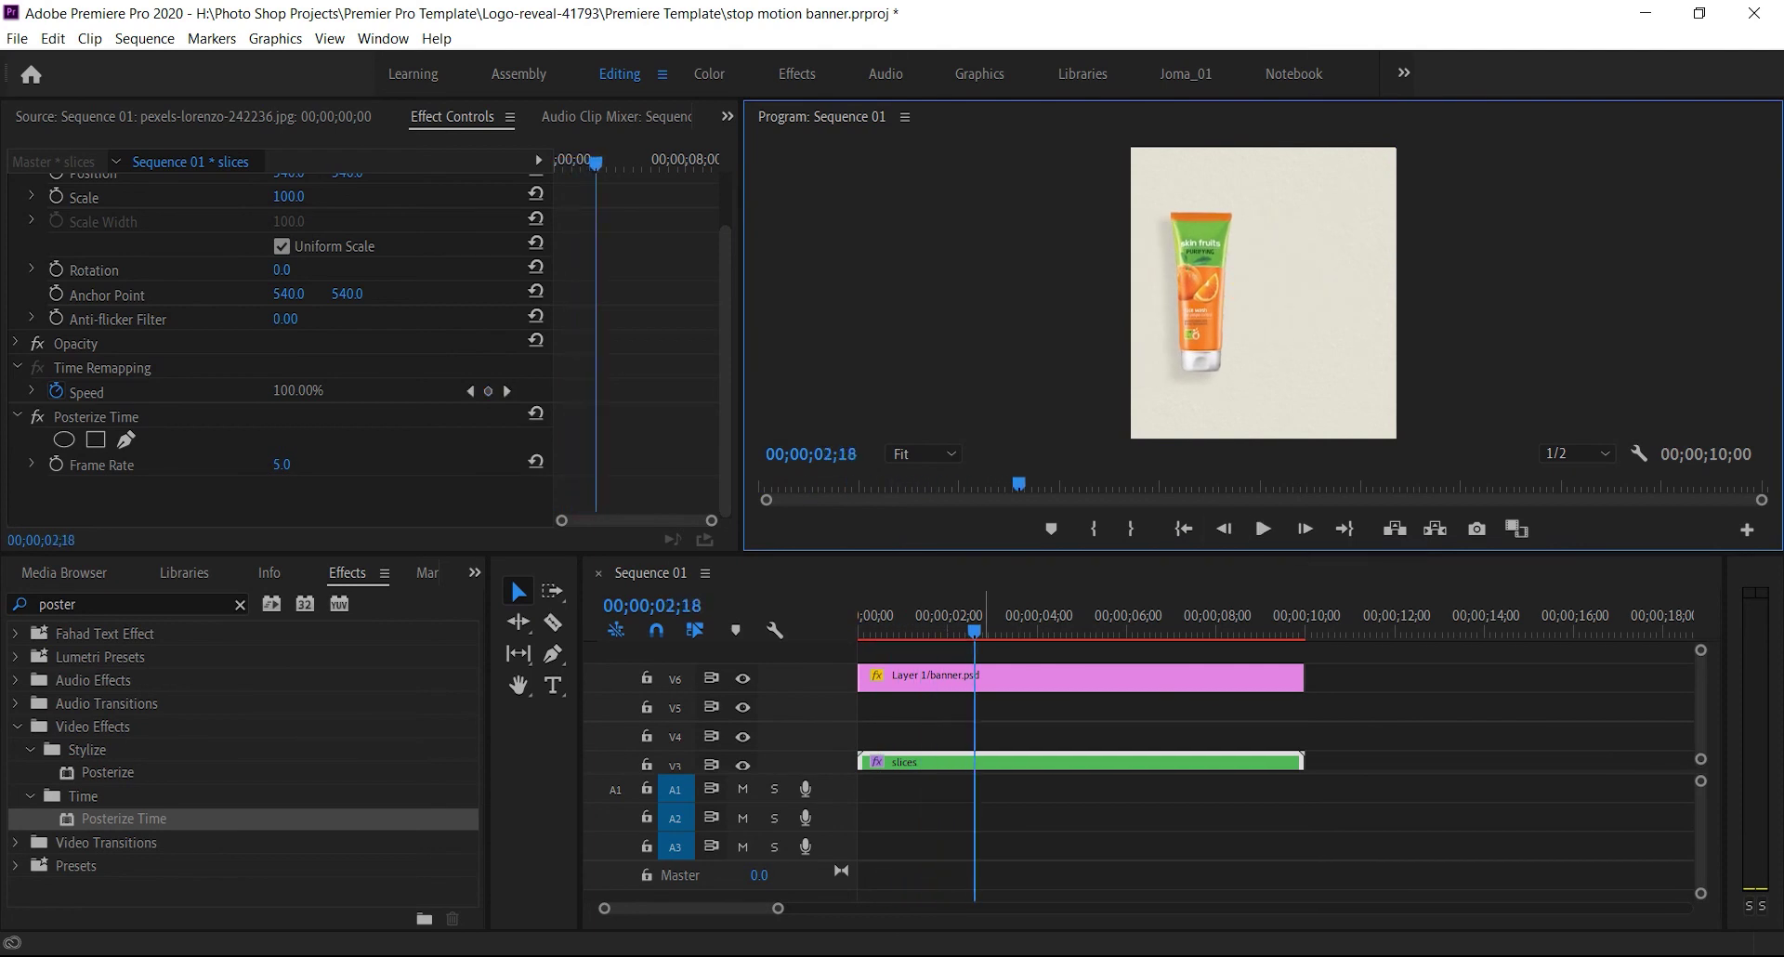
pyautogui.moveTo(981, 630); pyautogui.dragTo(857, 630)
pyautogui.hotkey('ctrl', 's')
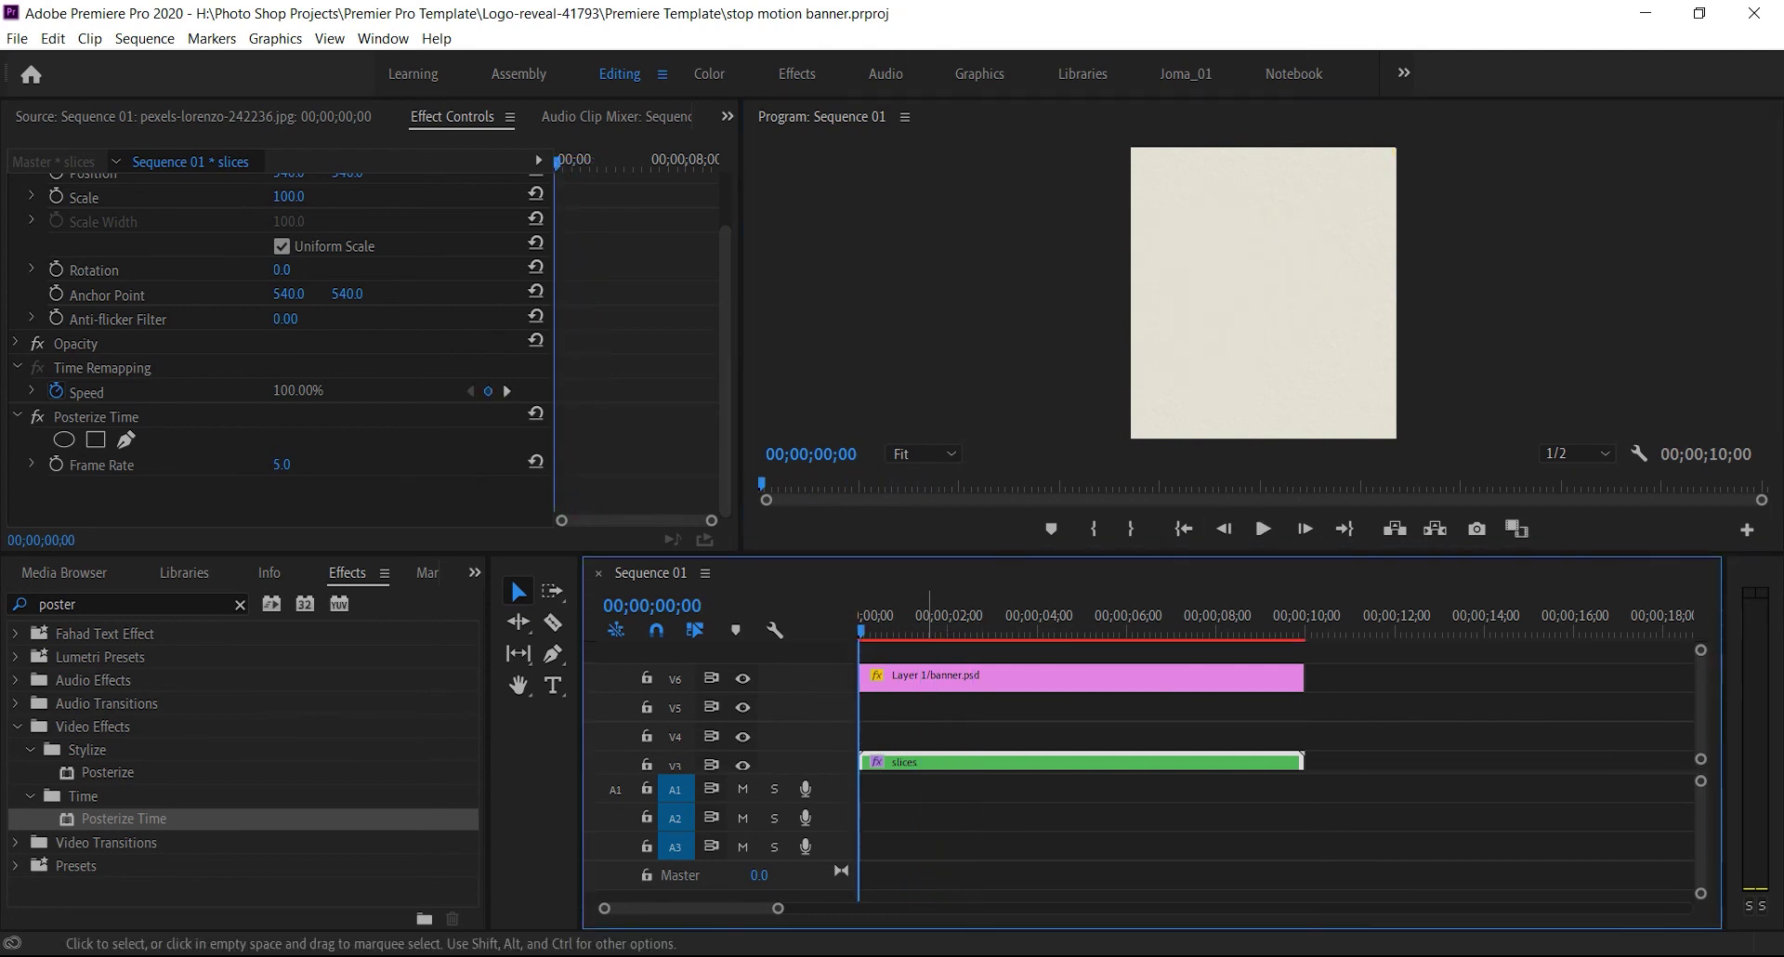
# Nest the Layer 1/banner.psd clip on V6 into a sequence named "product"
pyautogui.click(966, 677)
pyautogui.rightClick(966, 677)
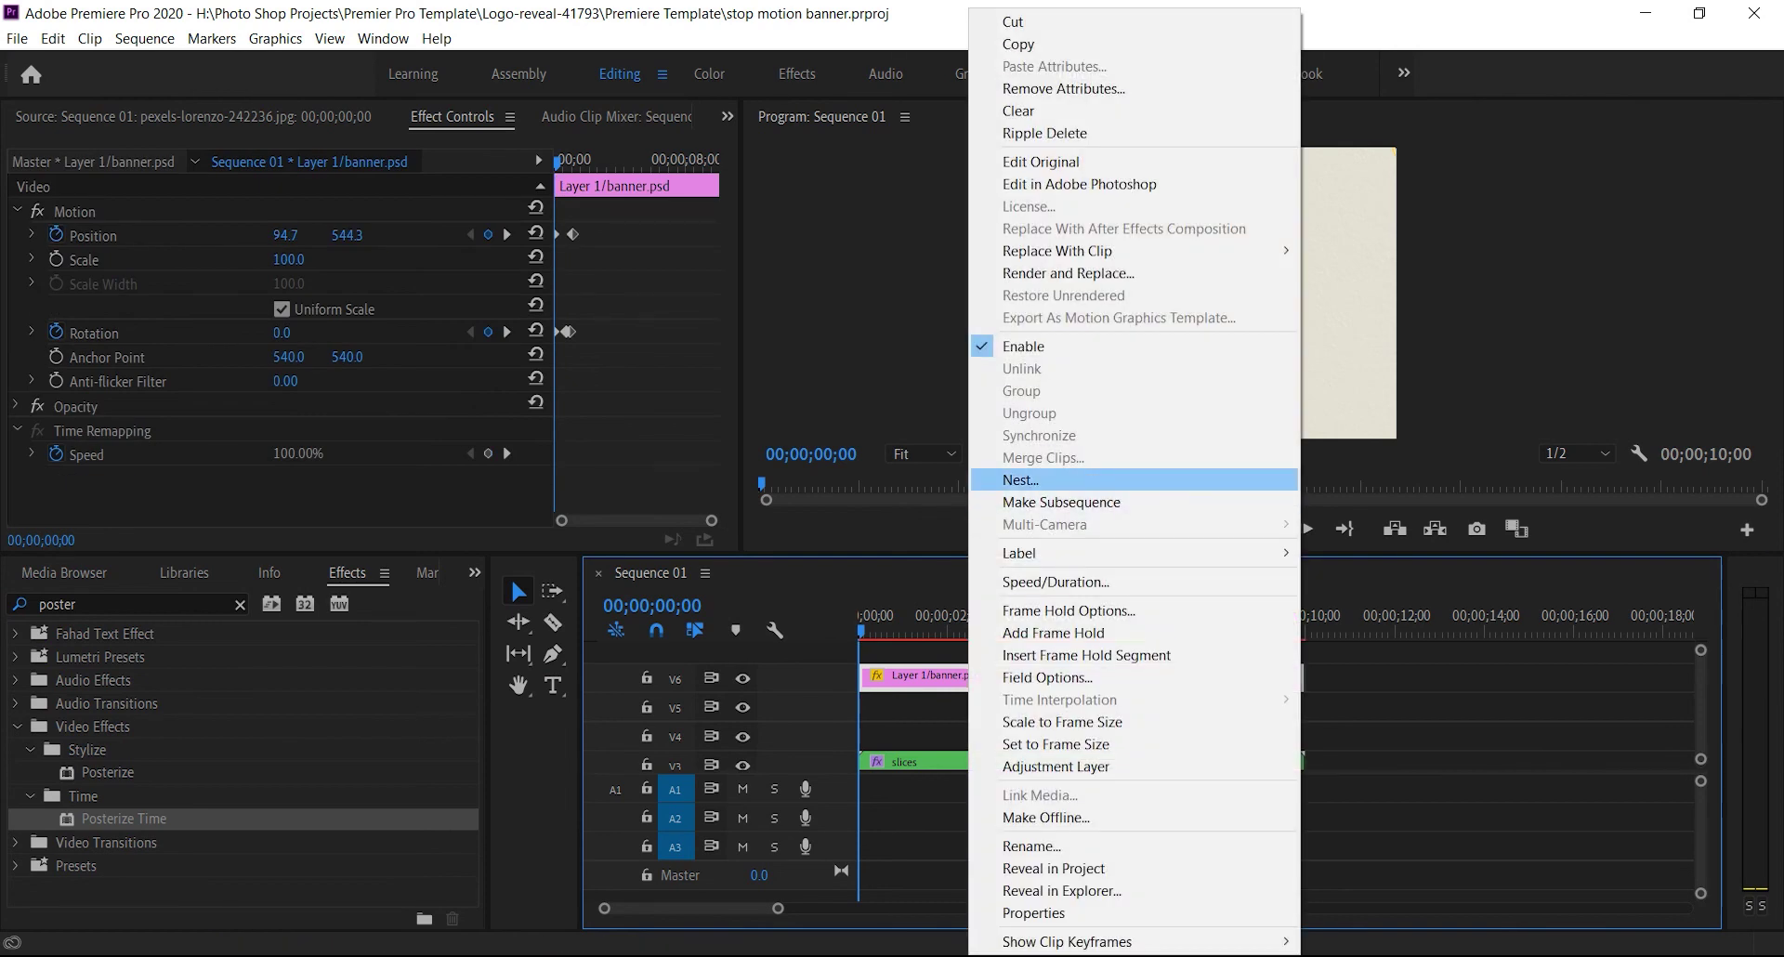
pyautogui.click(1021, 480)
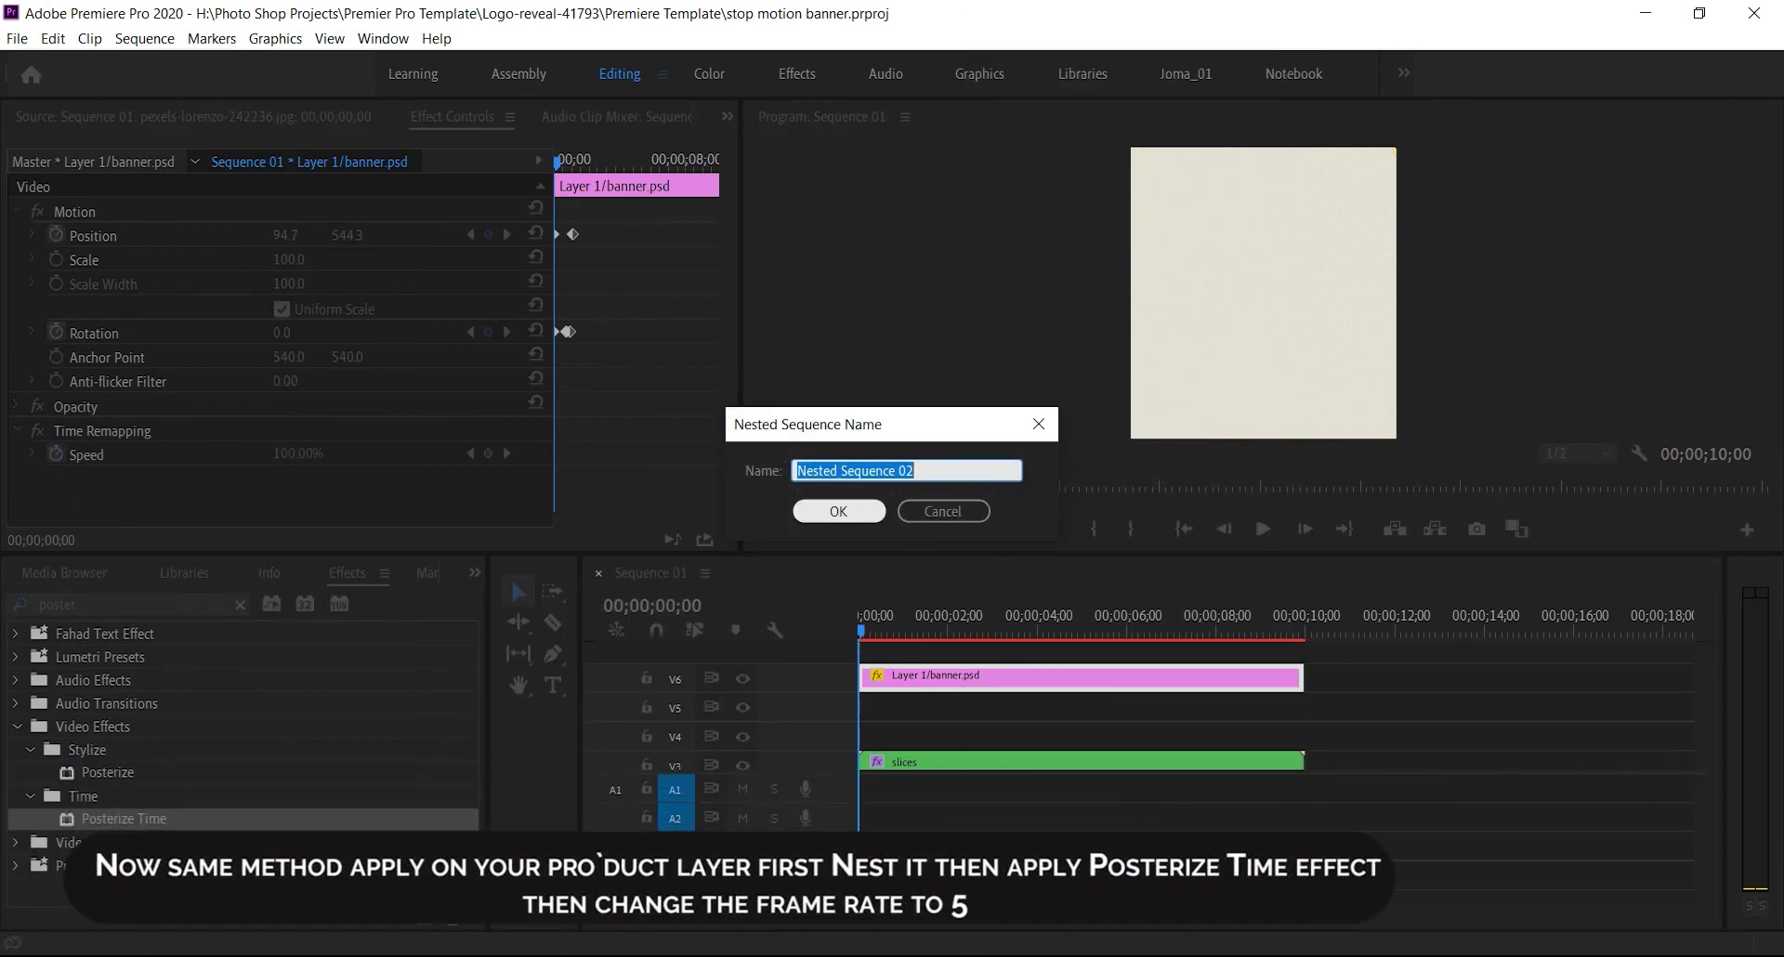
pyautogui.write('product')
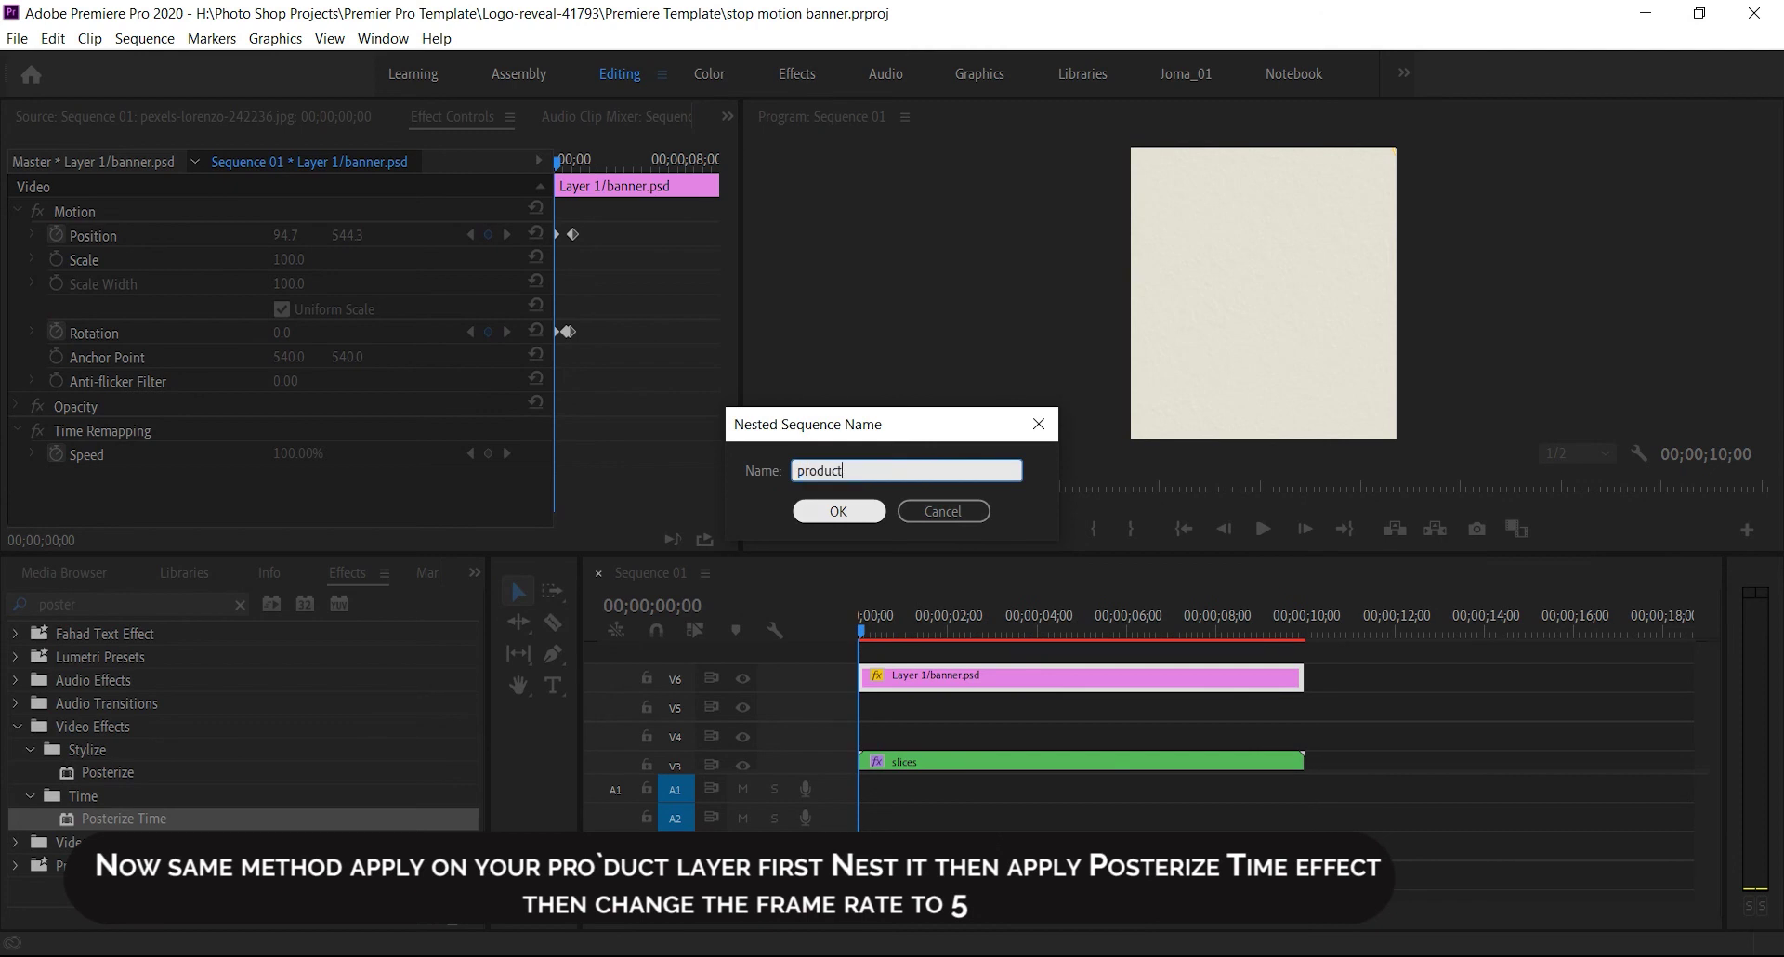
pyautogui.press('Return')
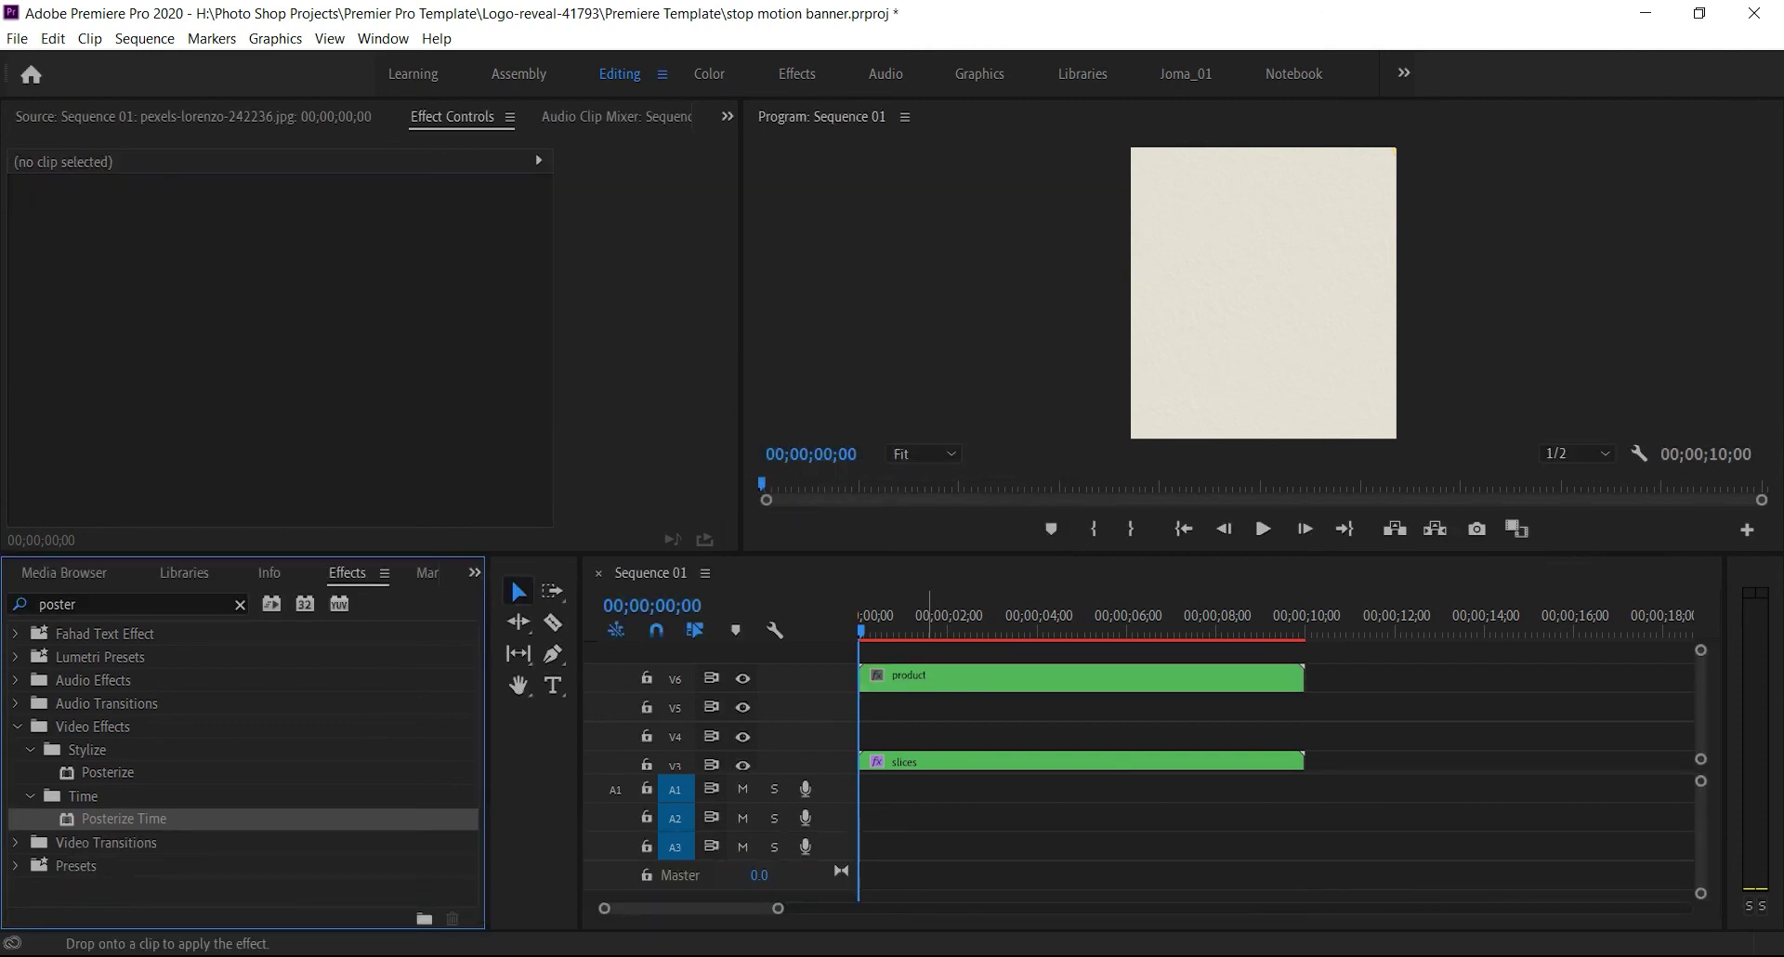
# Apply Posterize Time with a frame rate of 5 to the nested "product" clip and play the animation
pyautogui.moveTo(123, 819); pyautogui.dragTo(929, 678)
pyautogui.scroll(-2, 278, 372)
pyautogui.click(286, 464)
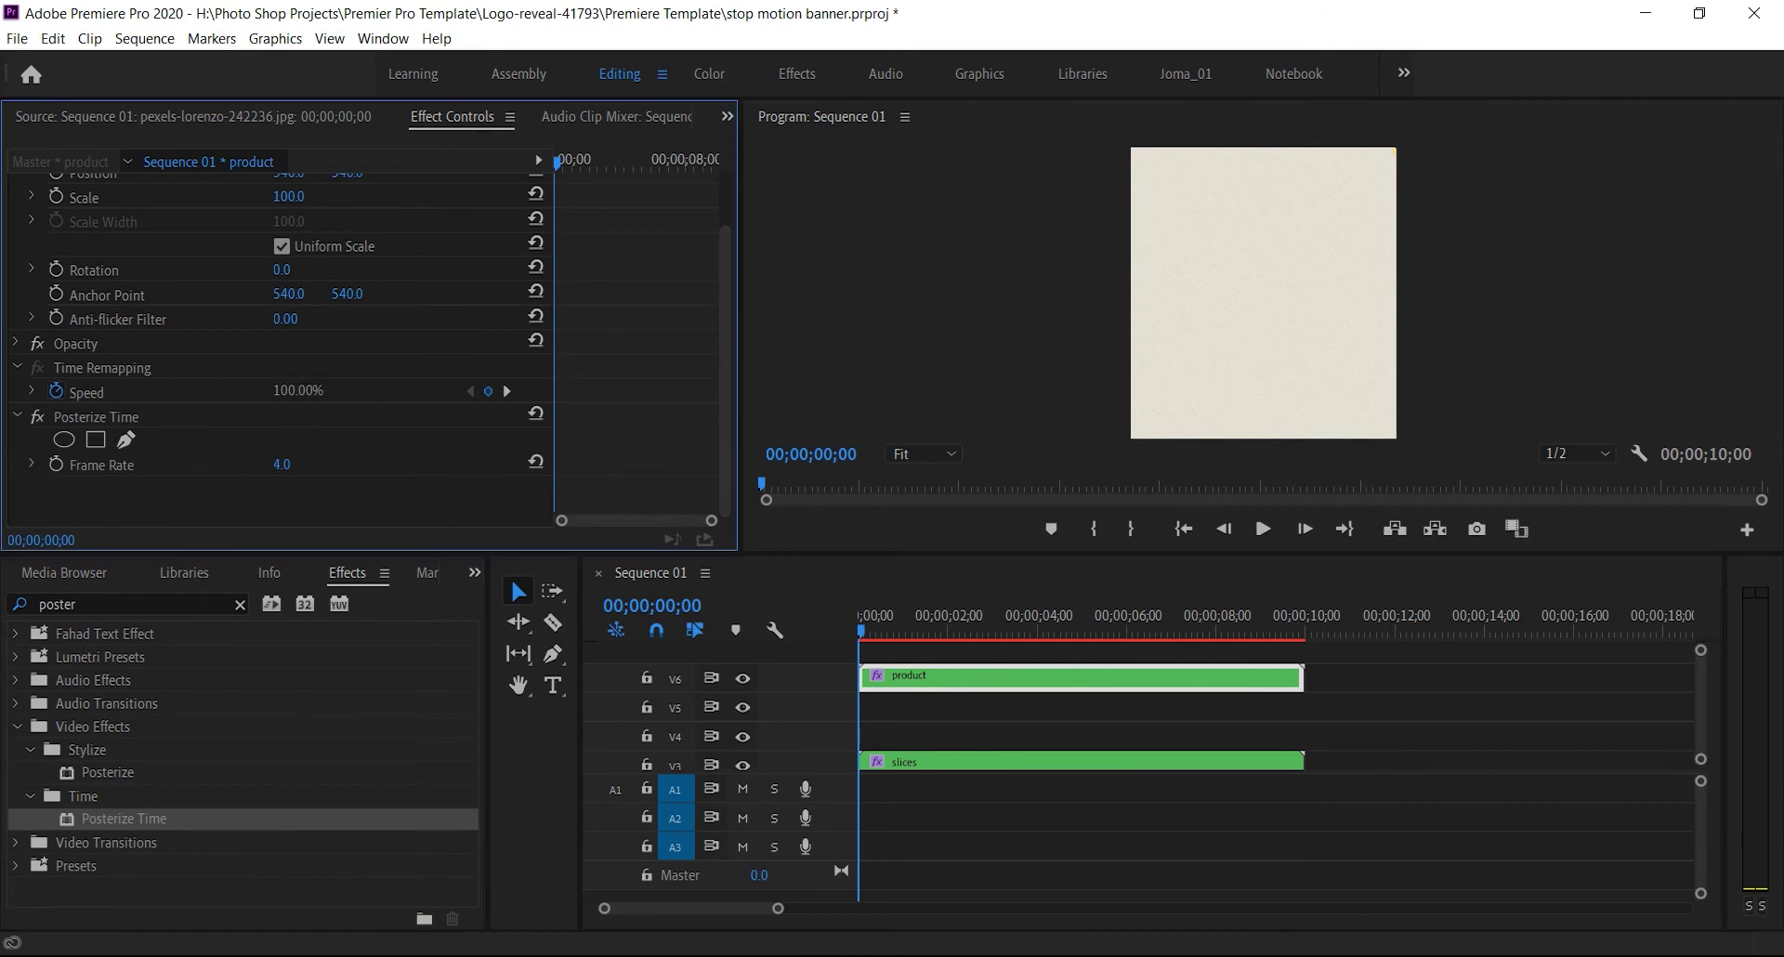
pyautogui.click(1263, 528)
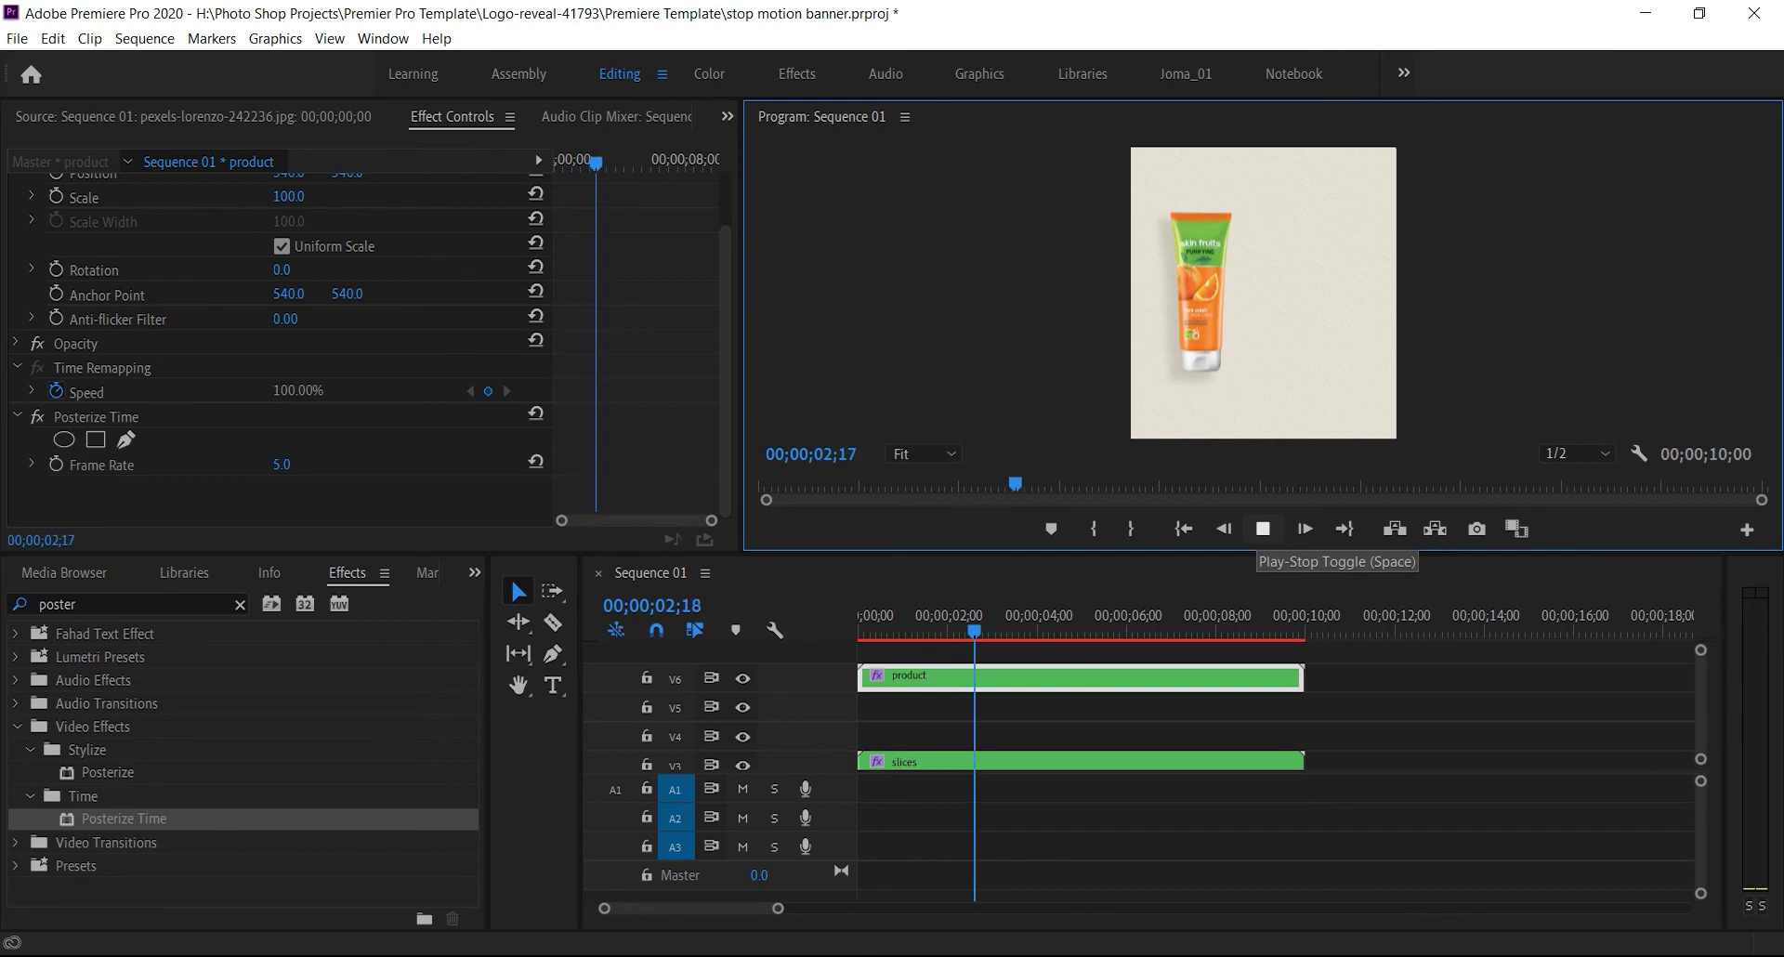
pyautogui.press('space')
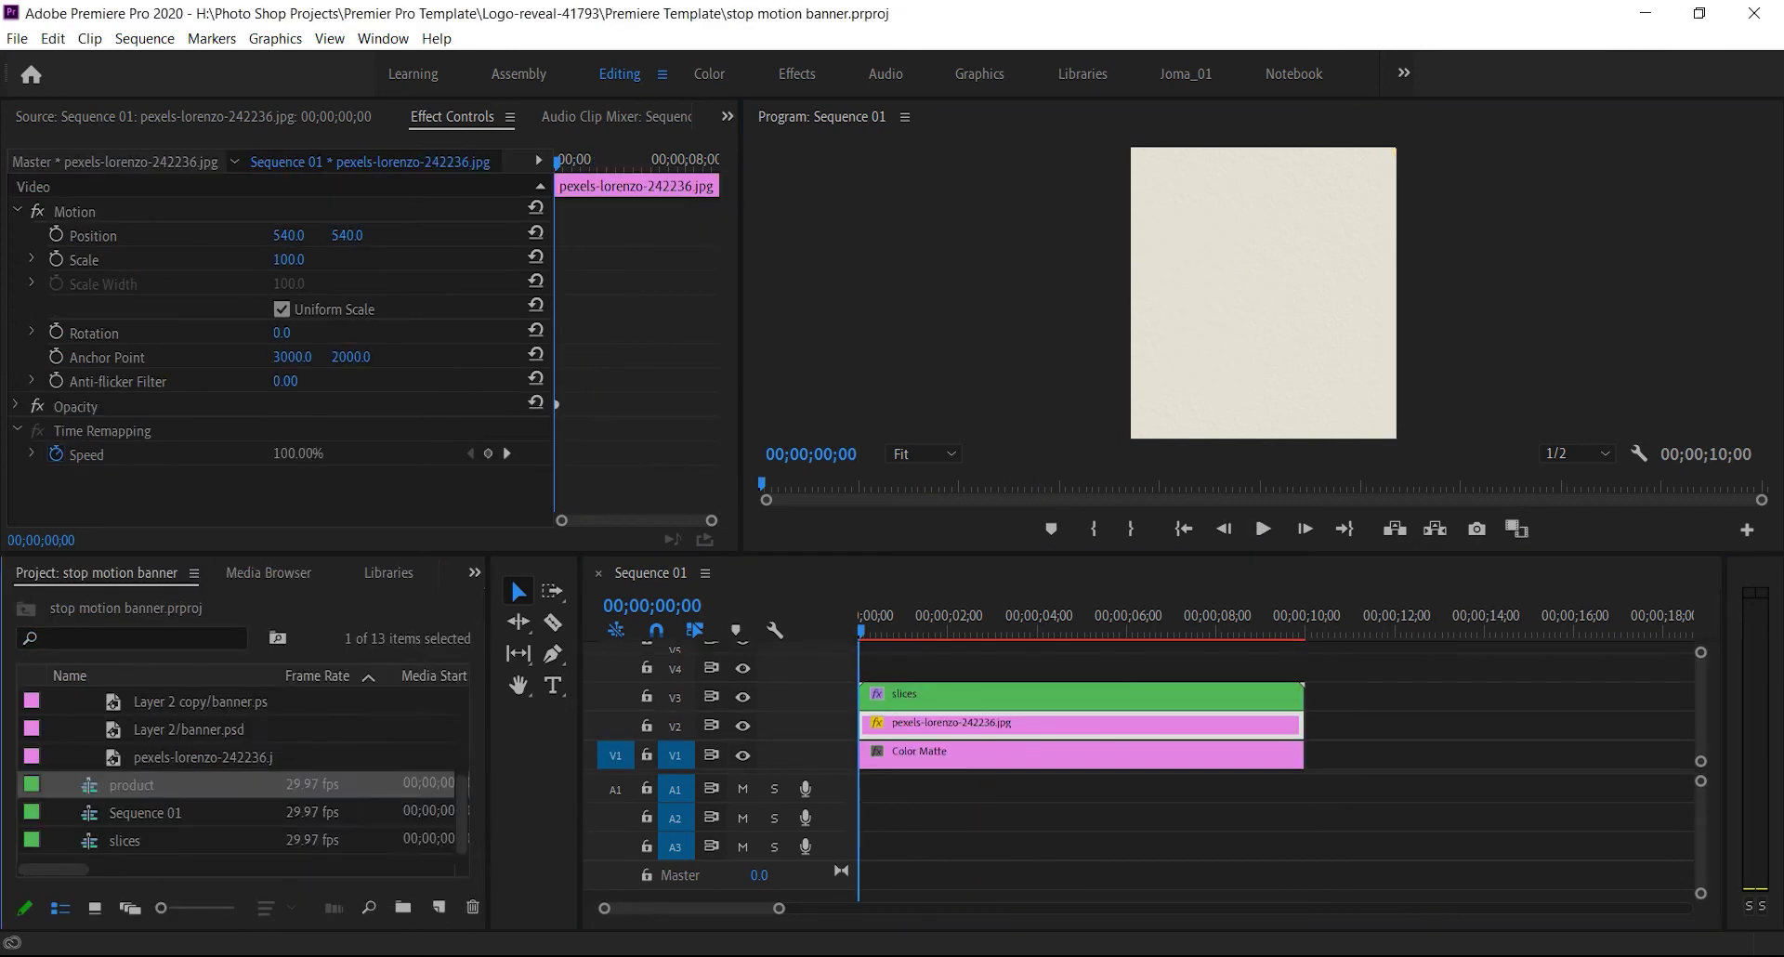
# Import text.png and place it on V4 above the slices, starting at 00;00;02;08
pyautogui.rightClick(240, 857)
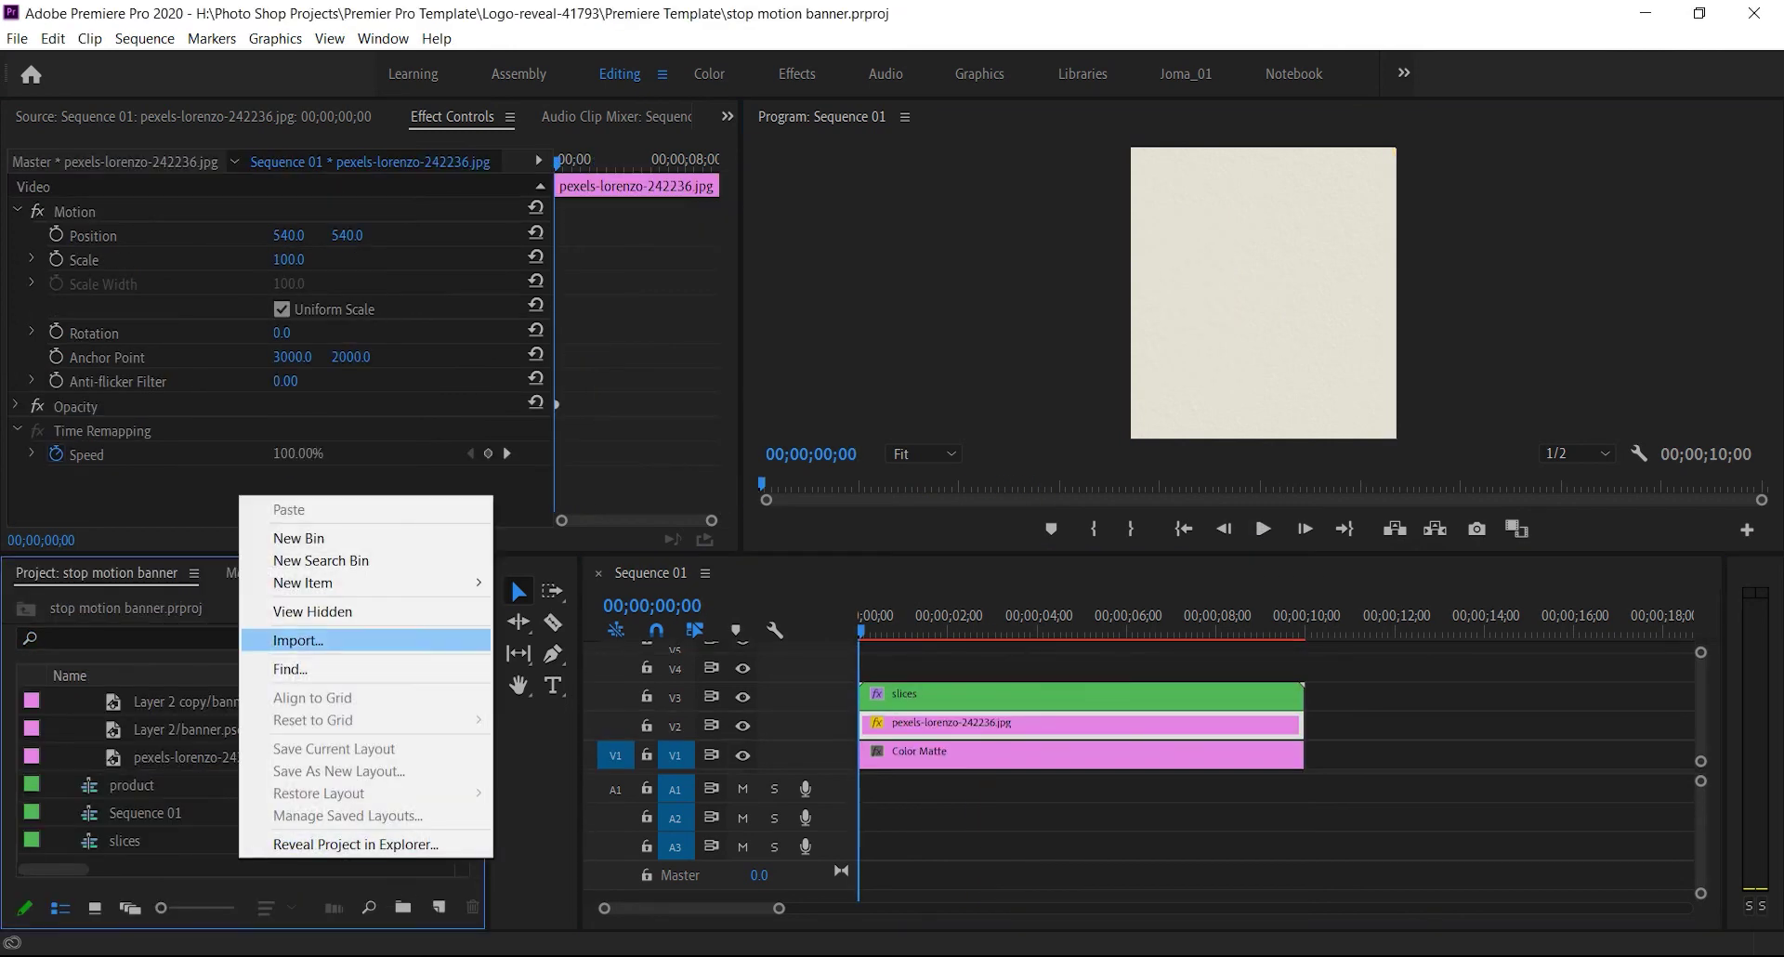
pyautogui.click(297, 640)
pyautogui.moveTo(855, 370); pyautogui.dragTo(874, 453)
pyautogui.doubleClick(372, 473)
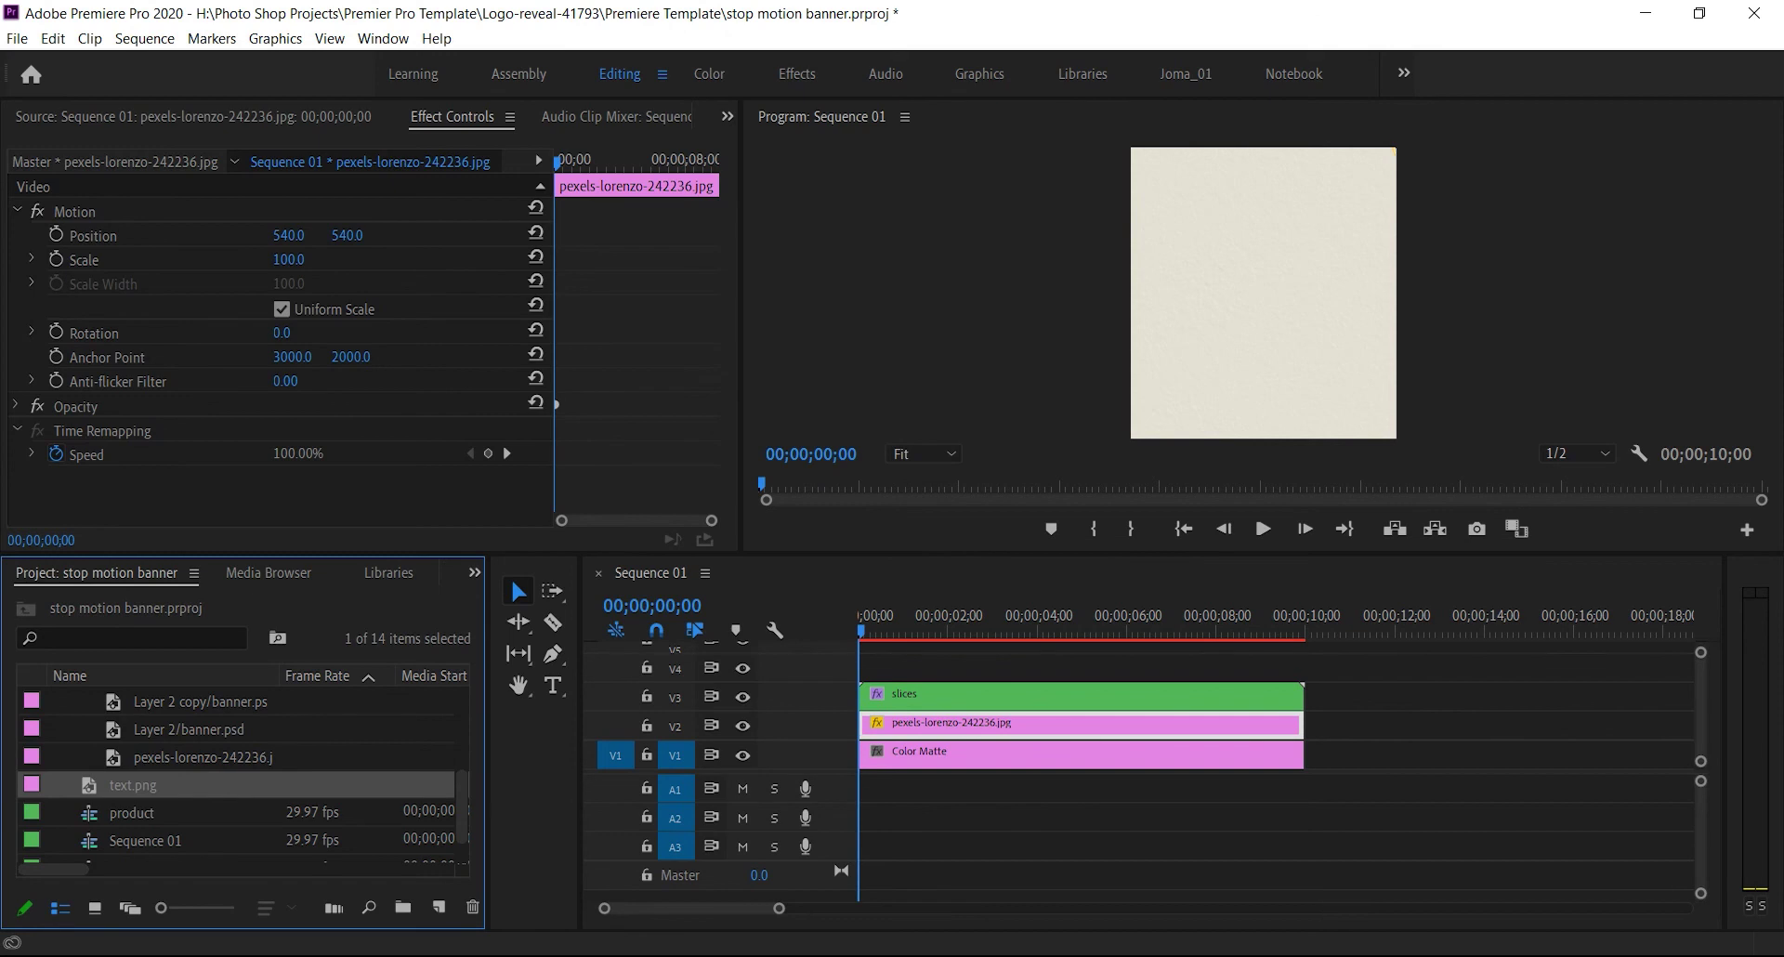
pyautogui.moveTo(133, 787); pyautogui.dragTo(1069, 666)
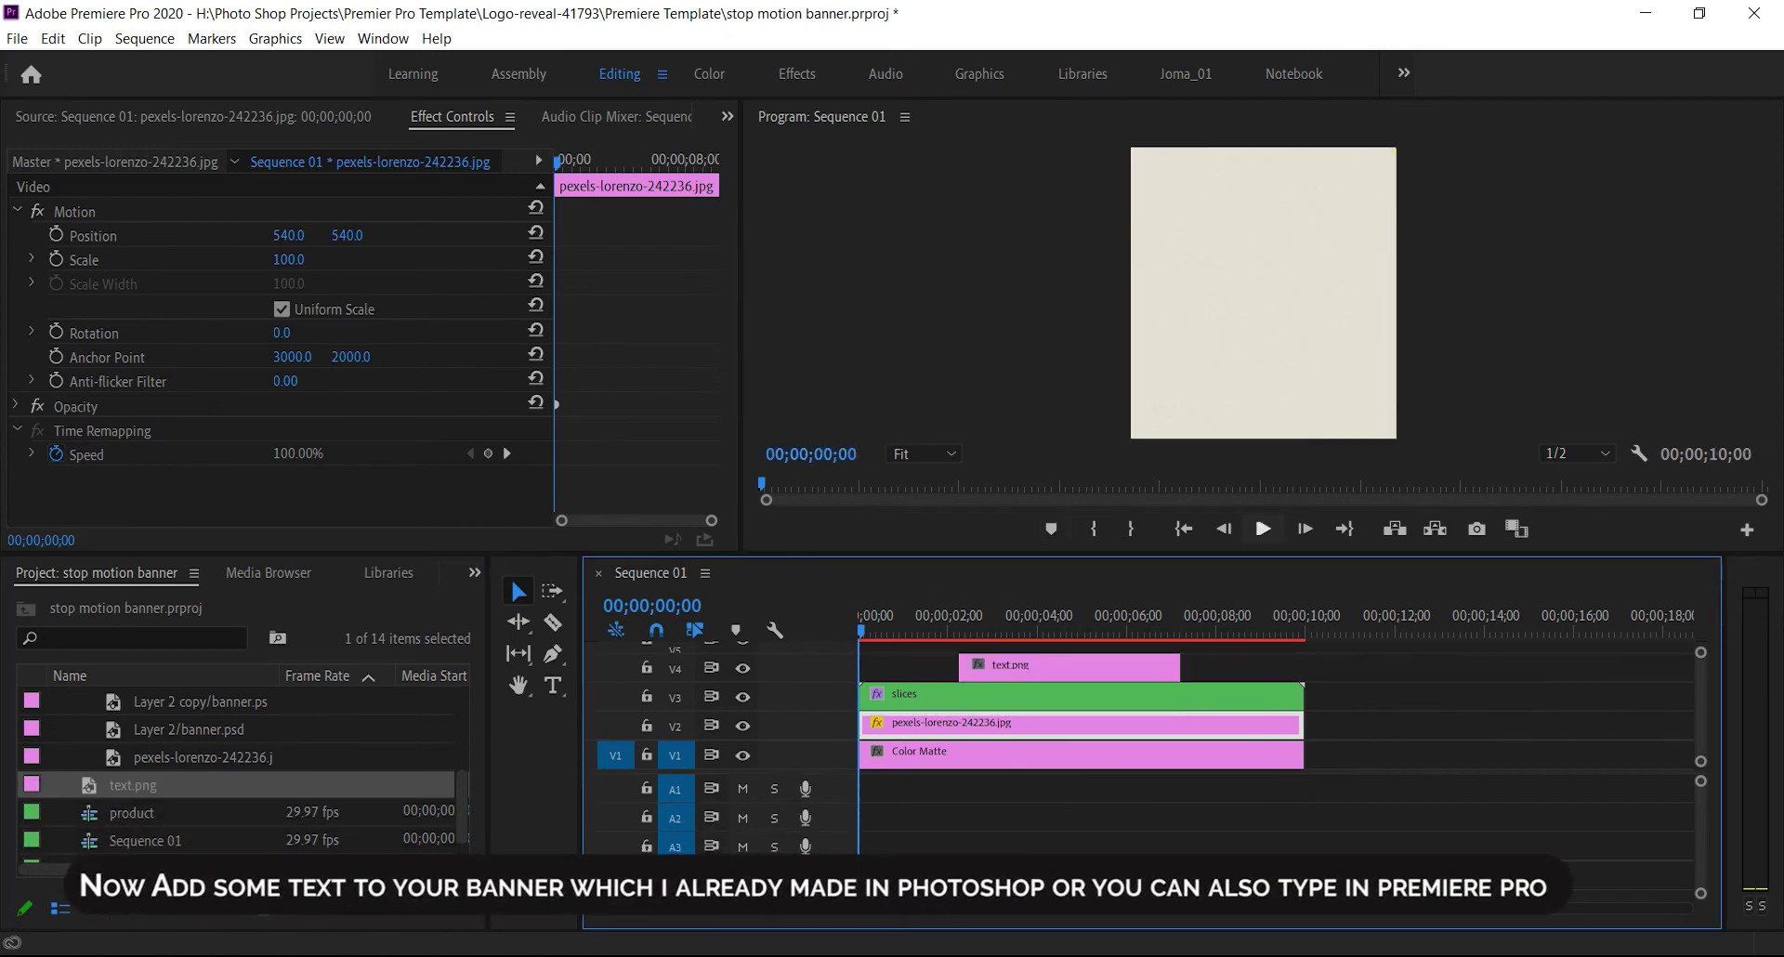
# Play the animation and check when the text.png clip appears relative to the product and slices
pyautogui.press('space')
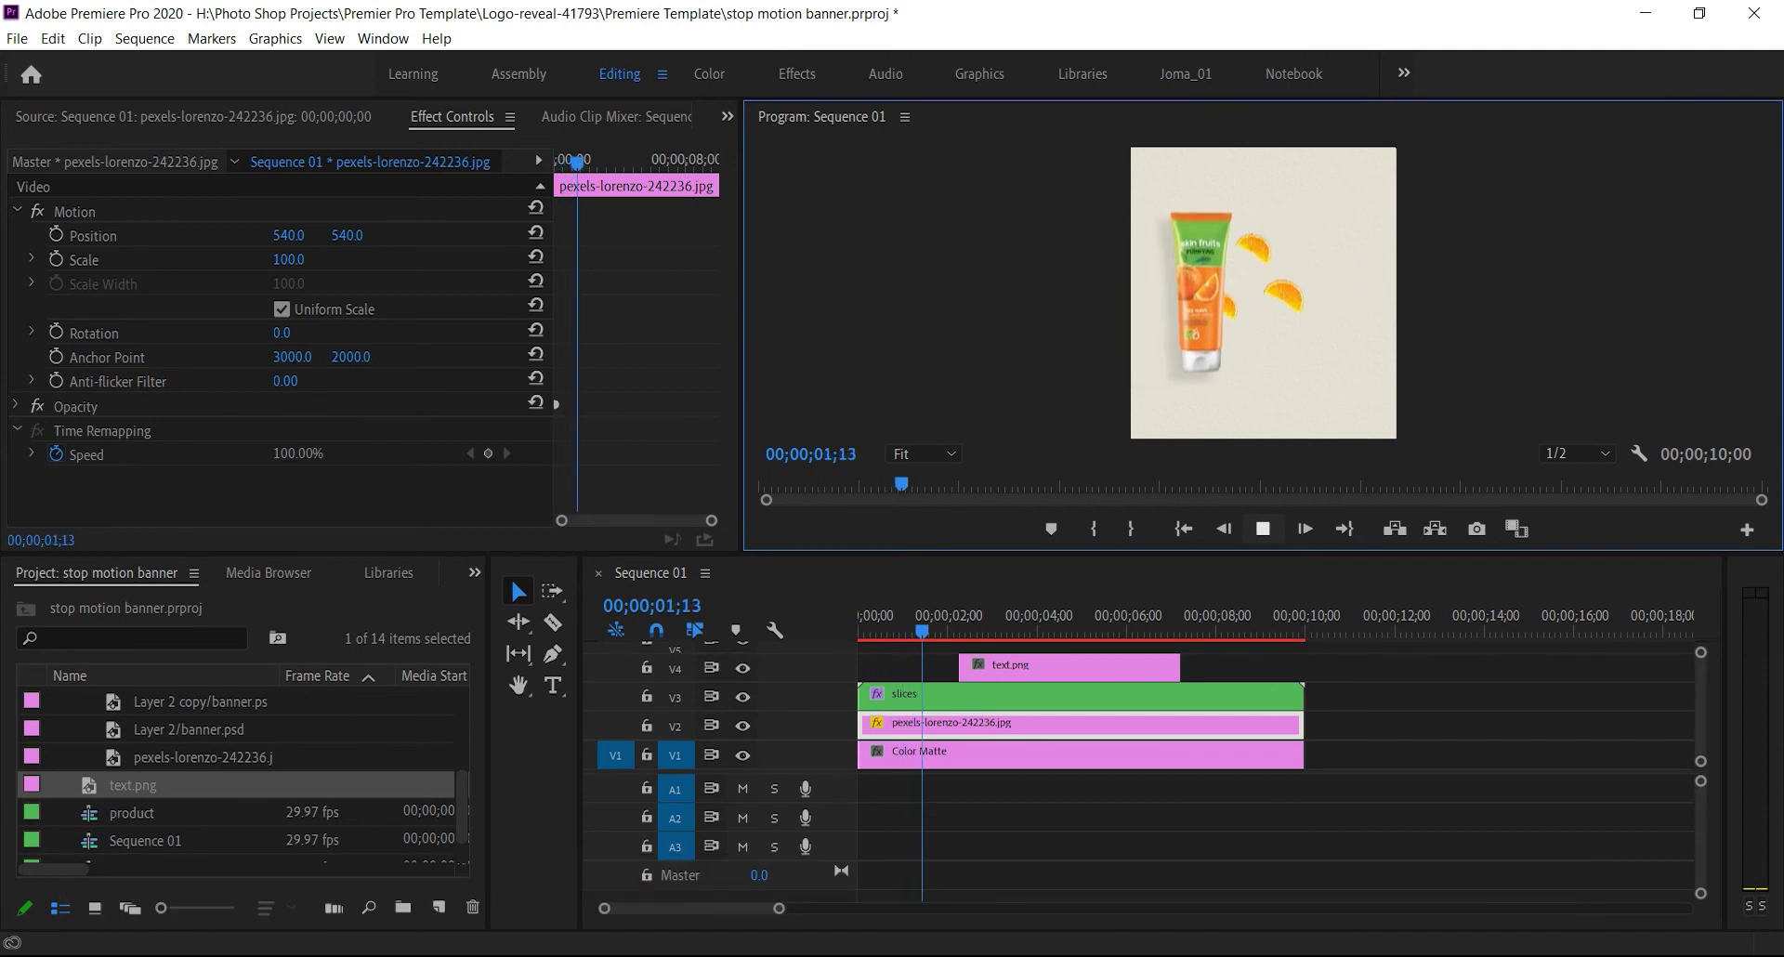
pyautogui.press('space')
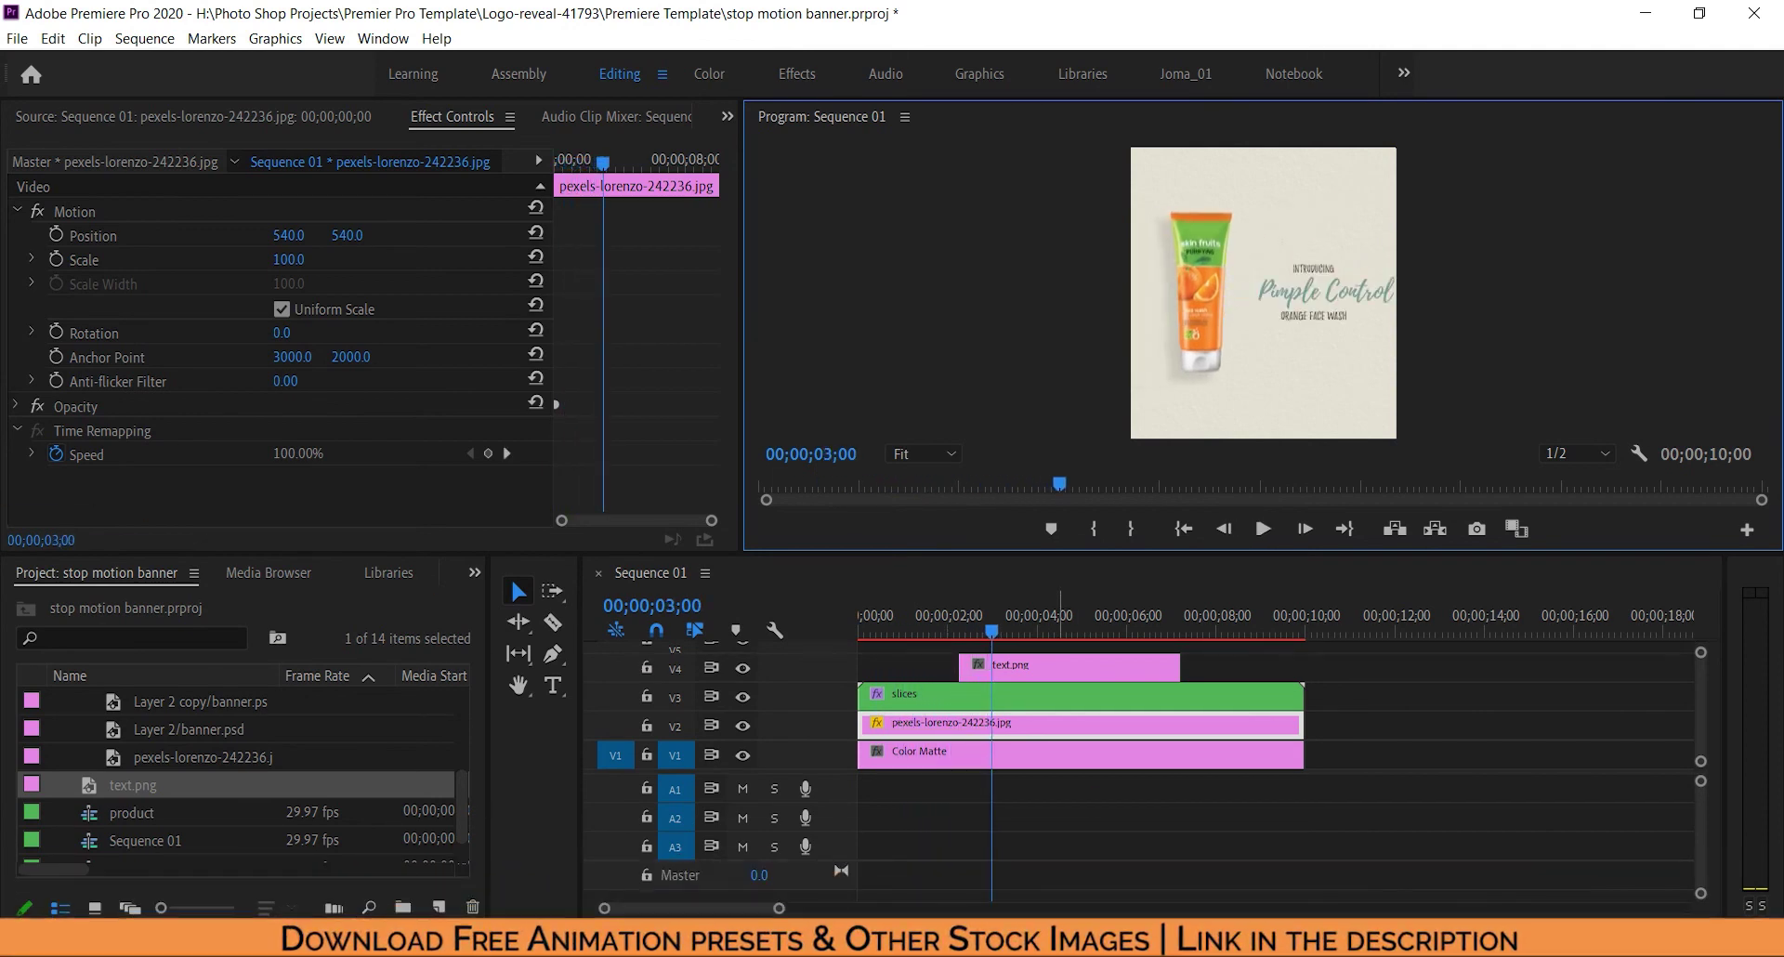
pyautogui.click(1006, 668)
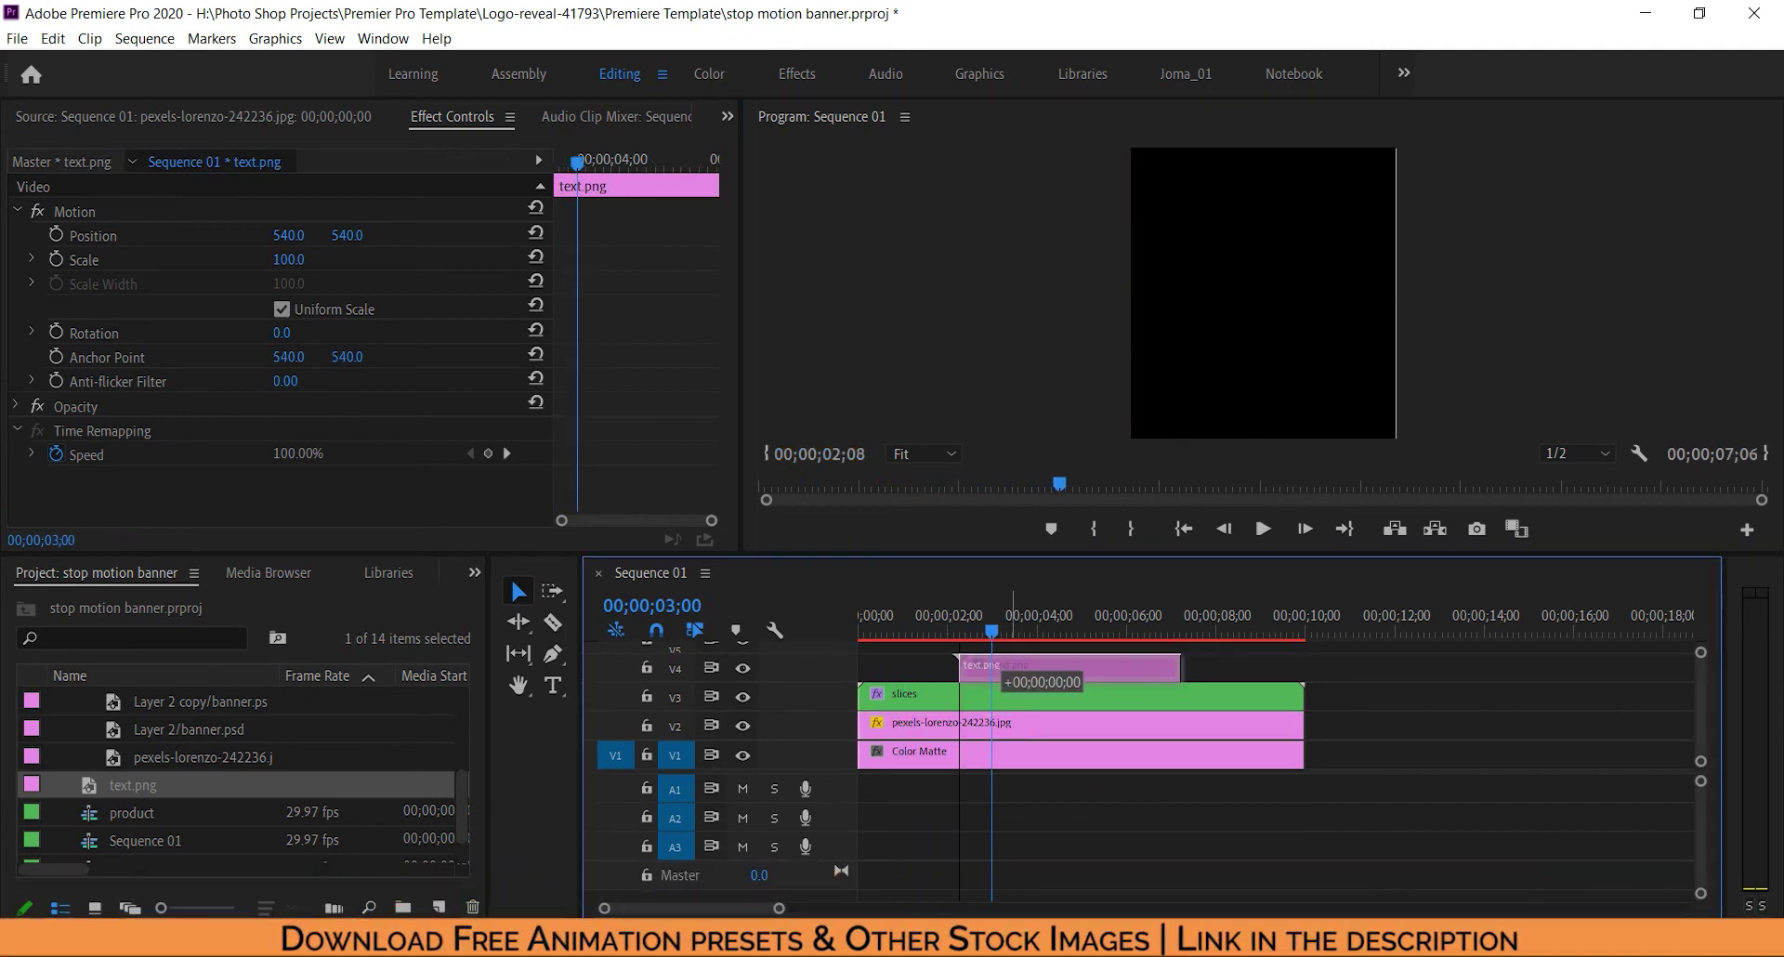
pyautogui.press('Home')
pyautogui.press('space')
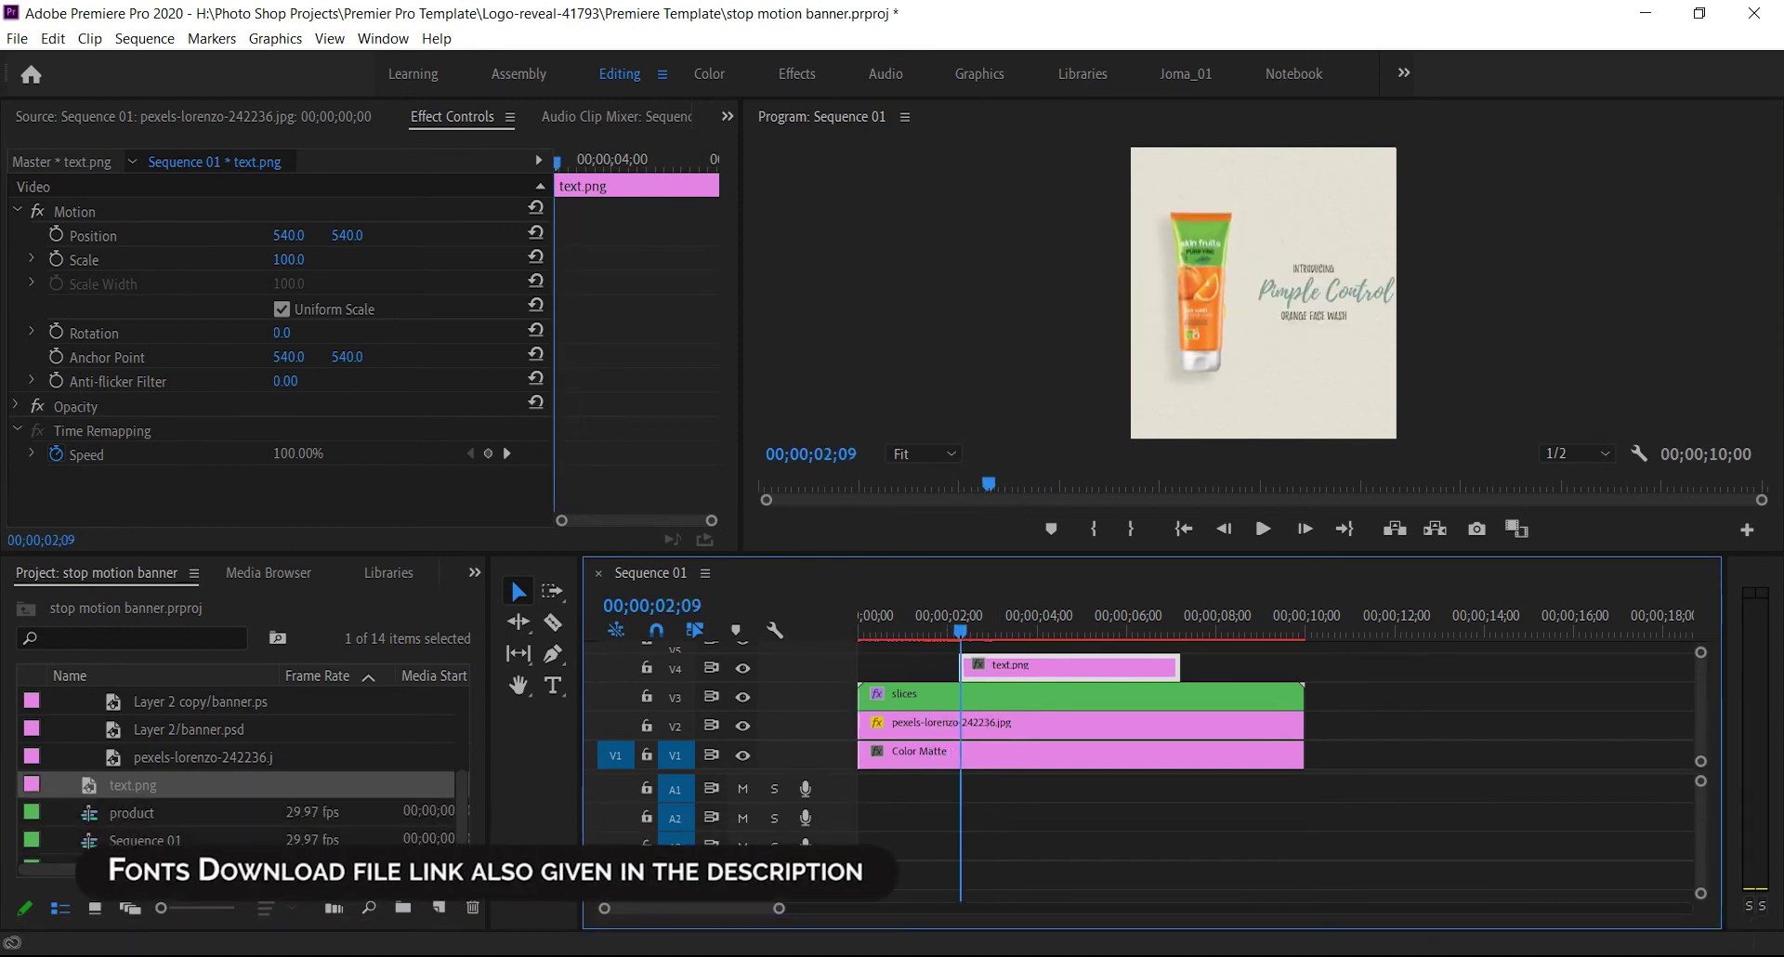
pyautogui.moveTo(961, 631); pyautogui.dragTo(985, 665)
pyautogui.press('space')
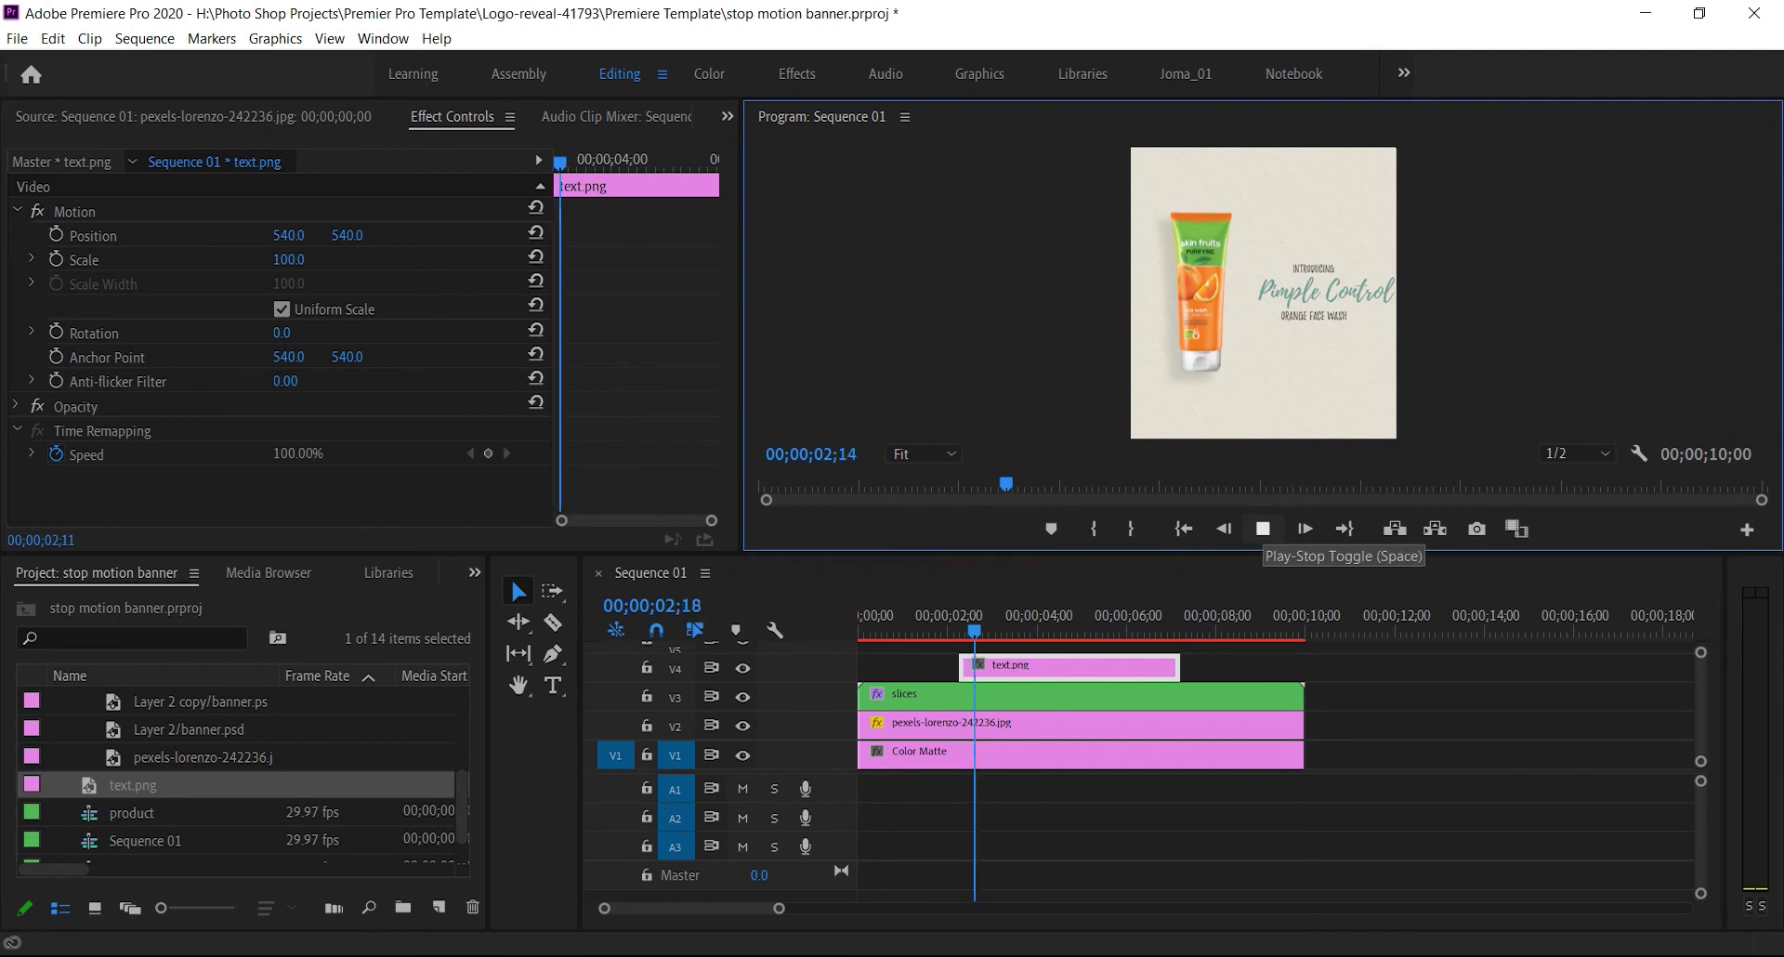
# Set the text.png clip's horizontal position to 495 and play the animation from the start
pyautogui.click(1139, 667)
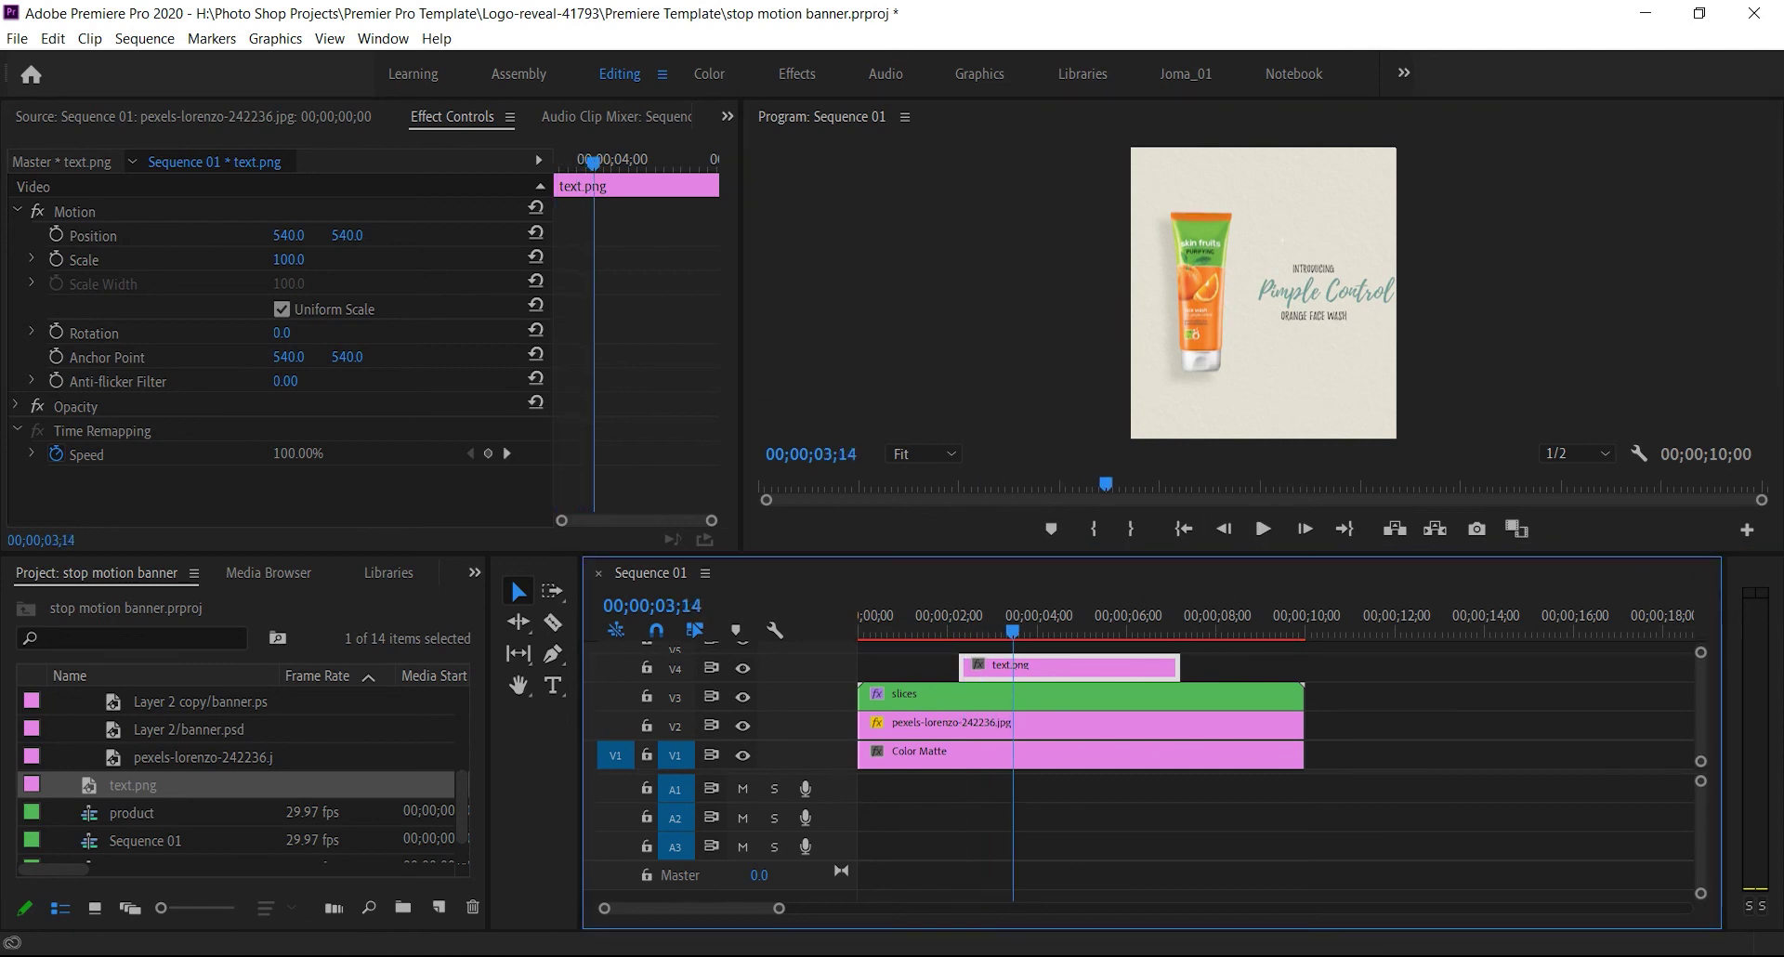
pyautogui.doubleClick(1314, 294)
pyautogui.click(1078, 668)
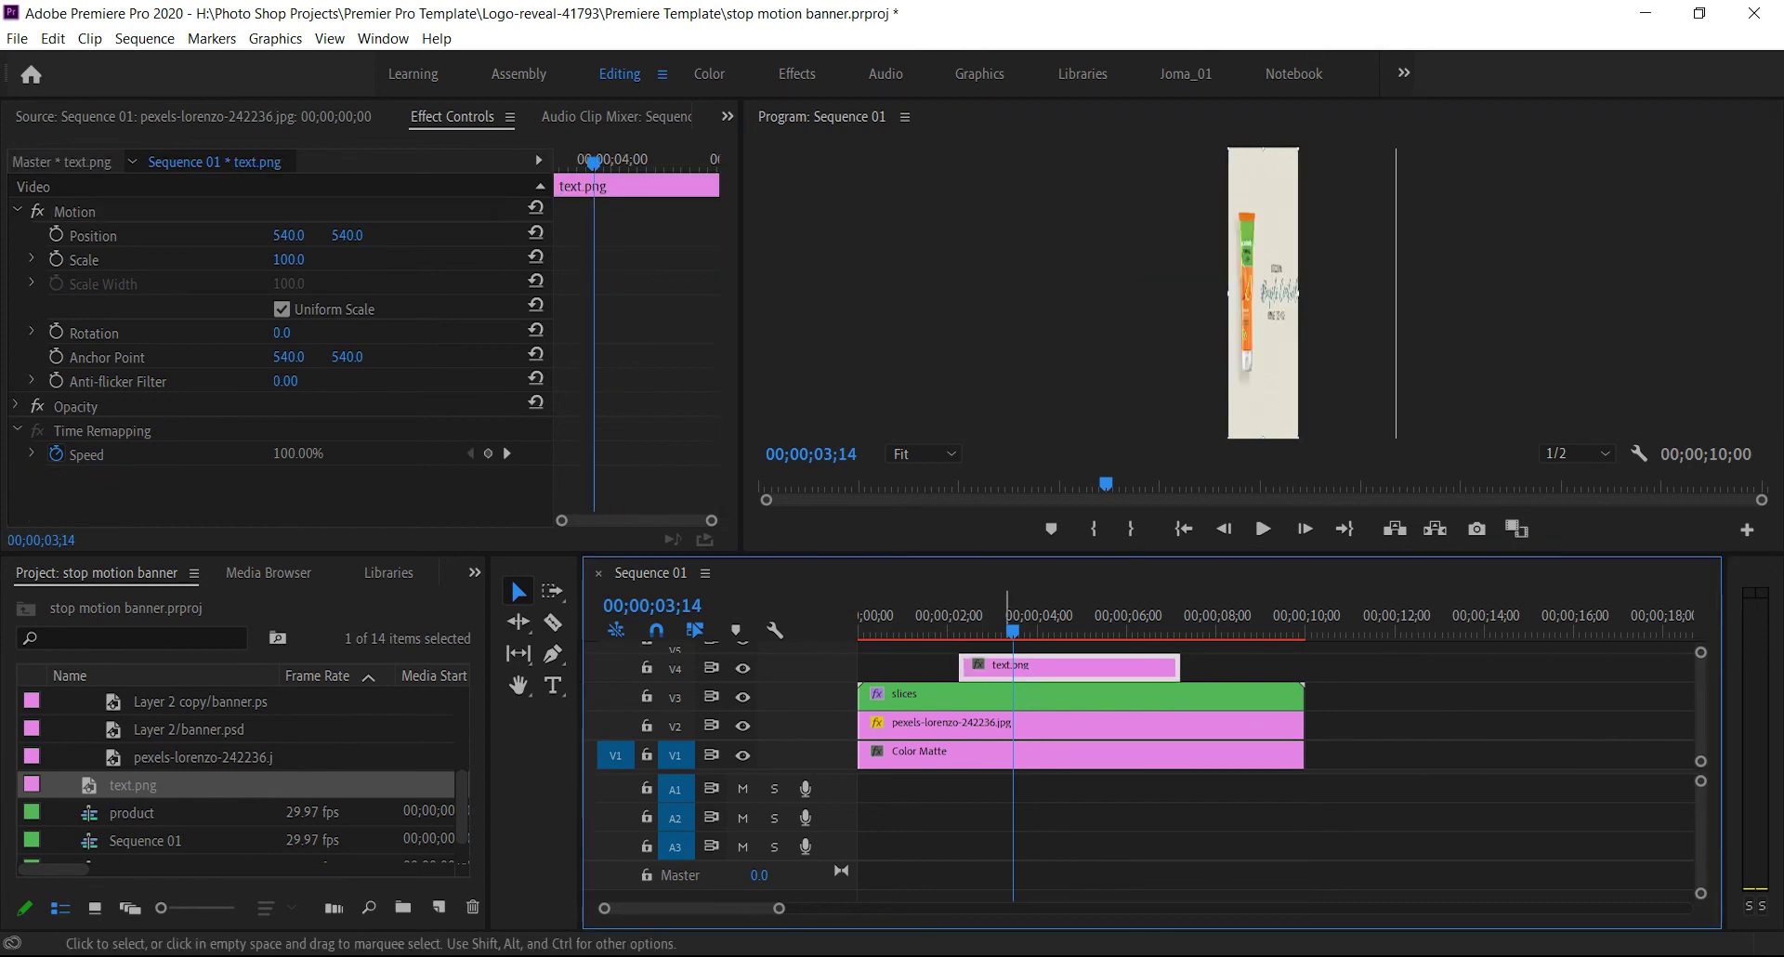
pyautogui.moveTo(288, 236); pyautogui.dragTo(253, 235)
pyautogui.moveTo(1007, 621); pyautogui.dragTo(857, 620)
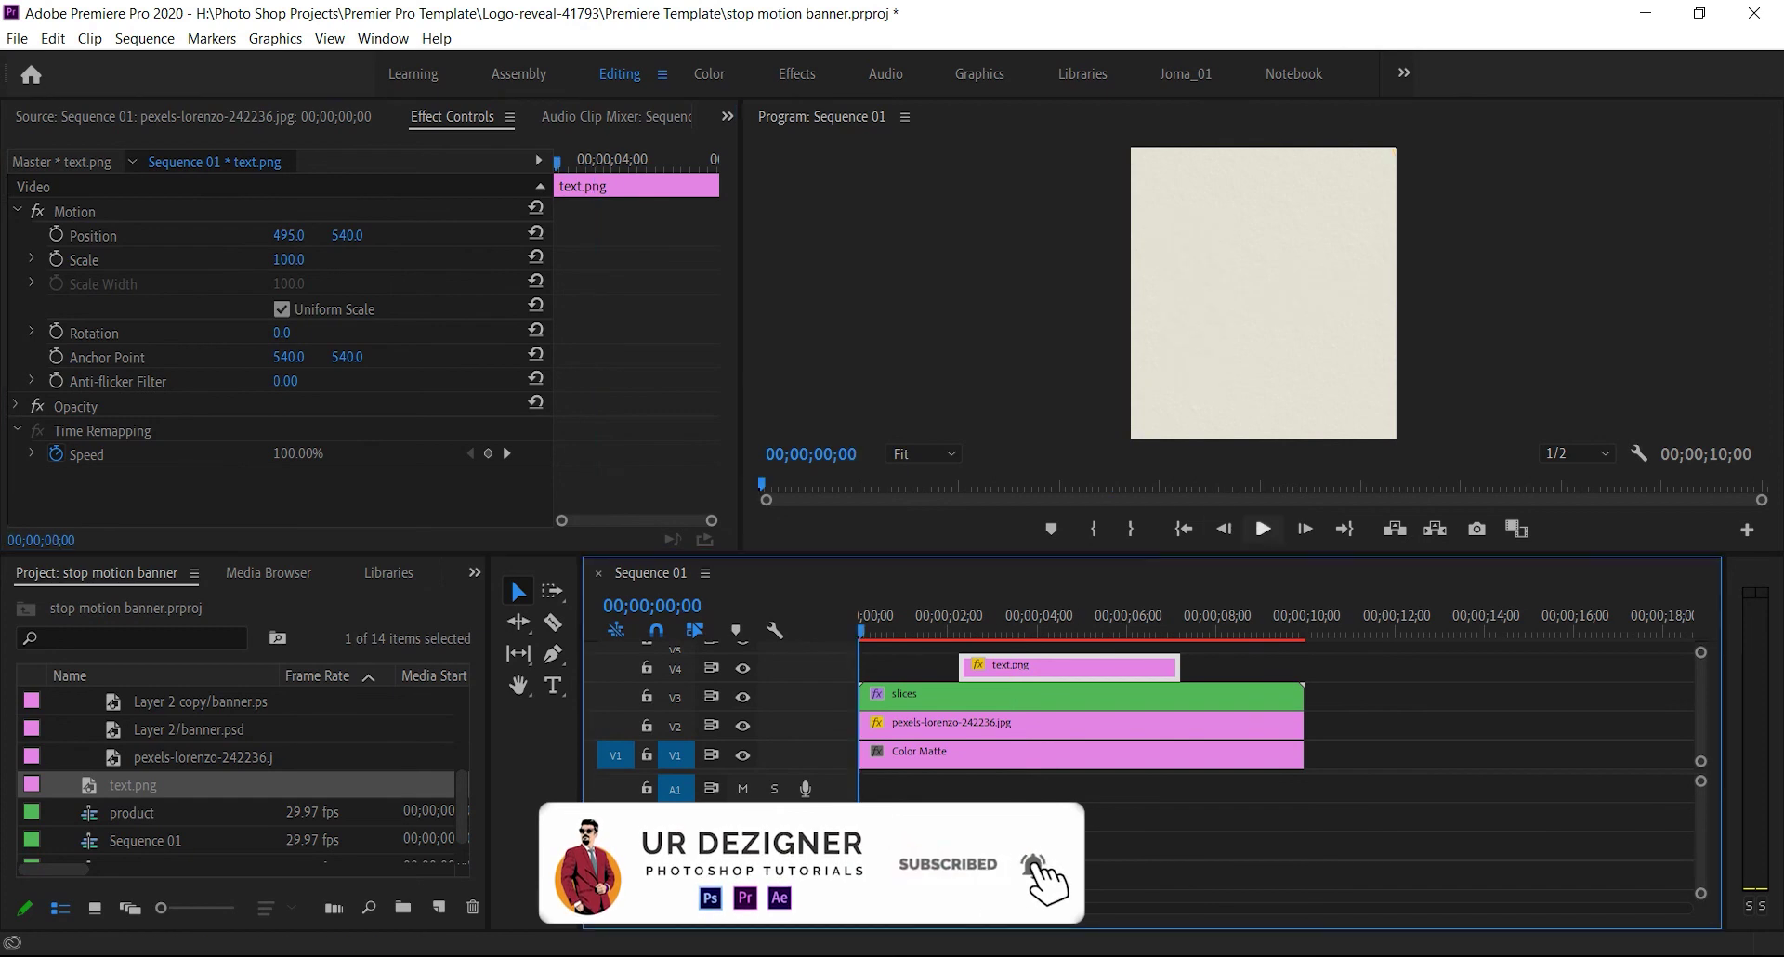
pyautogui.click(1263, 530)
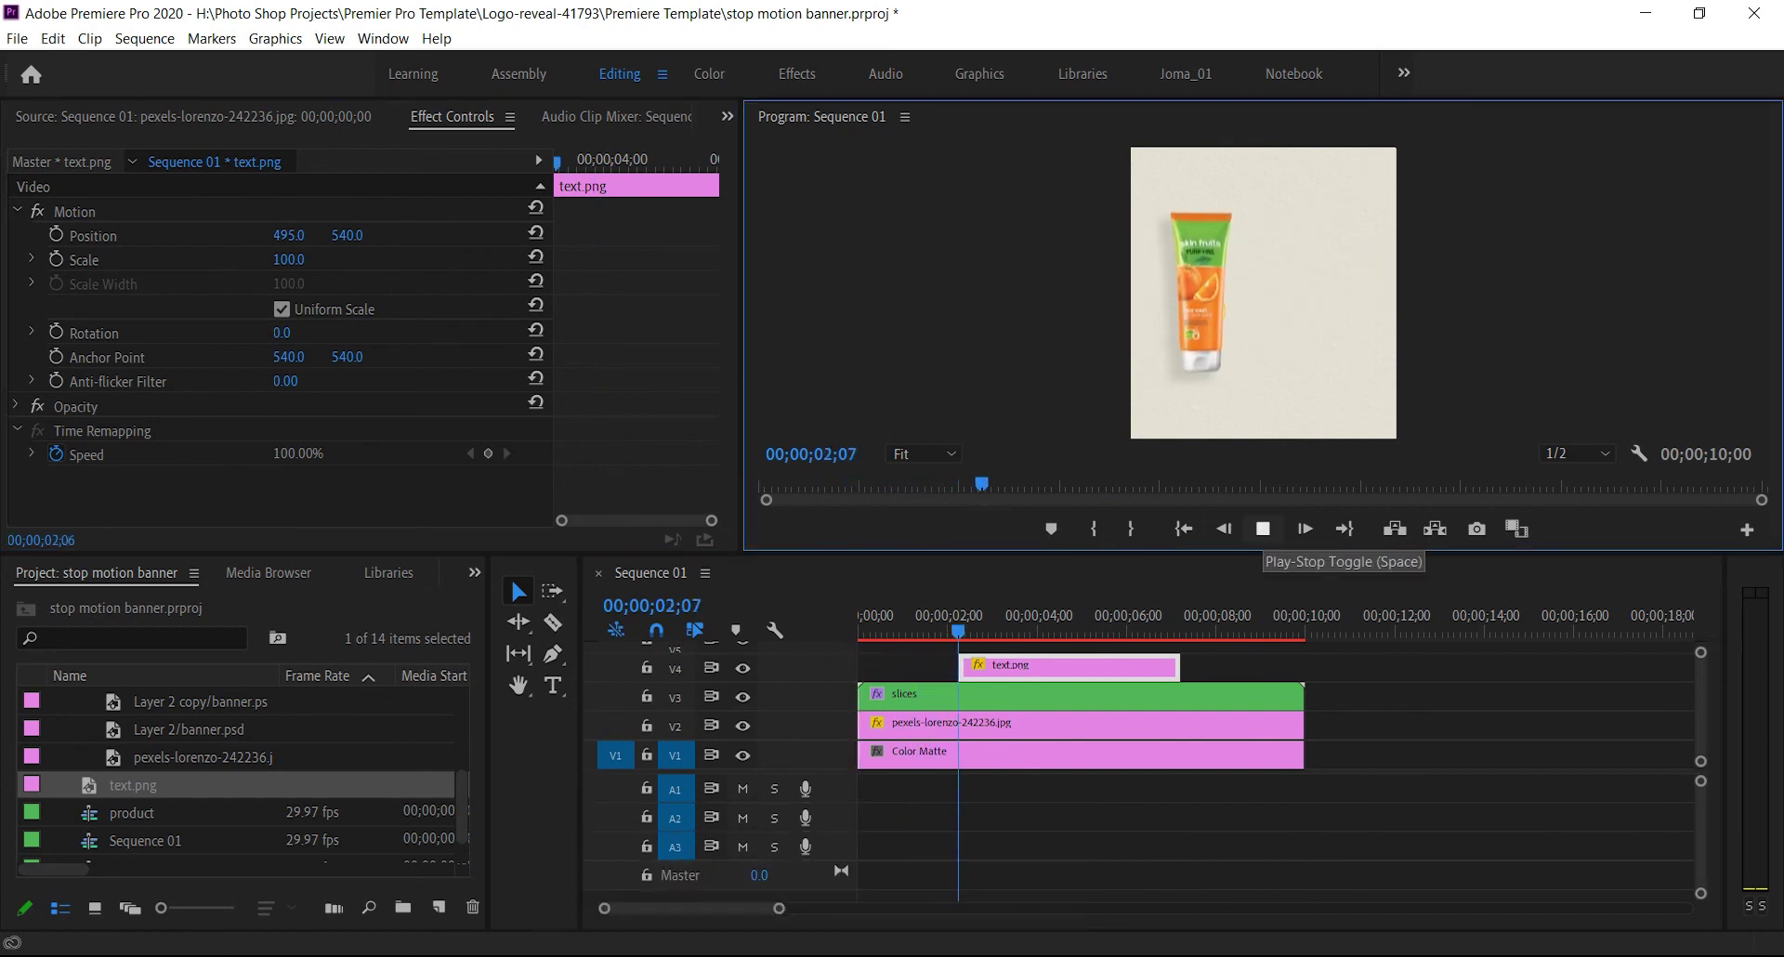
pyautogui.click(1263, 529)
# Place the text.png clip past the frame's right edge at 1120.3, 535.7 with the playhead at 00;00;02;08
pyautogui.moveTo(1002, 625); pyautogui.dragTo(961, 624)
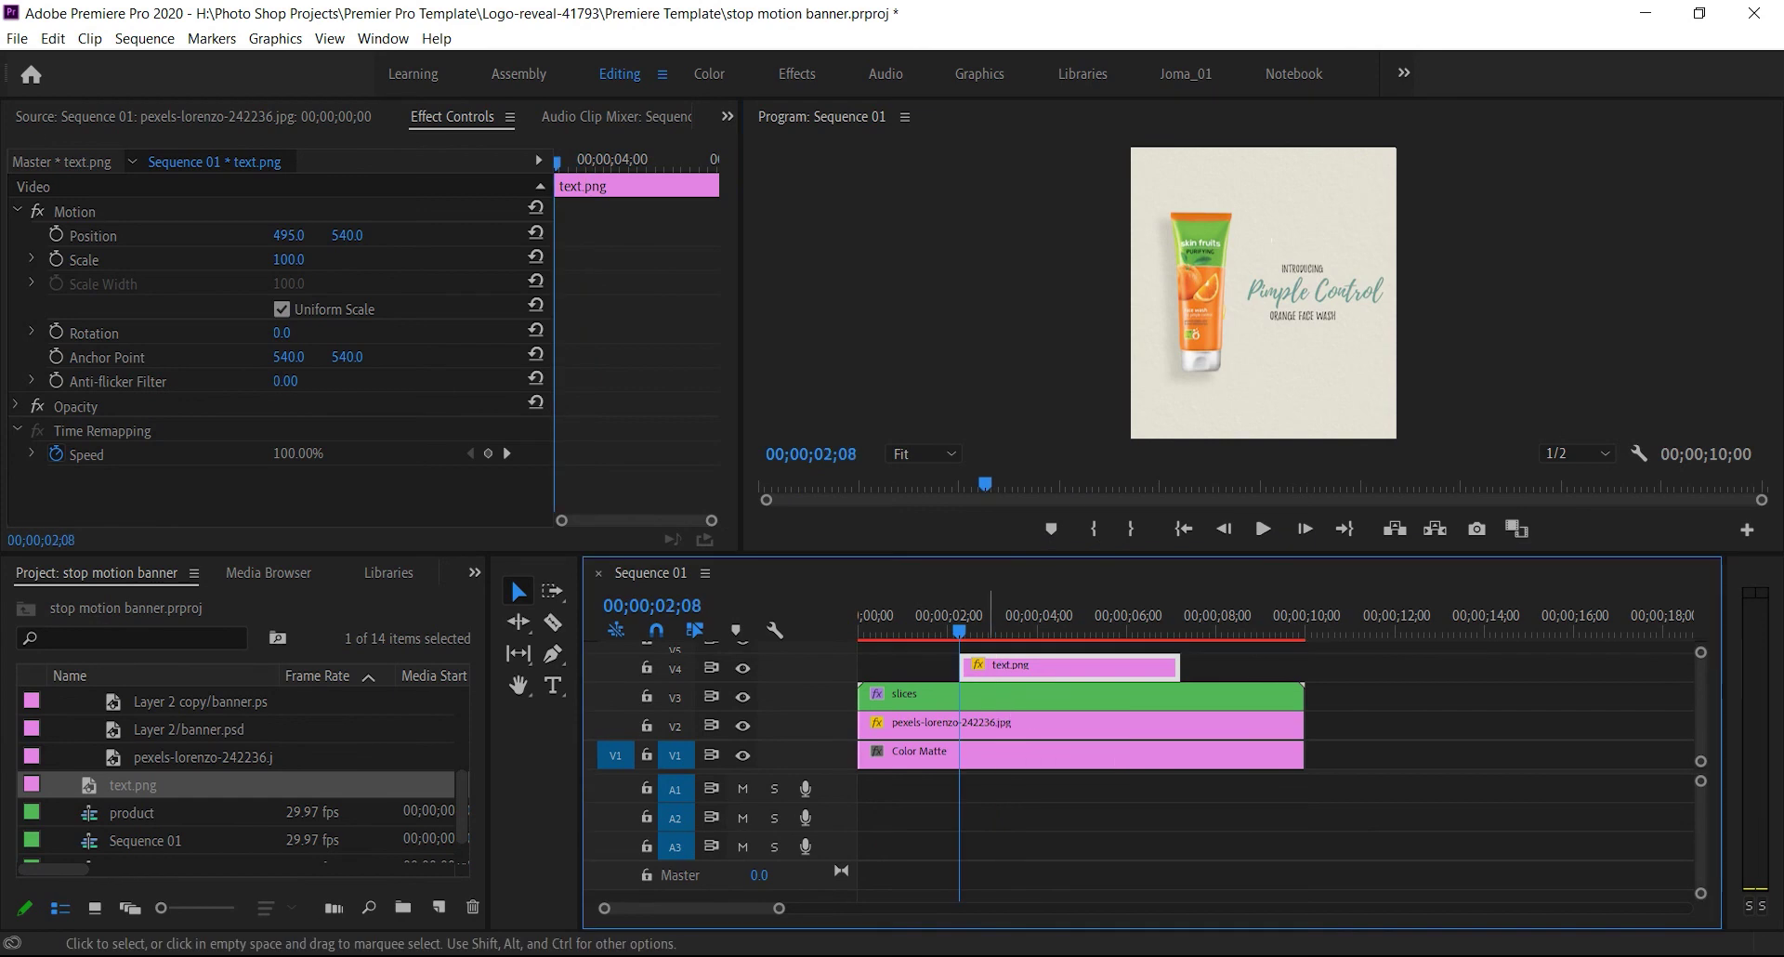
pyautogui.click(75, 212)
pyautogui.moveTo(1309, 294); pyautogui.dragTo(1407, 292)
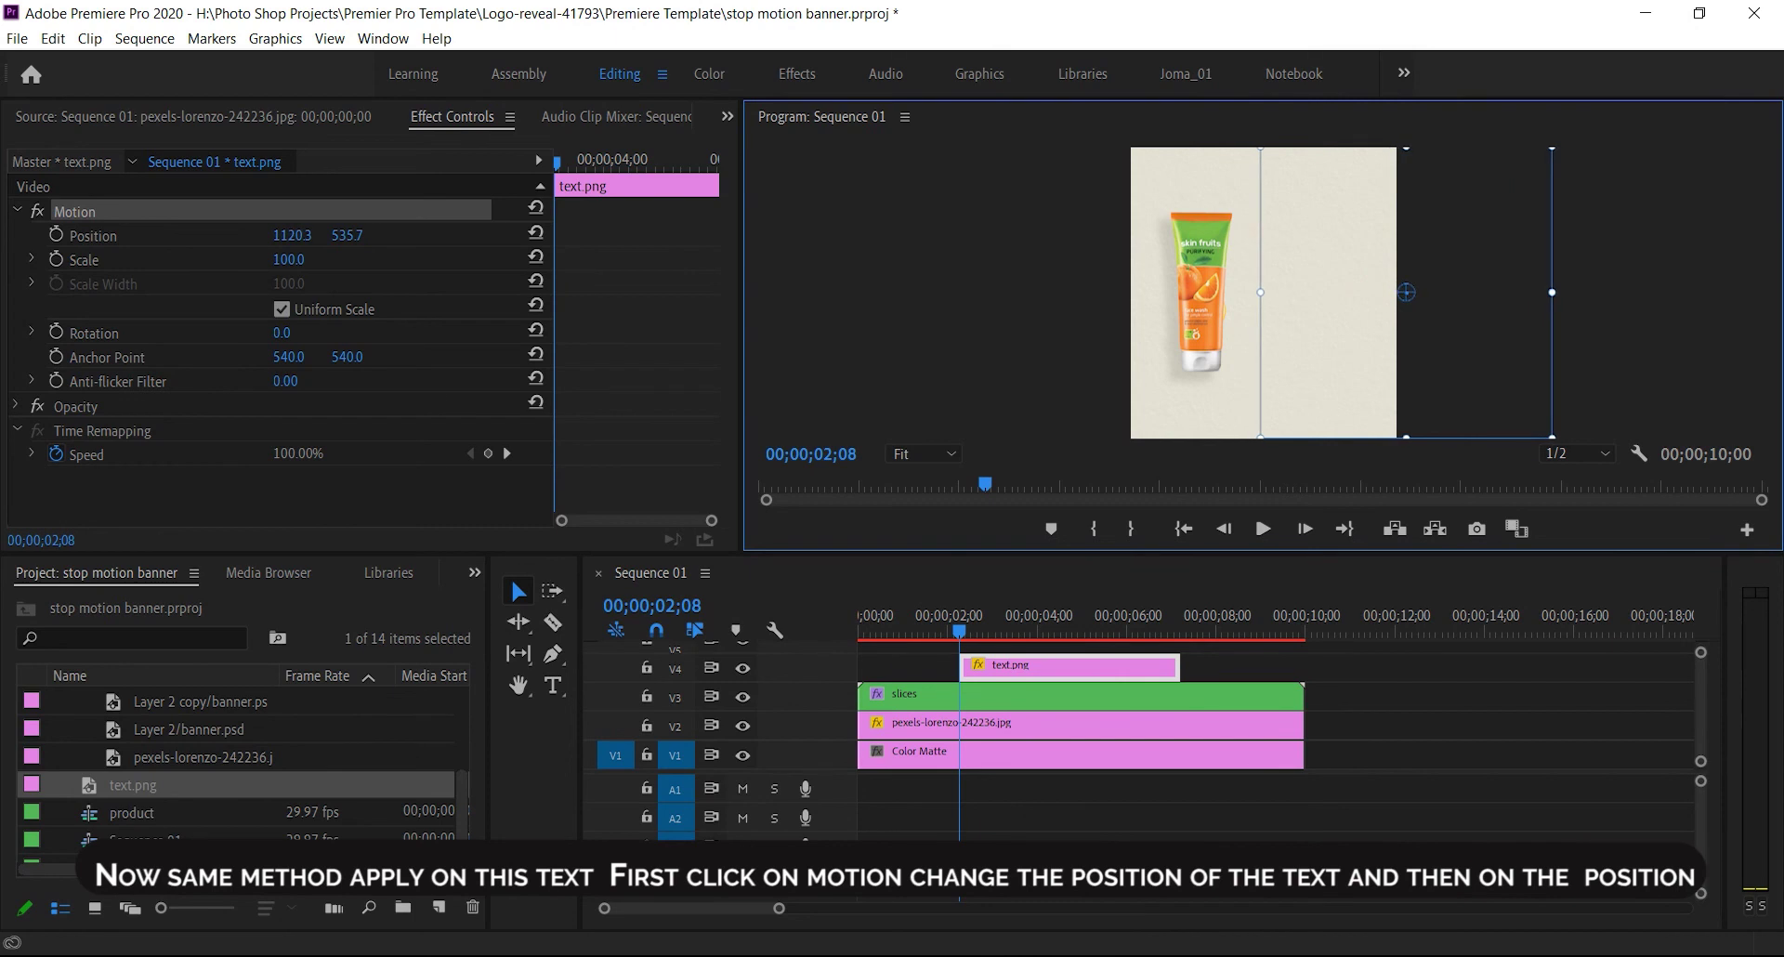
# Keyframe text.png's Position and Rotation at 00;00;02;08, with a second Position keyframe of 480.8, 540.0 at 00;00;04;01
pyautogui.click(57, 235)
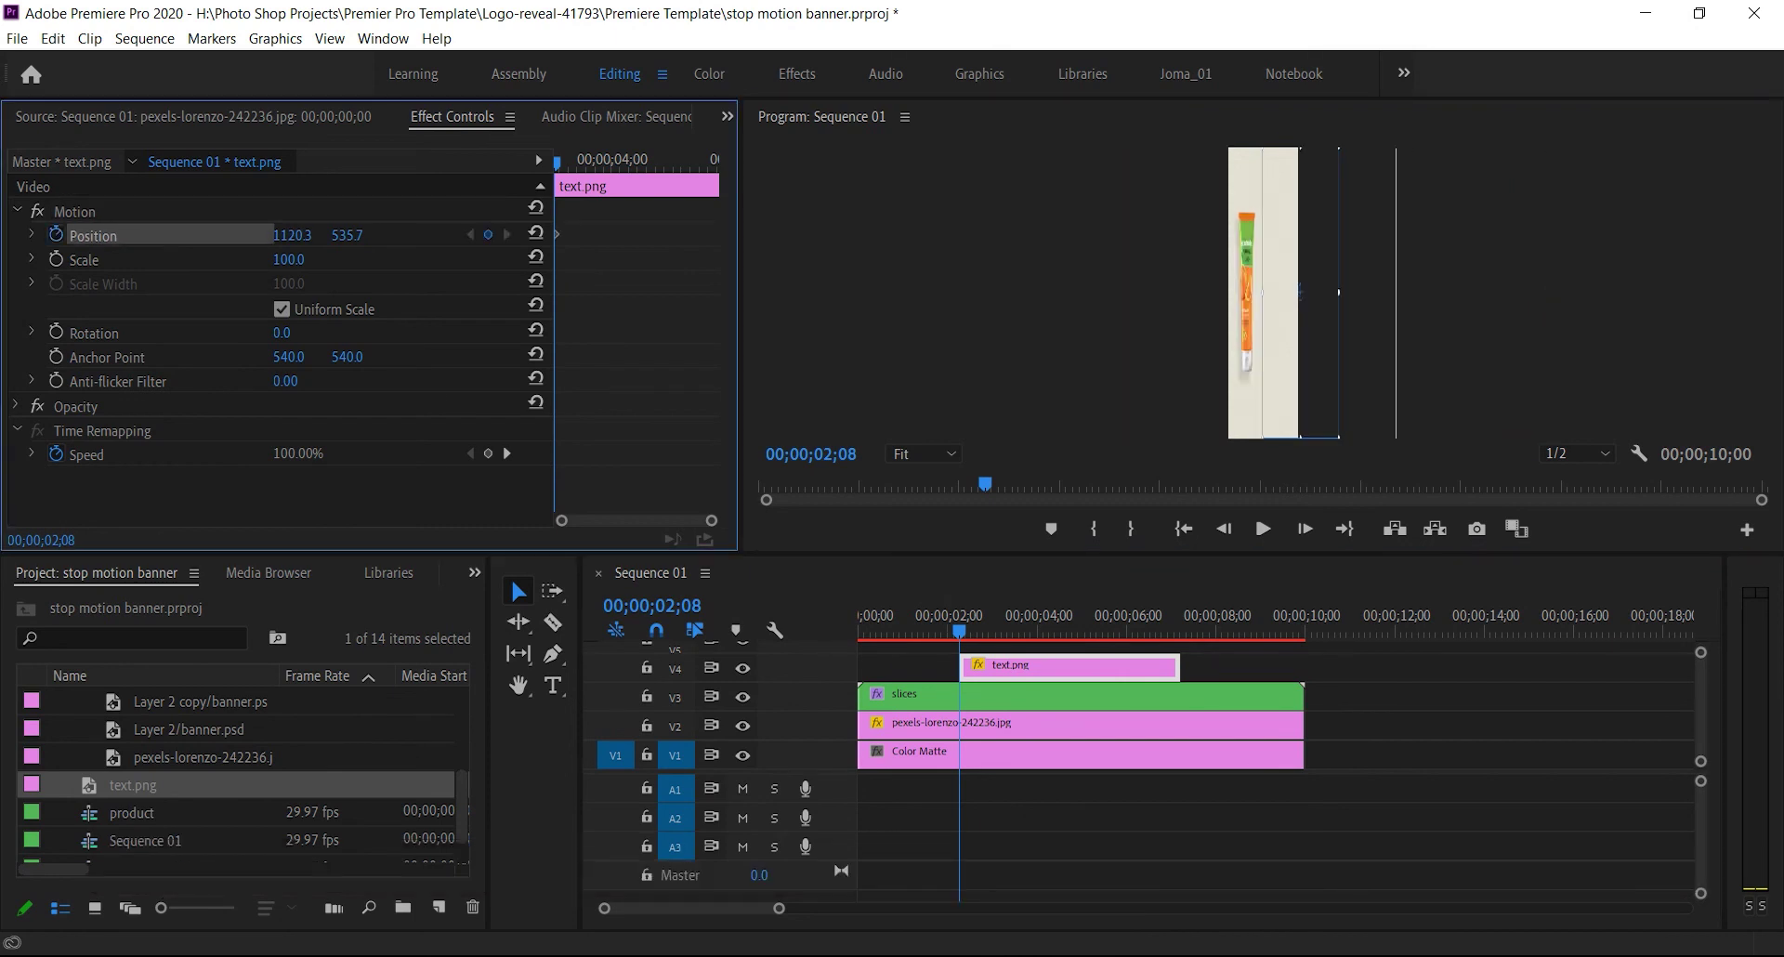
pyautogui.click(55, 332)
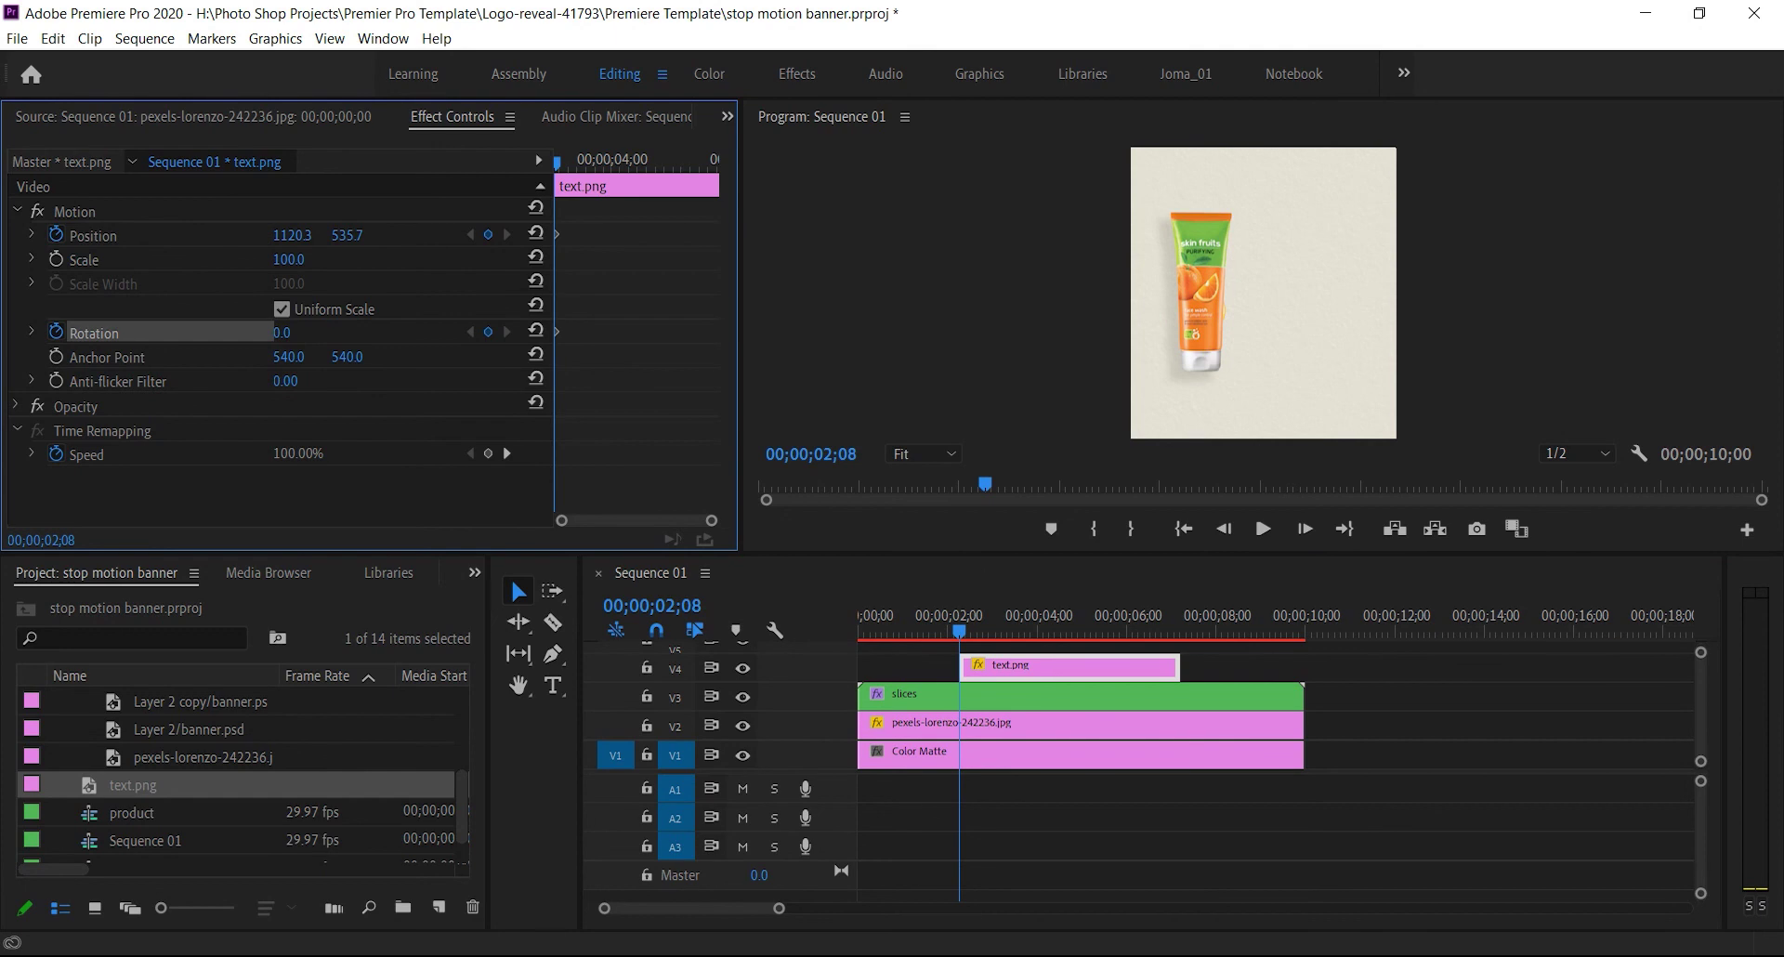
pyautogui.moveTo(959, 631); pyautogui.dragTo(1038, 631)
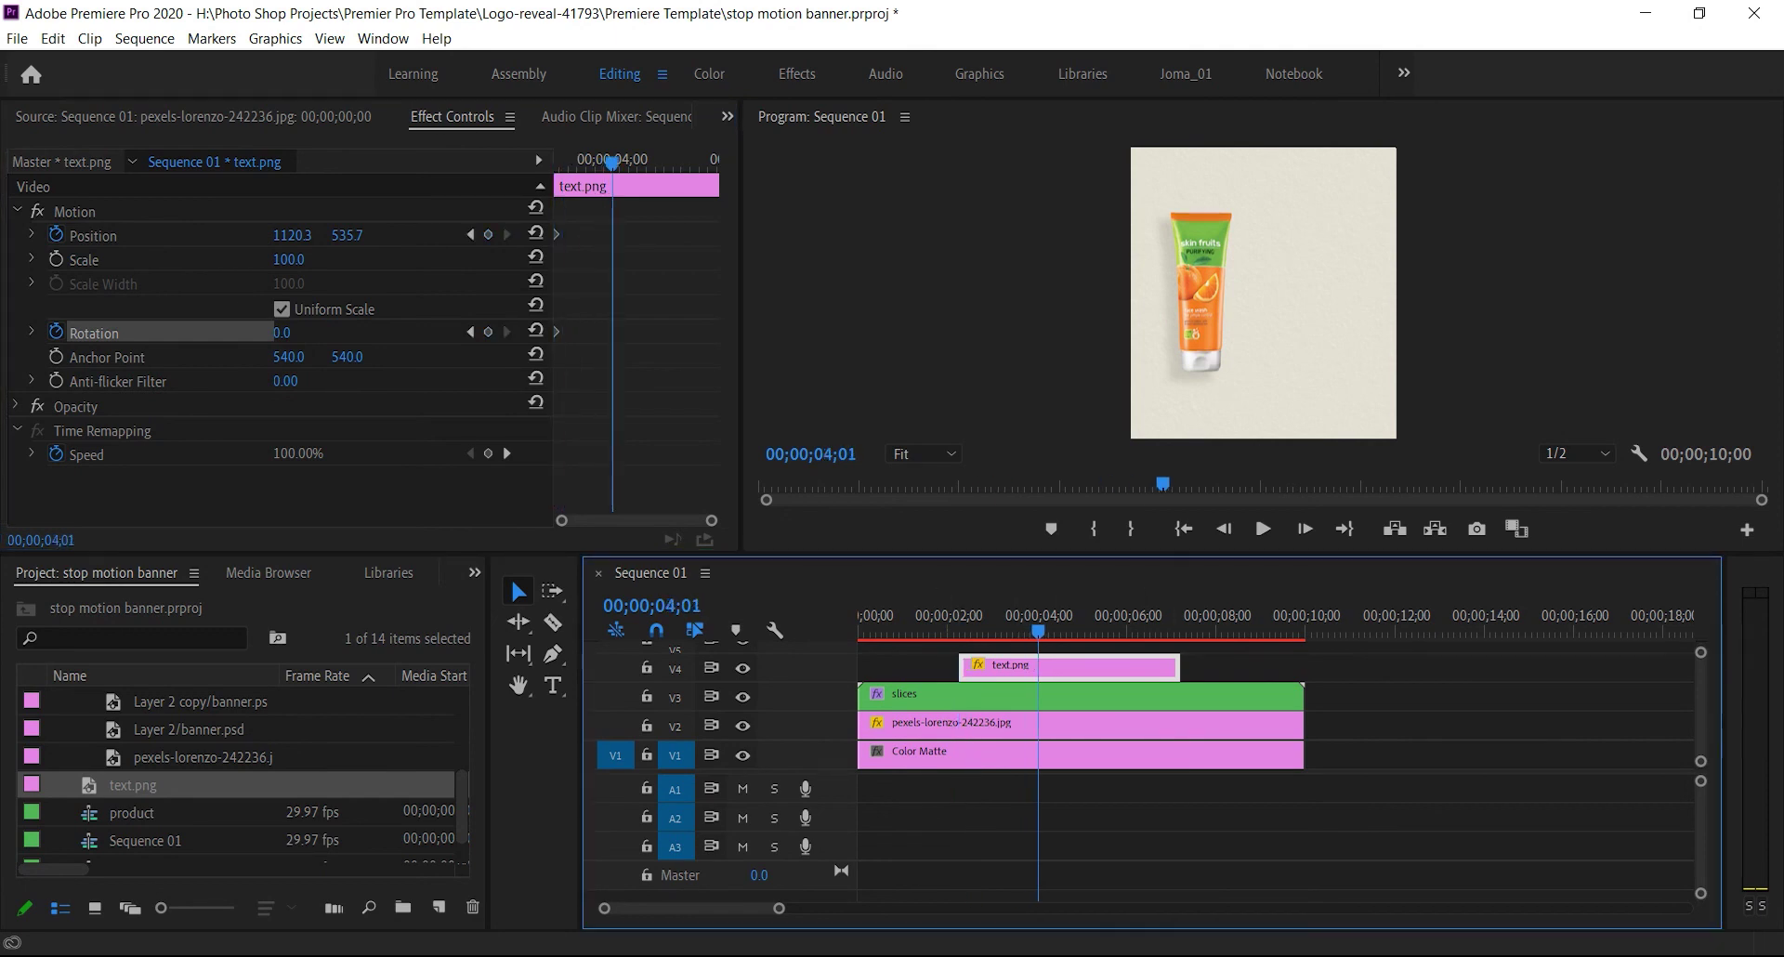
pyautogui.click(74, 212)
pyautogui.moveTo(1454, 240); pyautogui.dragTo(1355, 241)
pyautogui.moveTo(1308, 292); pyautogui.dragTo(1246, 292)
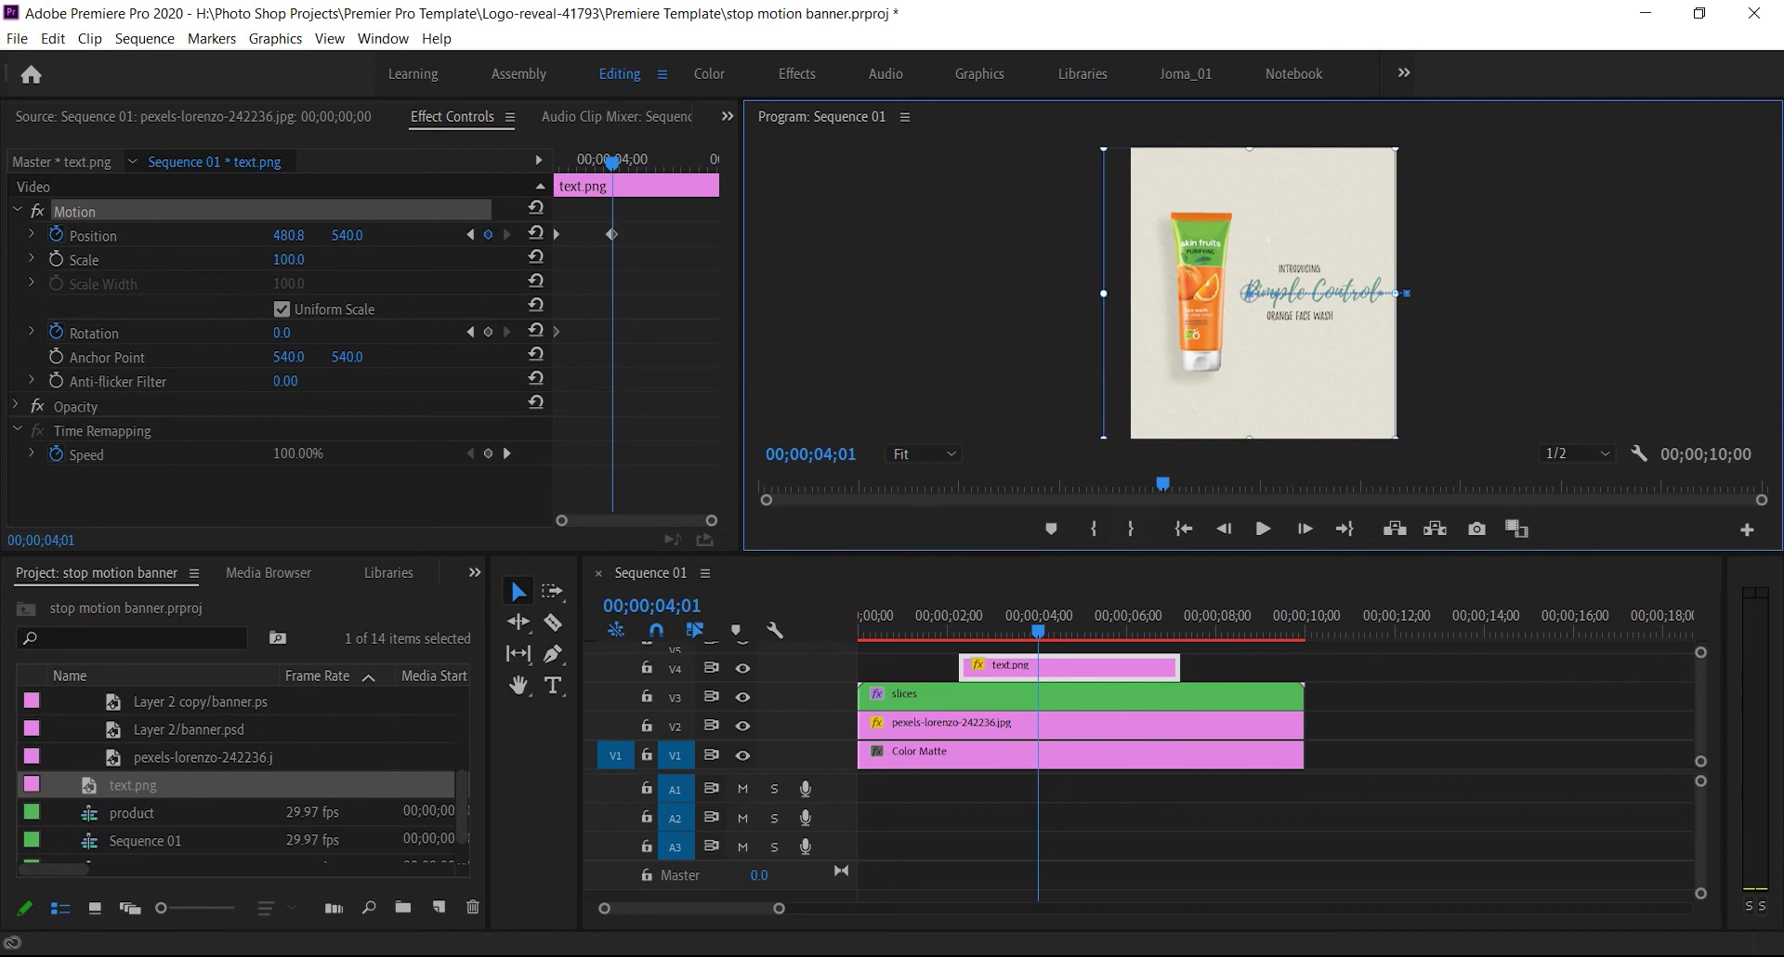
# Play the sequence from the start to check the text.png slide-in
pyautogui.moveTo(1041, 630); pyautogui.dragTo(856, 629)
pyautogui.click(1266, 529)
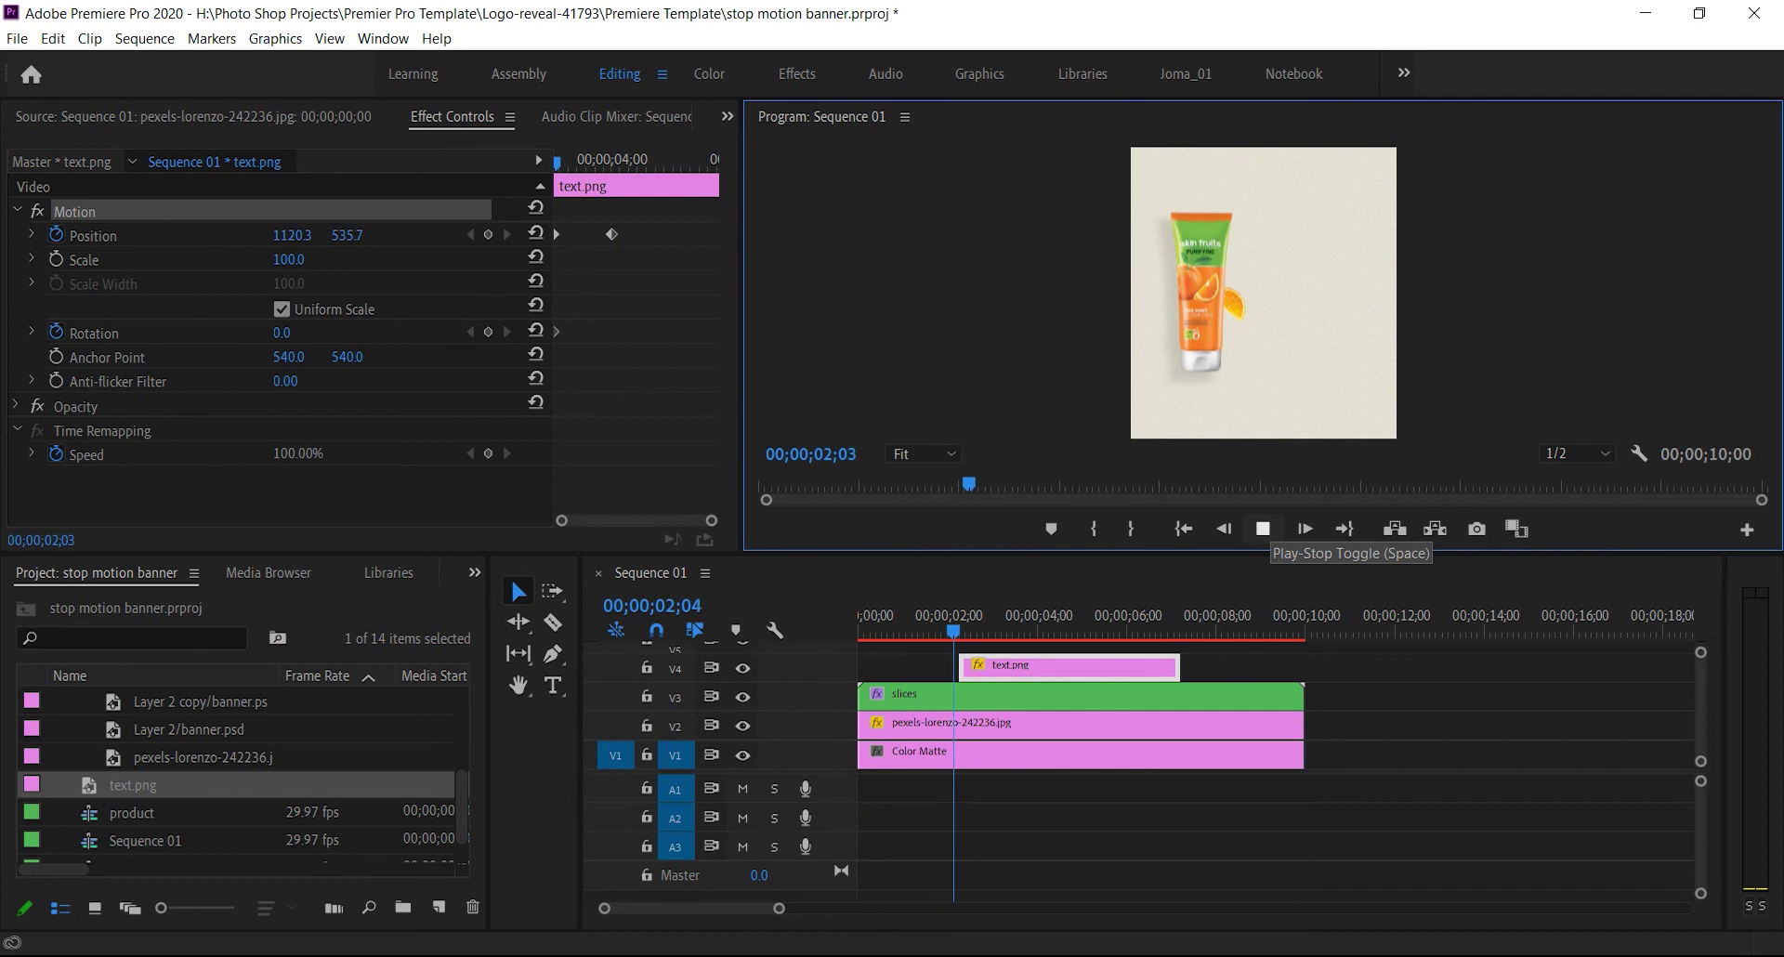
pyautogui.press('space')
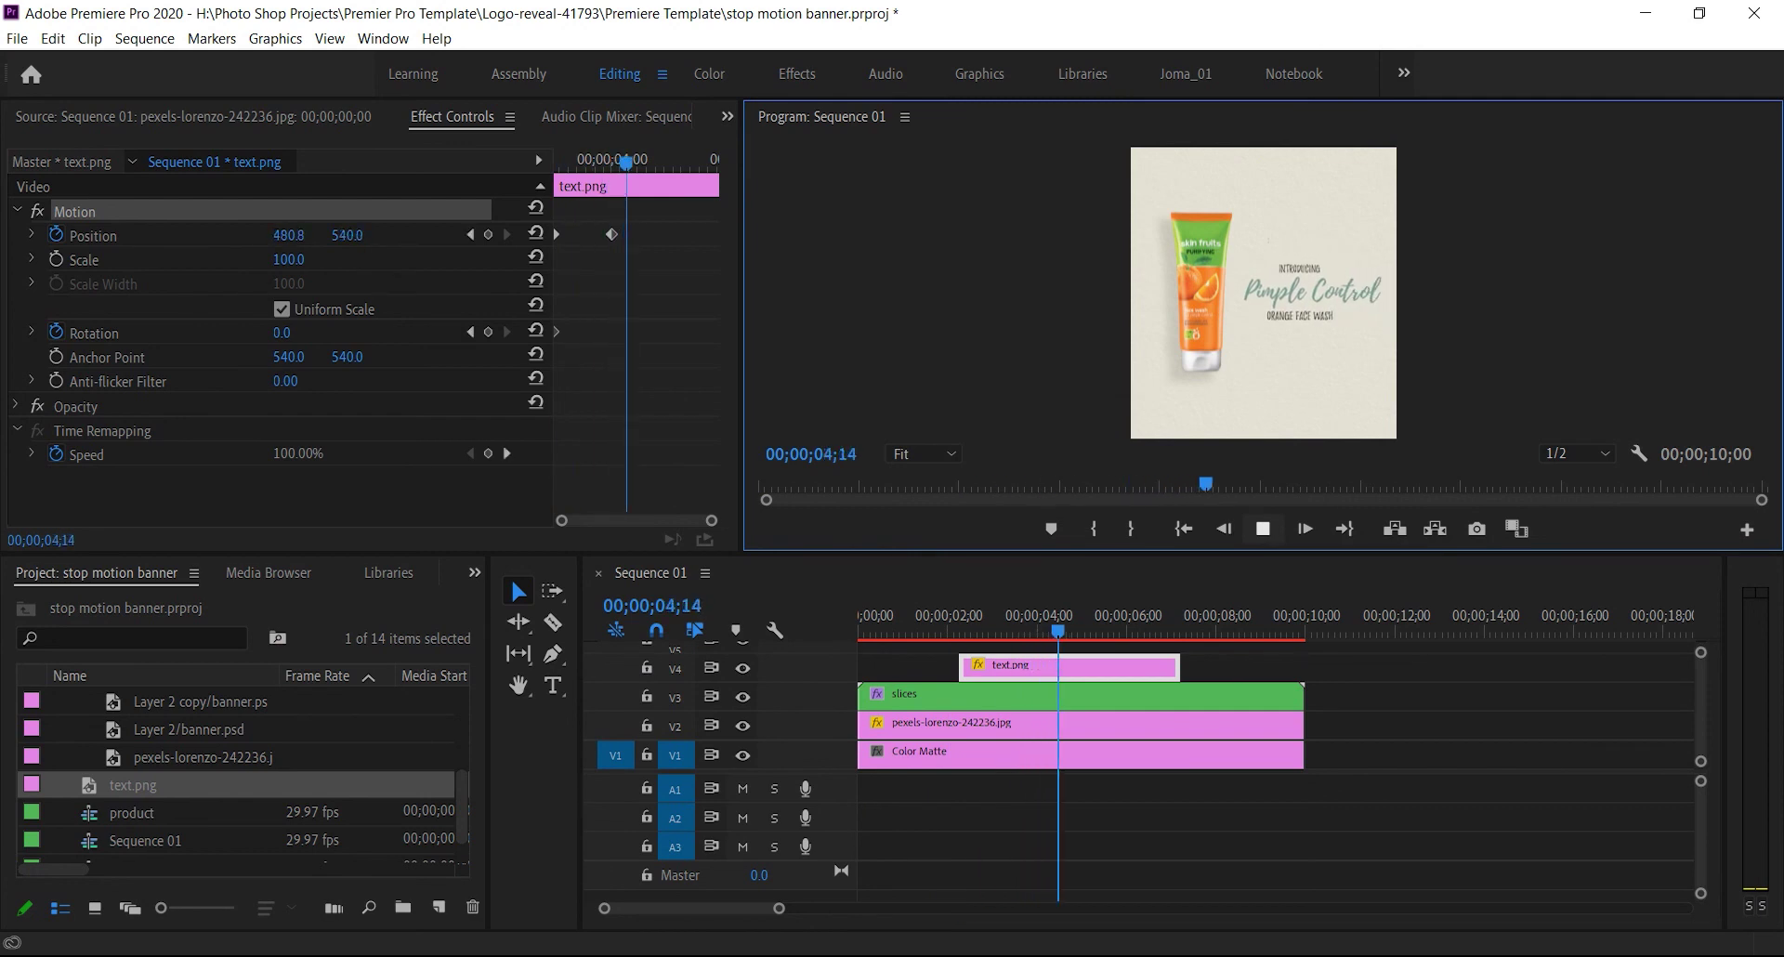
# Nest the text.png clip on V4 into a sequence named text
pyautogui.rightClick(1116, 668)
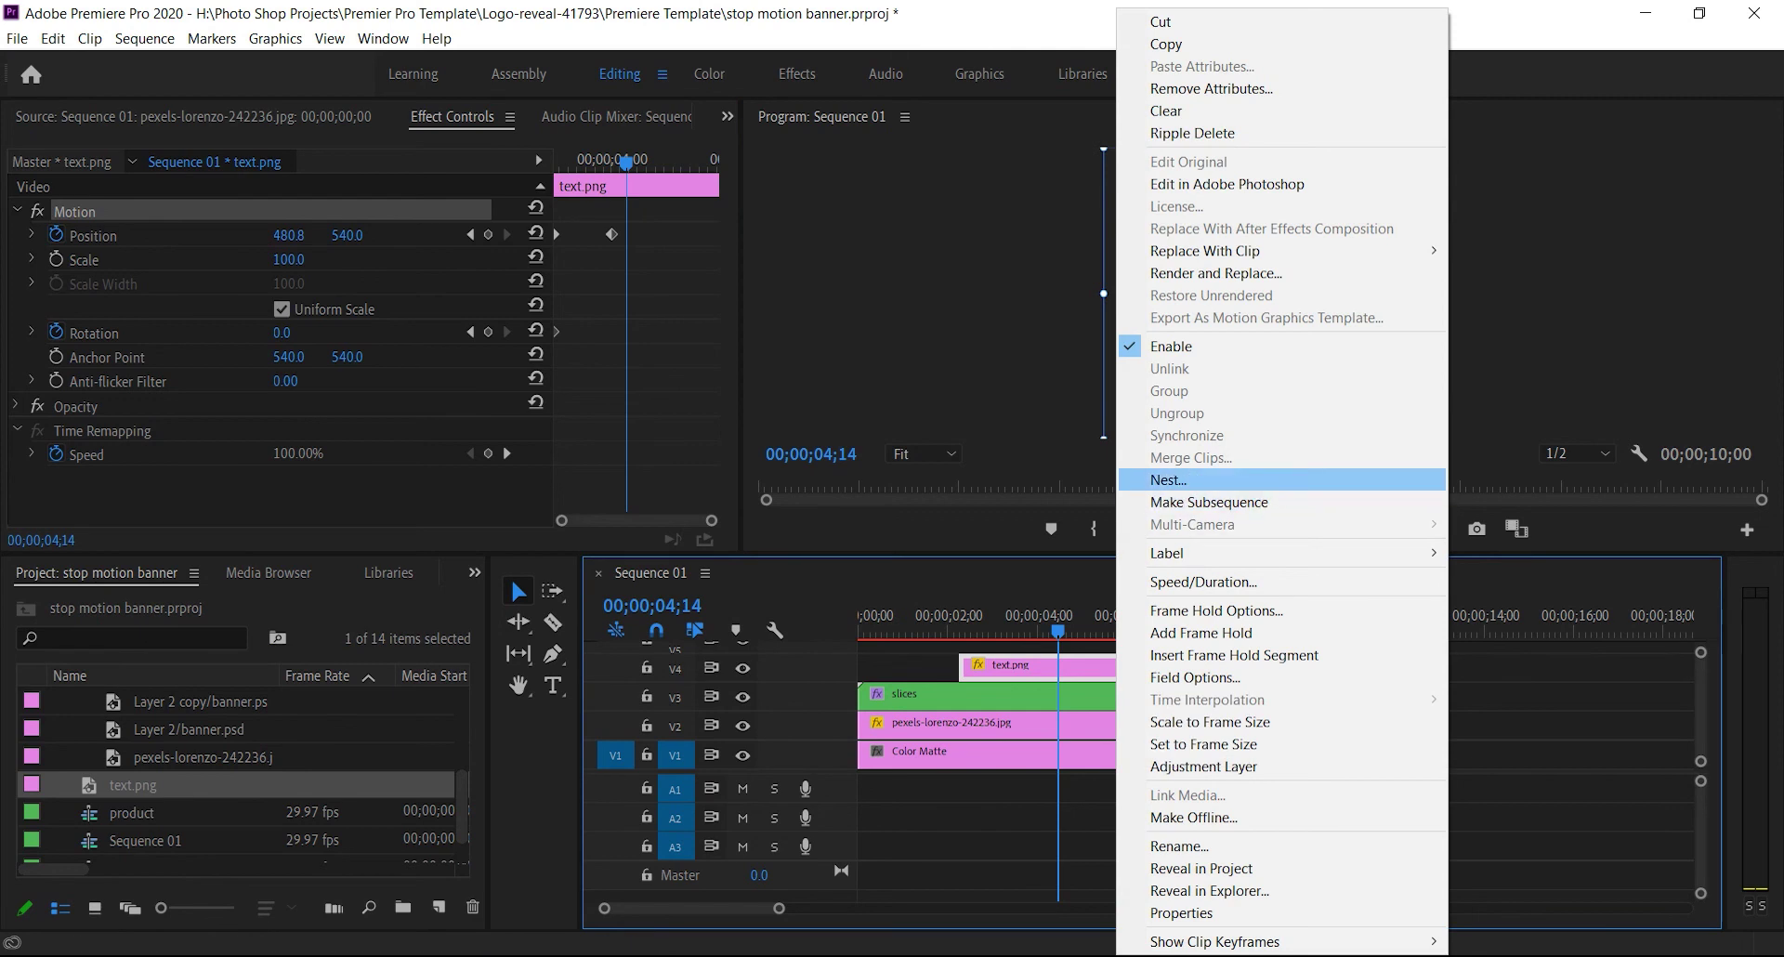
pyautogui.click(1168, 479)
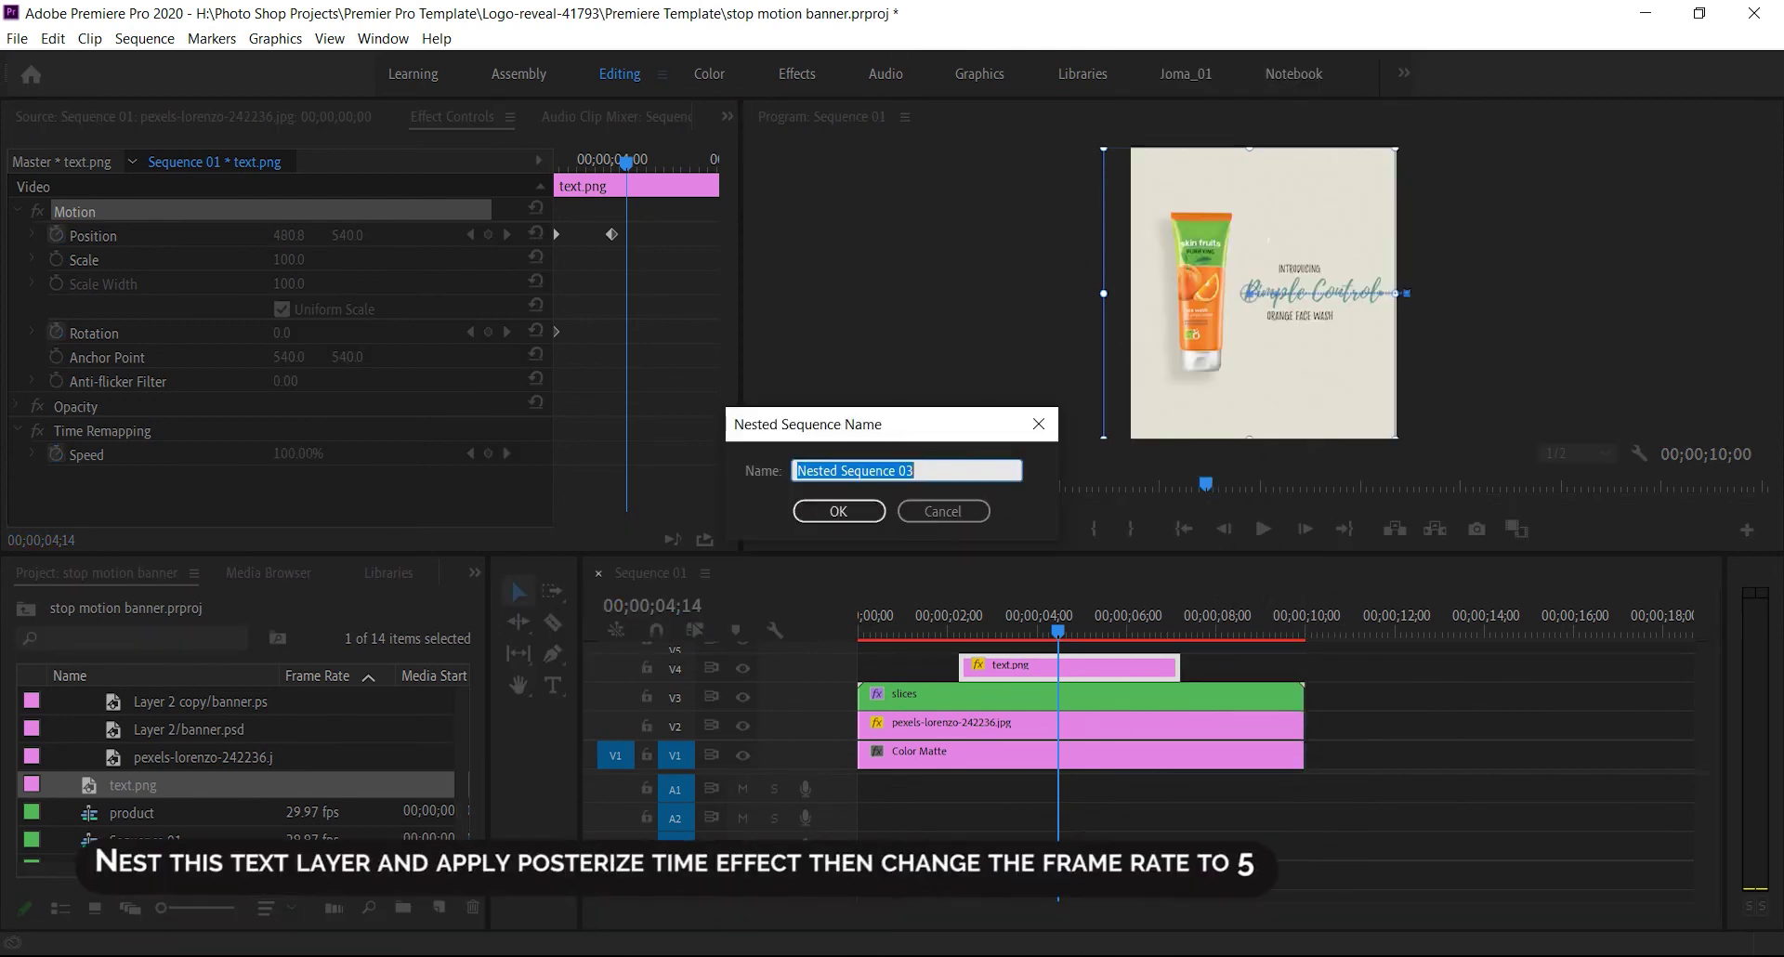
pyautogui.press('Return')
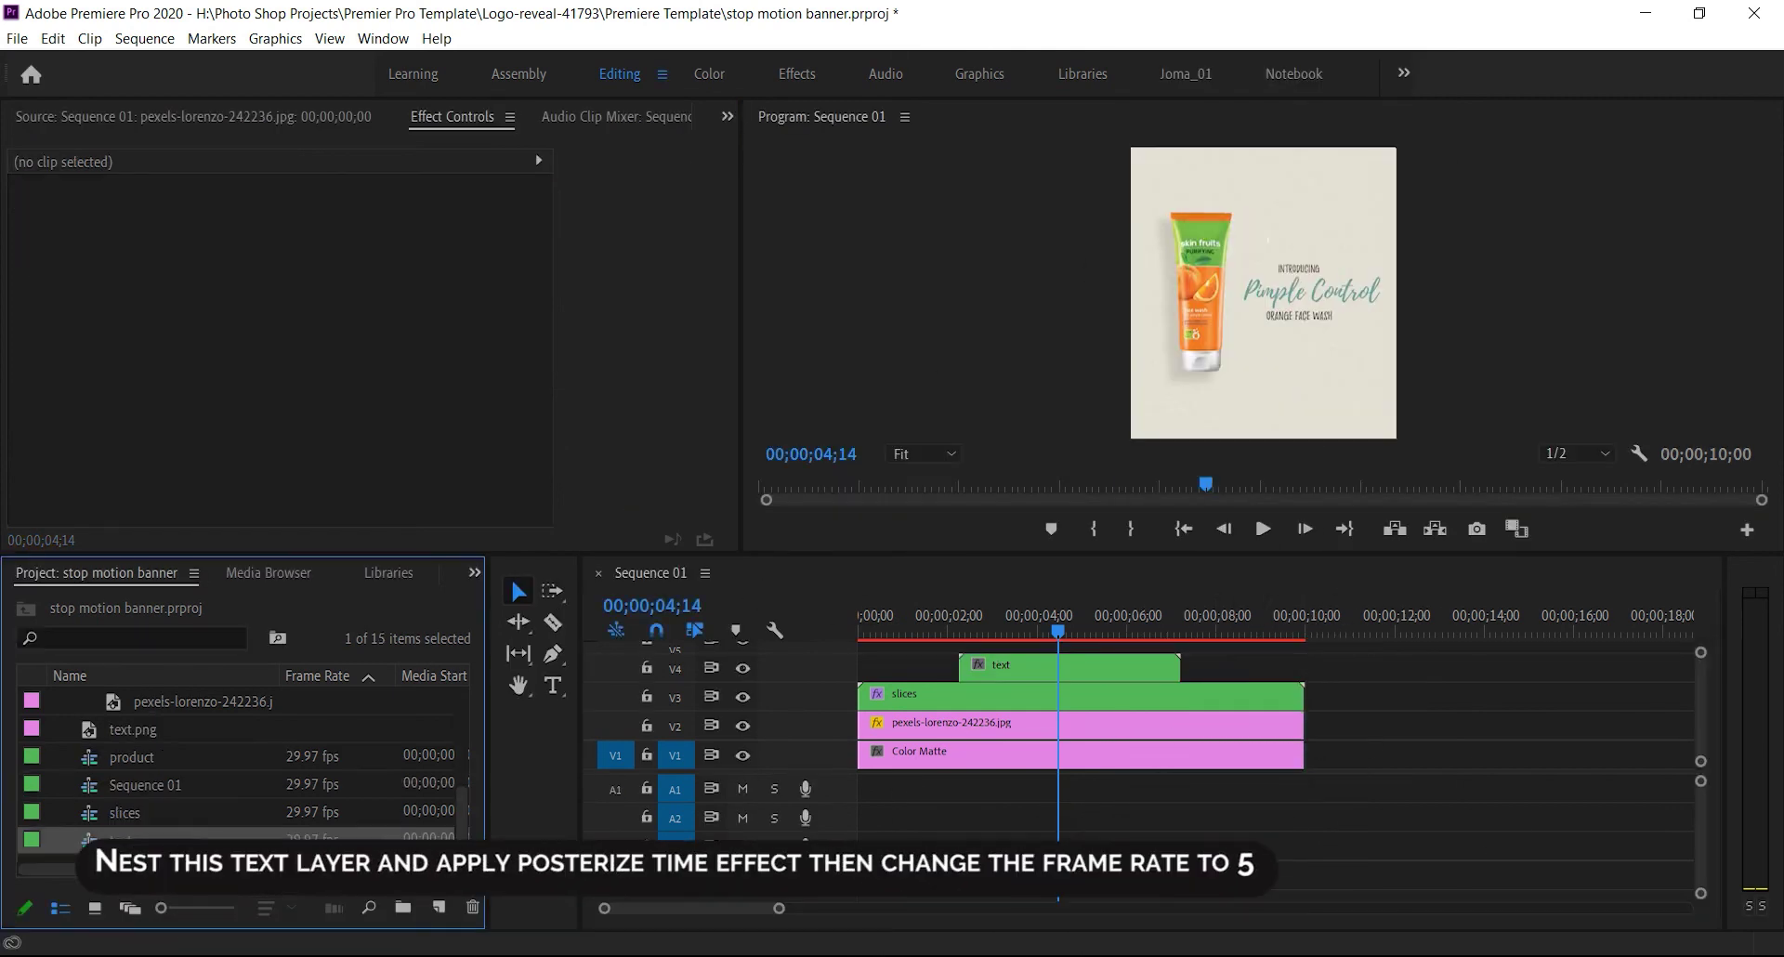
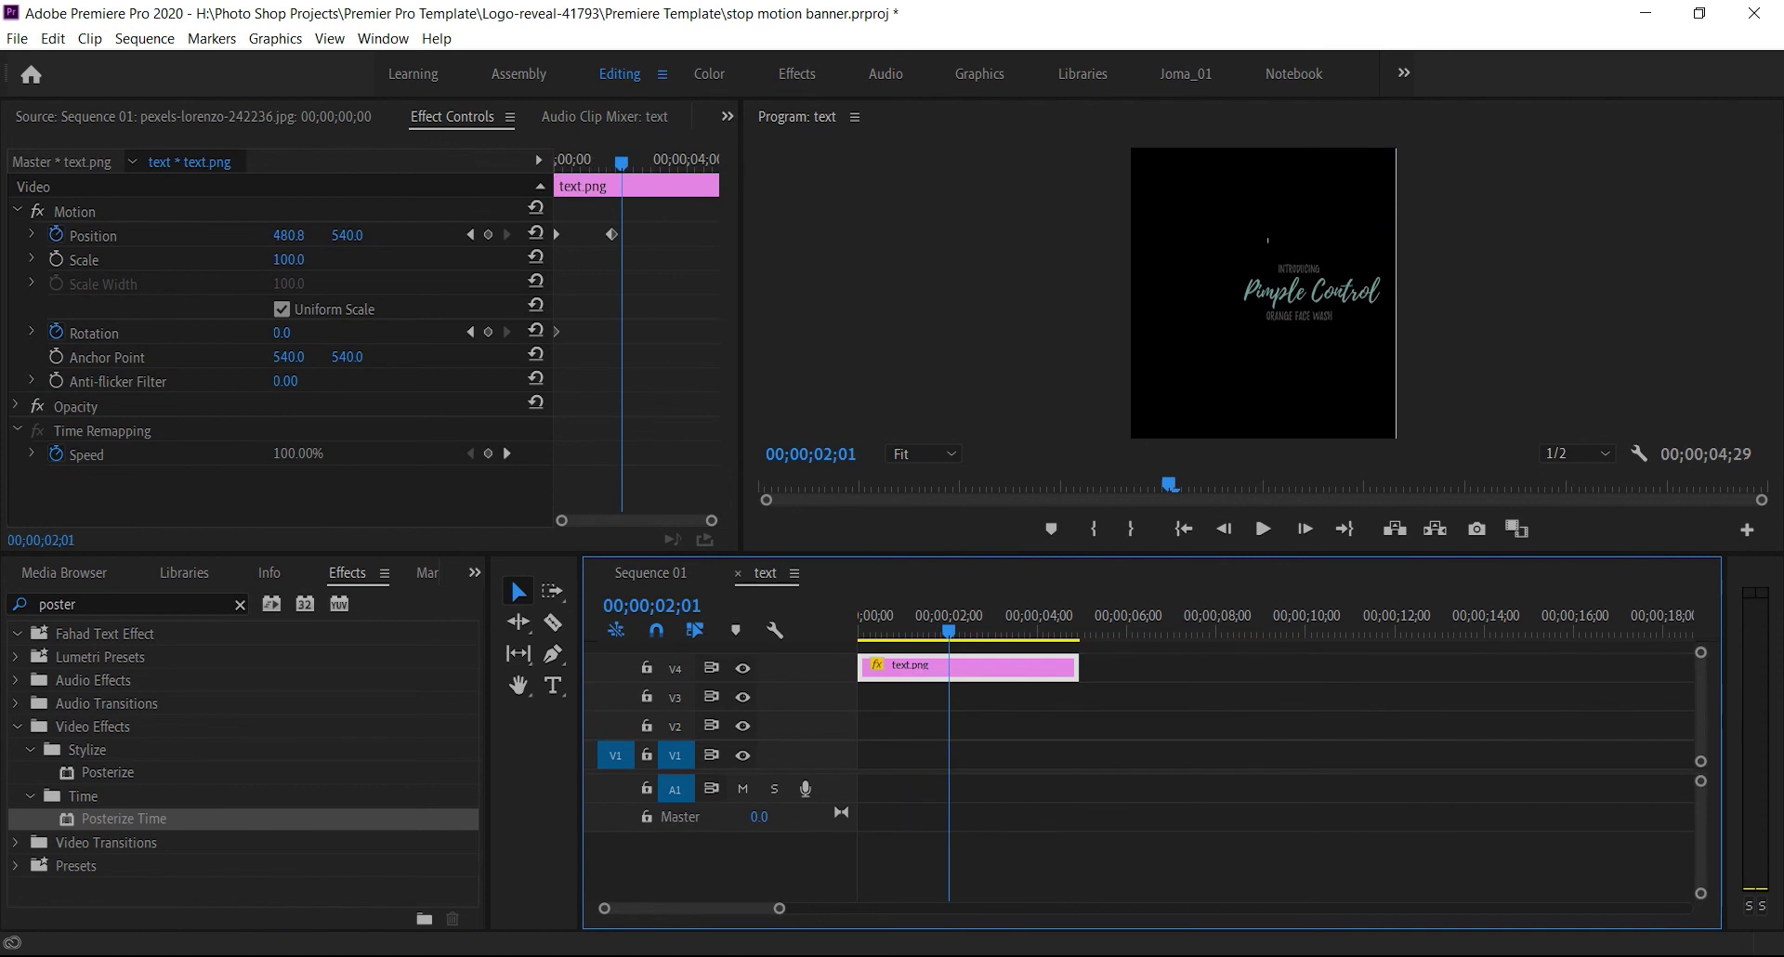
# Move text.png's second Position keyframe in the nested text sequence to 00;00;01;07 and return to Sequence 01
pyautogui.moveTo(612, 234); pyautogui.dragTo(602, 234)
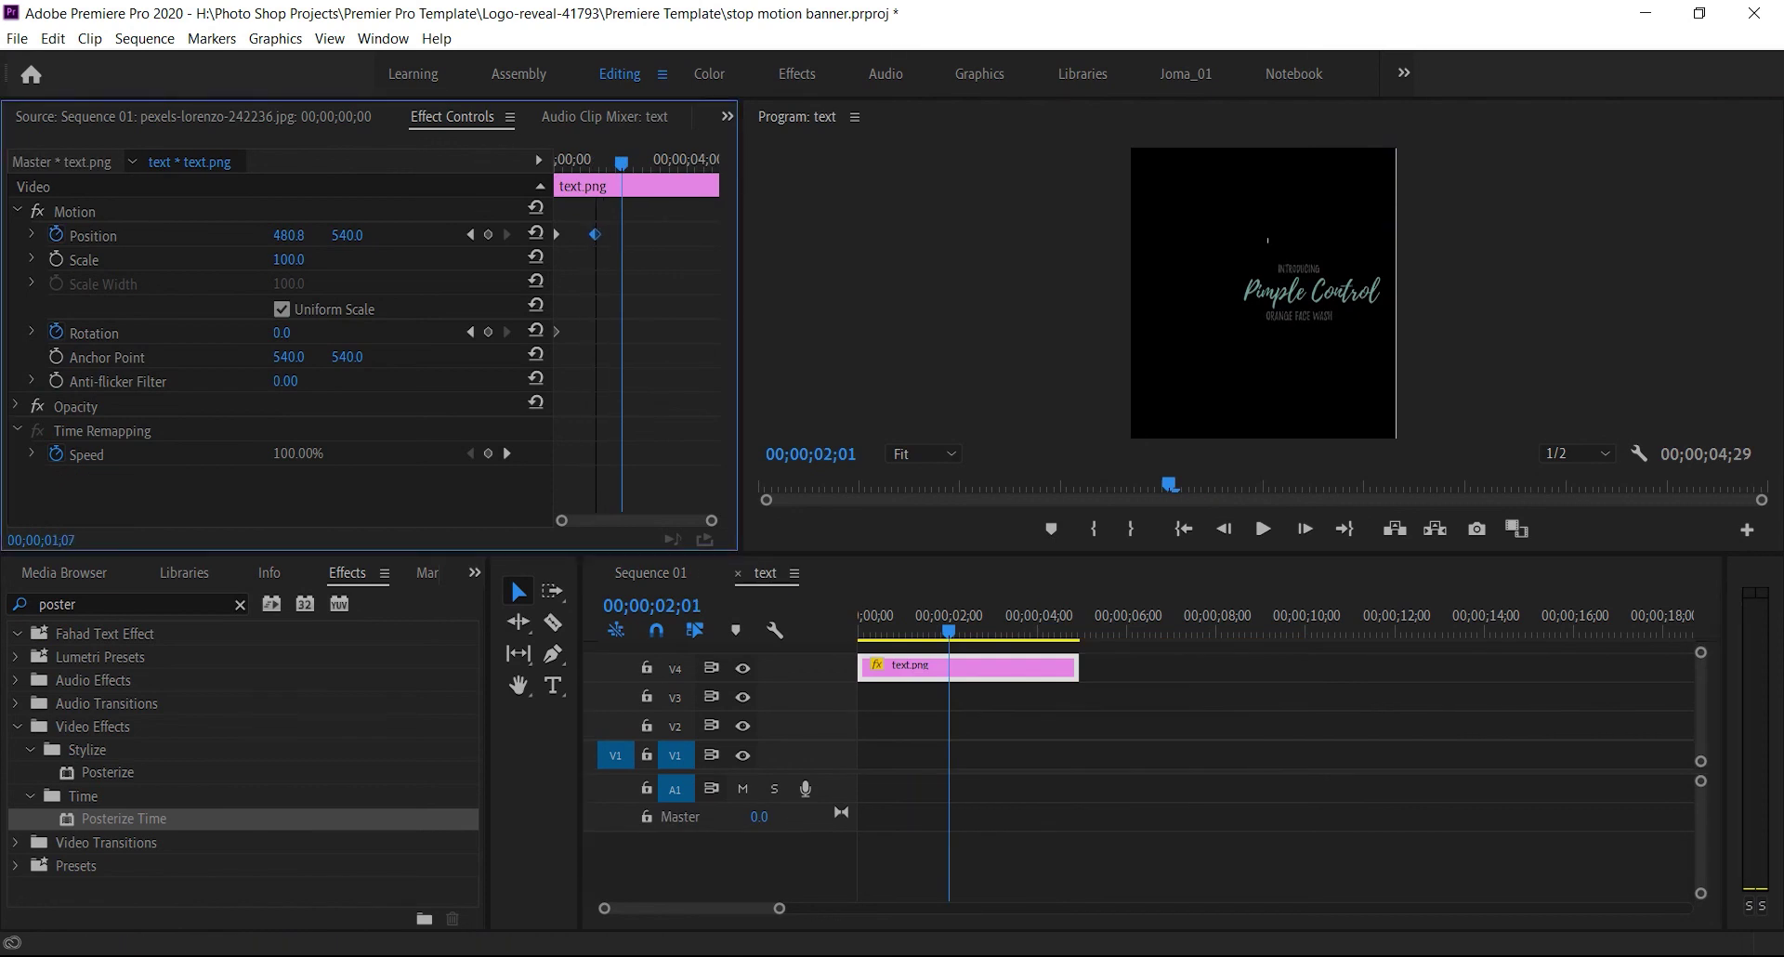
pyautogui.moveTo(949, 630); pyautogui.dragTo(858, 630)
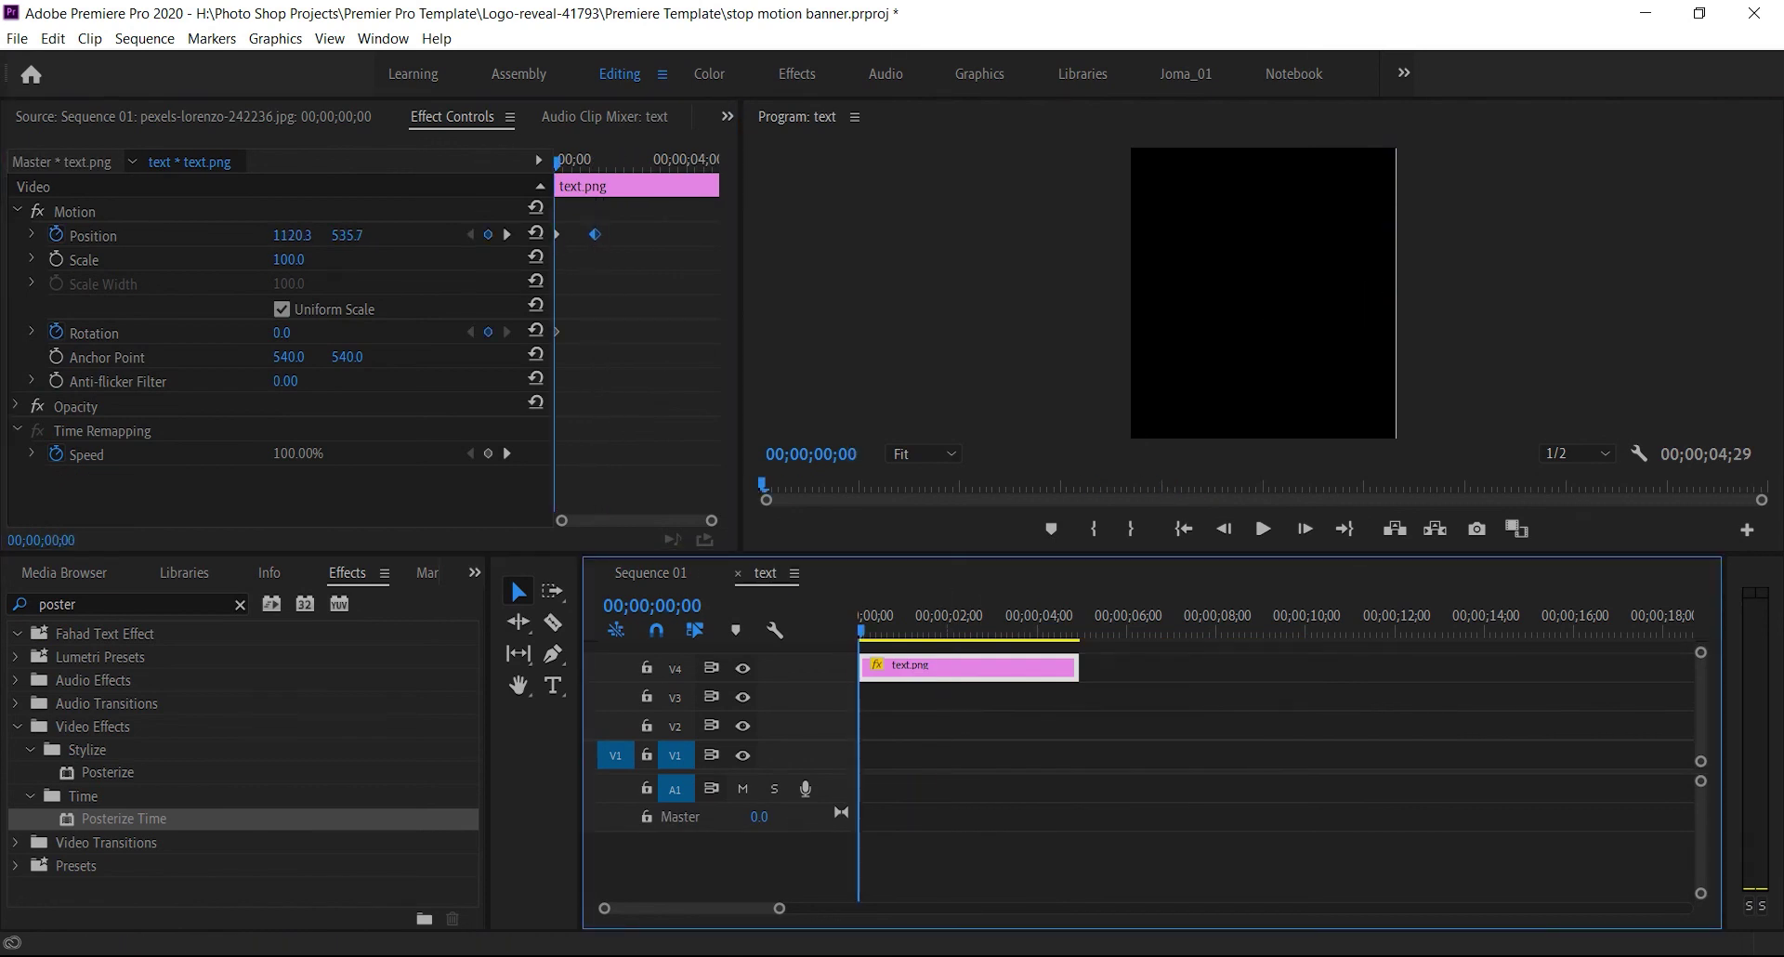
pyautogui.click(650, 573)
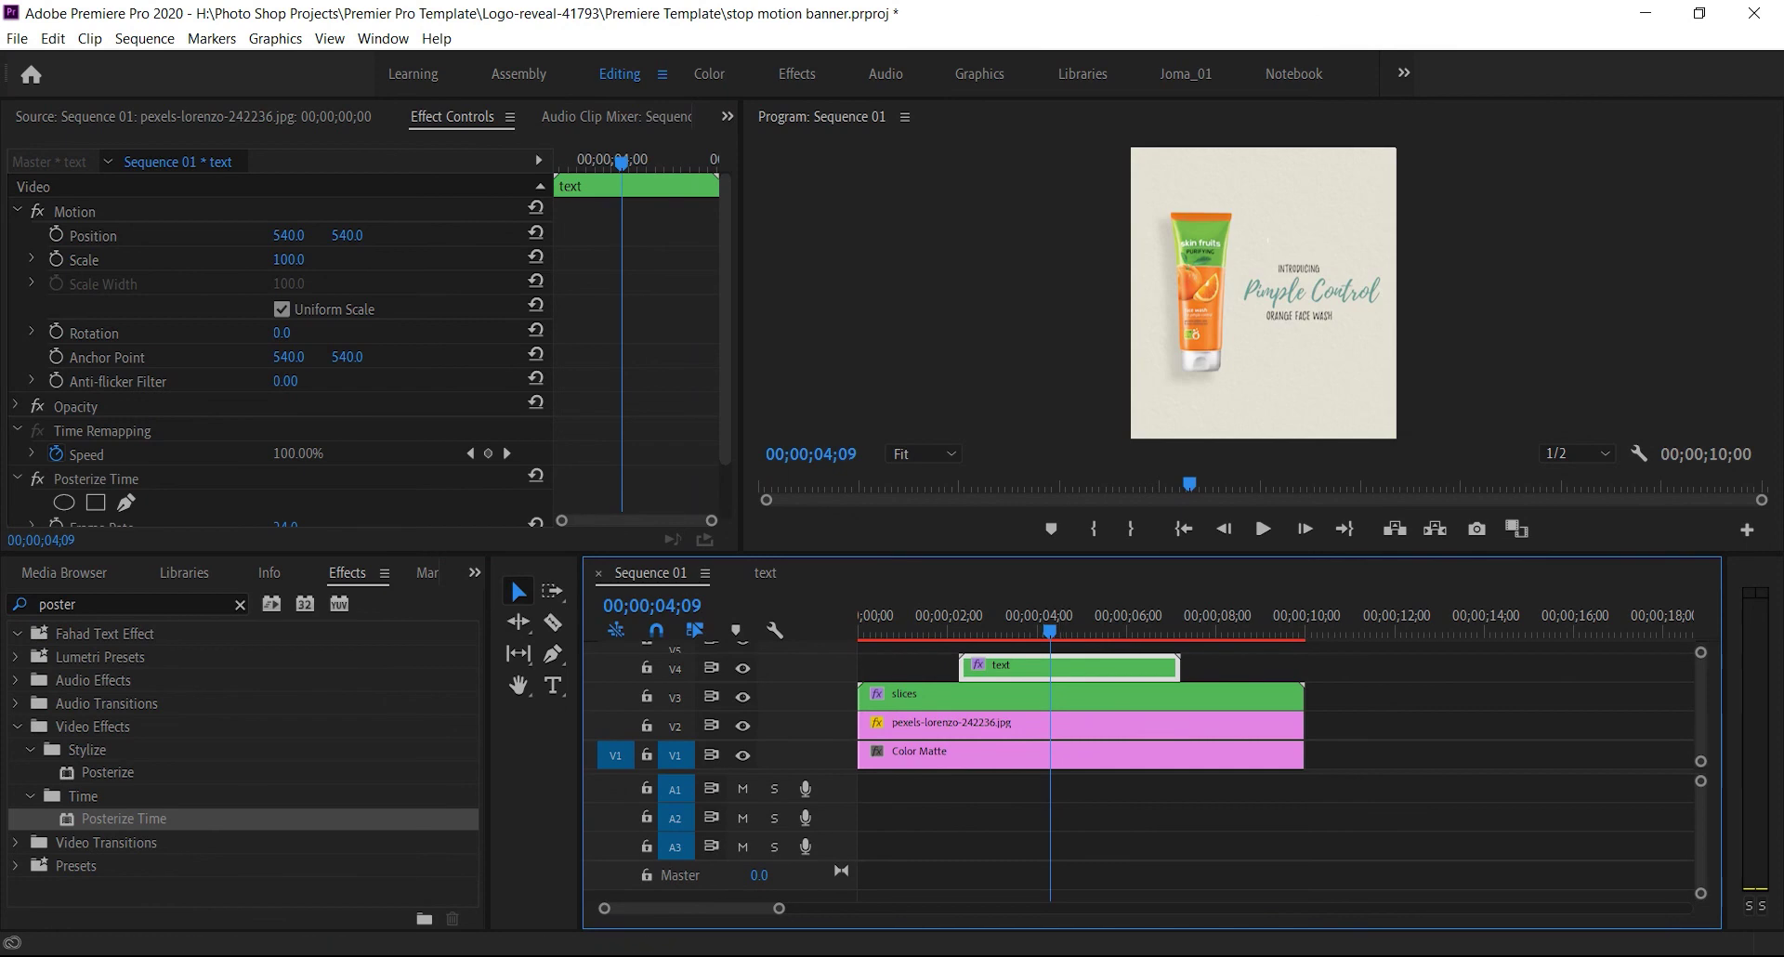
# Play Sequence 01 from the start to check the faster text movement and save the project
pyautogui.press('Home')
pyautogui.click(1263, 529)
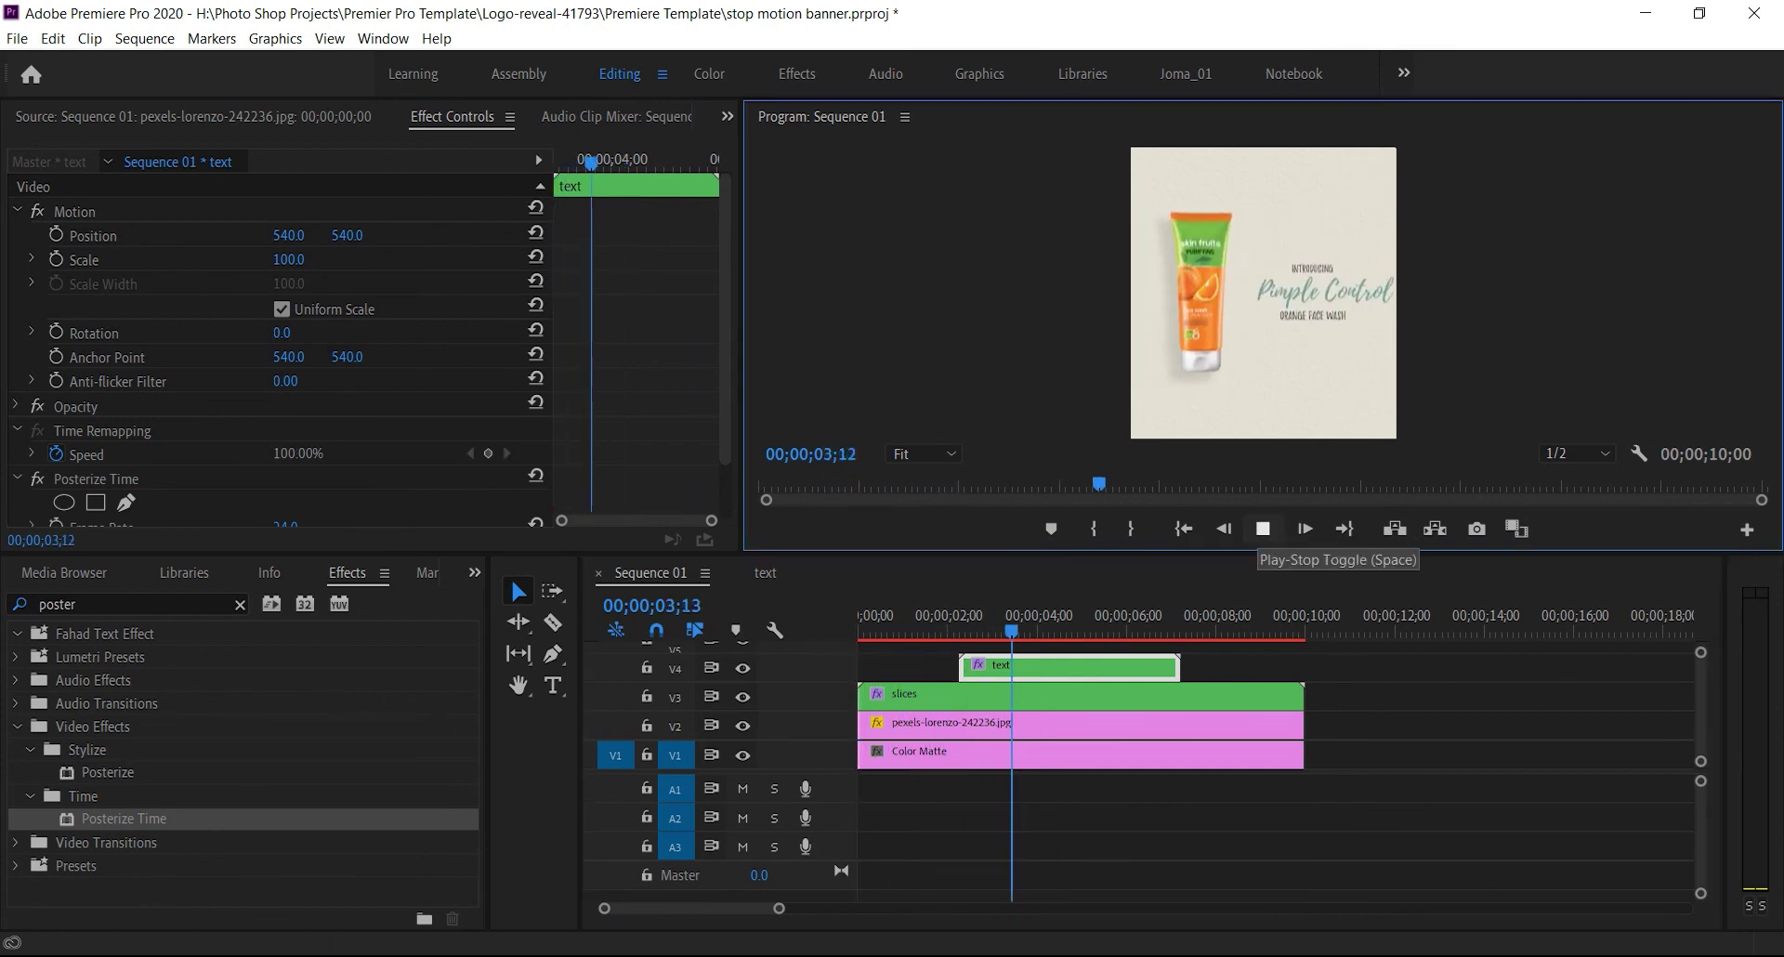
pyautogui.press('space')
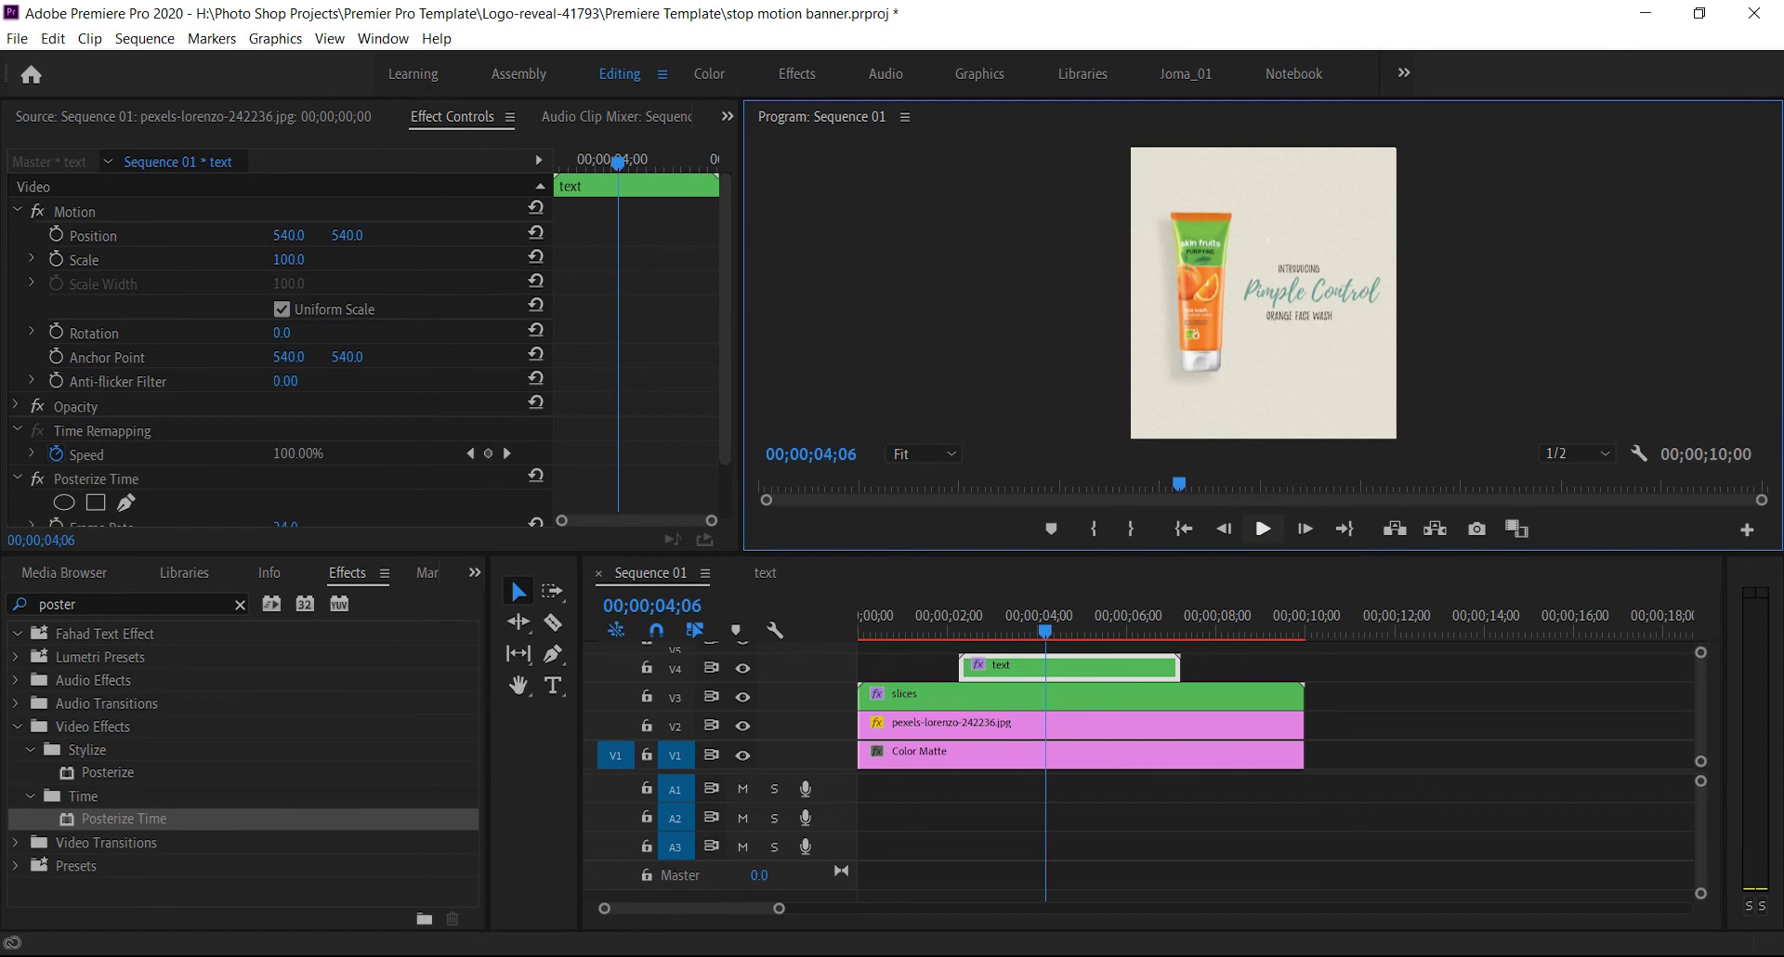
pyautogui.hotkey('ctrl', 's')
# Import order now.png, place it on V4 directly after the text clip and trim it to end at 00;00;10;00
pyautogui.rightClick(172, 859)
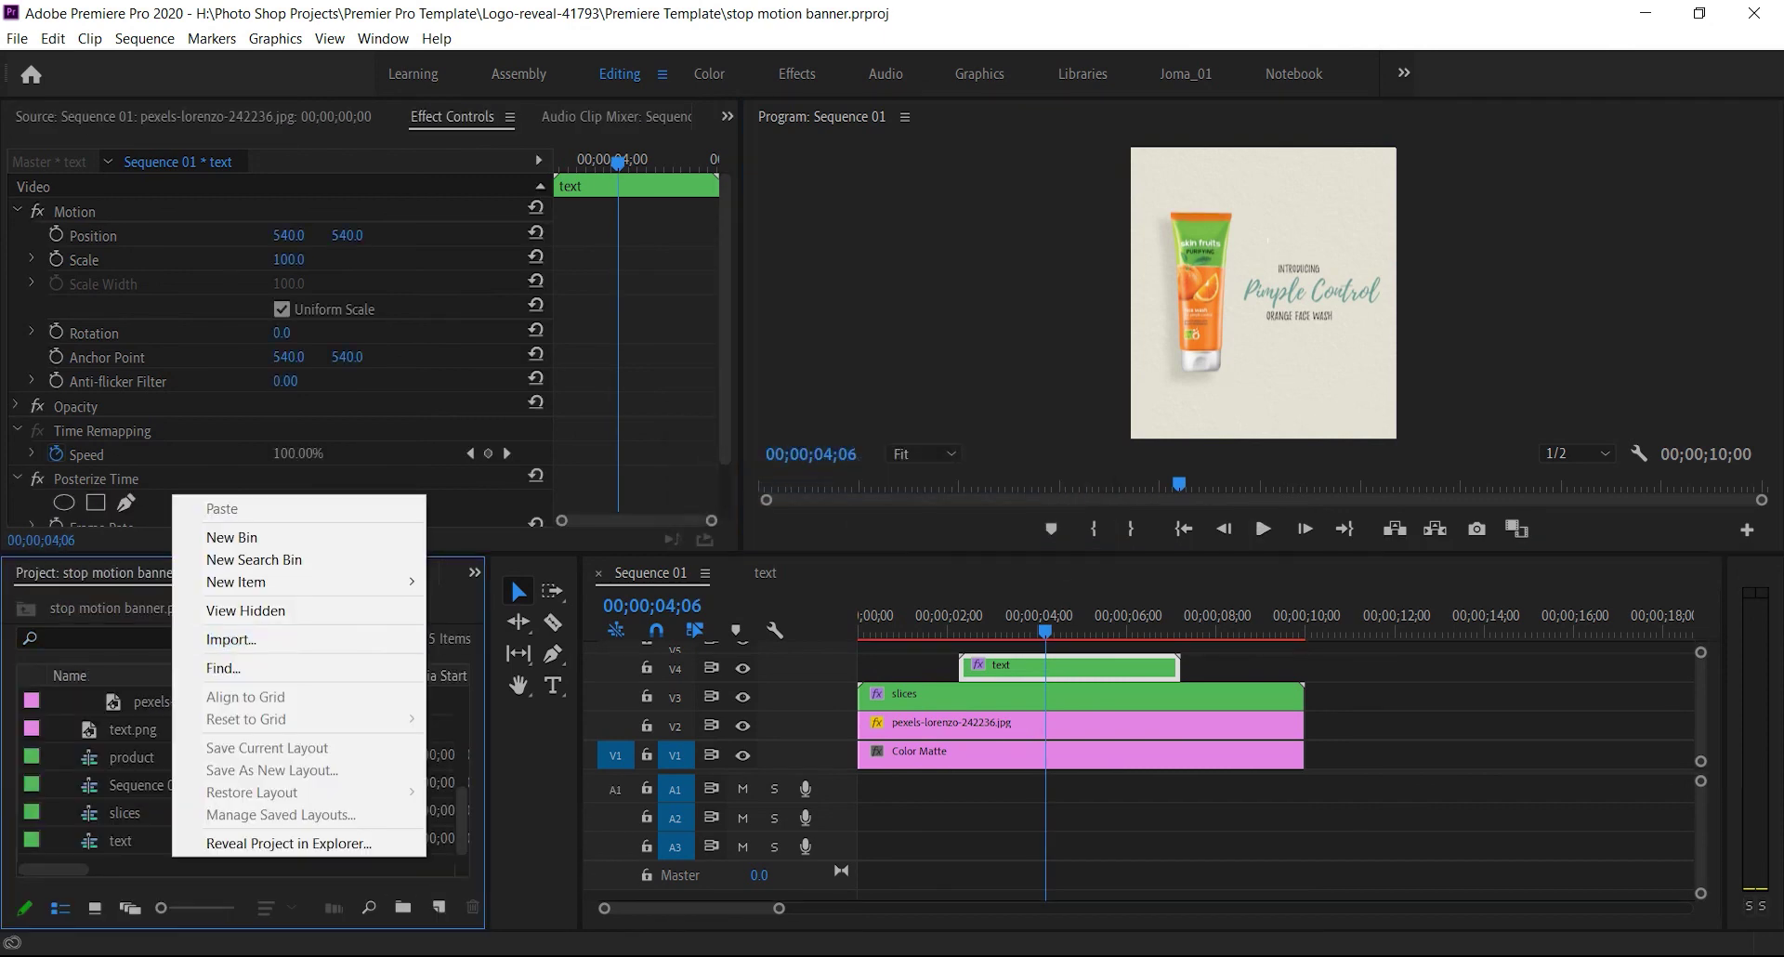
pyautogui.click(242, 639)
pyautogui.click(285, 439)
pyautogui.press('Return')
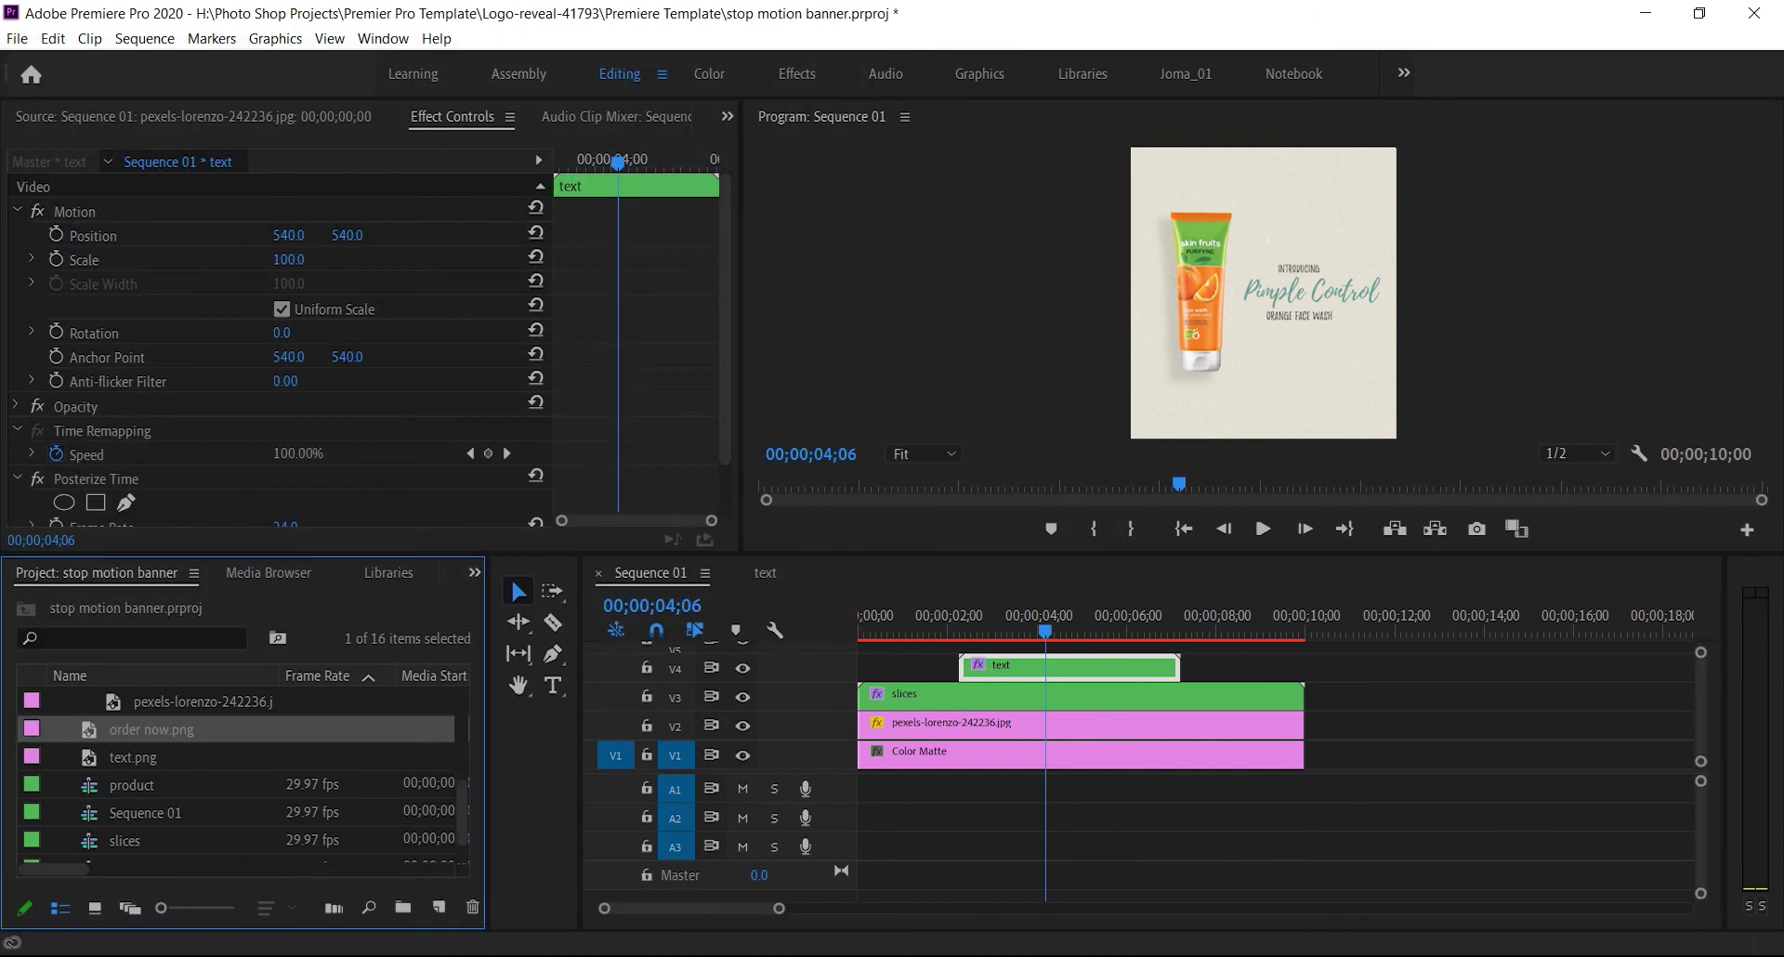
pyautogui.moveTo(140, 729); pyautogui.dragTo(1185, 667)
pyautogui.moveTo(1402, 667); pyautogui.dragTo(1304, 667)
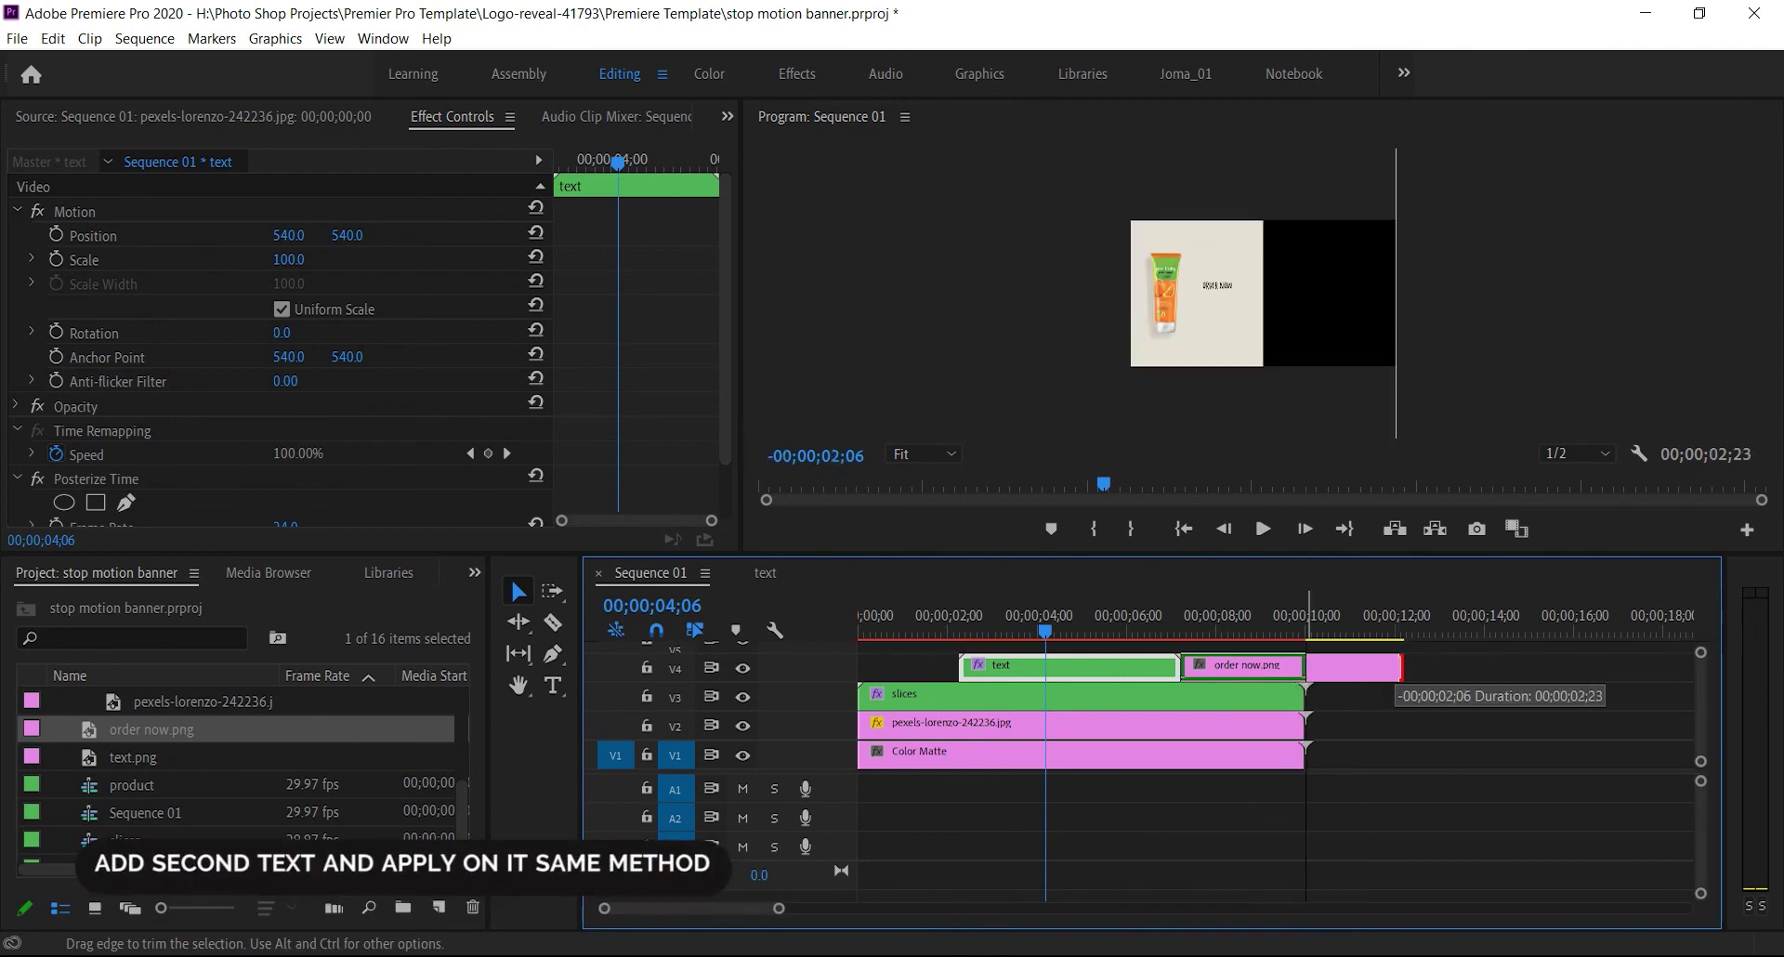
# Move the order now.png clip to V5, position it below the tagline at 526.1, 828.3, and trim the text clip's end slightly
pyautogui.press('space')
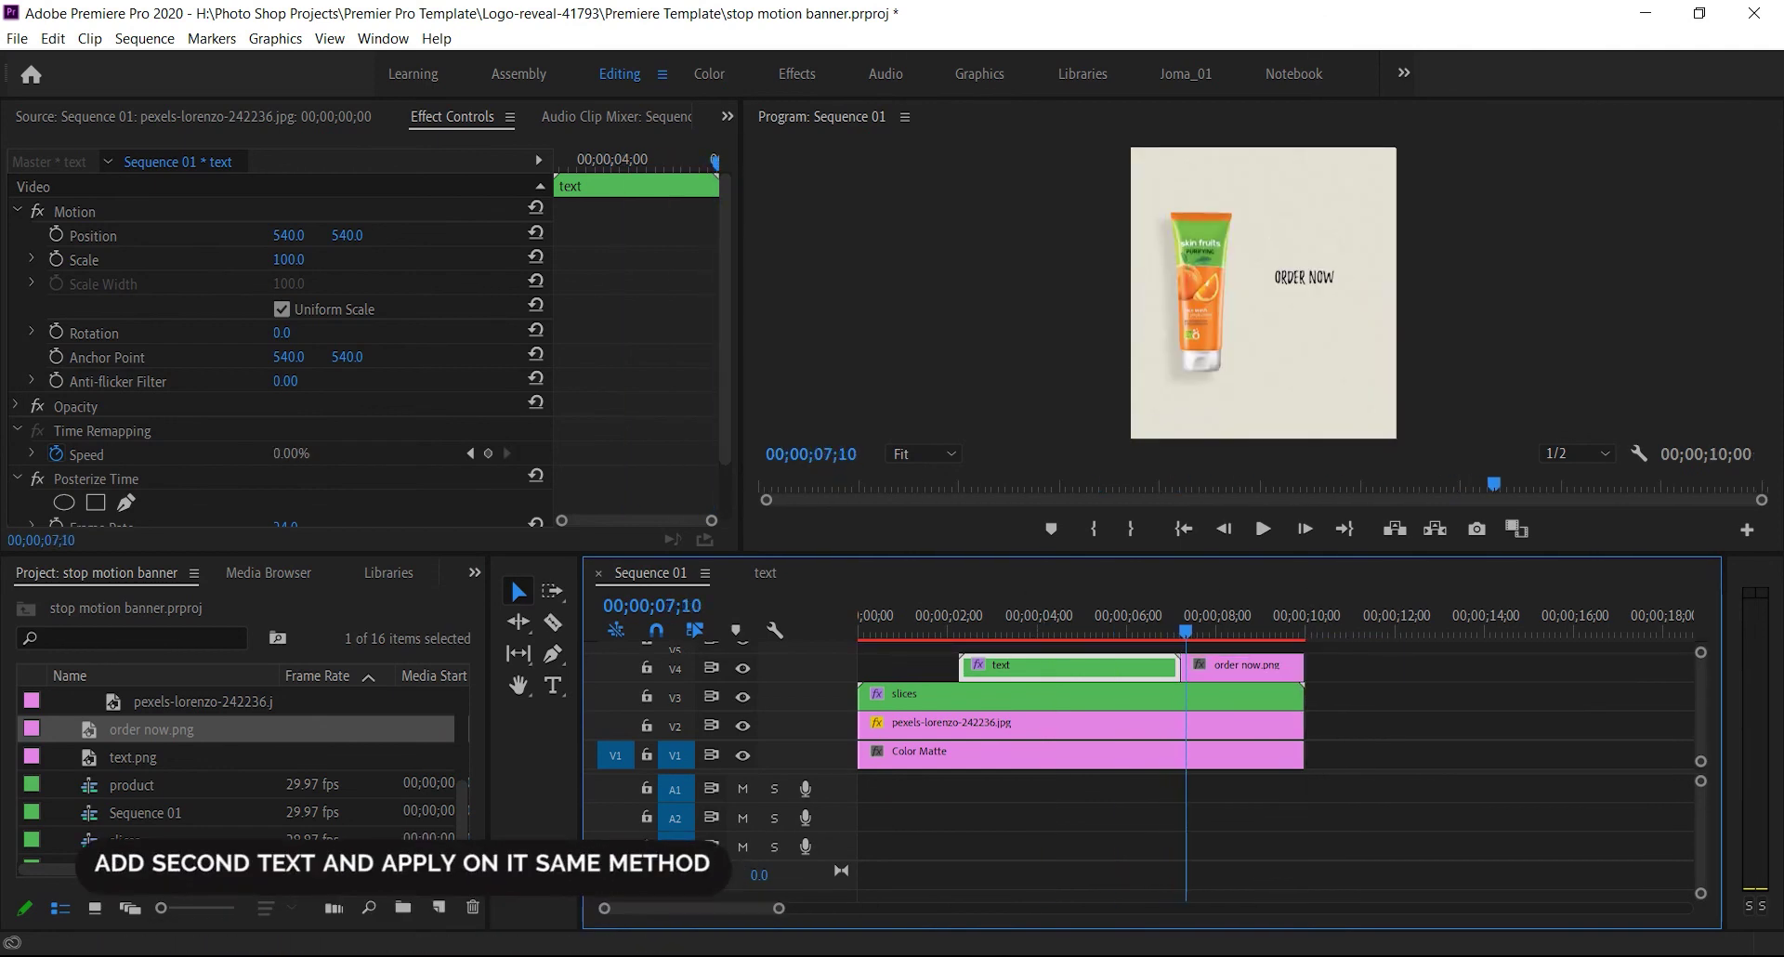
pyautogui.press('Left')
pyautogui.press('Left')
pyautogui.press('Left')
pyautogui.press('Left')
pyautogui.press('Left')
pyautogui.press('Left')
pyautogui.press('Right')
pyautogui.press('Right')
pyautogui.press('Right')
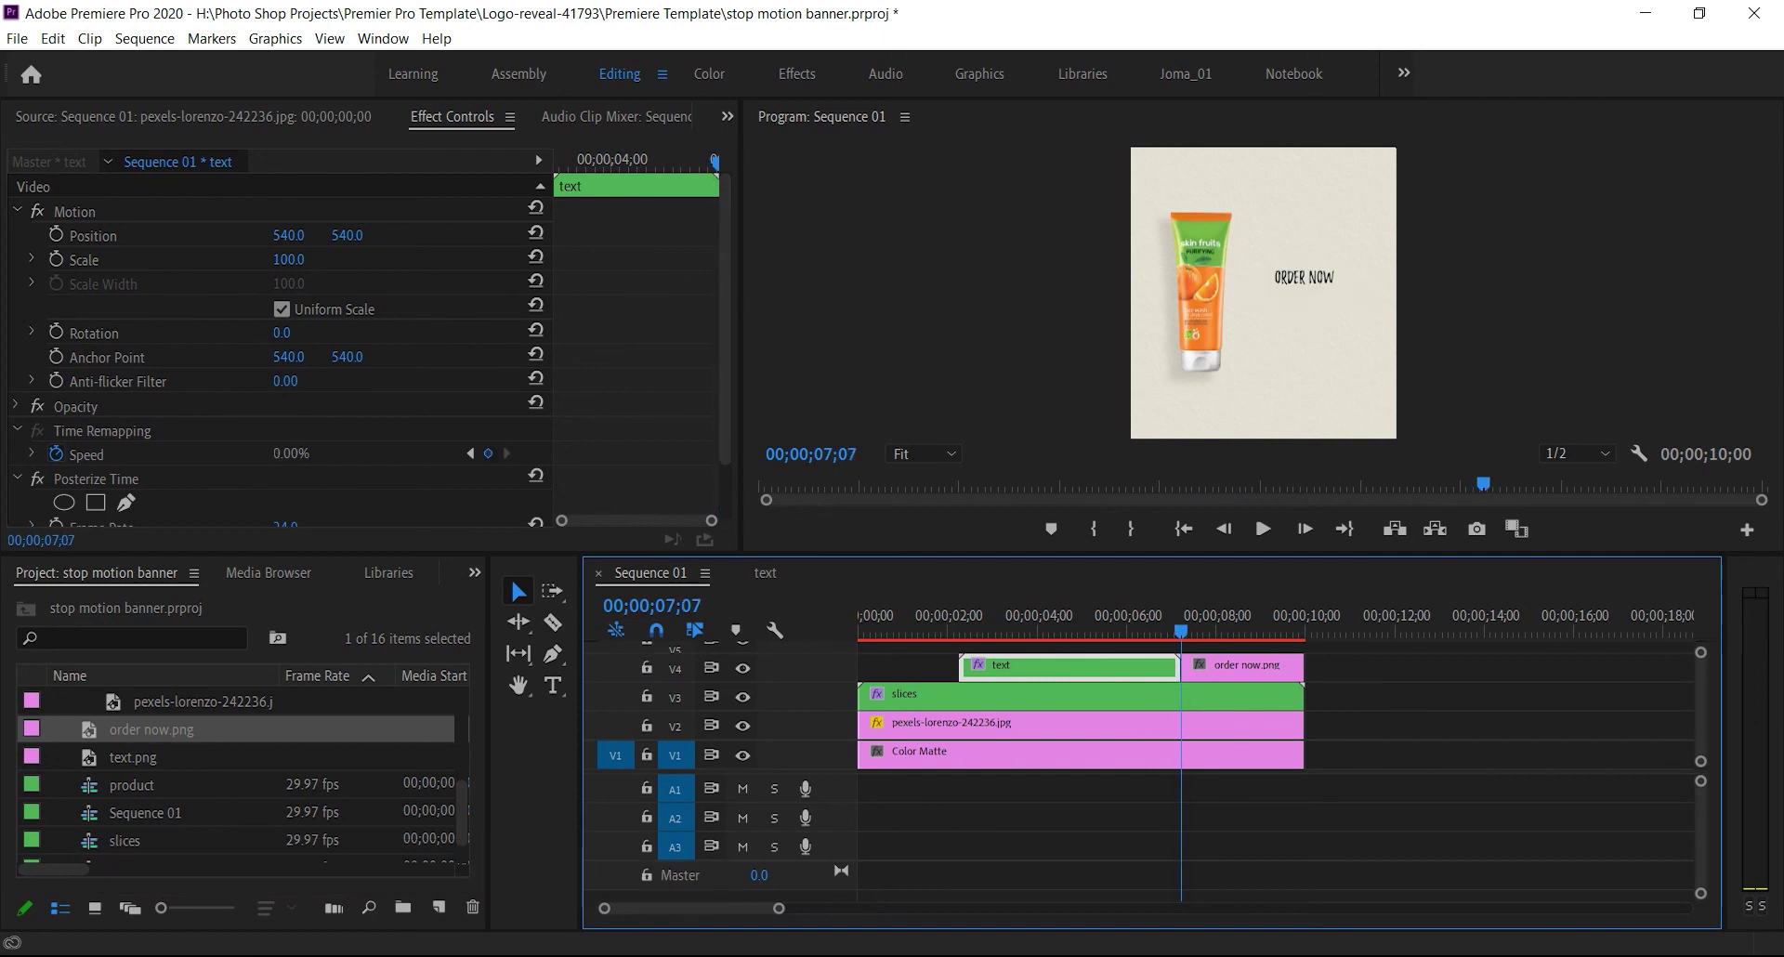
pyautogui.click(1223, 669)
pyautogui.scroll(2, 1069, 744)
pyautogui.moveTo(1180, 736); pyautogui.dragTo(1175, 736)
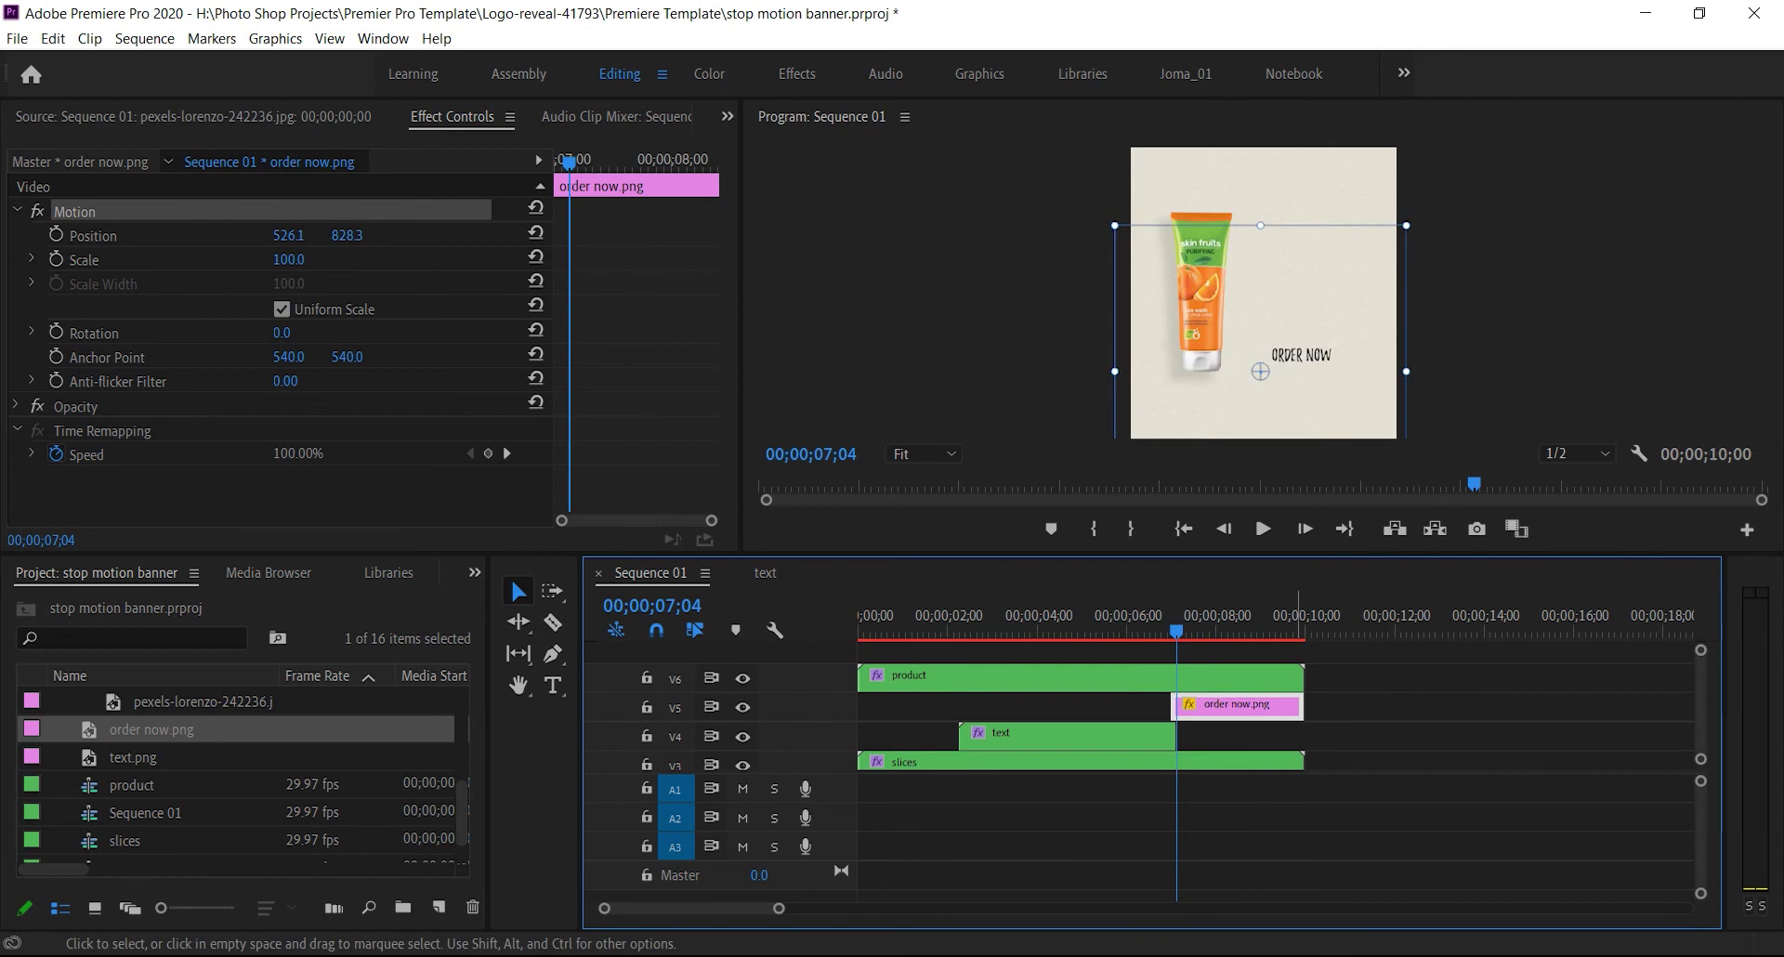
# Extend text.png inside the nested text sequence to 00;00;10;00, stretch the text clip in Sequence 01 to match, and play it
pyautogui.click(1175, 736)
pyautogui.doubleClick(1162, 736)
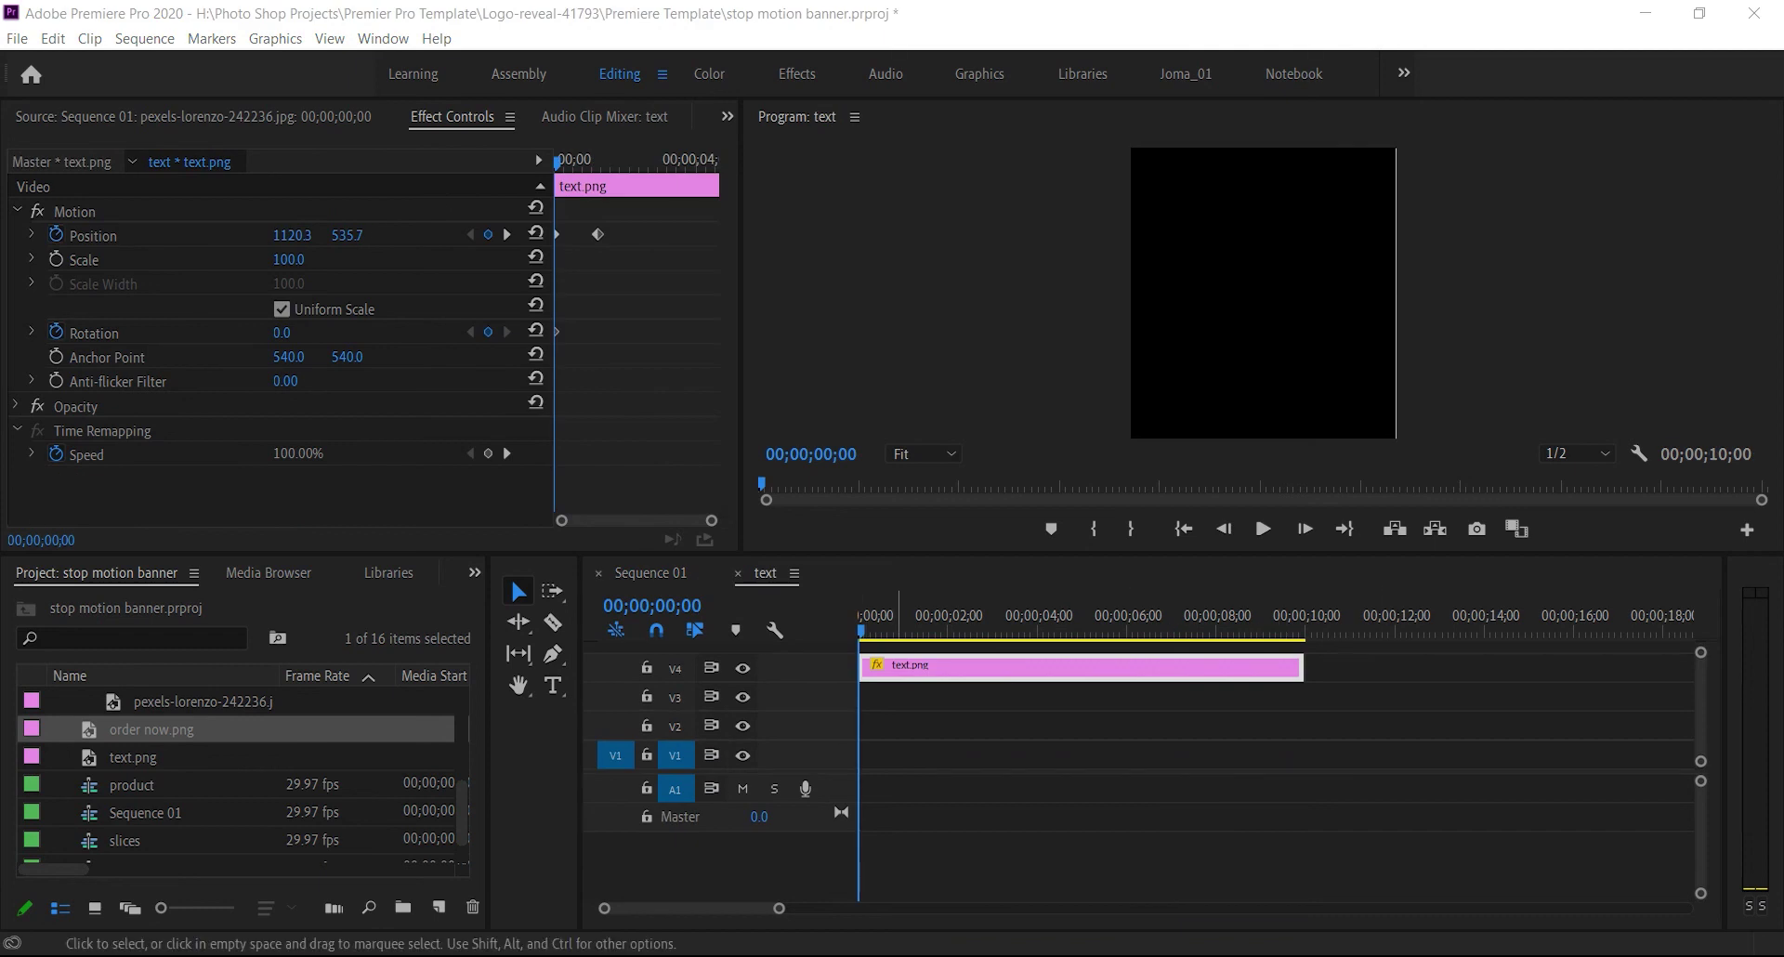
pyautogui.click(650, 573)
pyautogui.moveTo(1178, 621)
pyautogui.mouseDown()
pyautogui.moveTo(1028, 621)
pyautogui.moveTo(1192, 620)
pyautogui.moveTo(1145, 621)
pyautogui.mouseUp()
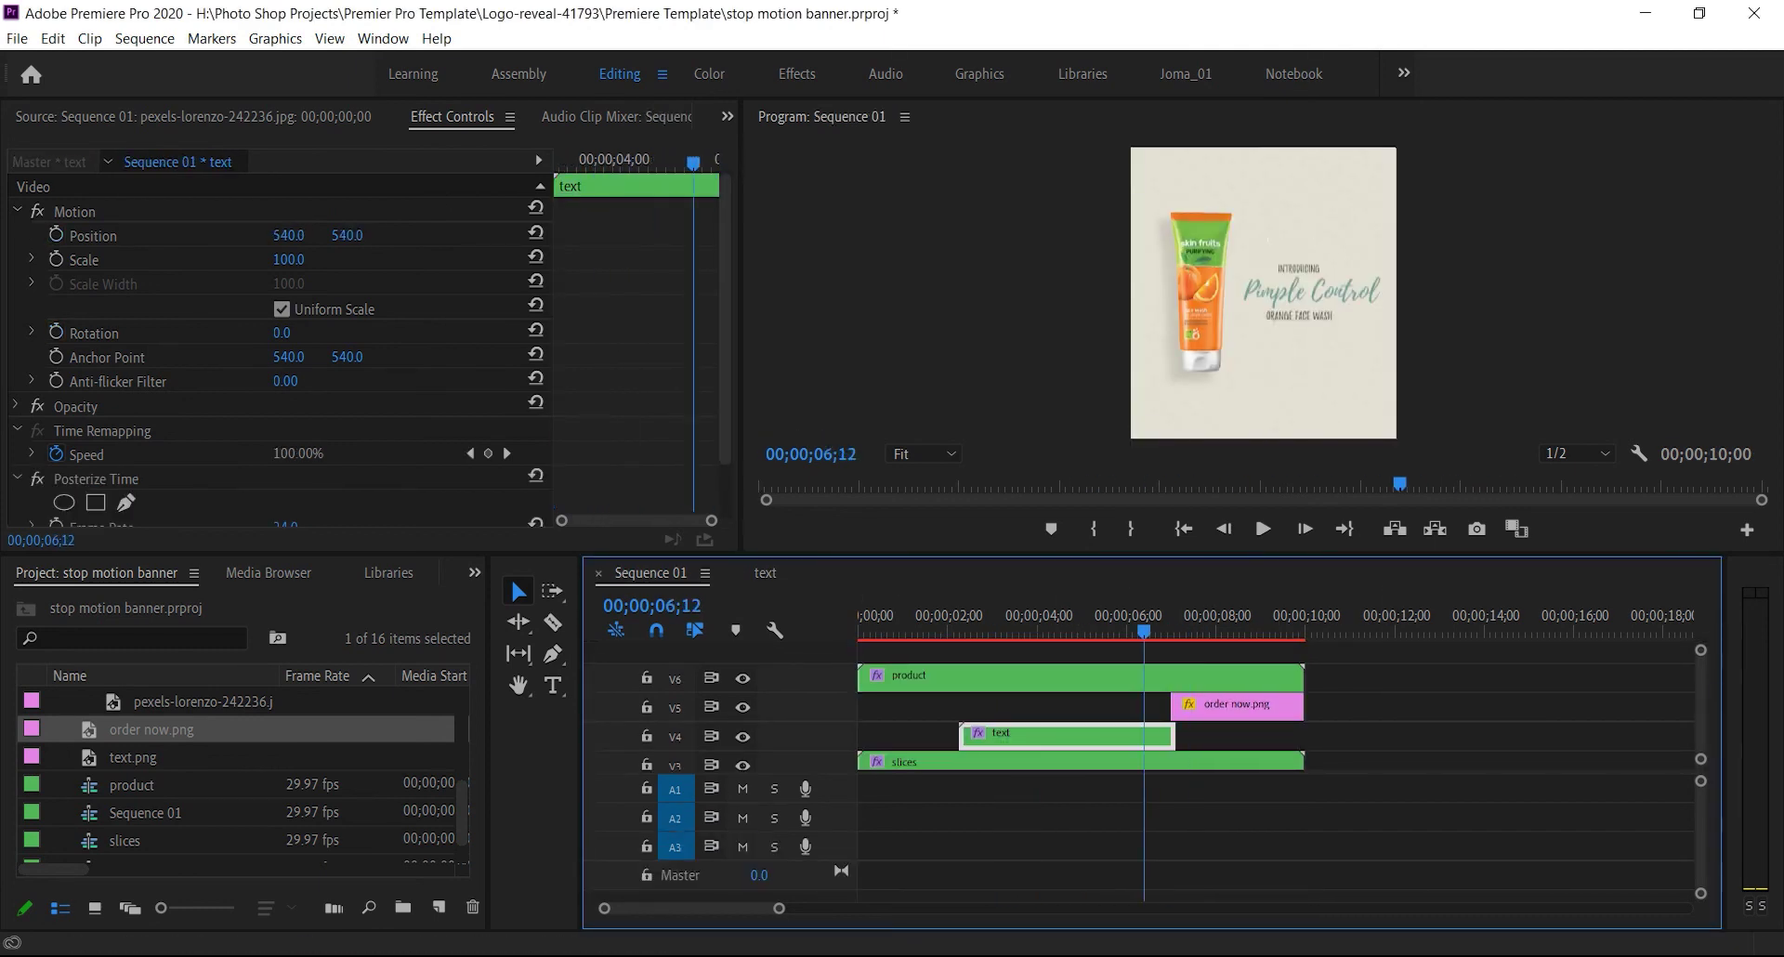
pyautogui.click(1263, 529)
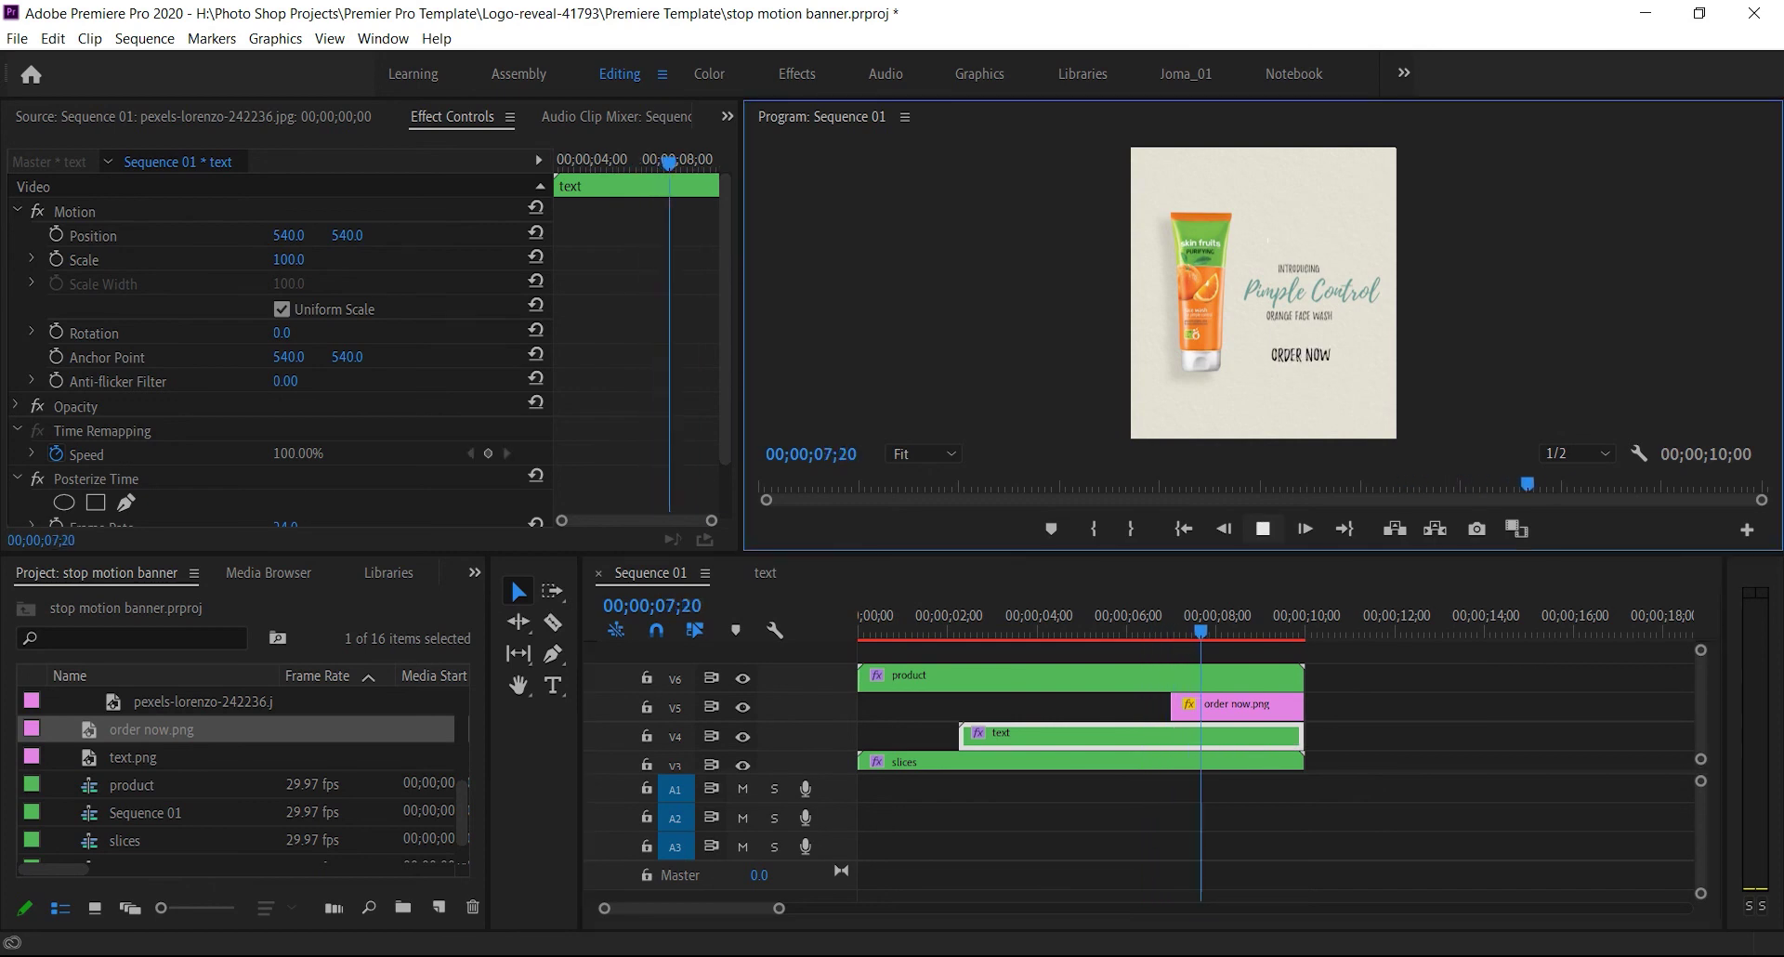
# Place order now.png past the frame's right edge at 1032.9, 828.3 and keyframe its Position at 00;00;07;01
pyautogui.click(1237, 706)
pyautogui.moveTo(1185, 621); pyautogui.dragTo(1166, 621)
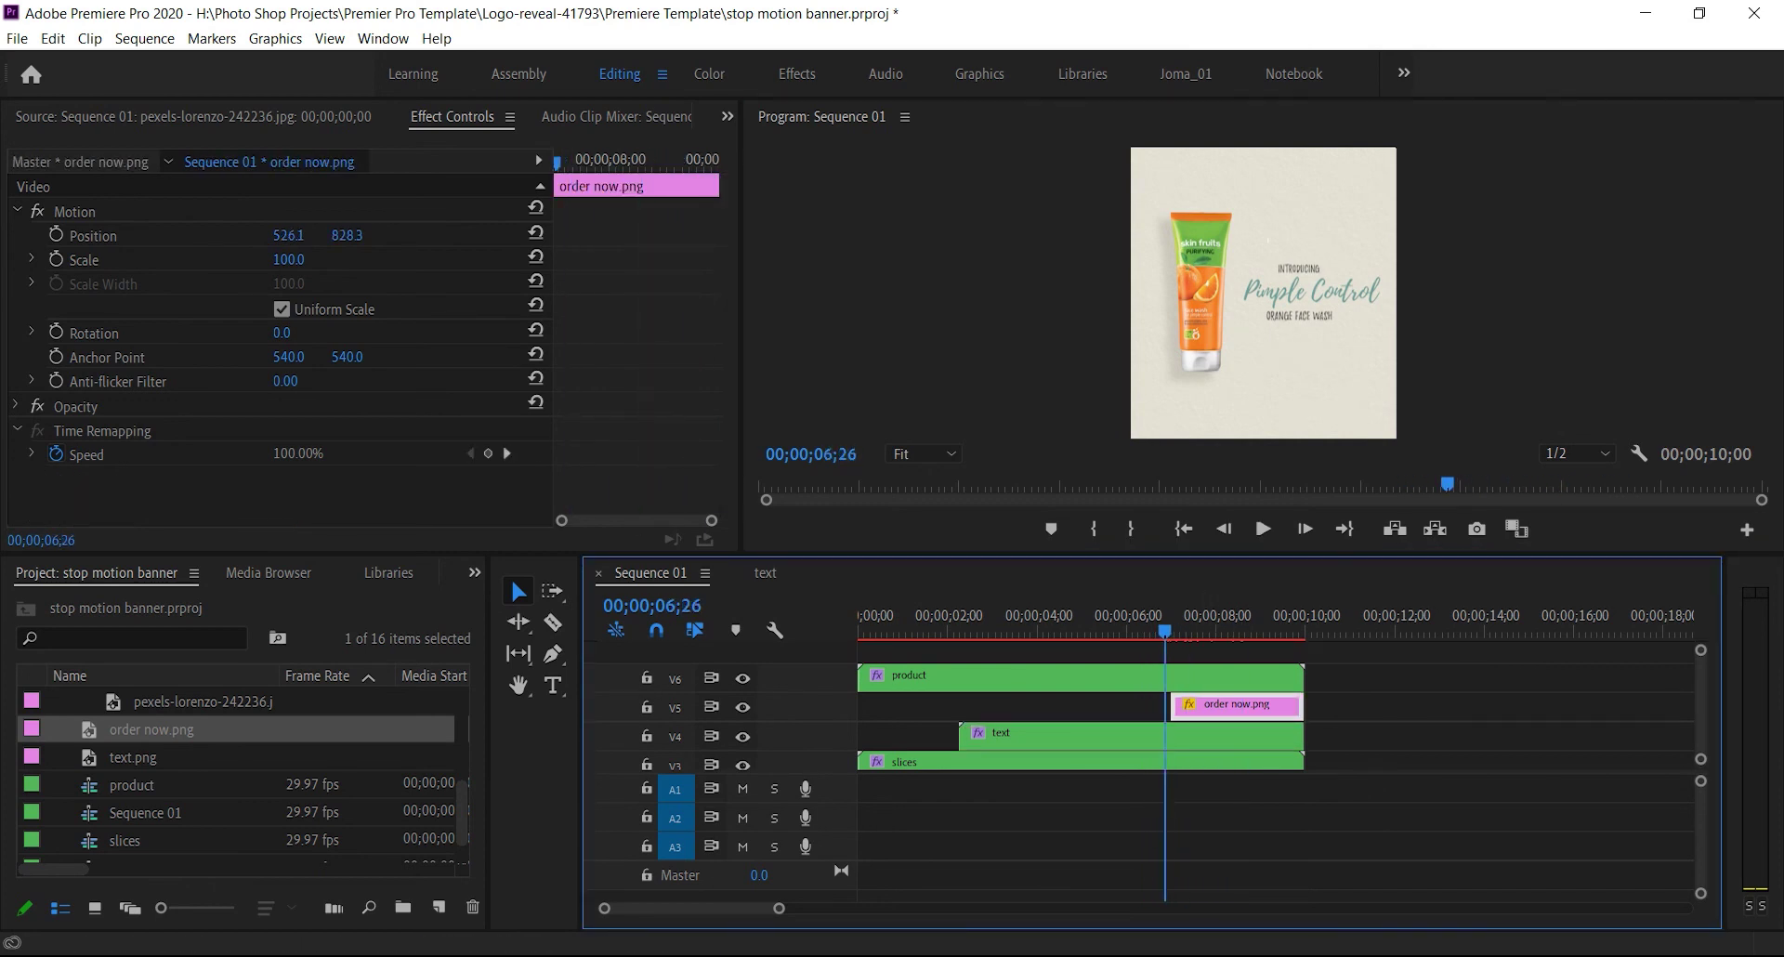
pyautogui.click(74, 212)
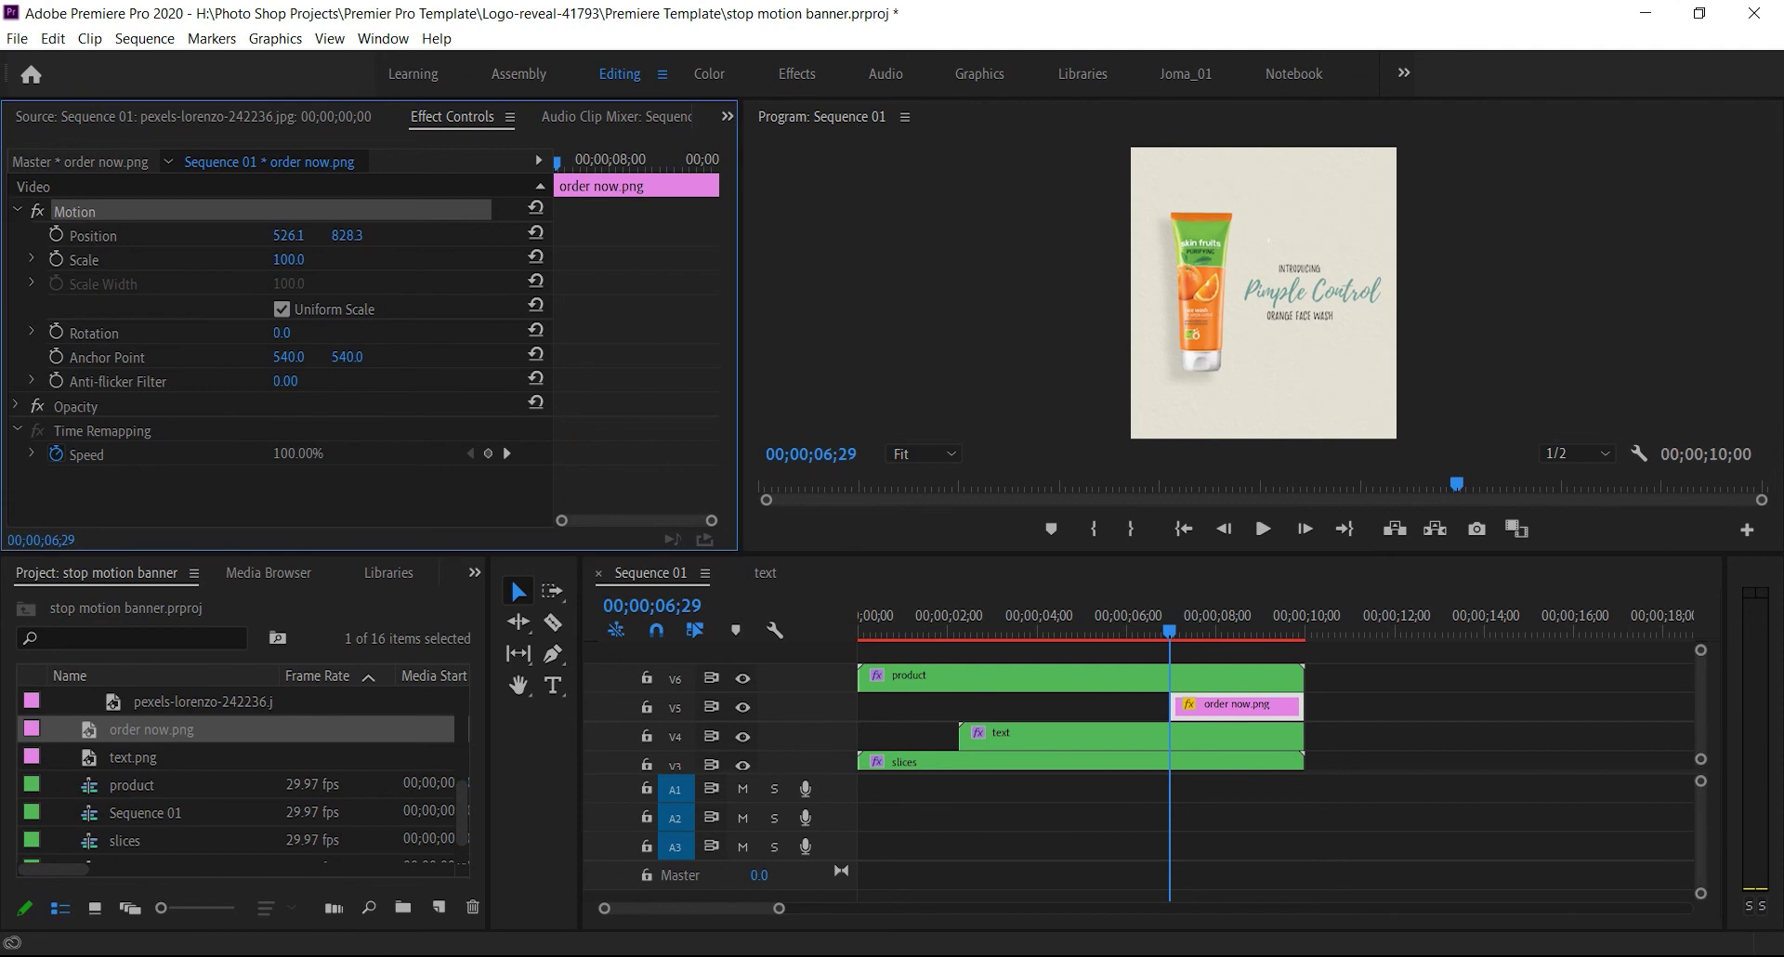
pyautogui.moveTo(1171, 631); pyautogui.dragTo(1173, 631)
pyautogui.moveTo(1301, 356); pyautogui.dragTo(1419, 355)
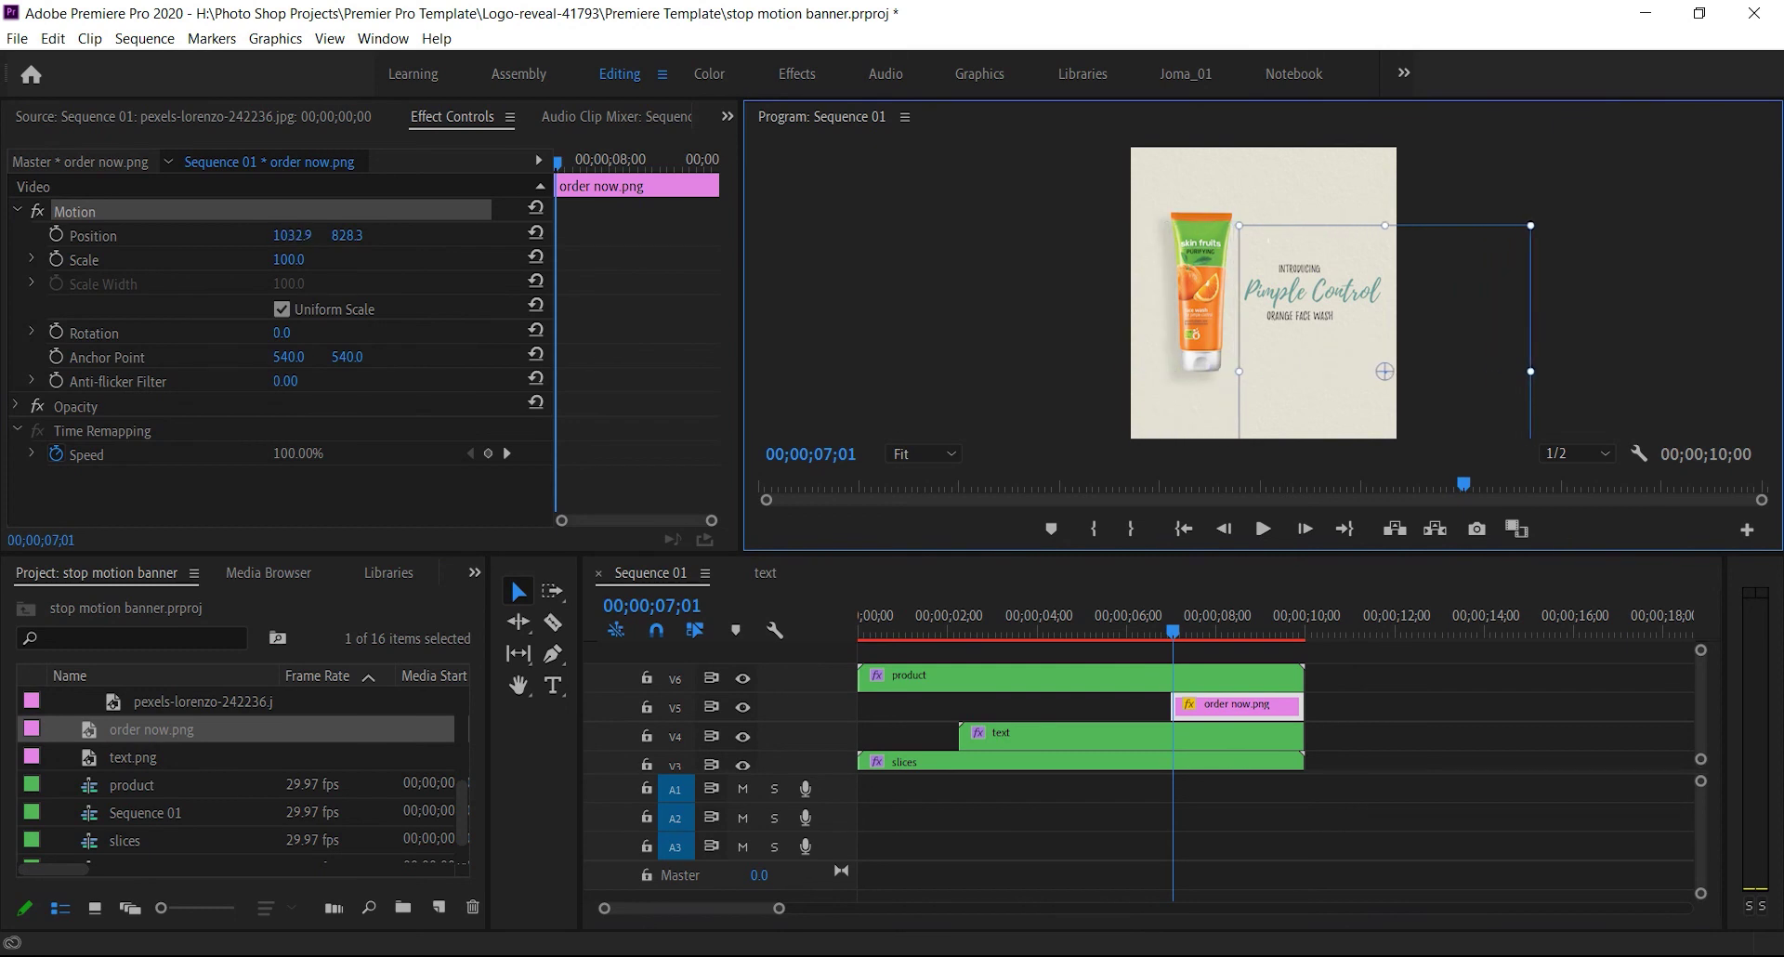
pyautogui.click(55, 235)
# Add a second Position keyframe to order now.png at 00;00;08;09, placing it below the tagline at 530.8, 836.9
pyautogui.moveTo(1173, 631); pyautogui.dragTo(1229, 633)
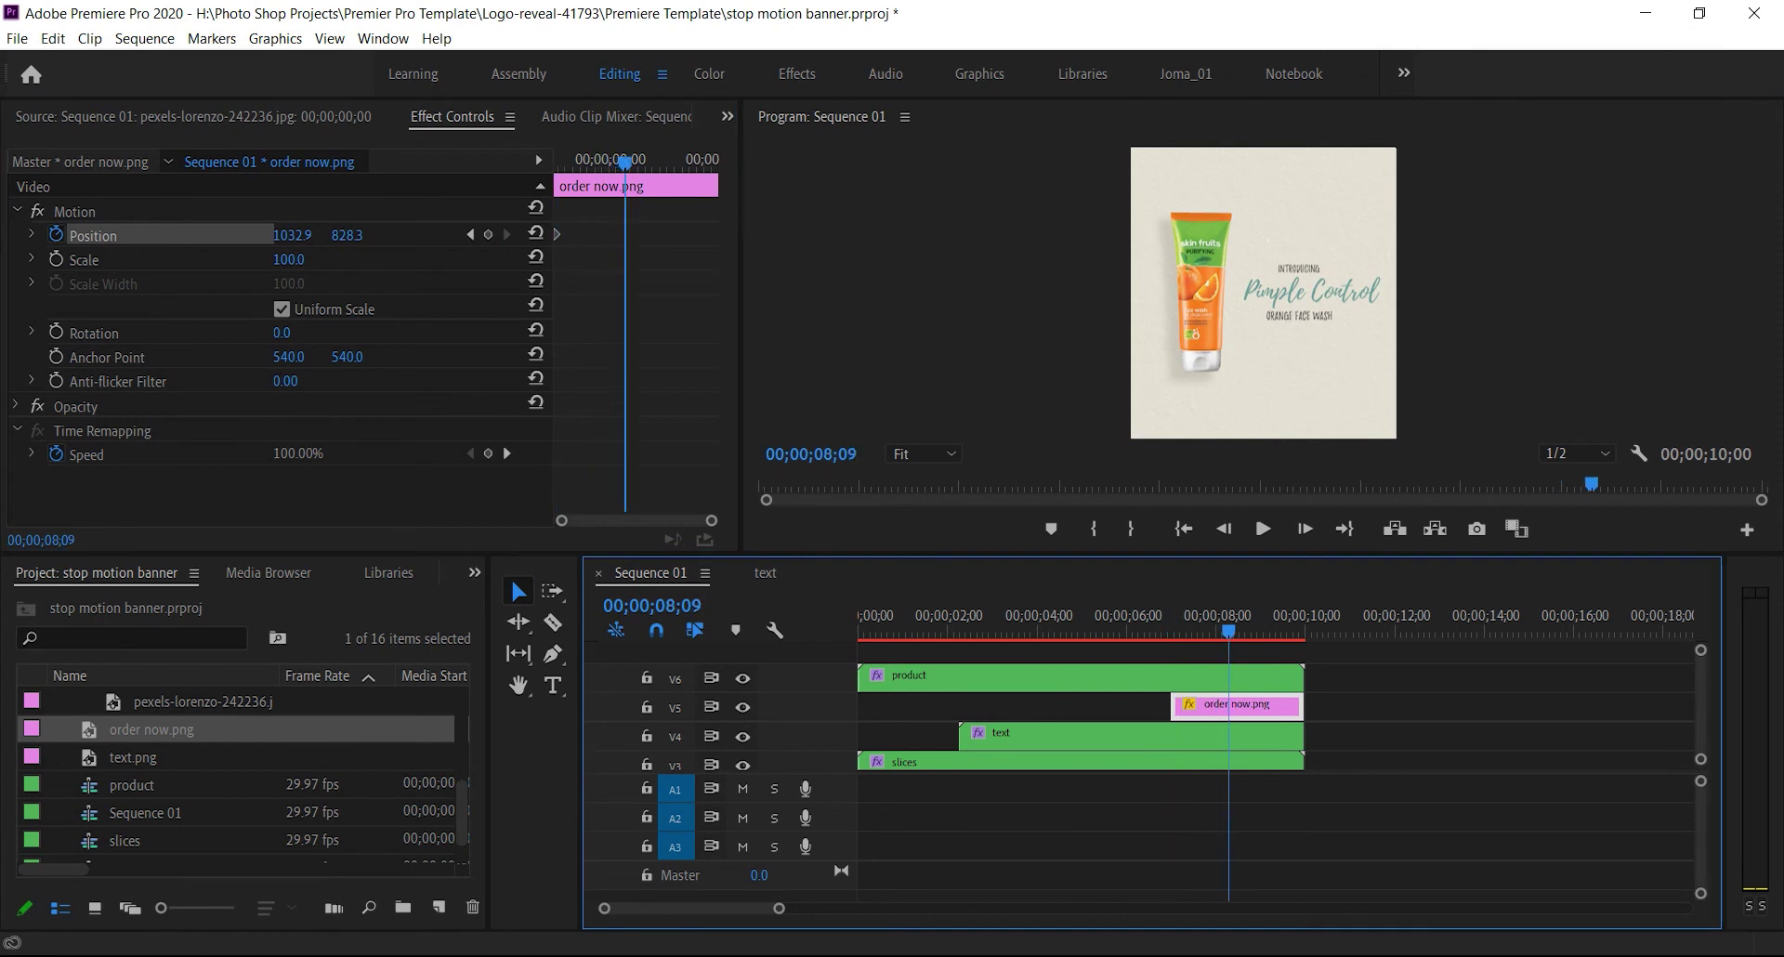
pyautogui.click(74, 211)
pyautogui.moveTo(1371, 383); pyautogui.dragTo(1319, 384)
pyautogui.moveTo(1268, 328); pyautogui.dragTo(1195, 328)
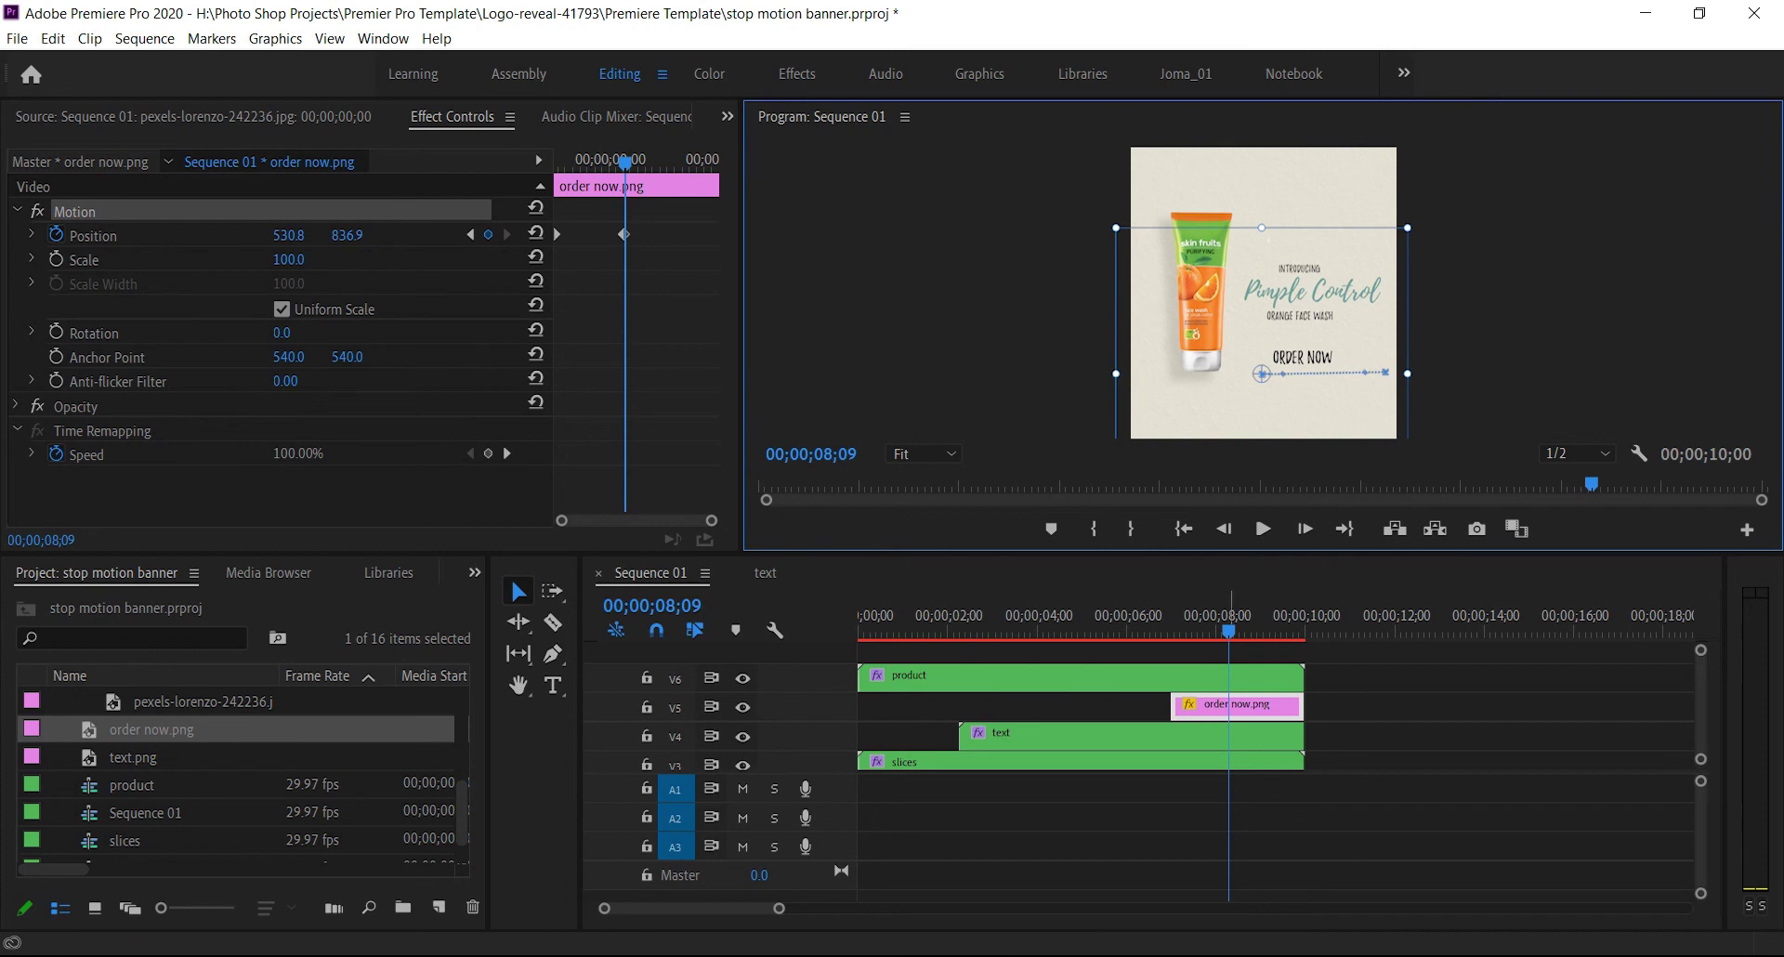
# Play the whole sequence to check when the order now.png text slides in
pyautogui.press('Home')
pyautogui.click(1263, 529)
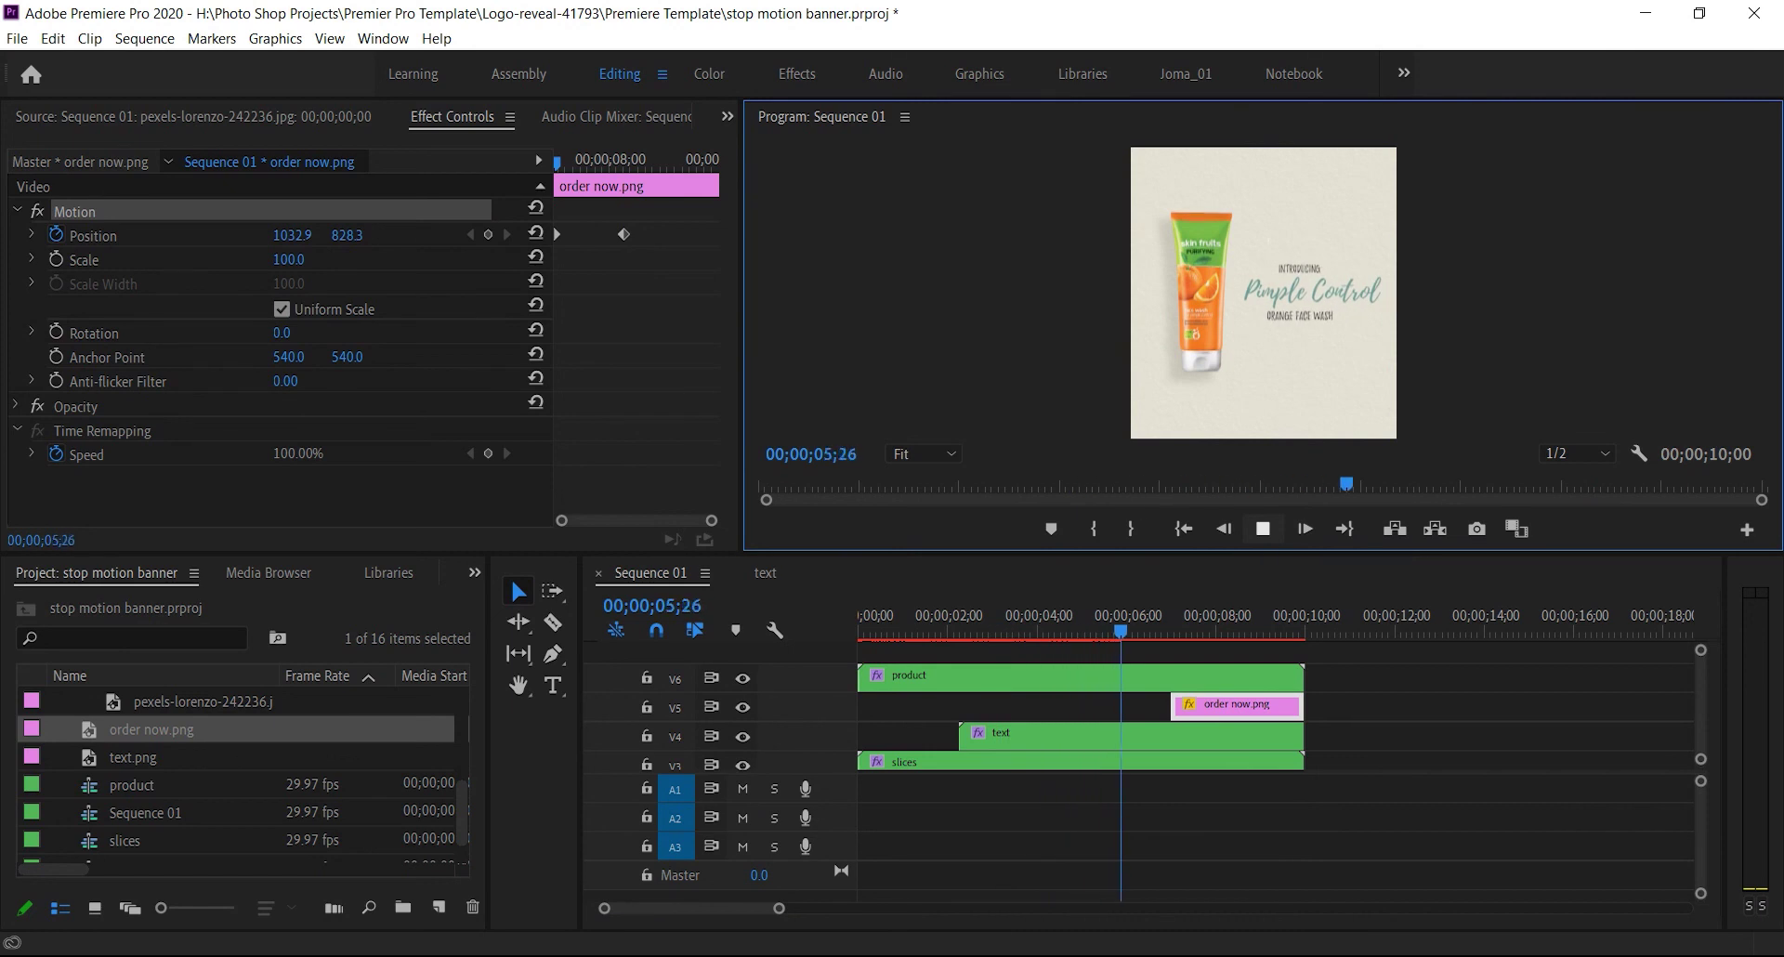
pyautogui.press('space')
# Extend the order now.png clip's start back to 00;00;03;23, move its Position keyframes near that start, and check the timing in playback
pyautogui.moveTo(1174, 707); pyautogui.dragTo(1088, 707)
pyautogui.moveTo(1256, 632); pyautogui.dragTo(973, 632)
pyautogui.click(1263, 528)
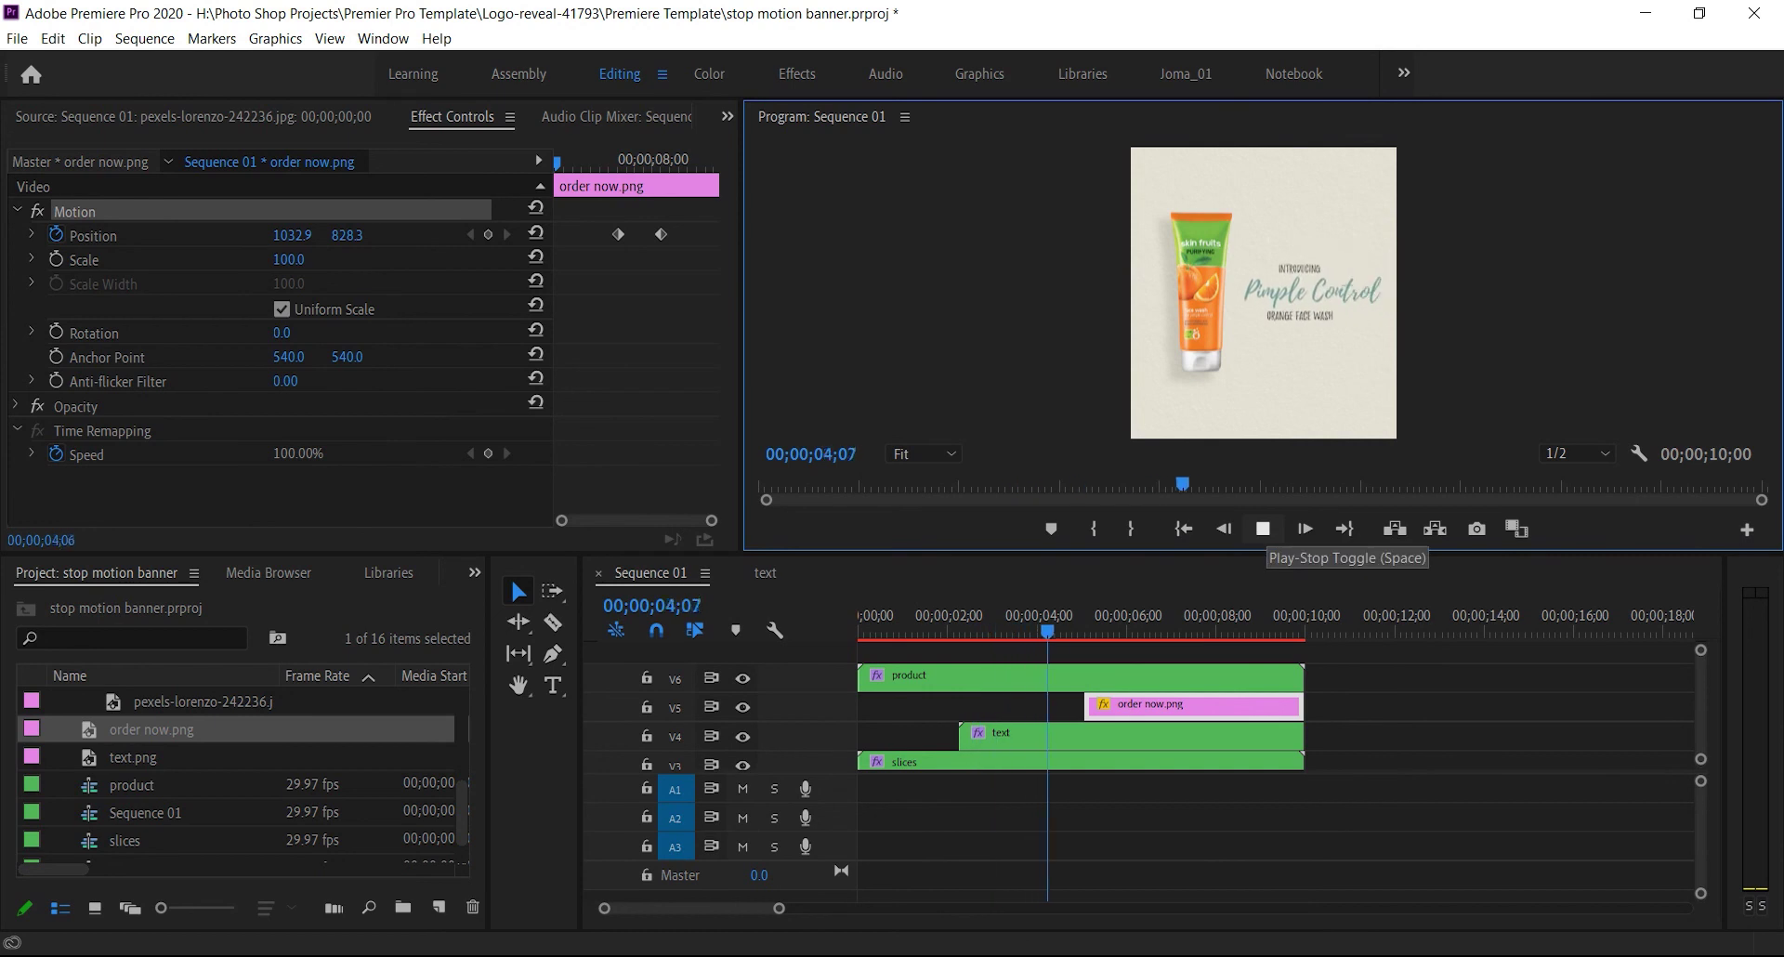
pyautogui.click(1262, 529)
pyautogui.moveTo(1091, 708); pyautogui.dragTo(1063, 707)
pyautogui.moveTo(1075, 632); pyautogui.dragTo(983, 632)
pyautogui.click(1262, 529)
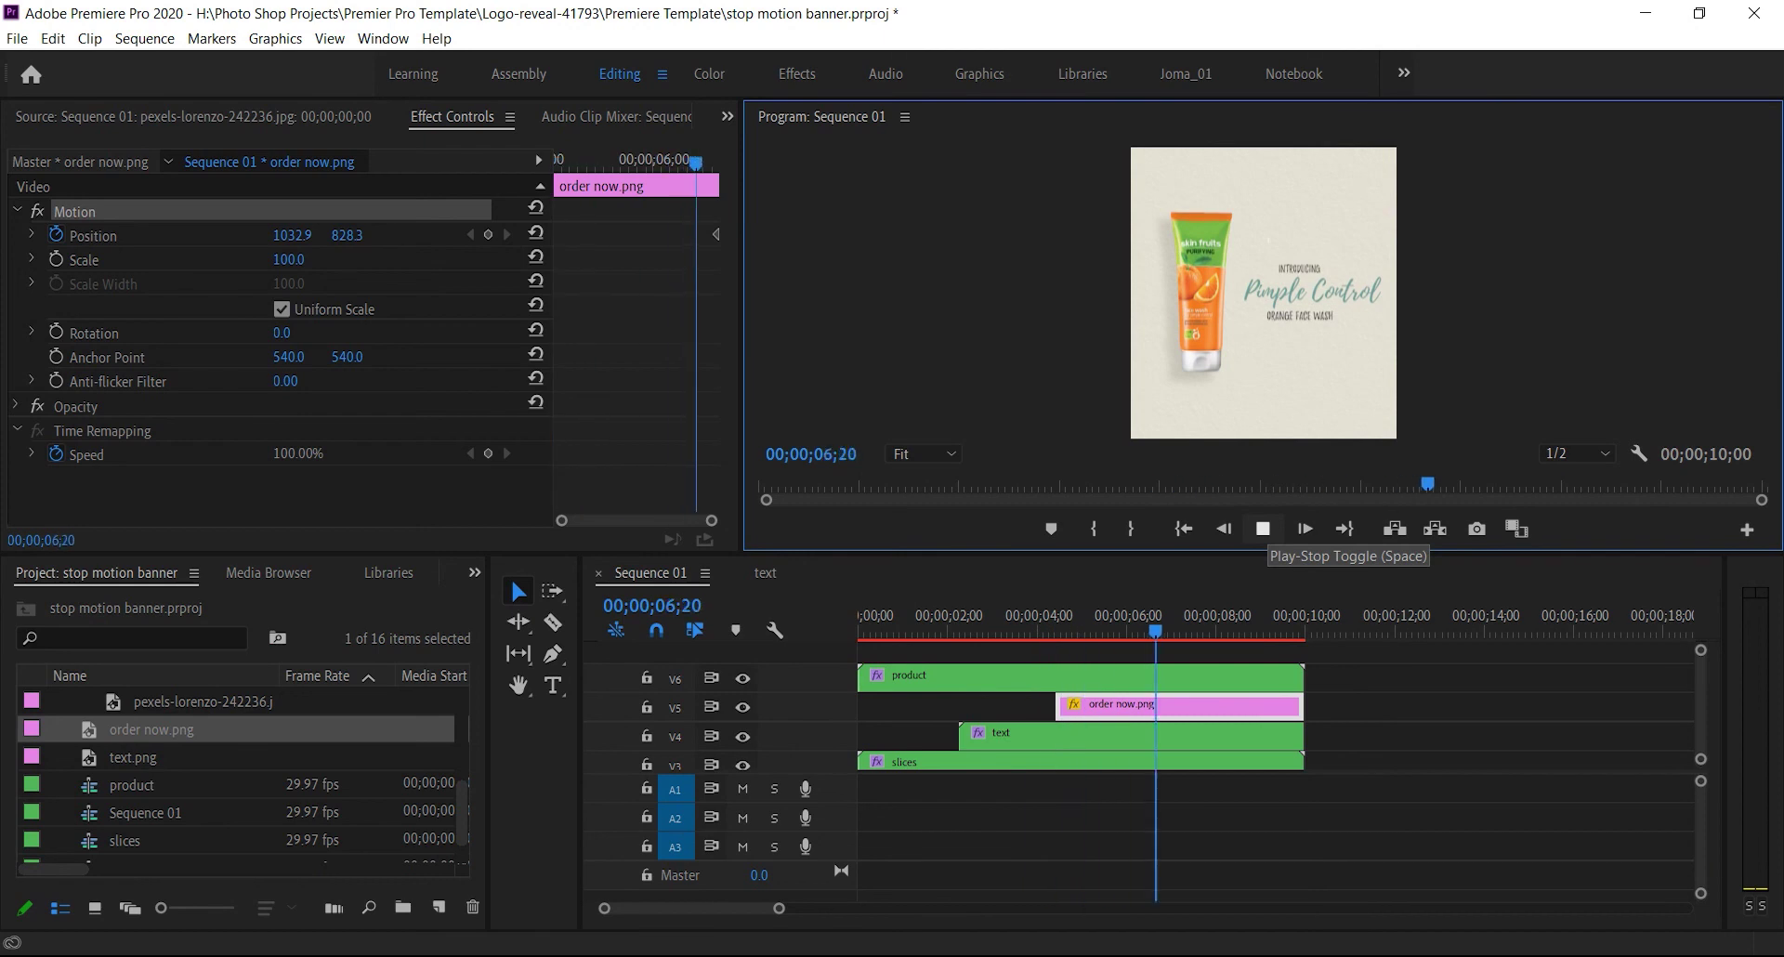
pyautogui.click(1262, 529)
pyautogui.click(1262, 529)
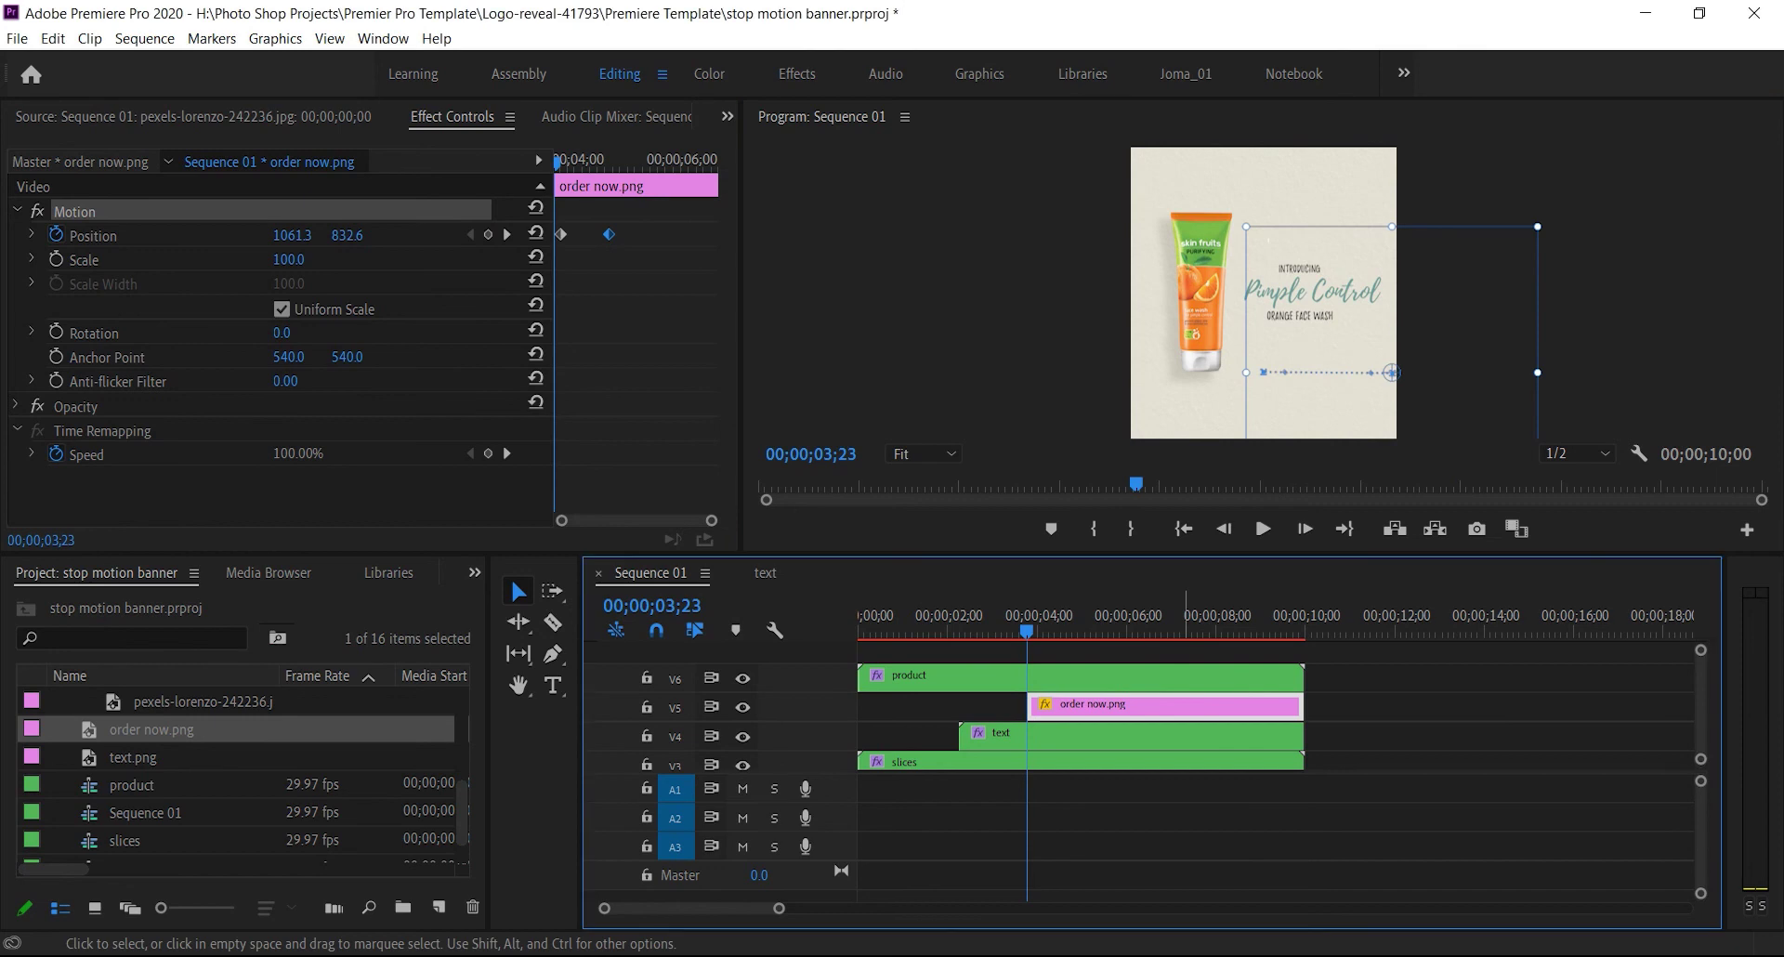
# Nest the order now.png clip on V5 into a sequence named "order now"
pyautogui.rightClick(1186, 708)
pyautogui.click(1230, 479)
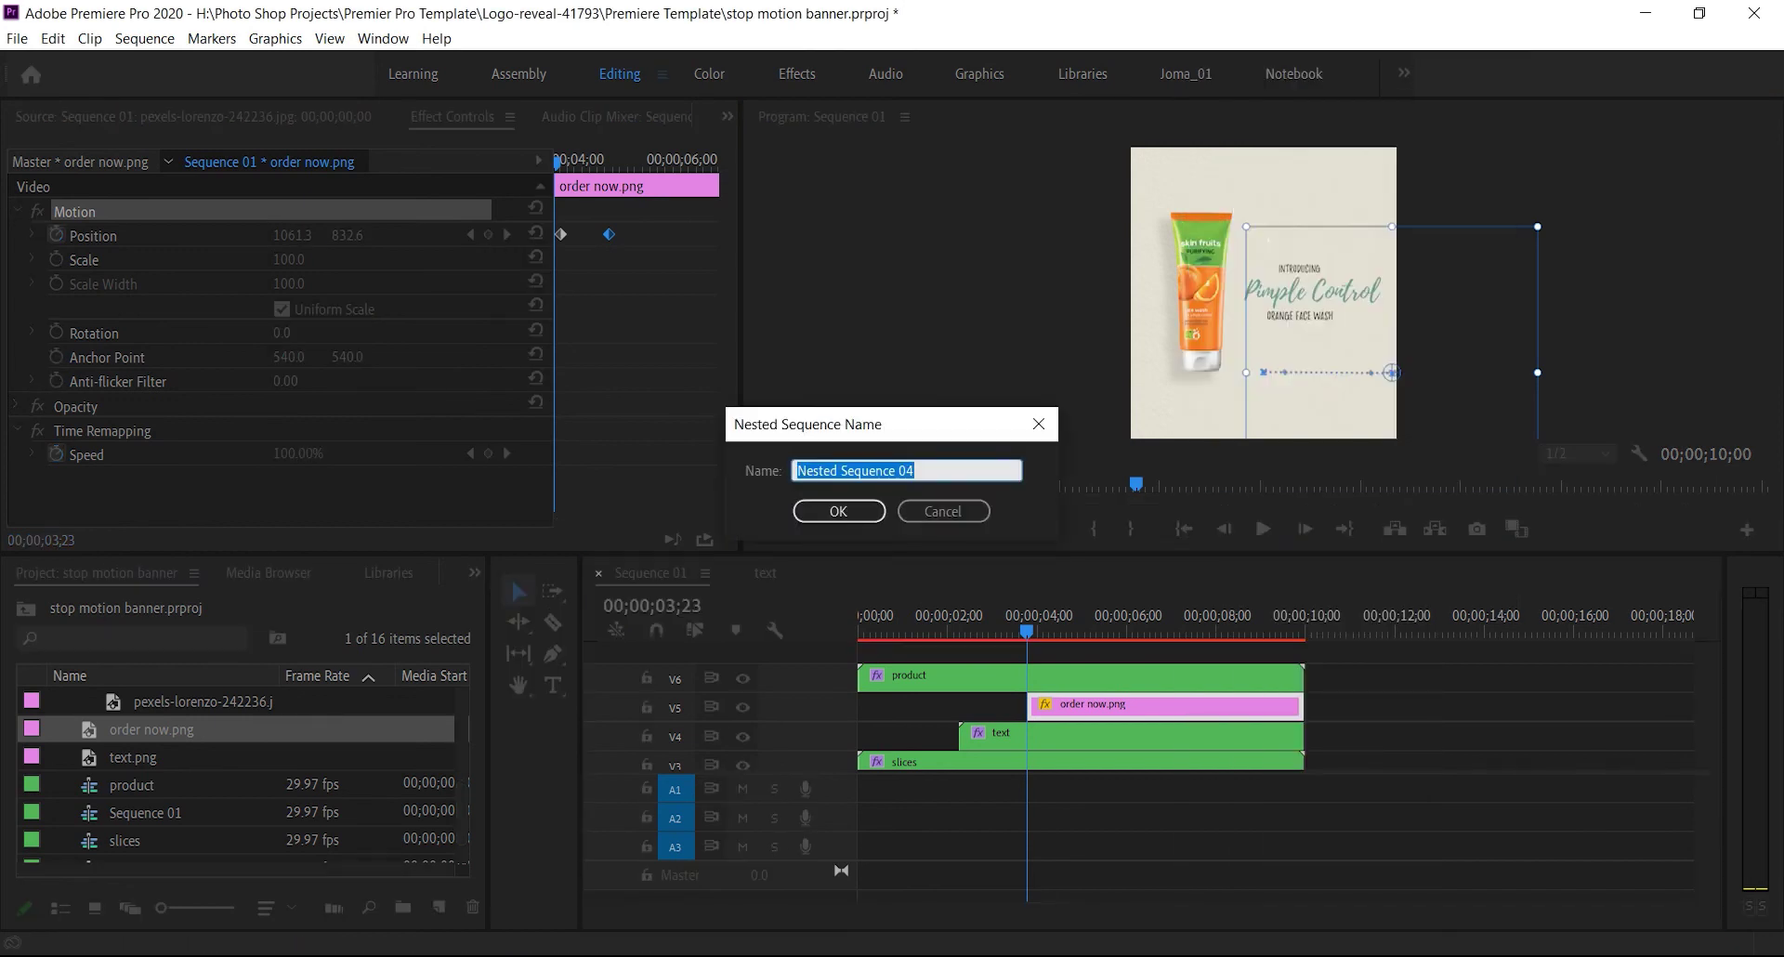
pyautogui.write('order no')
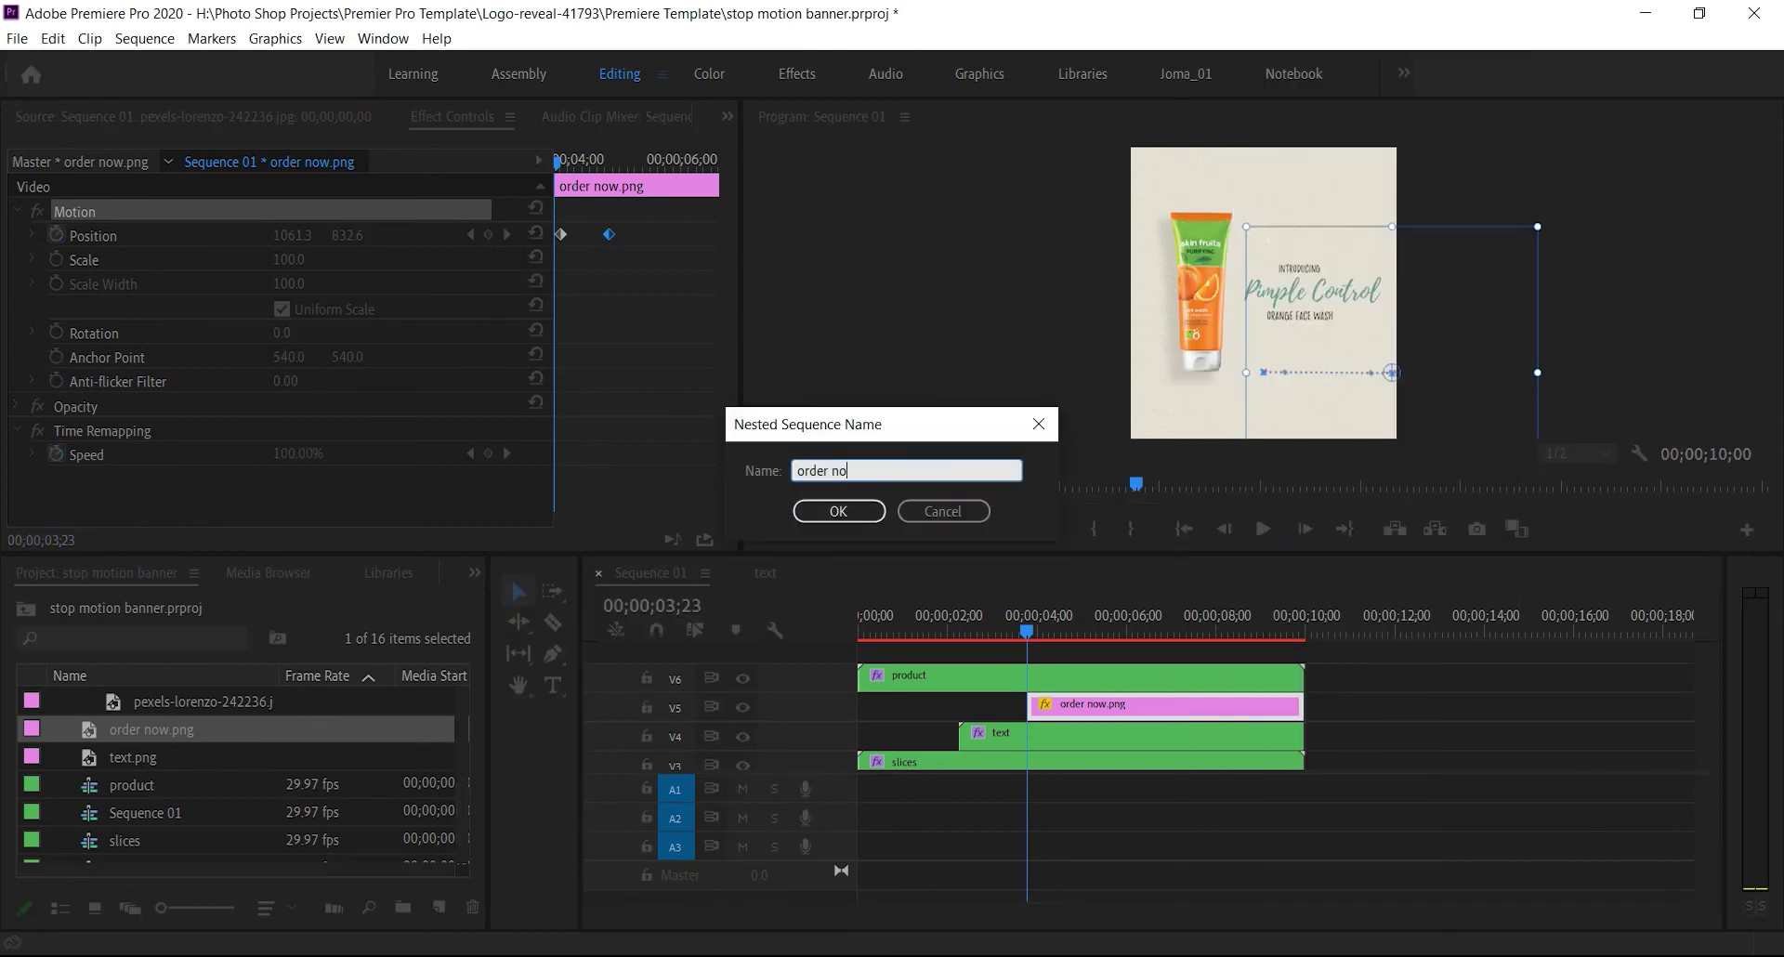
pyautogui.write('w')
pyautogui.press('Return')
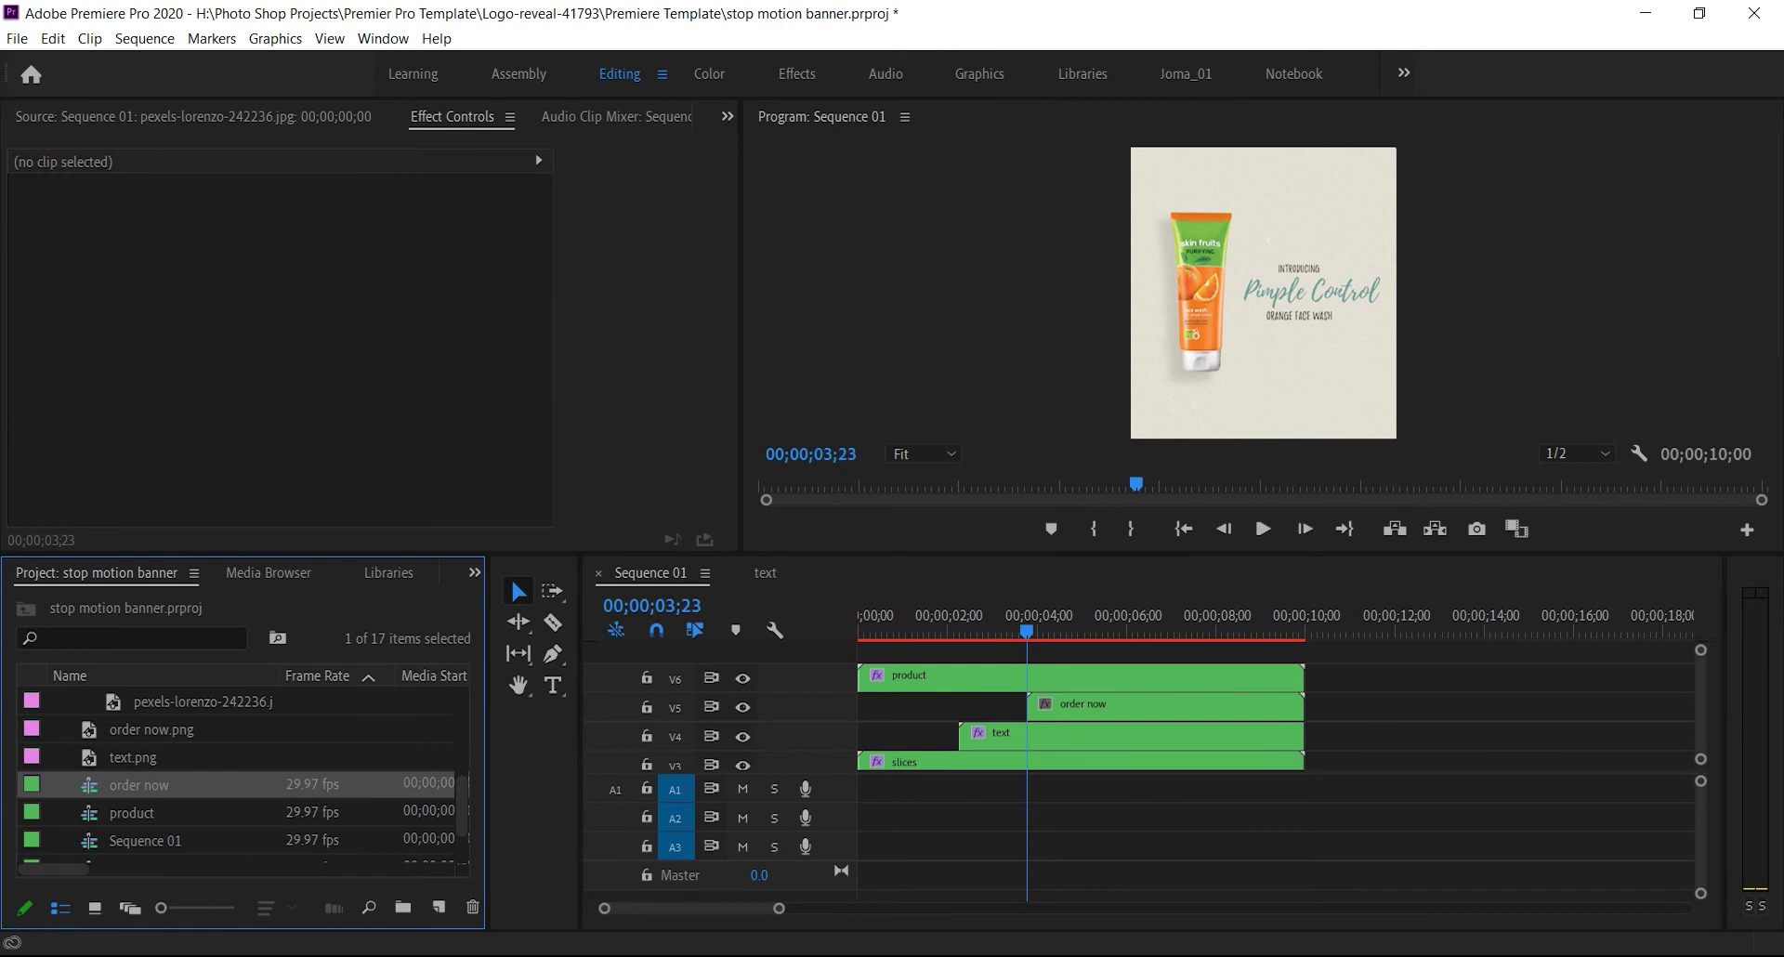
# Apply the Posterize Time effect to the nested order now clip and set its Frame Rate to 5
pyautogui.click(474, 572)
pyautogui.click(506, 814)
pyautogui.moveTo(123, 818); pyautogui.dragTo(1208, 707)
pyautogui.scroll(-2, 286, 409)
pyautogui.moveTo(285, 465); pyautogui.dragTo(280, 464)
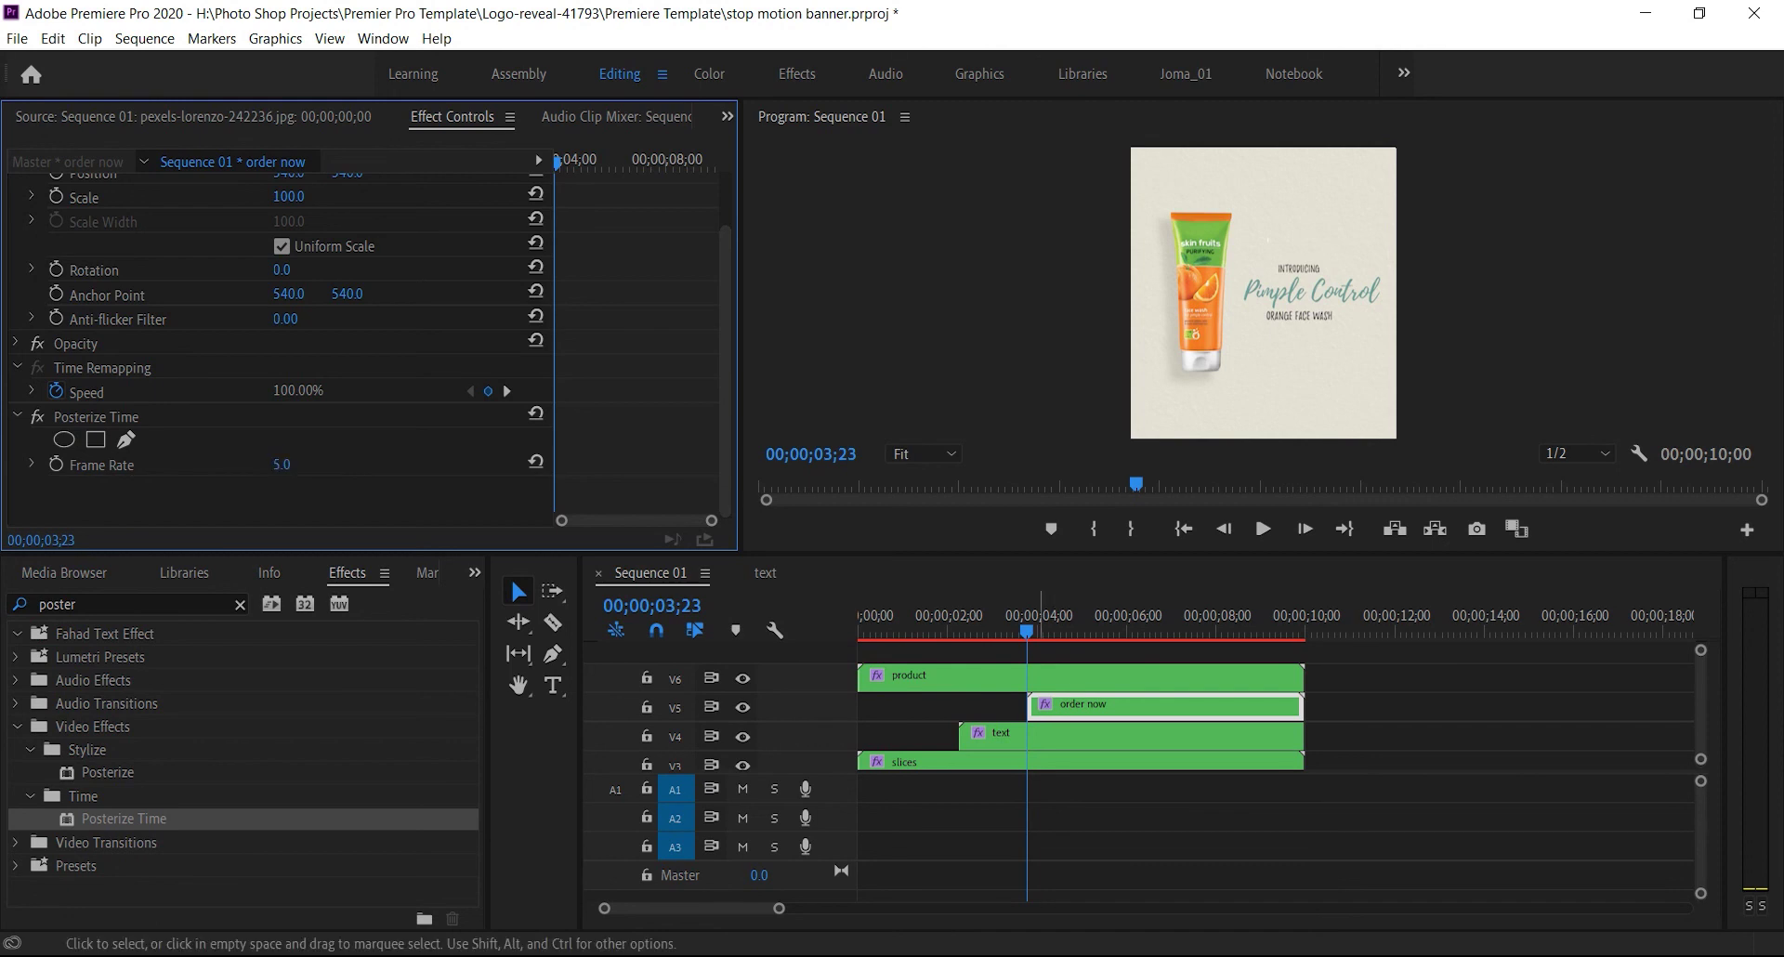
# Play the sequence from the start to check the posterized order now text, and save the project
pyautogui.moveTo(944, 624); pyautogui.dragTo(857, 626)
pyautogui.click(1263, 528)
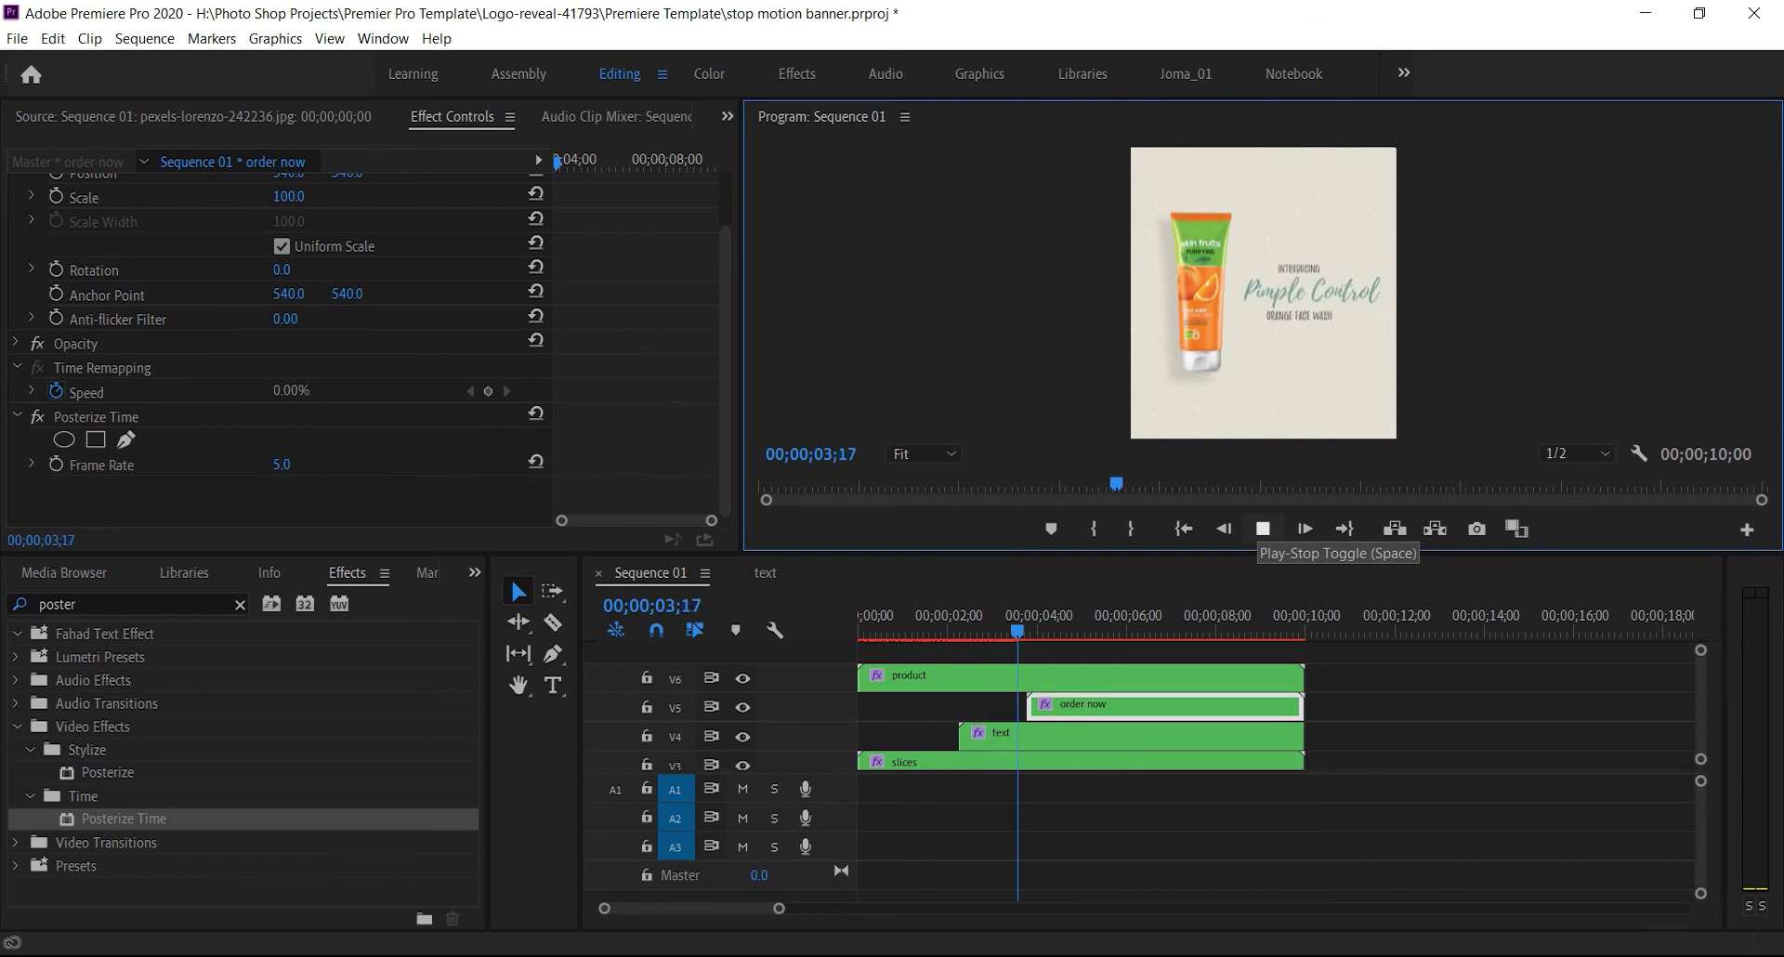
pyautogui.click(1263, 529)
pyautogui.hotkey('ctrl', 's')
# Change the Color Matte background on V1 from beige to a near-white colour
pyautogui.doubleClick(1056, 755)
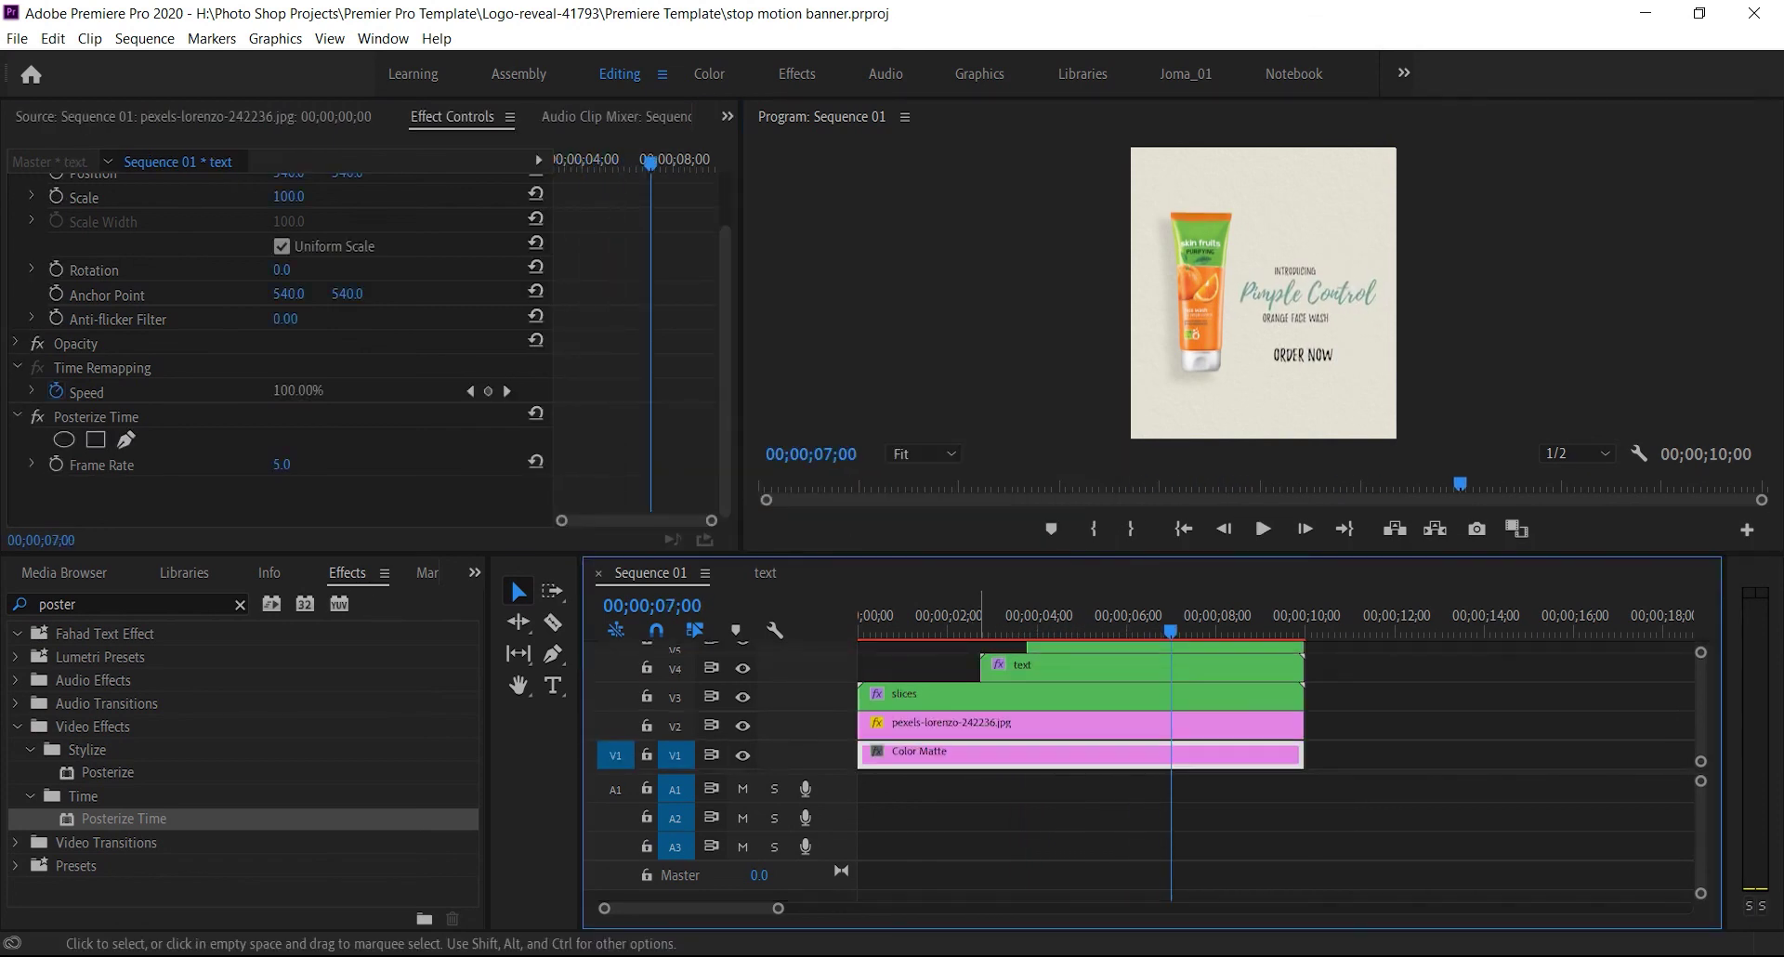
pyautogui.click(510, 661)
pyautogui.click(1025, 354)
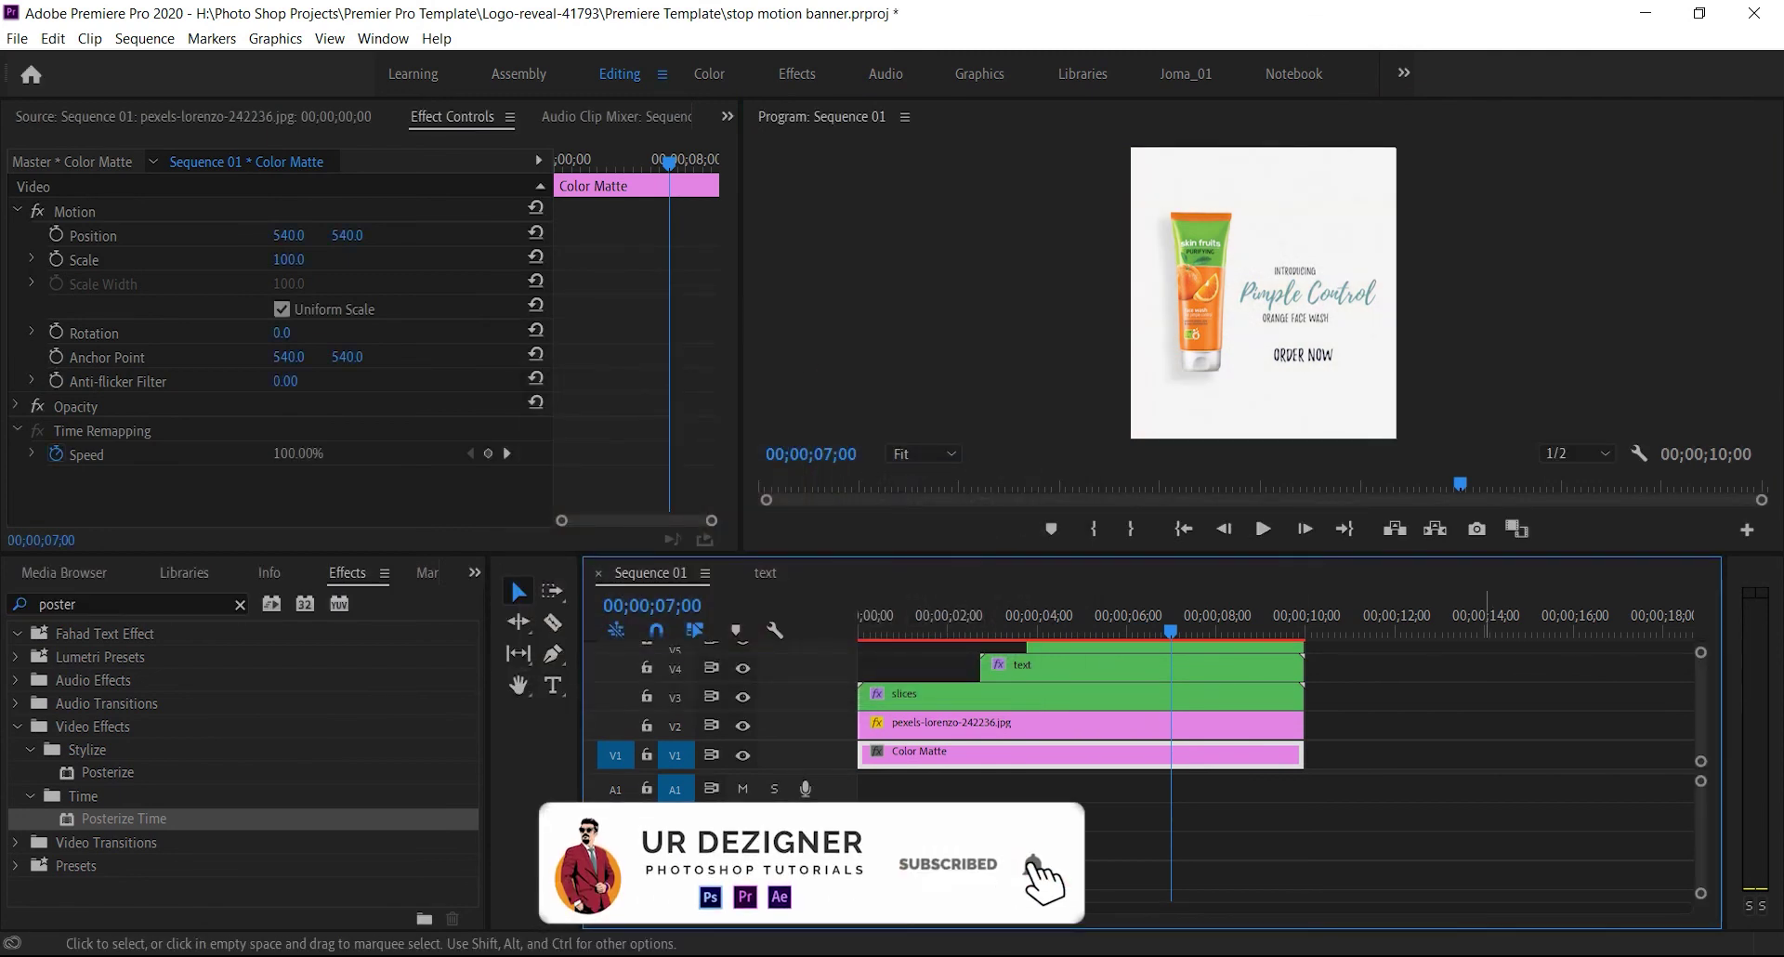
# Trim the ends of all clips to 00;00;07;00 and play the shortened sequence from the start
pyautogui.click(1350, 760)
pyautogui.moveTo(1350, 760); pyautogui.dragTo(856, 632)
pyautogui.click(1263, 529)
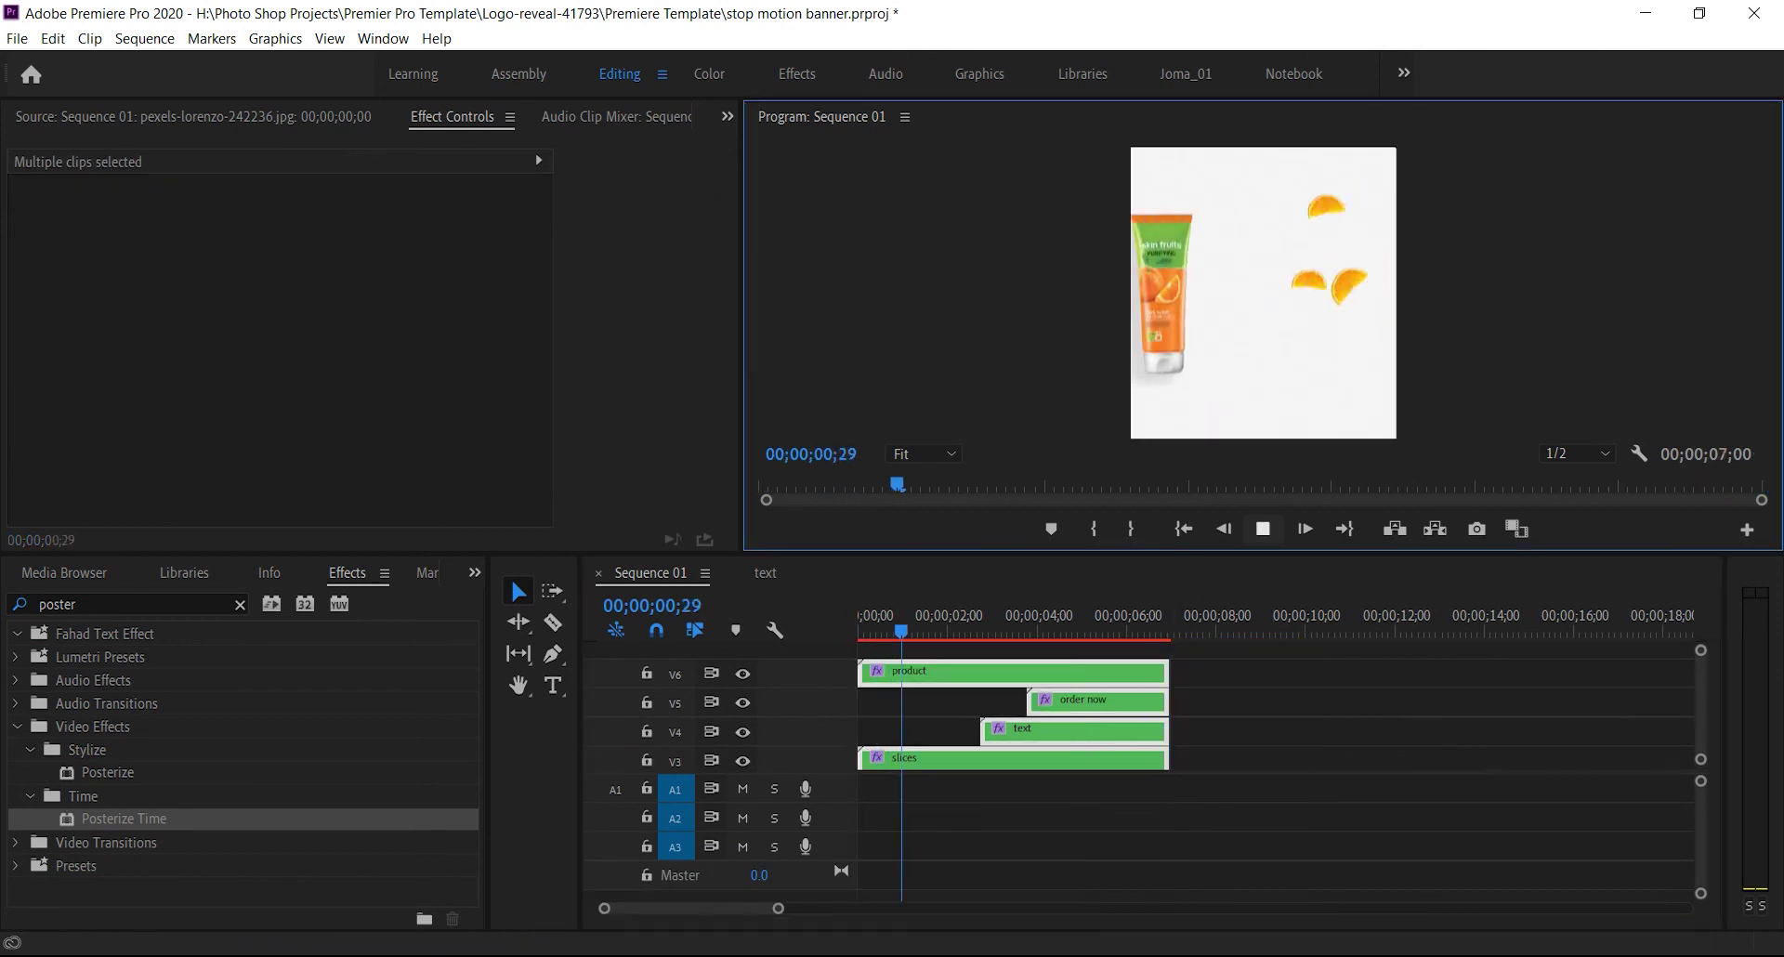